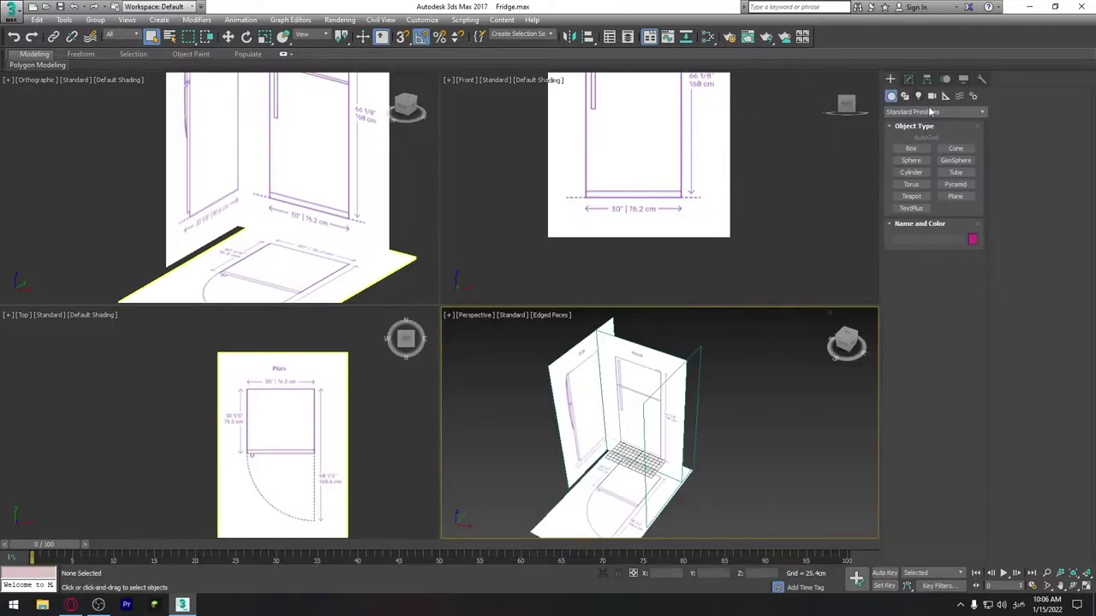
Step: Draw a Box primitive over the fridge's footprint in the Top view plan reference
left_click(911, 149)
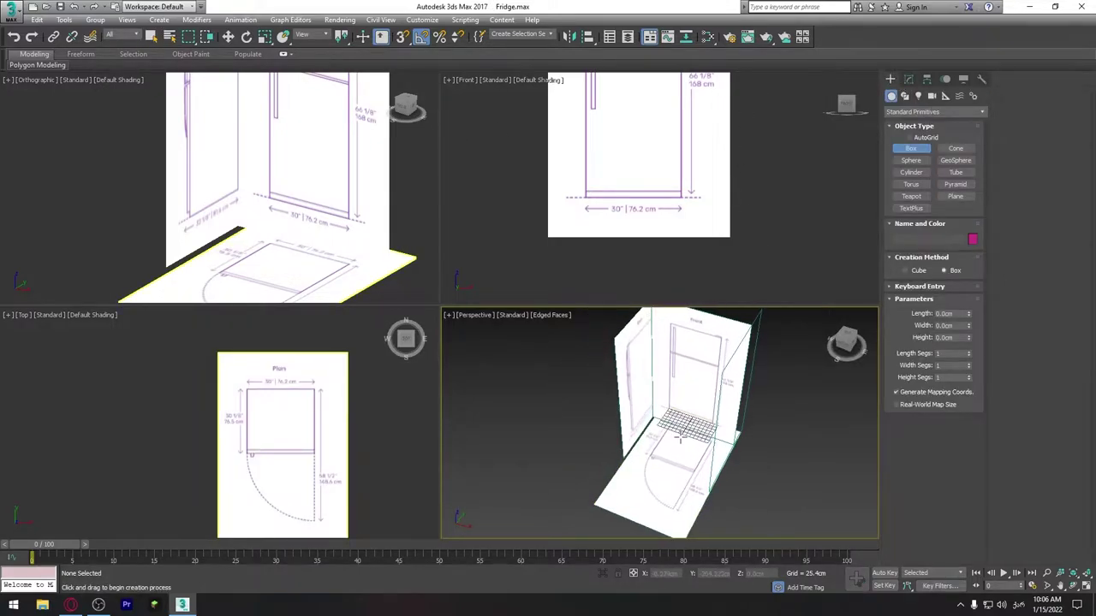
scroll(239, 369, "up", 2)
left_click_drag(251, 337, 345, 435)
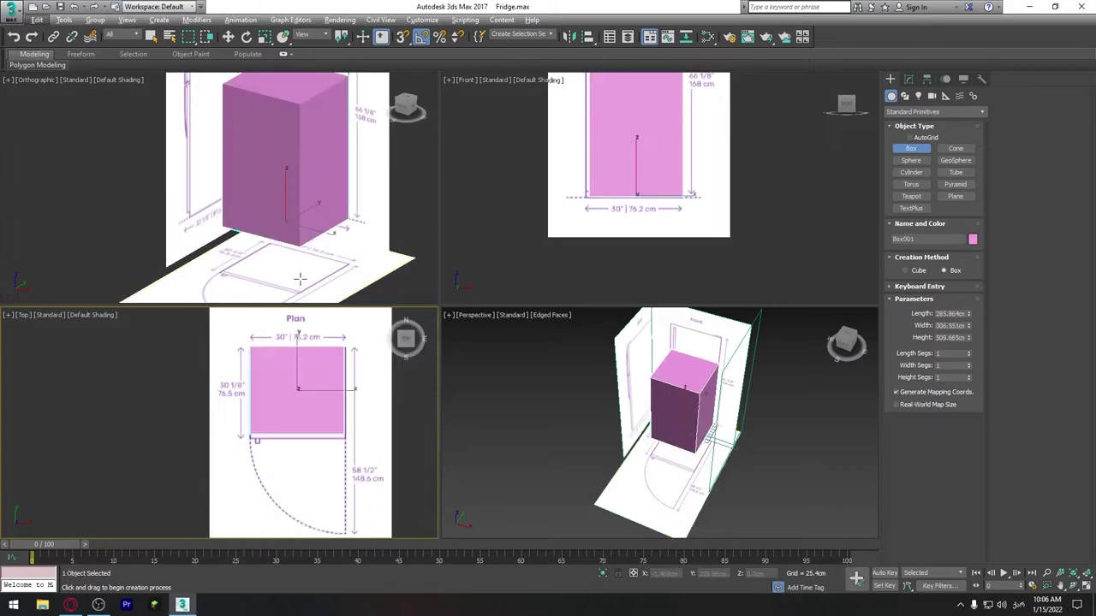
left_click(300, 272)
Step: Select everything with the Move tool and pan the Front view to frame the fridge
key("ctrl+a")
key("w")
scroll(651, 249, "up", 2)
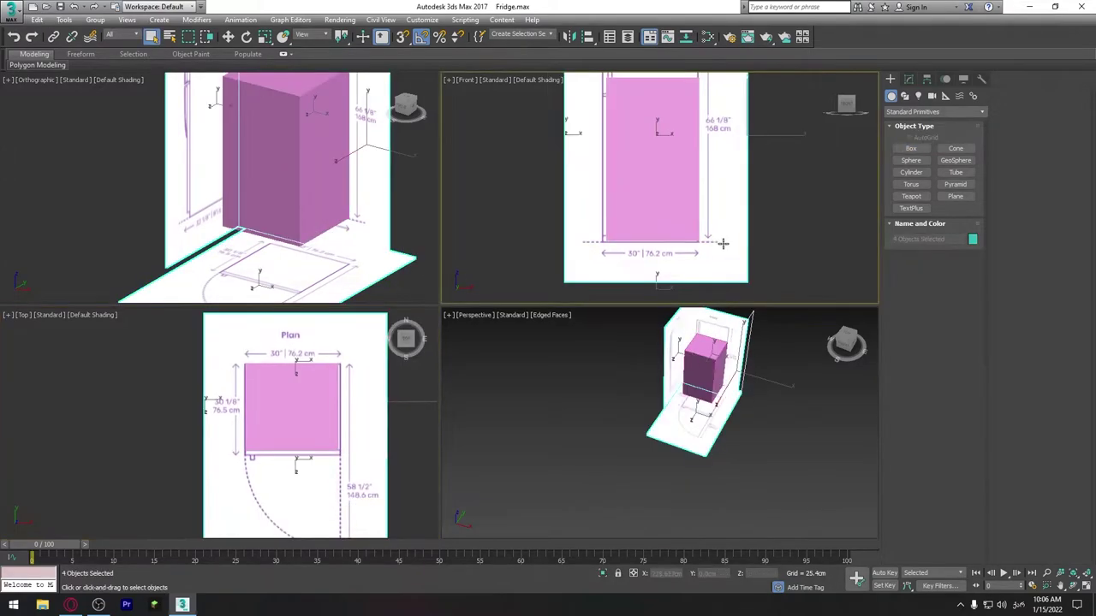
mouse_move(721, 240)
middle_mouse_down()
mouse_move(699, 260)
mouse_move(697, 293)
middle_mouse_up()
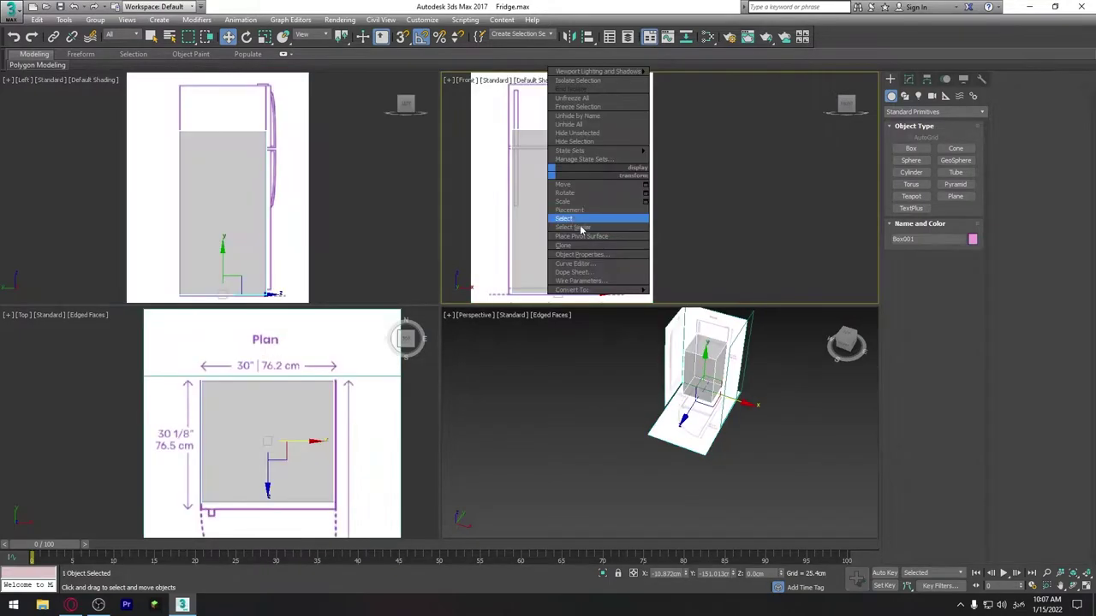
Step: Convert Box001 to Editable Poly, make it see-through, and raise its top vertices to 168 cm
left_click(695, 299)
key("1")
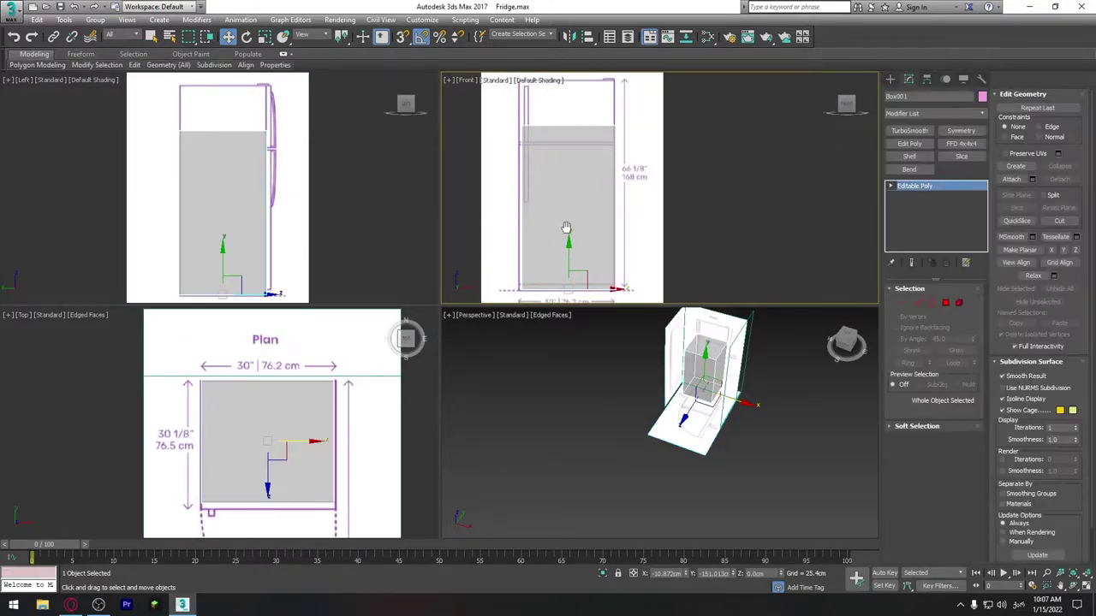
key("alt+x")
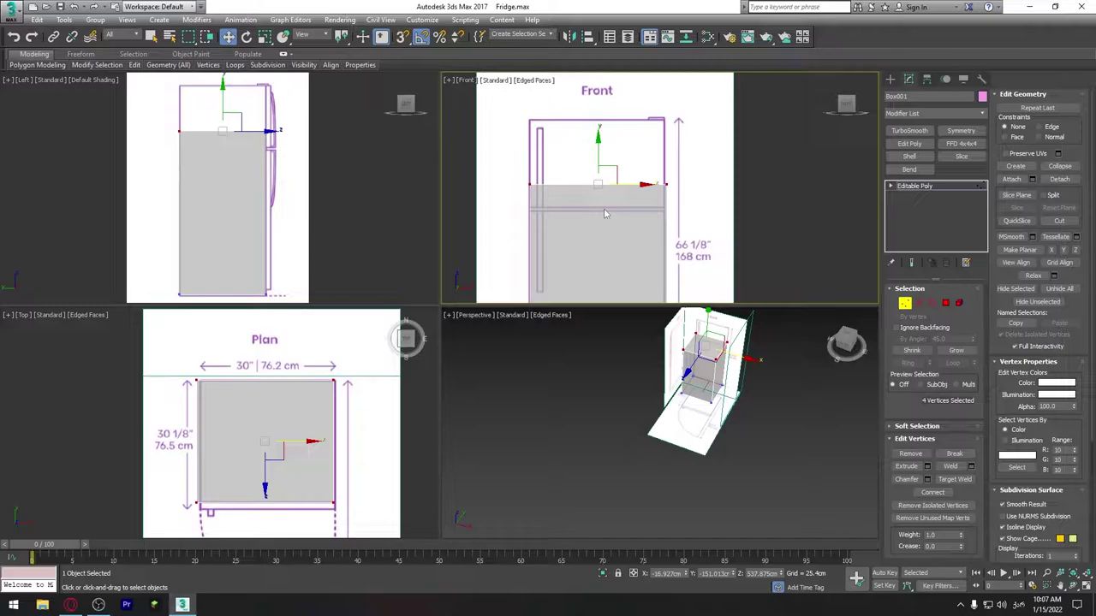
key("alt+w")
scroll(616, 207, "up", 2)
scroll(540, 214, "up", 1)
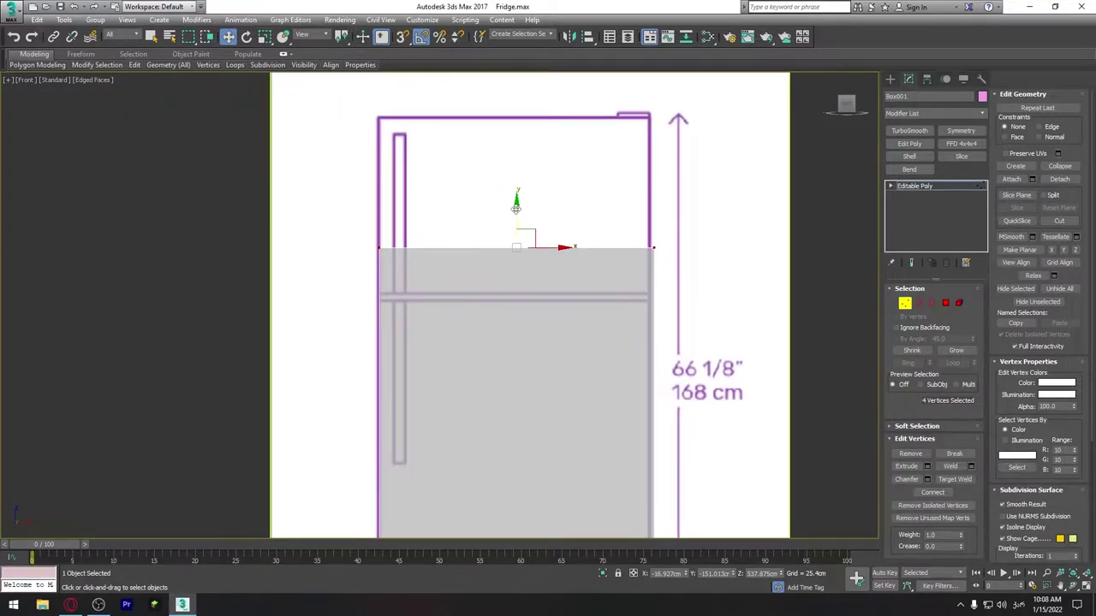
left_click_drag(515, 206, 525, 81)
scroll(564, 171, "down", 4)
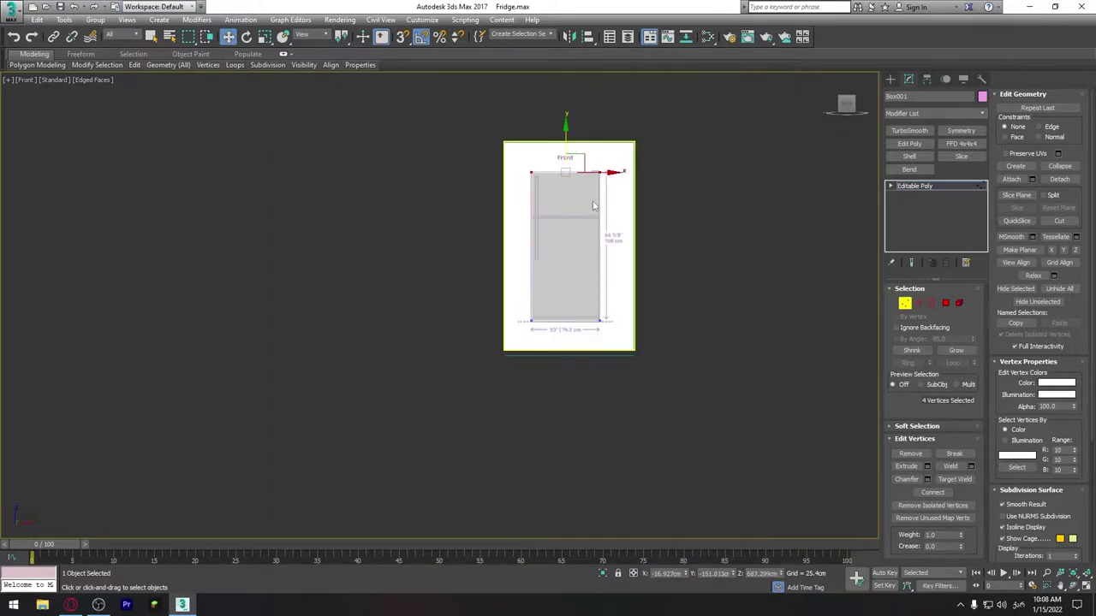
scroll(511, 265, "down", 1)
scroll(554, 289, "up", 2)
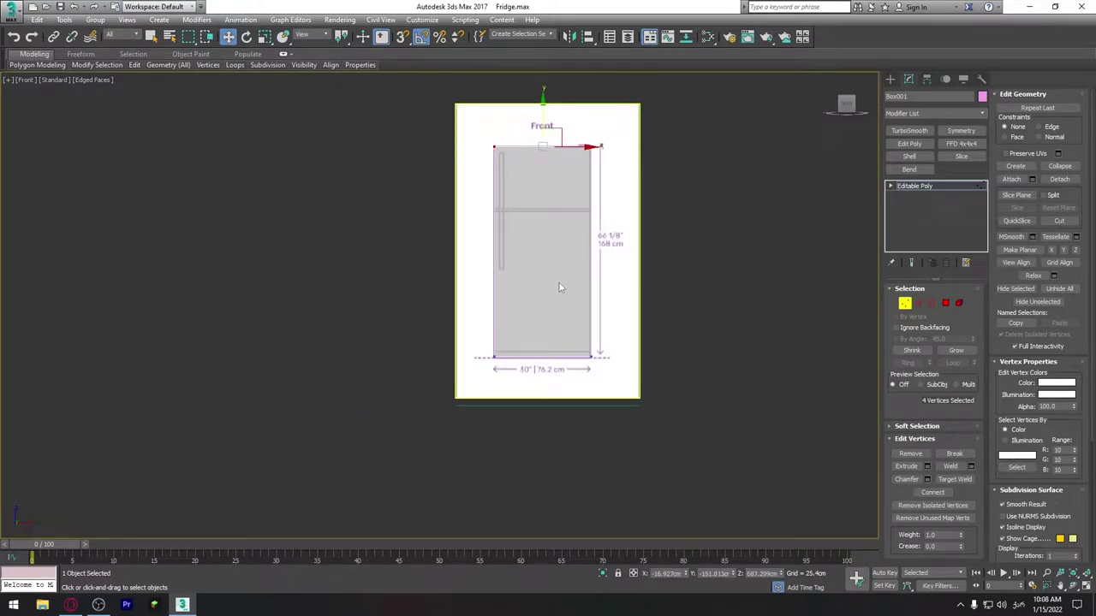
Step: Select the box's front polygon and inset it by about 8.5 cm
key("p")
key("4")
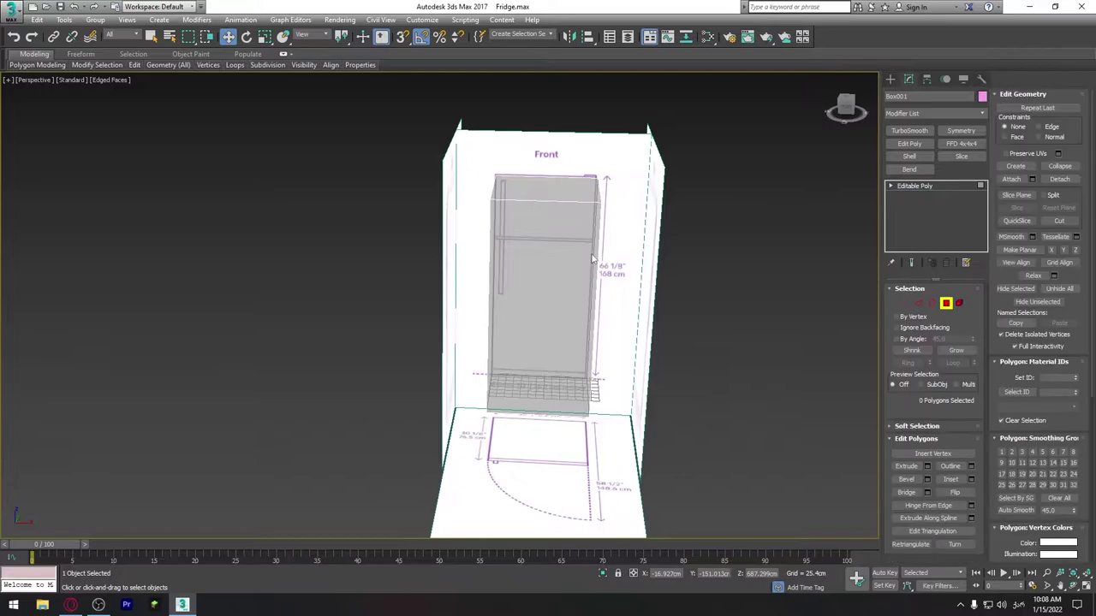
key("alt+x")
left_click(577, 245)
mouse_move(576, 245)
middle_mouse_down("alt")
mouse_move(648, 268)
mouse_move(638, 267)
middle_mouse_up("alt")
scroll(638, 267, "up", 2)
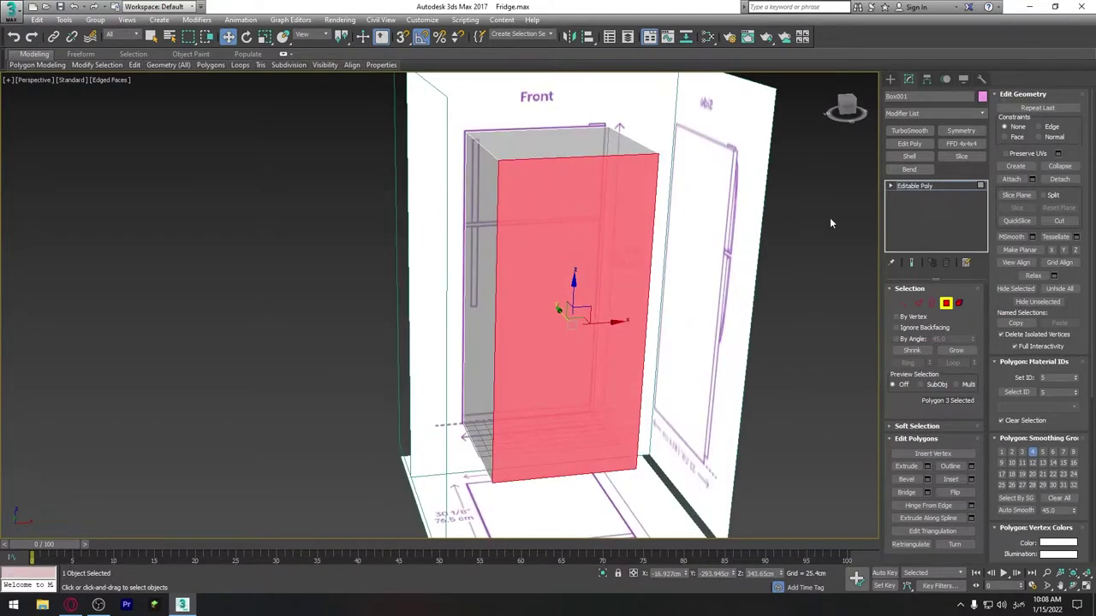
left_click(971, 481)
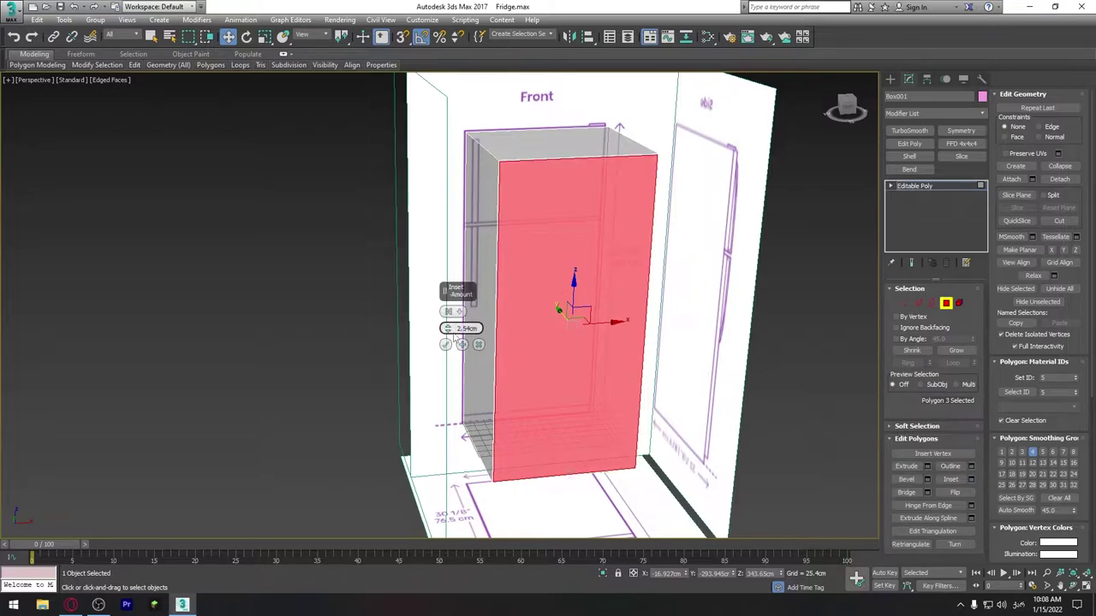
left_click_drag(447, 328, 448, 324)
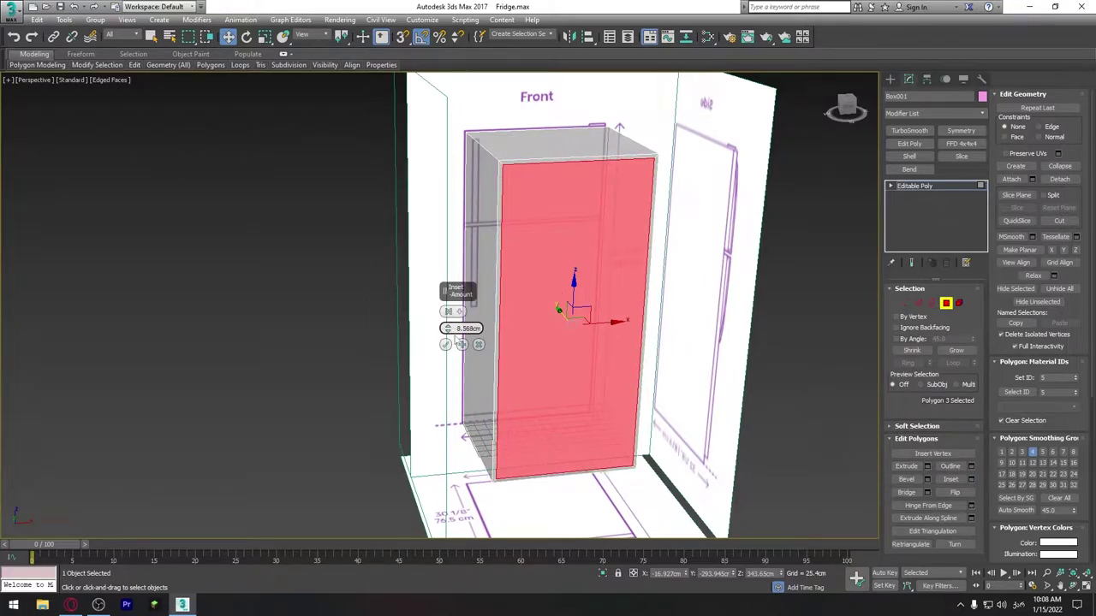
left_click(445, 344)
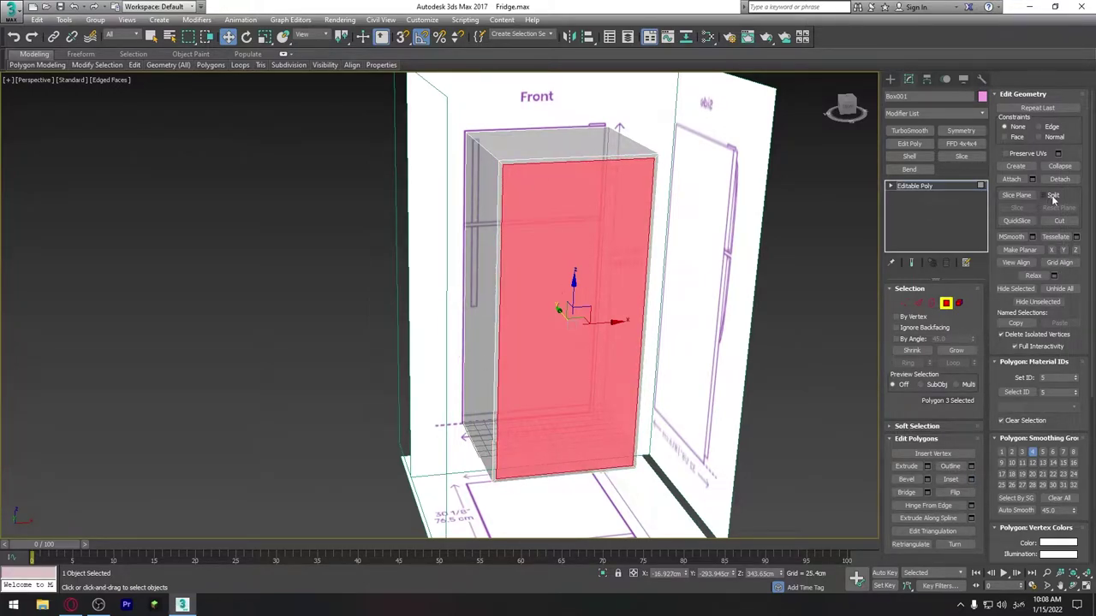
Step: Extrude the inset front face by -3.014 cm to set it back slightly
left_click(927, 467)
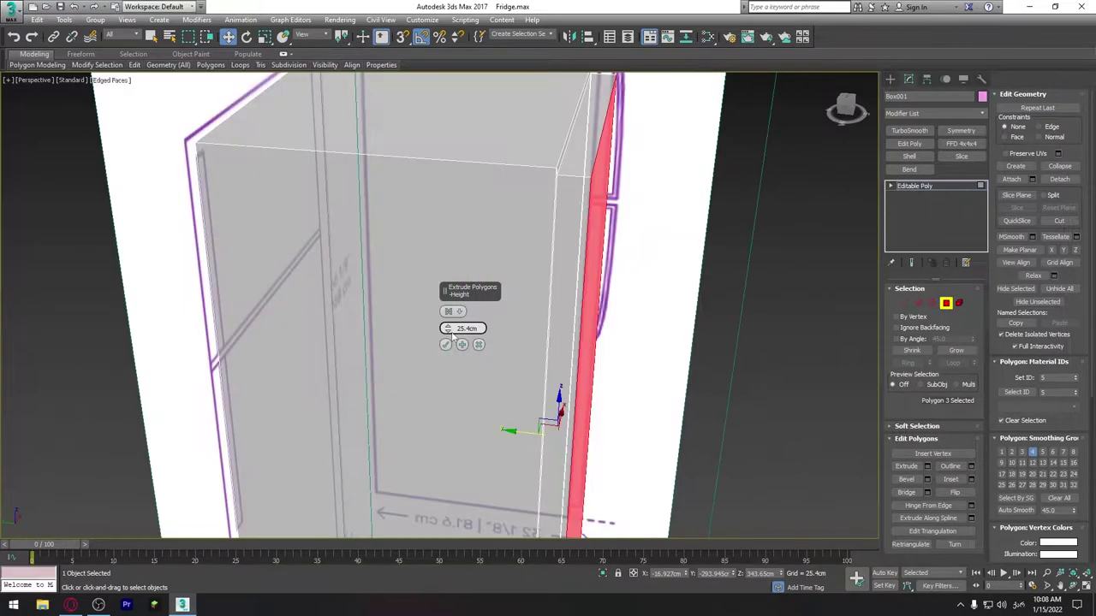
left_click_drag(446, 330, 447, 360)
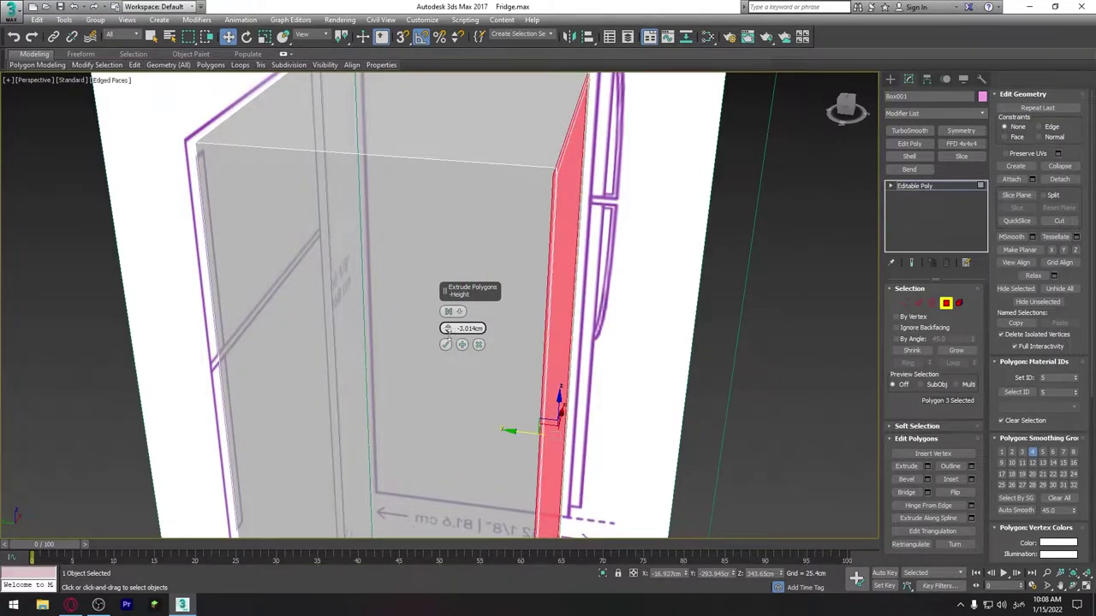
mouse_move(600, 219)
middle_mouse_down("alt")
mouse_move(667, 218)
mouse_move(520, 313)
mouse_move(545, 306)
middle_mouse_up("alt")
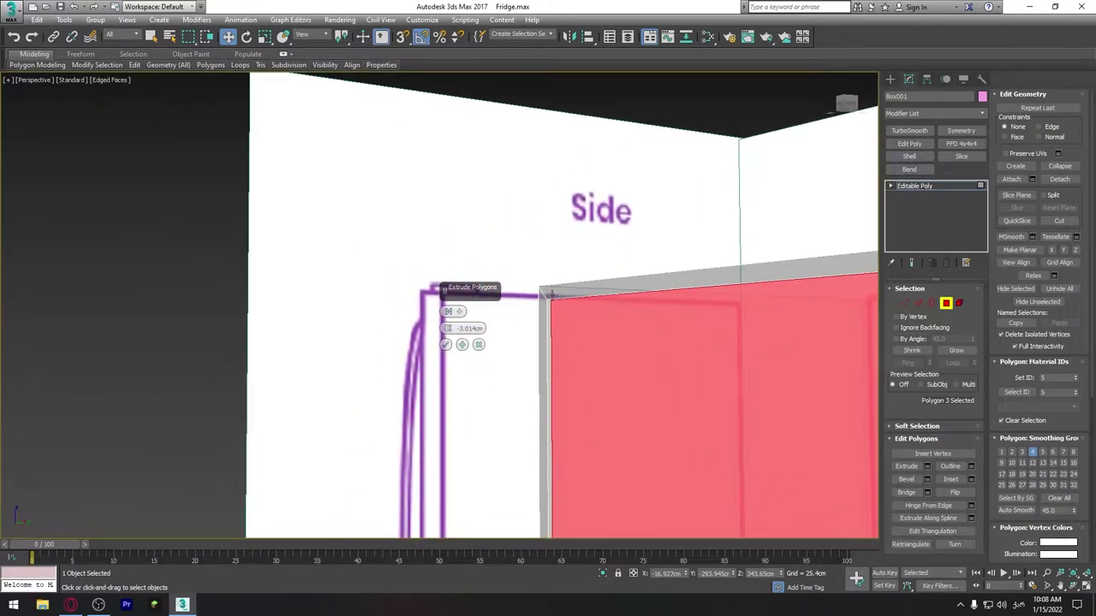
left_click(445, 344)
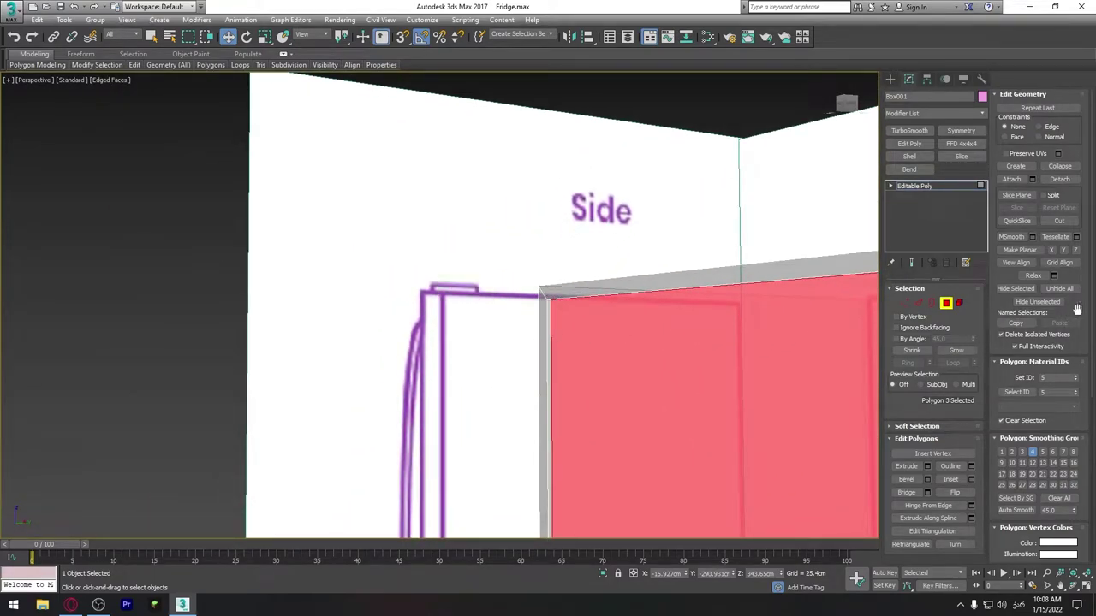
Step: Extrude the front face again about -17 cm deep, matching the Left view reference
left_click(926, 466)
key("l")
mouse_move(469, 336)
left_mouse_down()
mouse_move(452, 377)
mouse_move(450, 354)
left_mouse_up()
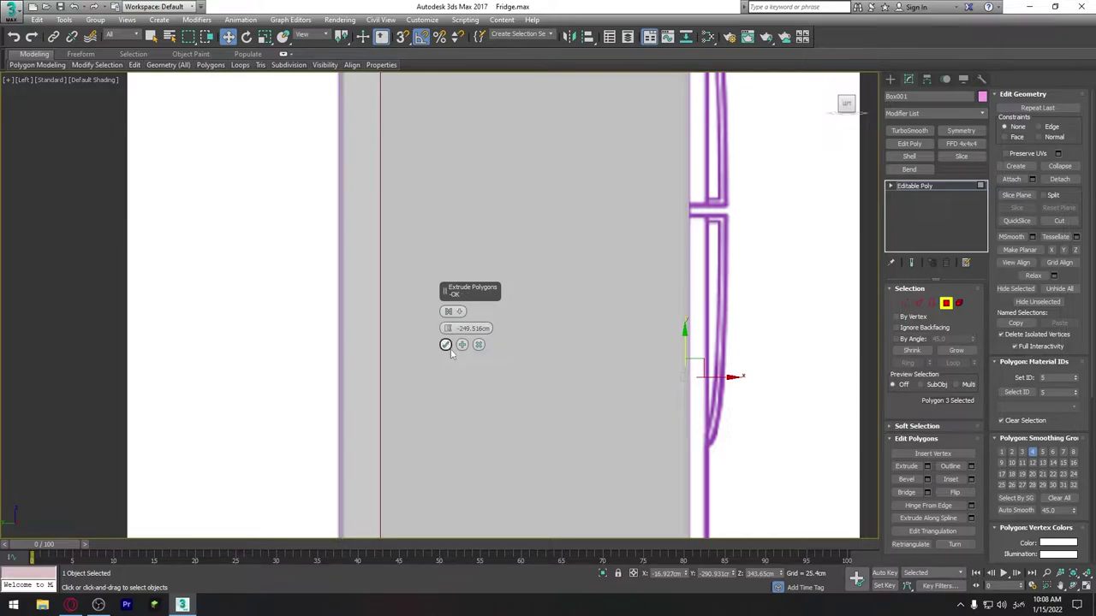
left_click(446, 345)
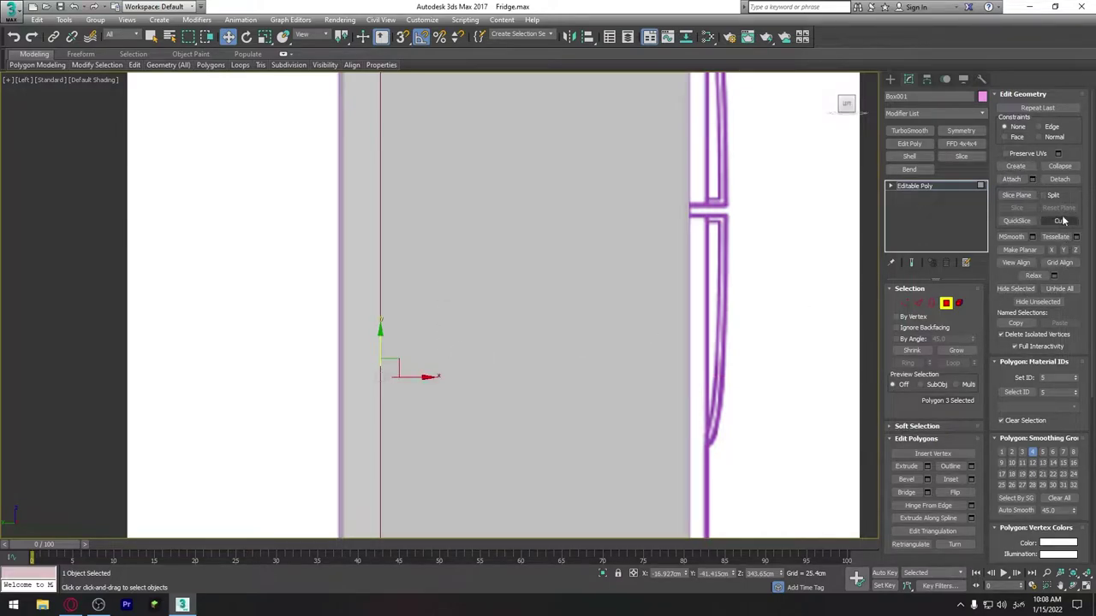
left_click(926, 466)
mouse_move(446, 336)
left_mouse_down()
mouse_move(445, 606)
mouse_move(429, 50)
left_mouse_up()
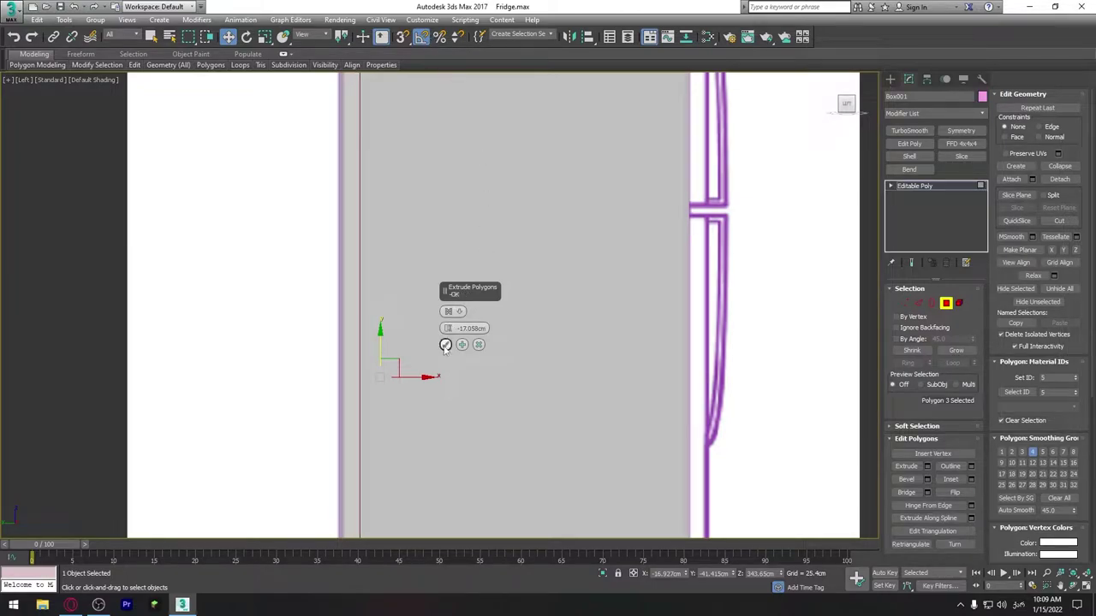
left_click(445, 345)
key("p")
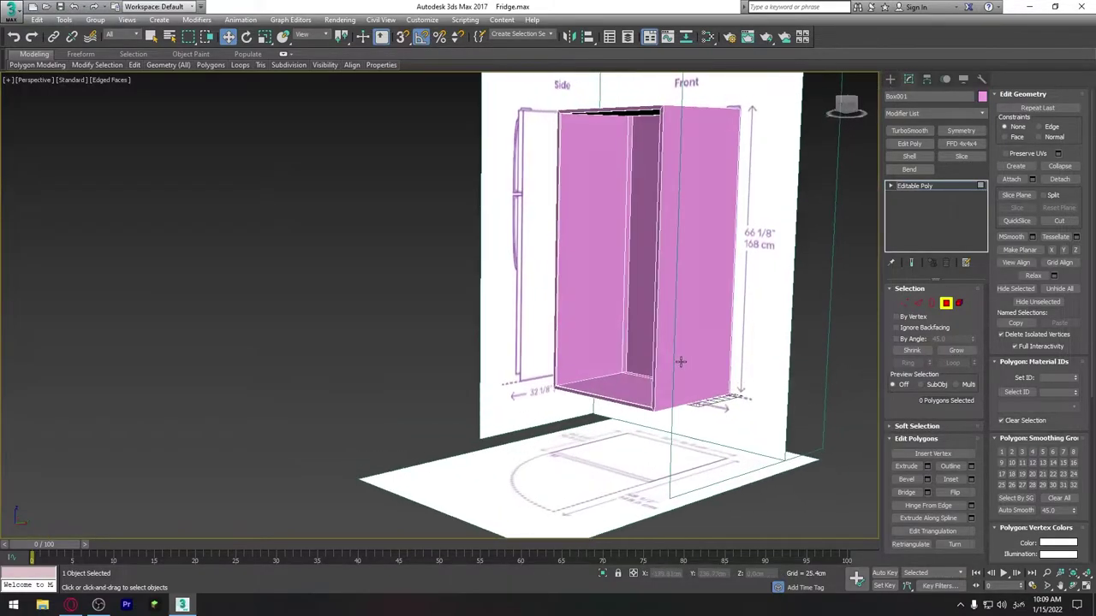
mouse_move(680, 362)
middle_mouse_down("alt")
mouse_move(634, 384)
mouse_move(599, 376)
middle_mouse_up("alt")
Step: Inspect the hollowed corners, then return Box001 to whole-object Editable Poly level
scroll(540, 324, "up", 3)
key("alt+c")
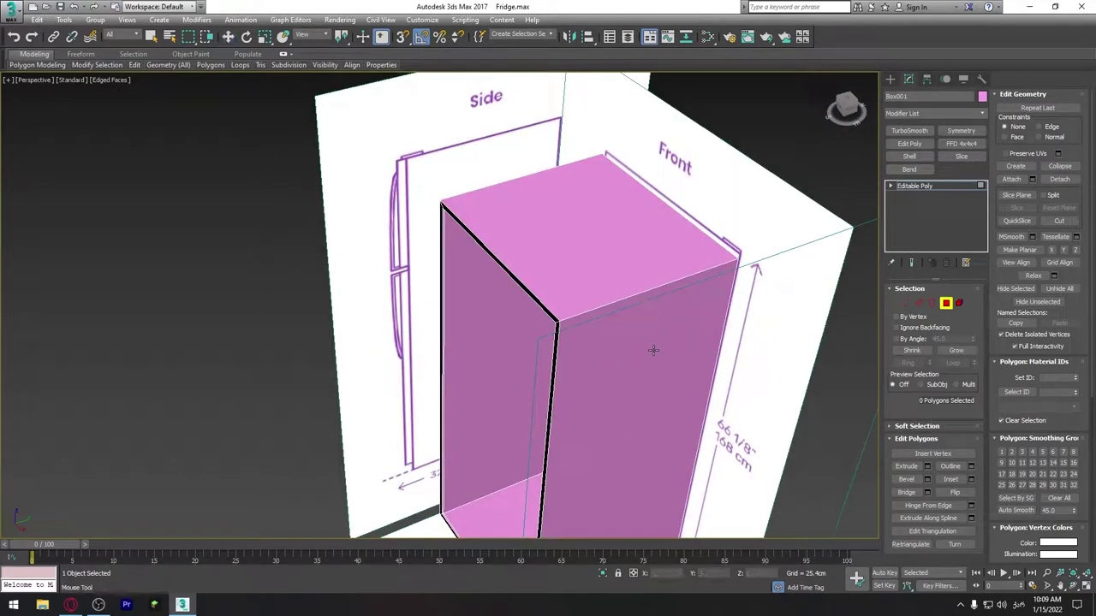
scroll(560, 320, "up", 3)
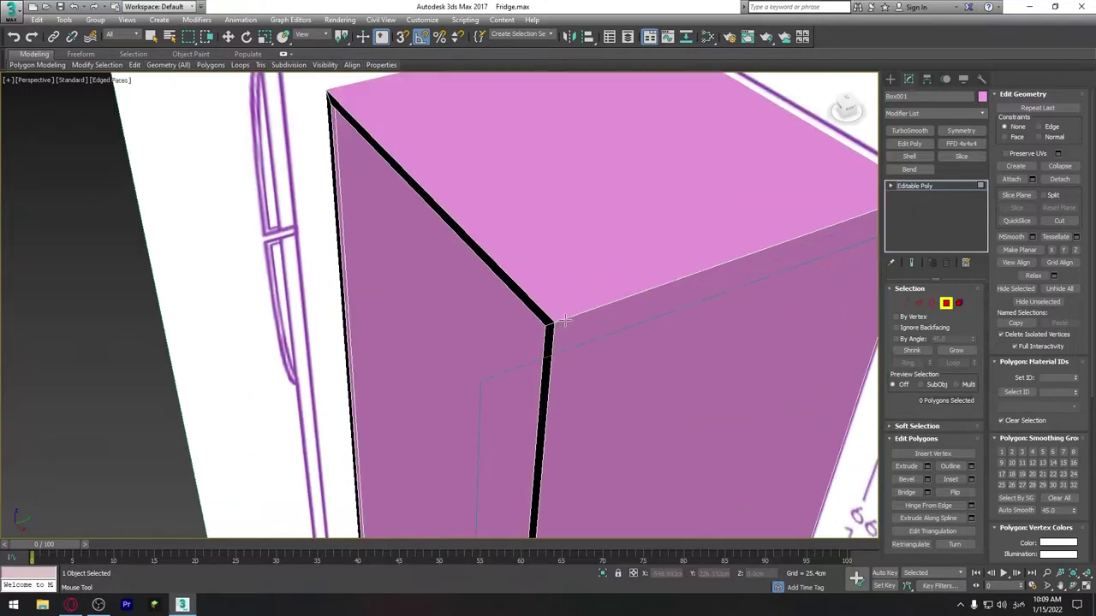
scroll(558, 319, "up", 2)
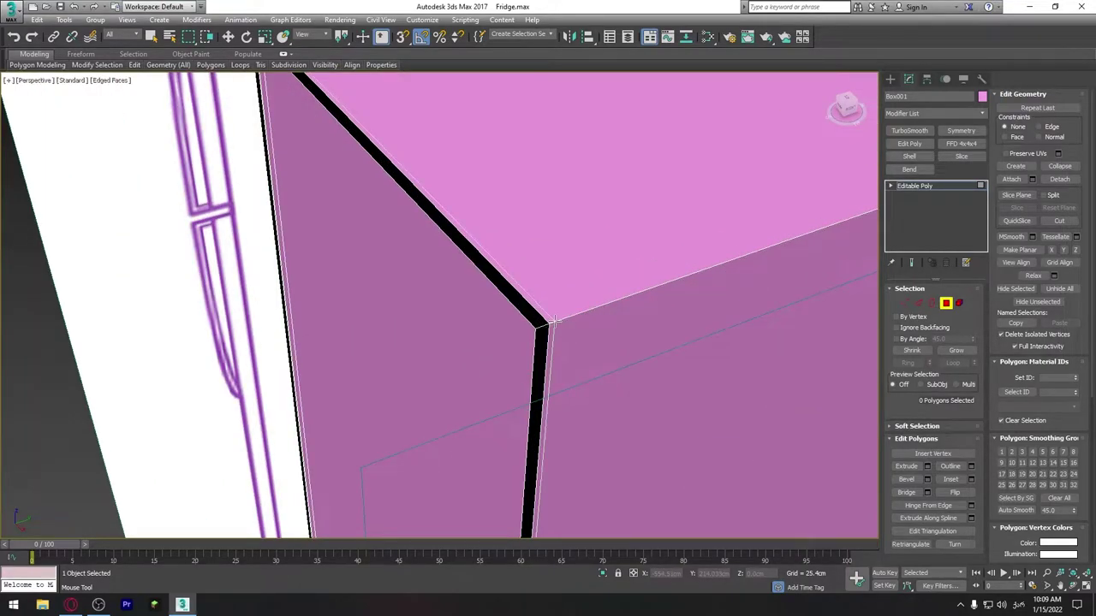
scroll(419, 342, "down", 3)
scroll(475, 347, "down", 3)
scroll(447, 336, "up", 5)
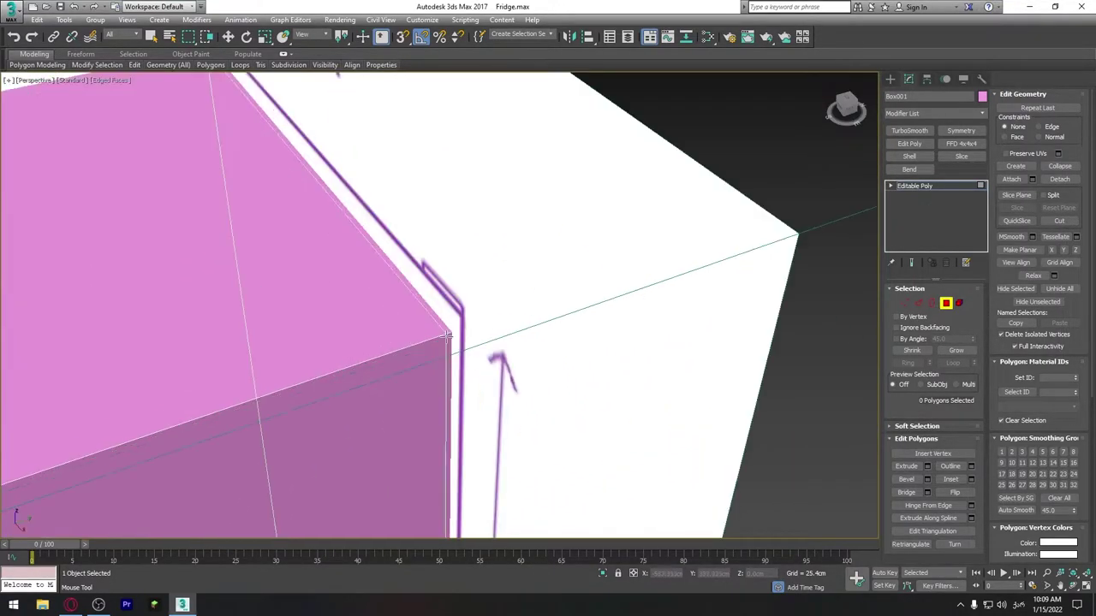
middle_click_drag(445, 333, 385, 278, "alt")
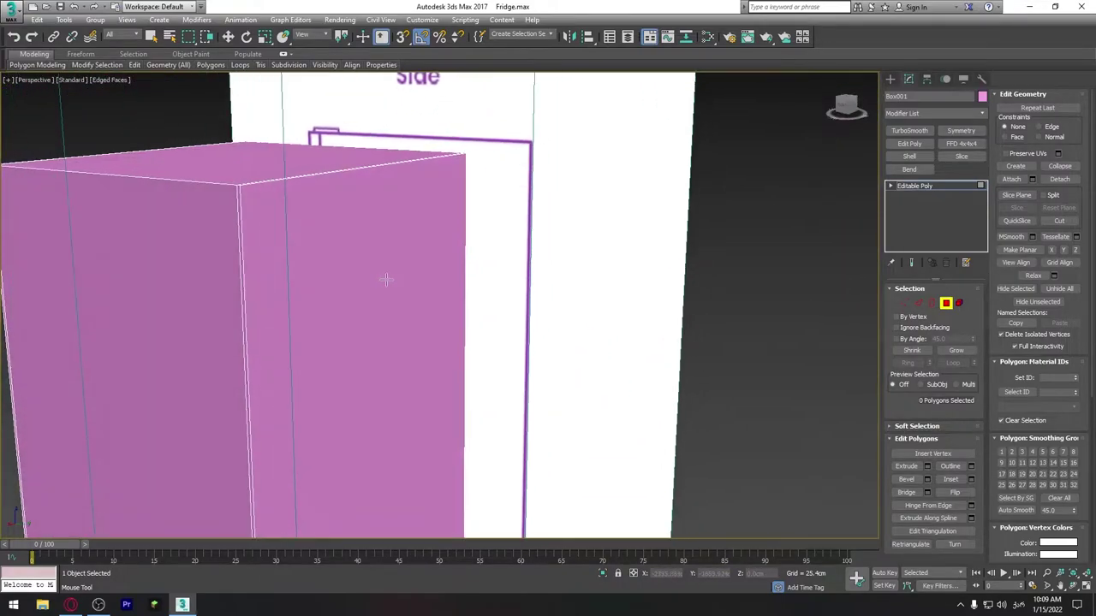
left_click(945, 302)
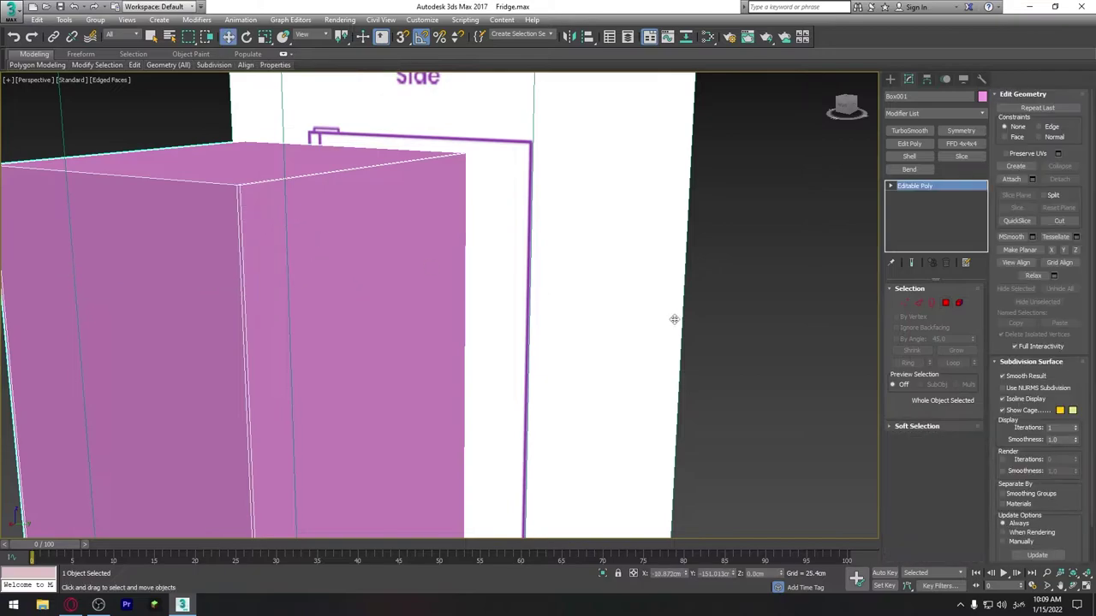
Step: Inset the fridge body's selected face by about 4 cm
left_click(375, 297)
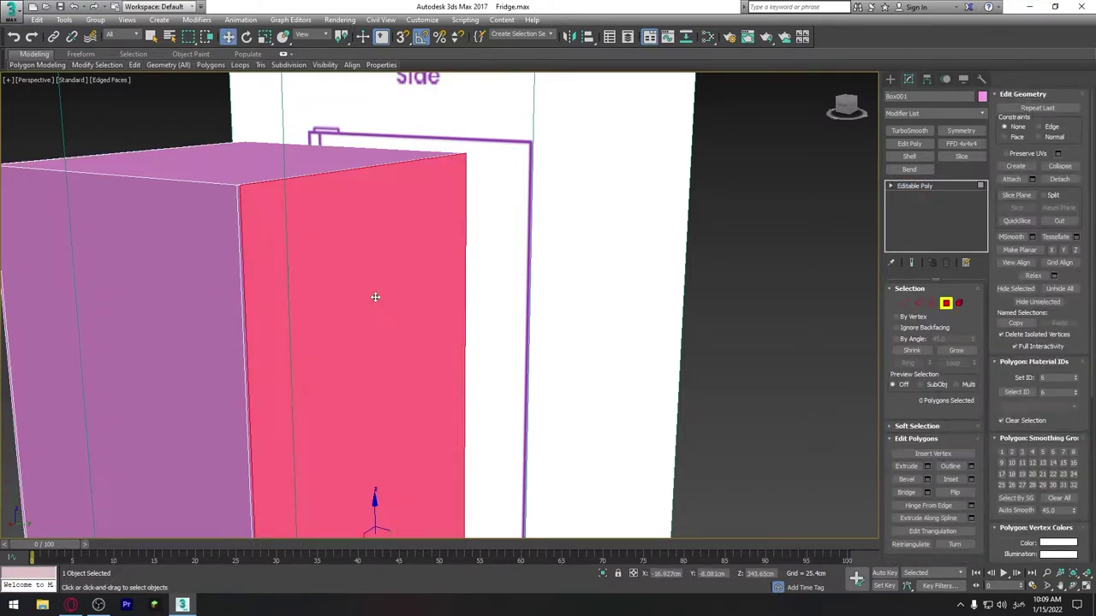
right_click(433, 338)
left_click(557, 353)
left_click_drag(446, 329, 446, 334)
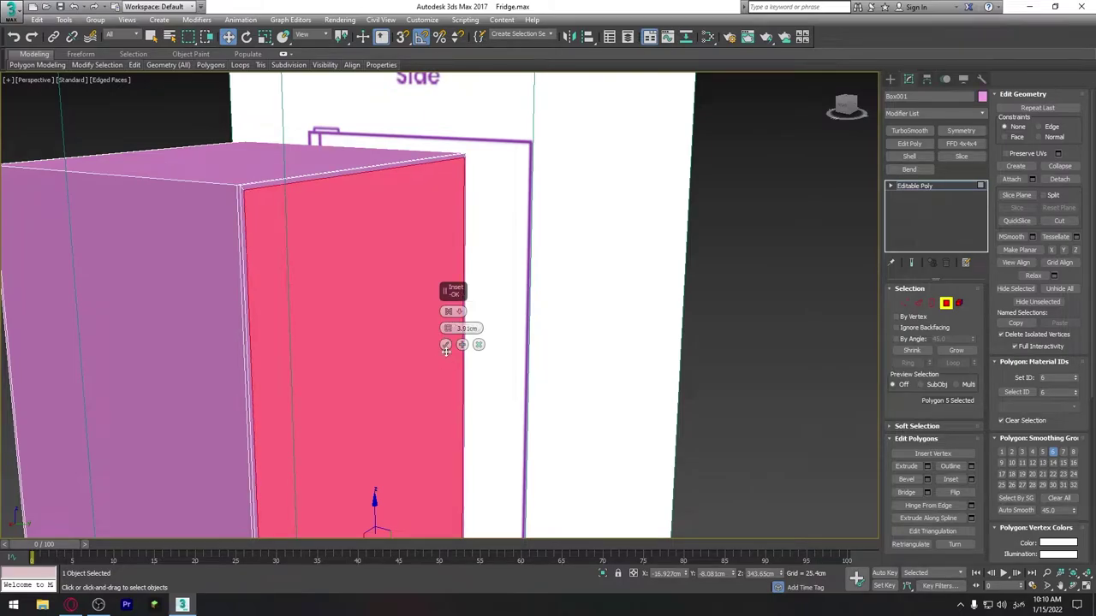
left_click(445, 346)
Step: Deselect the face and orbit around the fridge to check the new narrow border
middle_click_drag(345, 338, 467, 312, "alt")
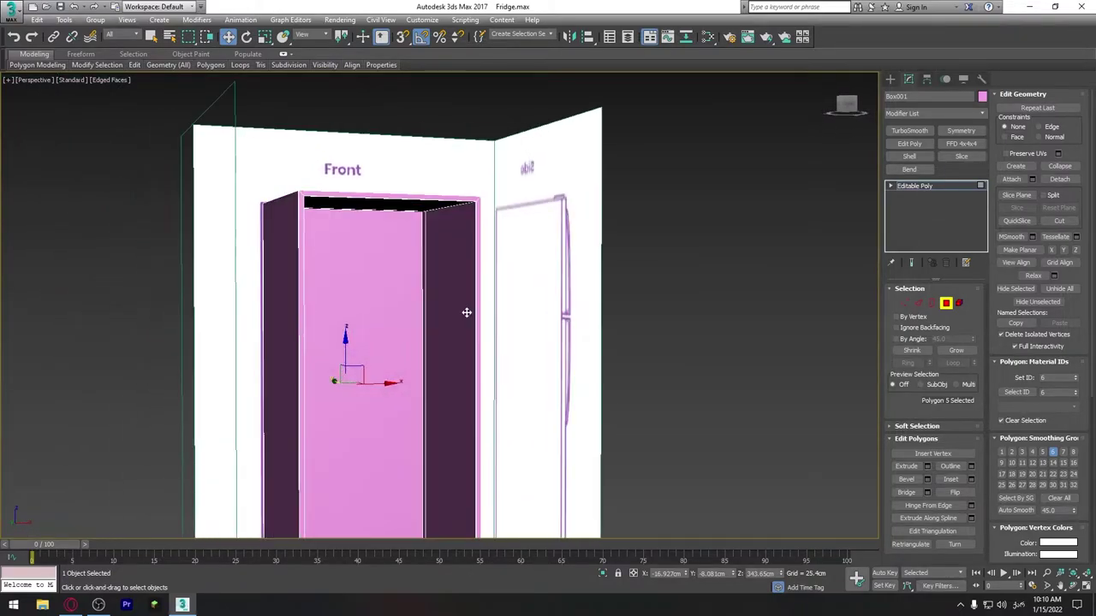
left_click(677, 291)
mouse_move(677, 291)
middle_mouse_down("alt")
mouse_move(410, 229)
mouse_move(562, 257)
middle_mouse_up("alt")
scroll(411, 229, "up", 3)
scroll(480, 248, "up", 3)
scroll(457, 263, "down", 3)
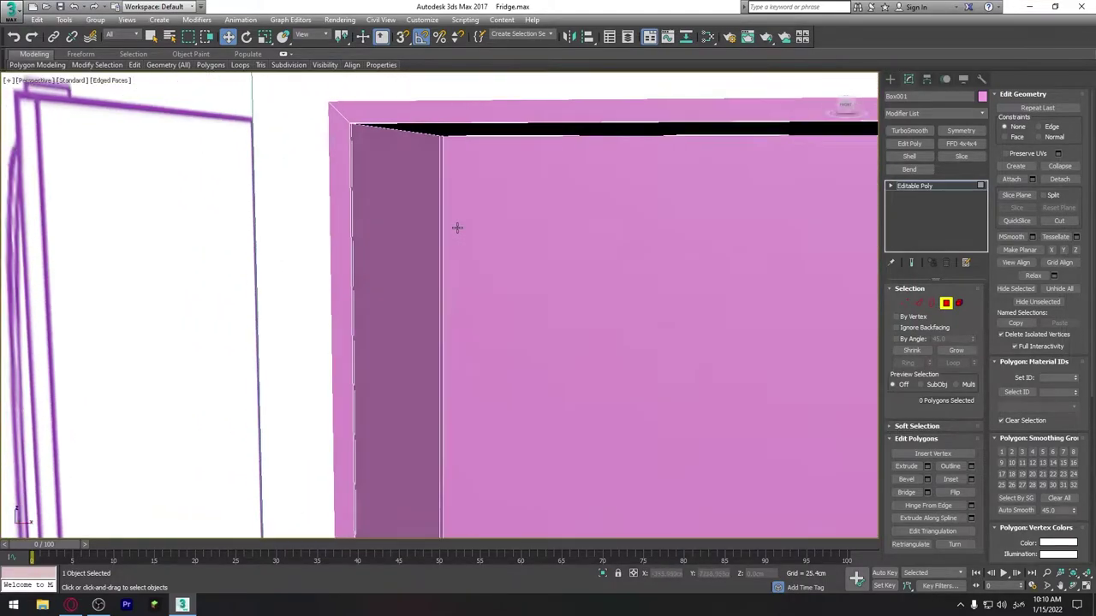
middle_click_drag(455, 228, 421, 222, "alt")
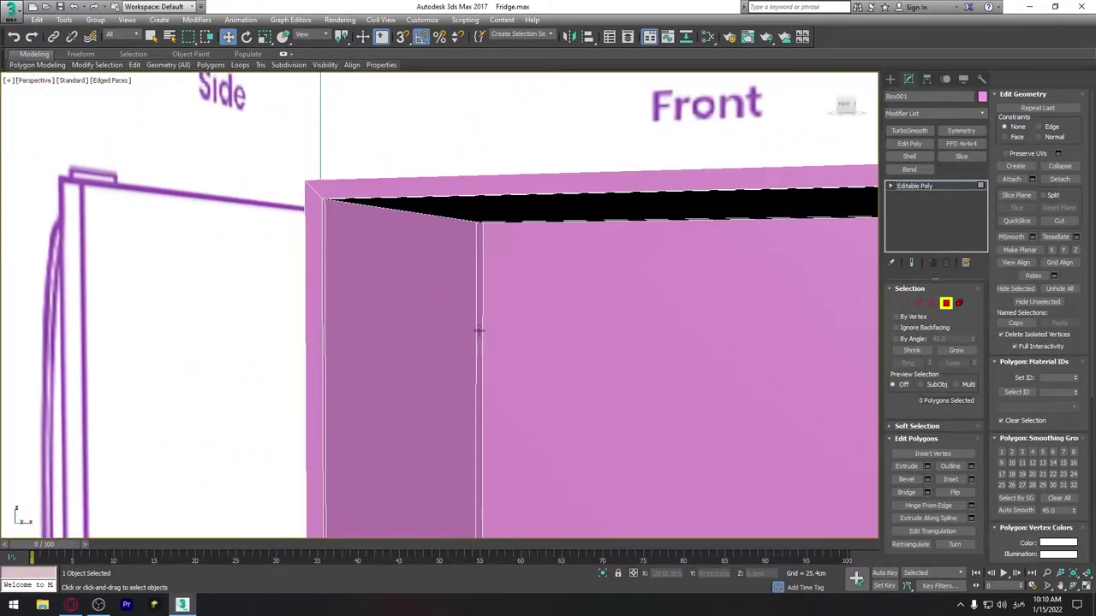
Step: Add SwiftLoop support edge loops close to the fridge body's outer edges, checking from several angles
key("shift+alt+w")
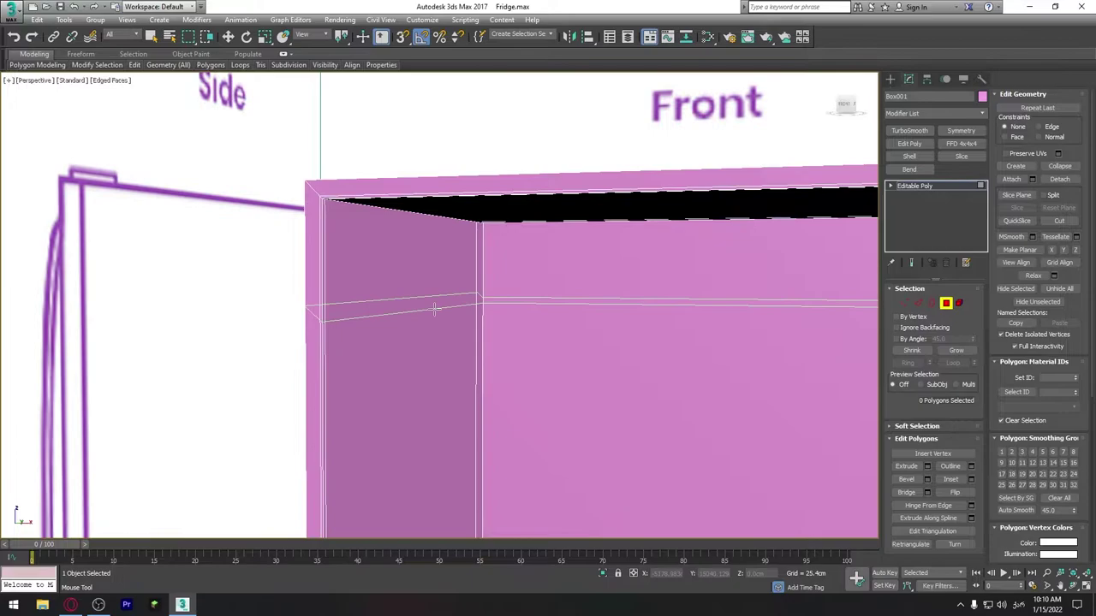
scroll(436, 305, "down", 5)
middle_click_drag(436, 305, 438, 247, "alt")
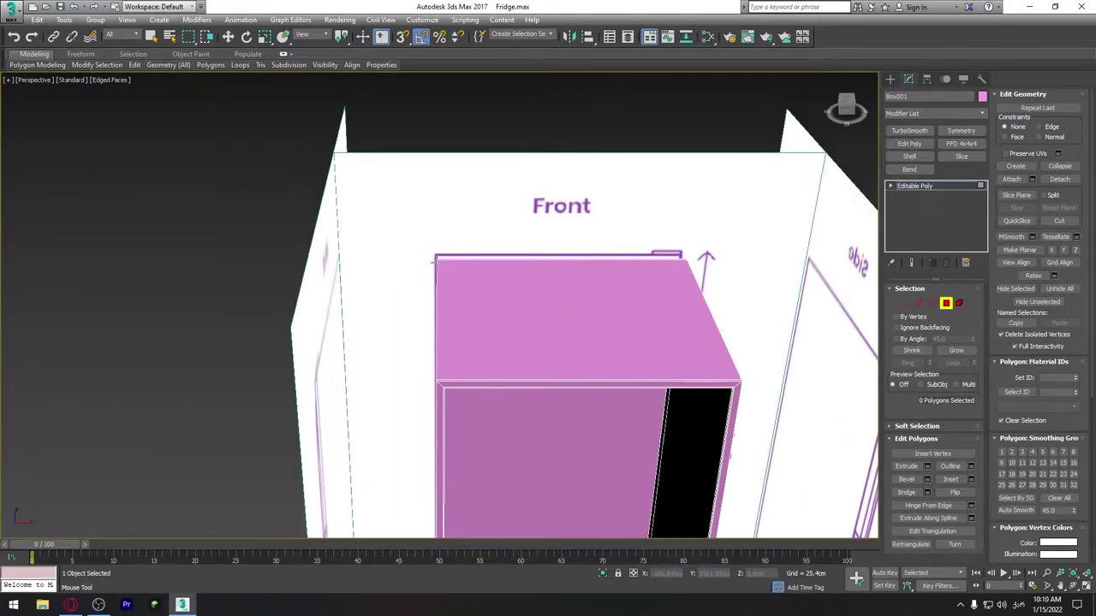
mouse_move(432, 385)
middle_mouse_down("alt")
mouse_move(523, 316)
mouse_move(534, 265)
middle_mouse_up("alt")
scroll(524, 317, "down", 4)
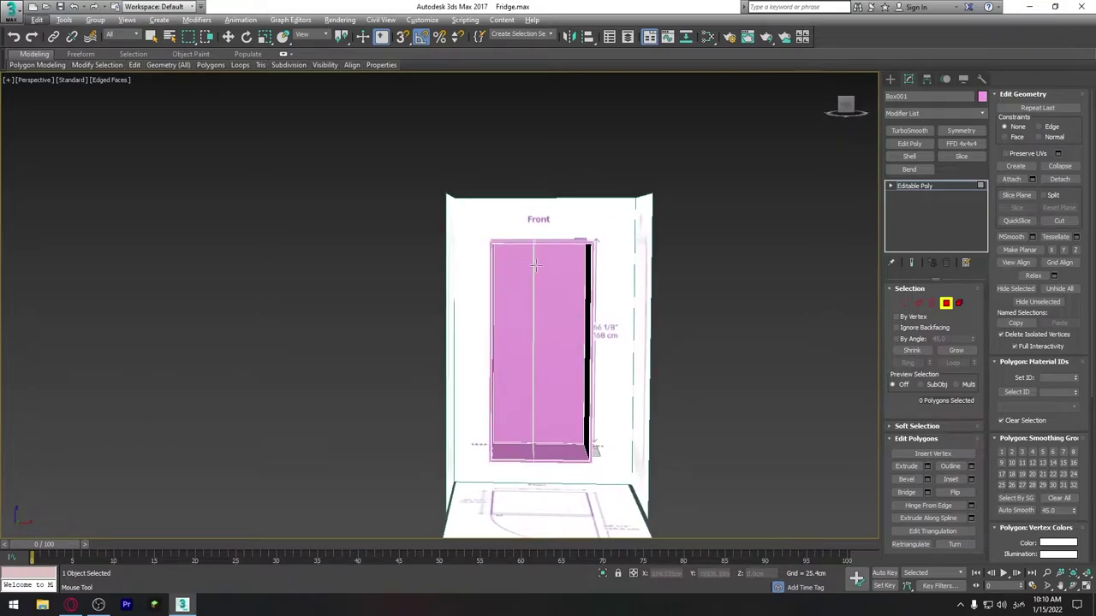
mouse_move(516, 357)
middle_mouse_down("alt")
mouse_move(506, 335)
mouse_move(511, 394)
mouse_move(501, 401)
mouse_move(462, 372)
mouse_move(476, 445)
middle_mouse_up("alt")
scroll(469, 403, "up", 3)
scroll(476, 443, "up", 3)
scroll(462, 393, "up", 2)
mouse_move(462, 393)
middle_mouse_down("alt")
mouse_move(434, 325)
mouse_move(465, 342)
mouse_move(453, 350)
mouse_move(525, 274)
middle_mouse_up("alt")
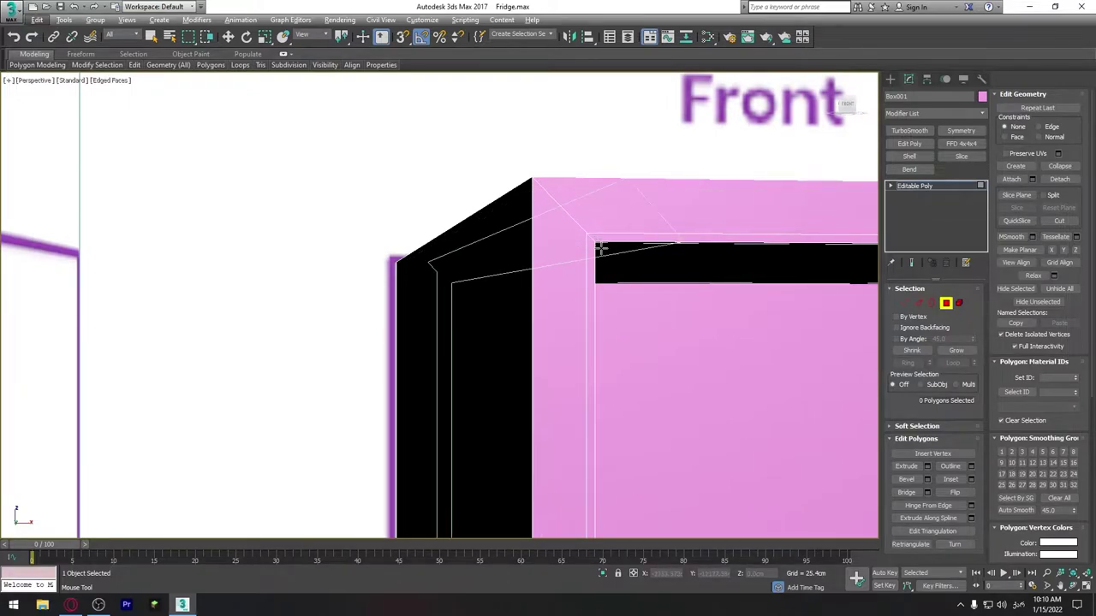
mouse_move(581, 233)
middle_mouse_down("alt")
mouse_move(547, 267)
mouse_move(335, 267)
middle_mouse_up("alt")
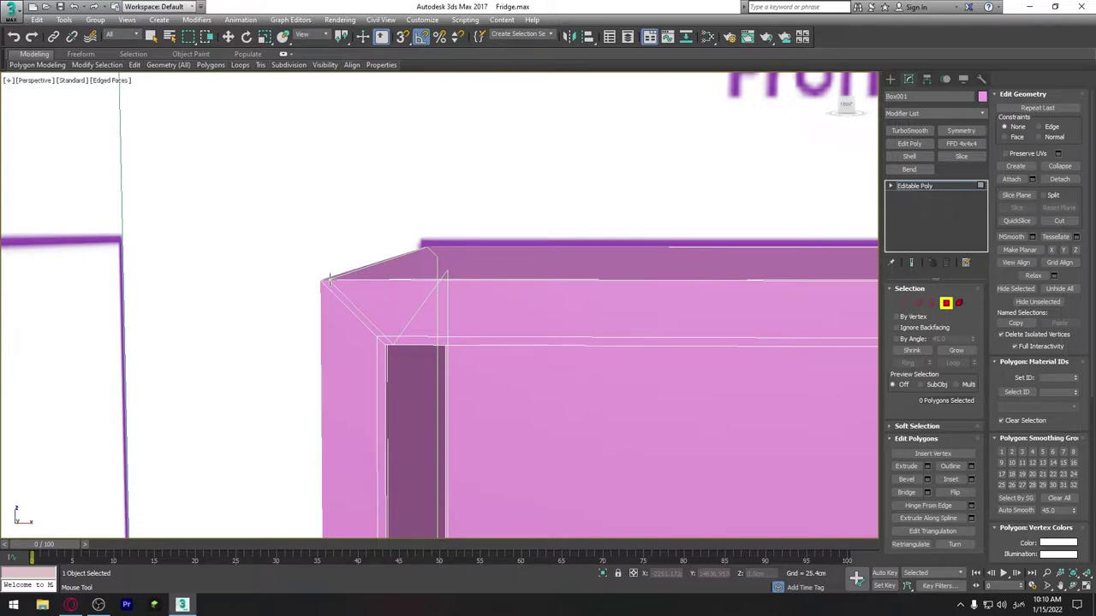
mouse_move(329, 278)
middle_mouse_down("alt")
mouse_move(410, 301)
mouse_move(391, 297)
mouse_move(392, 324)
middle_mouse_up("alt")
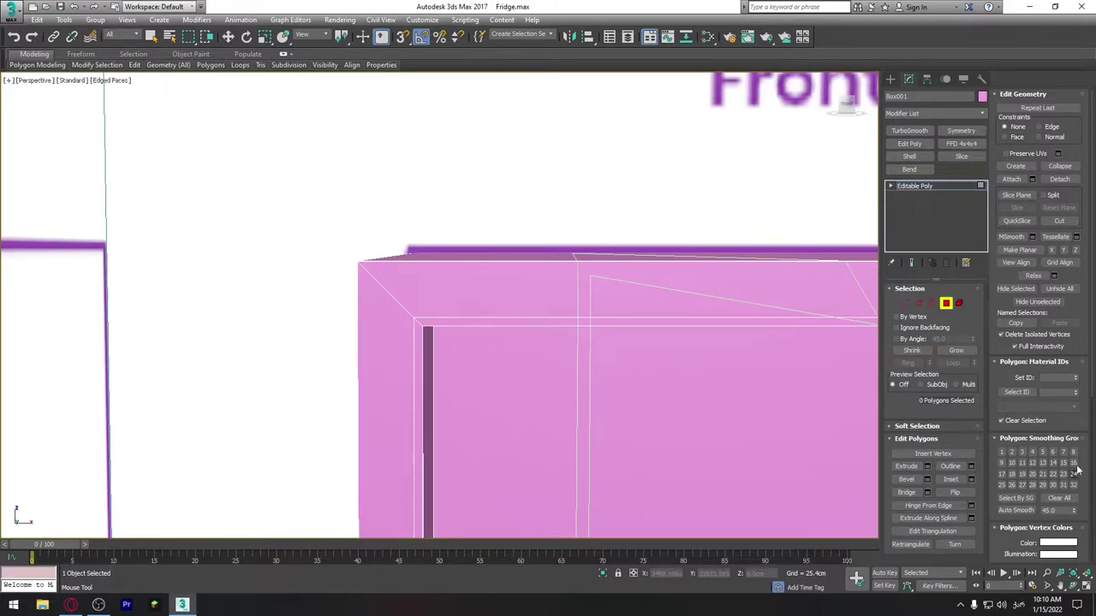
scroll(555, 296, "down", 5)
scroll(555, 297, "up", 4)
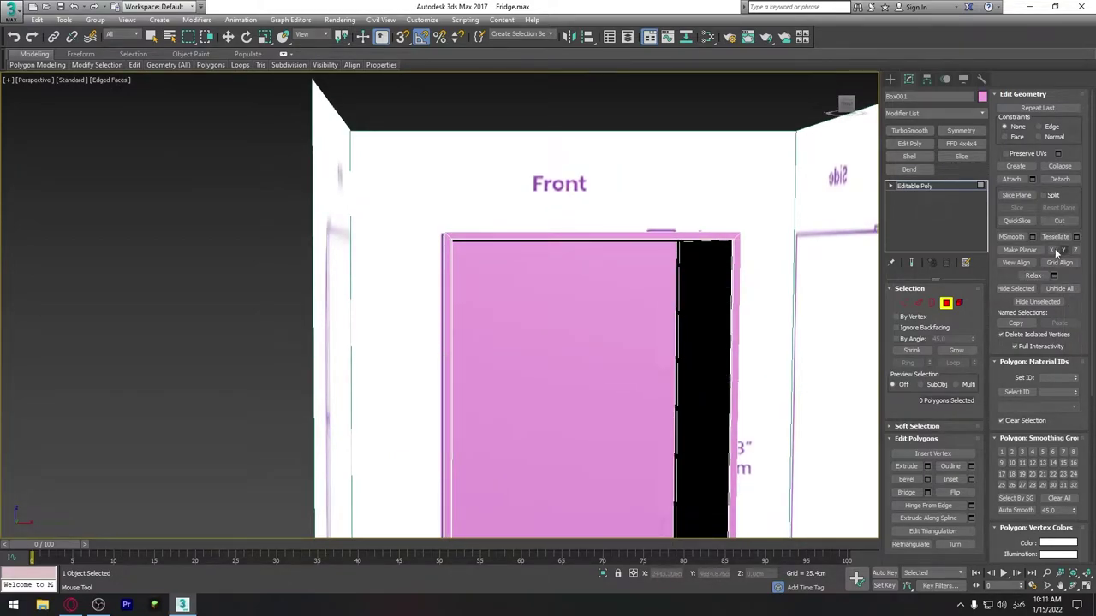
Step: In Edge mode, add a slice plane and rotate it 90° upright with Angle Snap
left_click(917, 304)
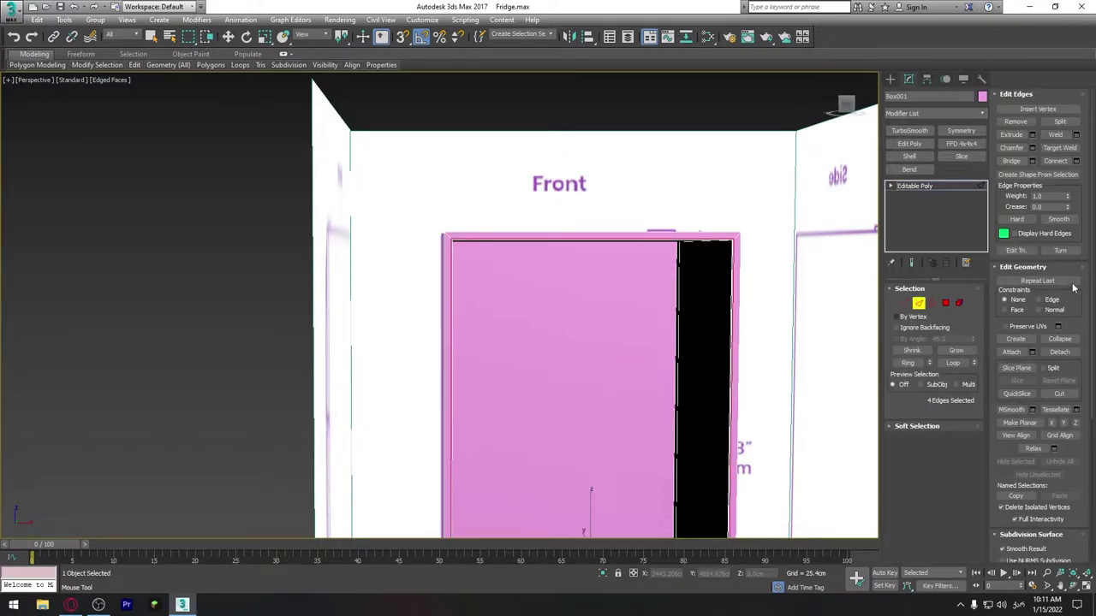
left_click(1019, 368)
scroll(554, 223, "down", 5)
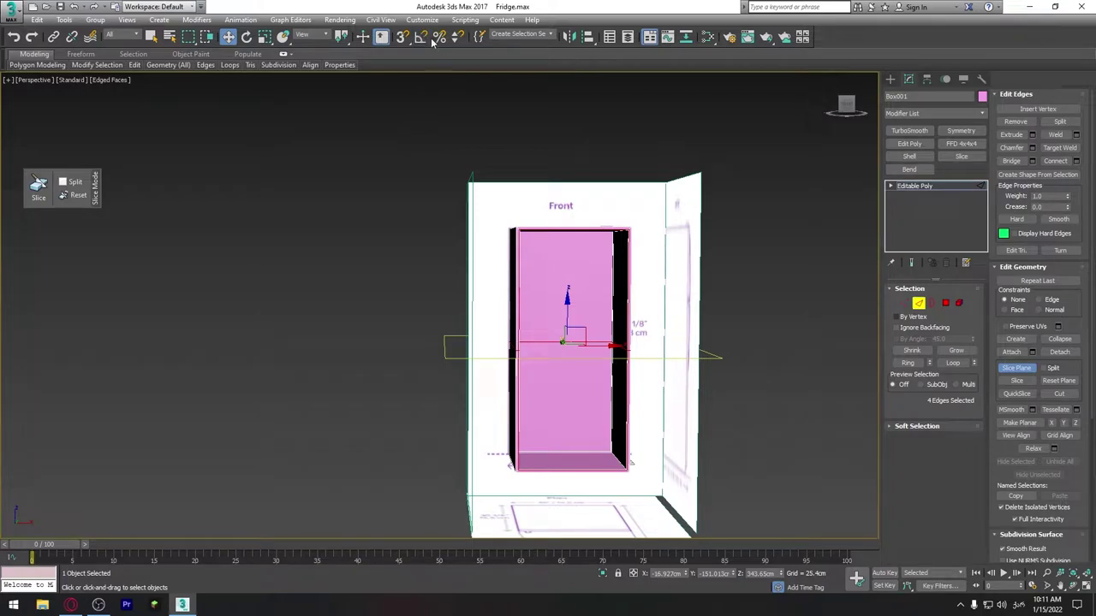
left_click(420, 36)
middle_click_drag(572, 313, 546, 332)
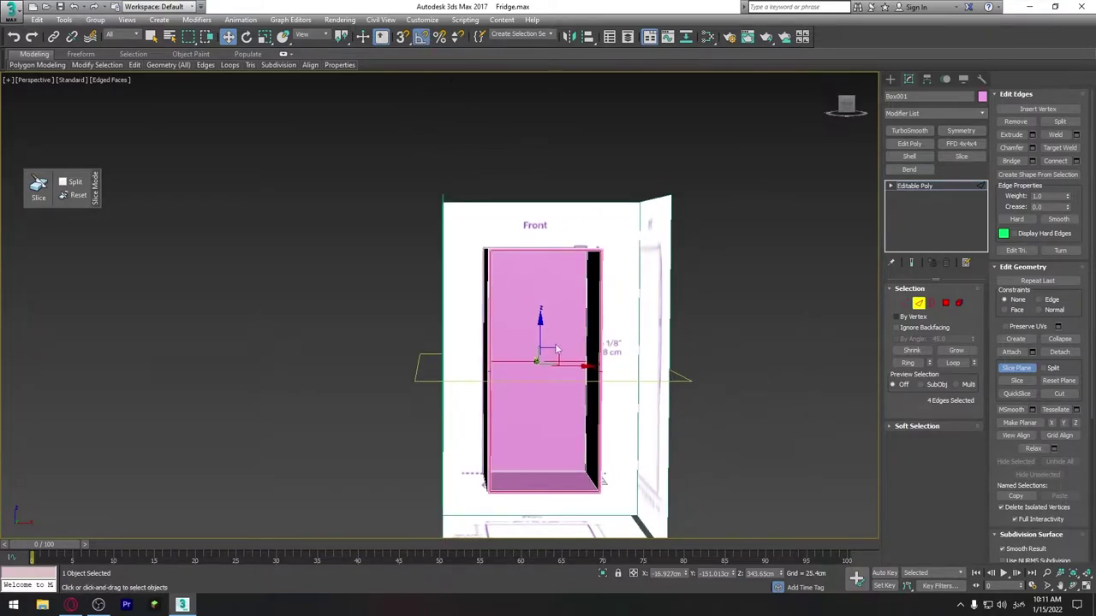
key("e")
left_click_drag(570, 332, 587, 374)
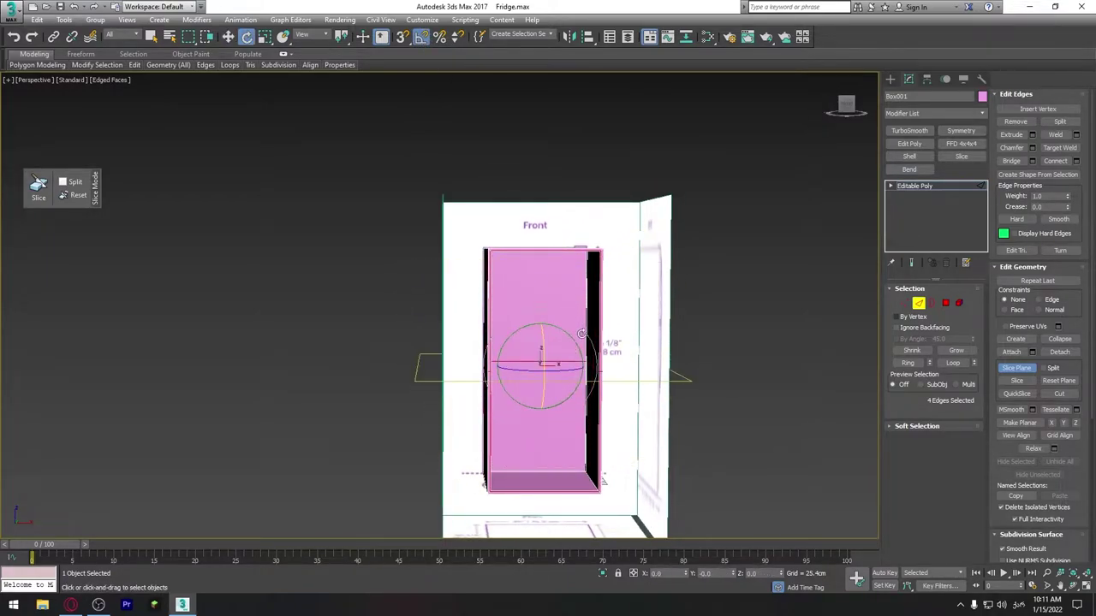
middle_click_drag(587, 374, 545, 412)
scroll(410, 279, "up", 3)
scroll(418, 292, "down", 3)
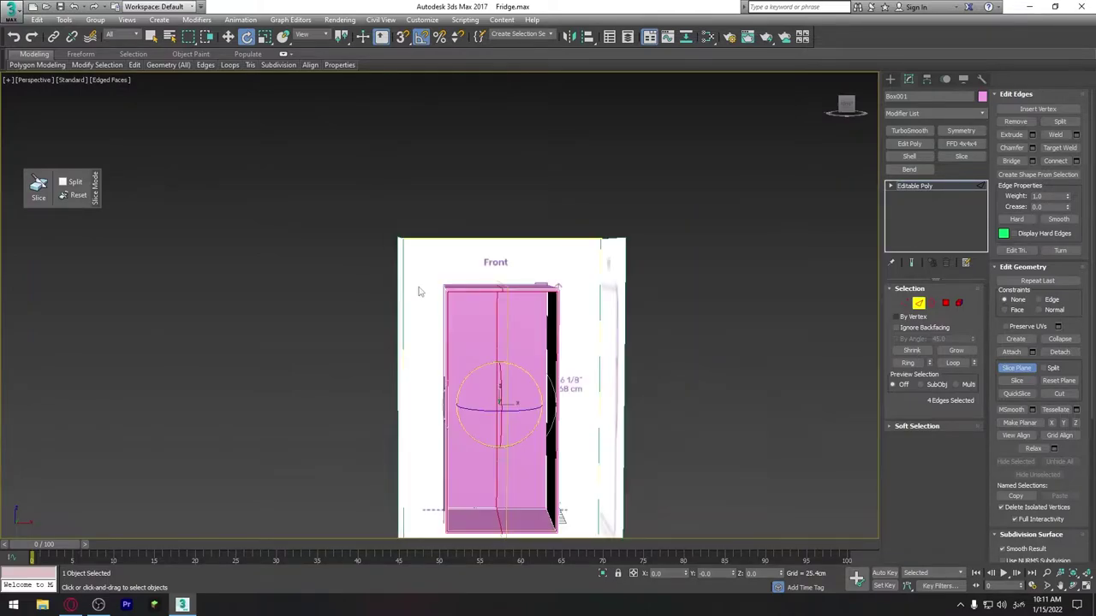
Step: In the Front view, slide the slice plane just inside the fridge body's left edge
key("f")
scroll(530, 259, "up", 5)
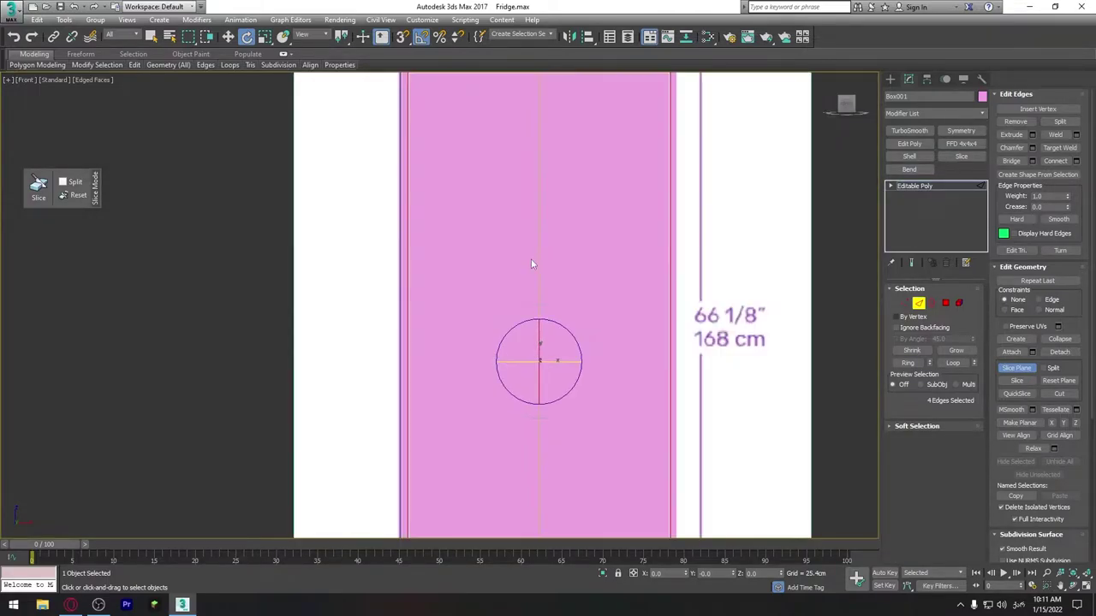
scroll(530, 259, "down", 2)
scroll(533, 248, "down", 4)
middle_click_drag(561, 294, 557, 335)
key("w")
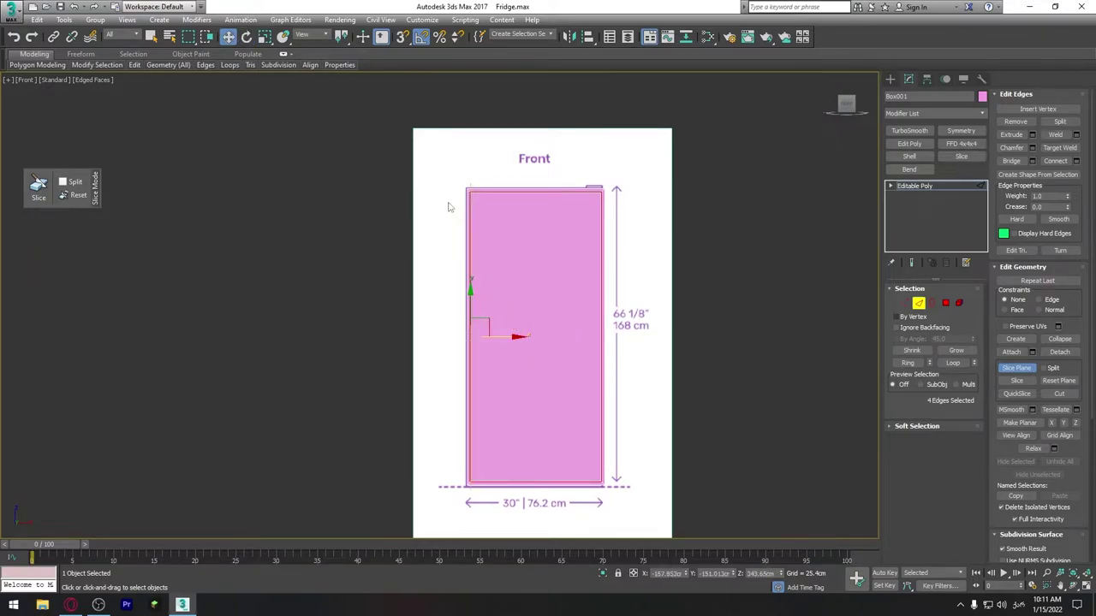
scroll(533, 320, "up", 3)
scroll(543, 403, "up", 1)
scroll(531, 460, "up", 1)
scroll(503, 440, "up", 1)
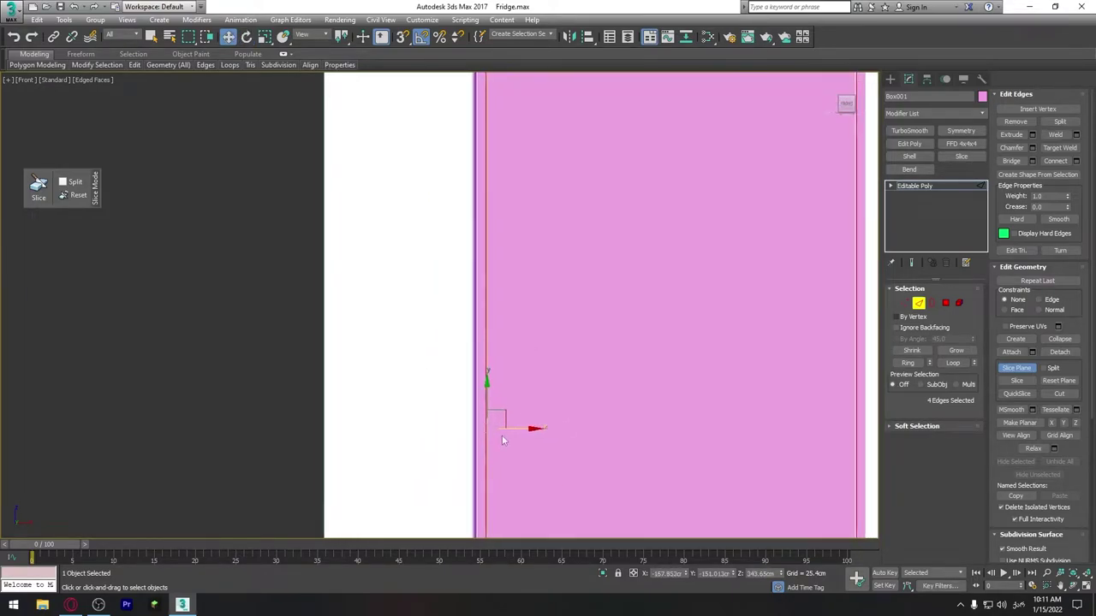
left_click_drag(513, 430, 511, 428)
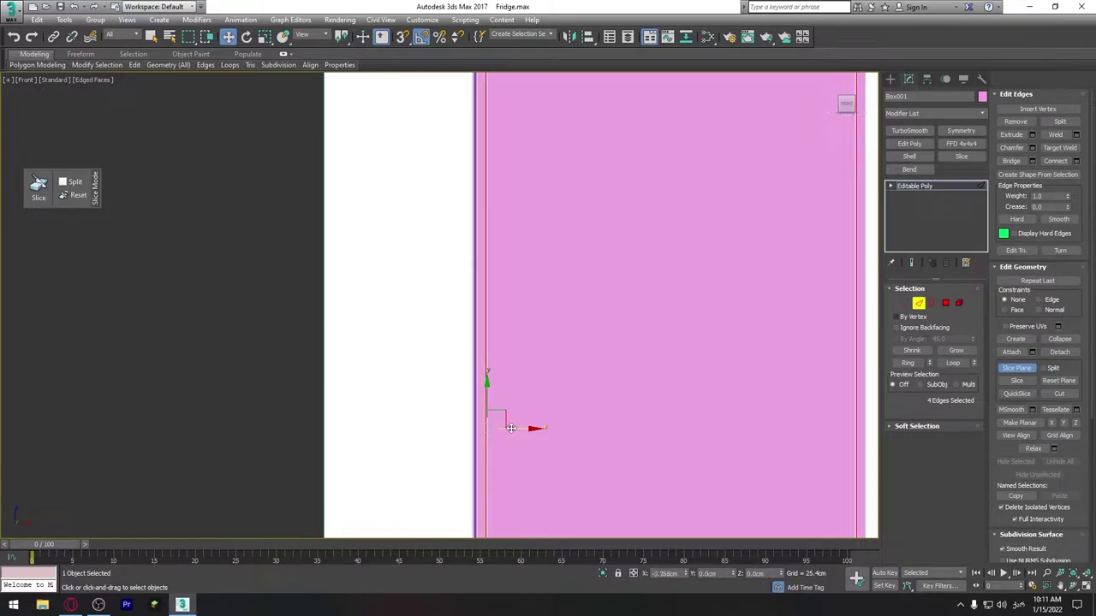
scroll(511, 428, "down", 2)
scroll(553, 388, "down", 1)
scroll(587, 294, "down", 2)
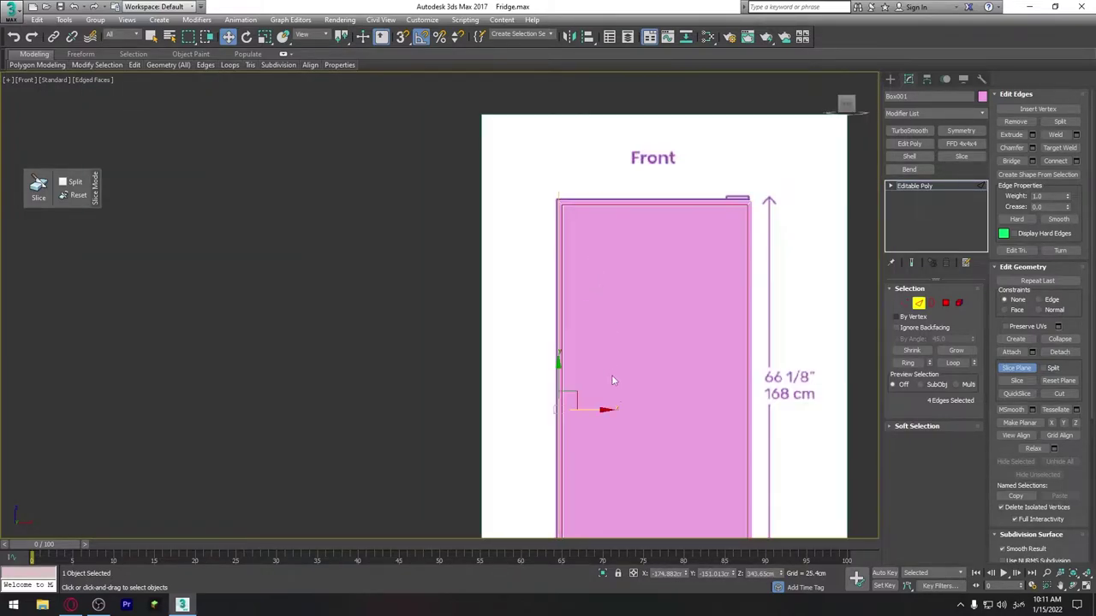
scroll(613, 379, "down", 1)
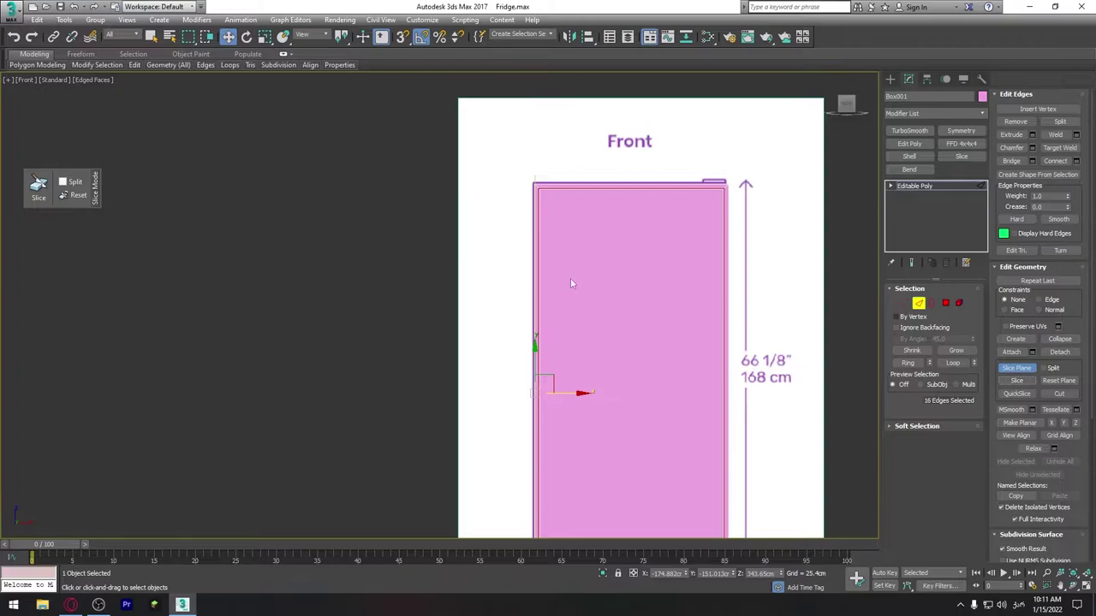
scroll(571, 282, "down", 1)
scroll(558, 266, "up", 2)
scroll(584, 287, "up", 1)
scroll(584, 286, "down", 1)
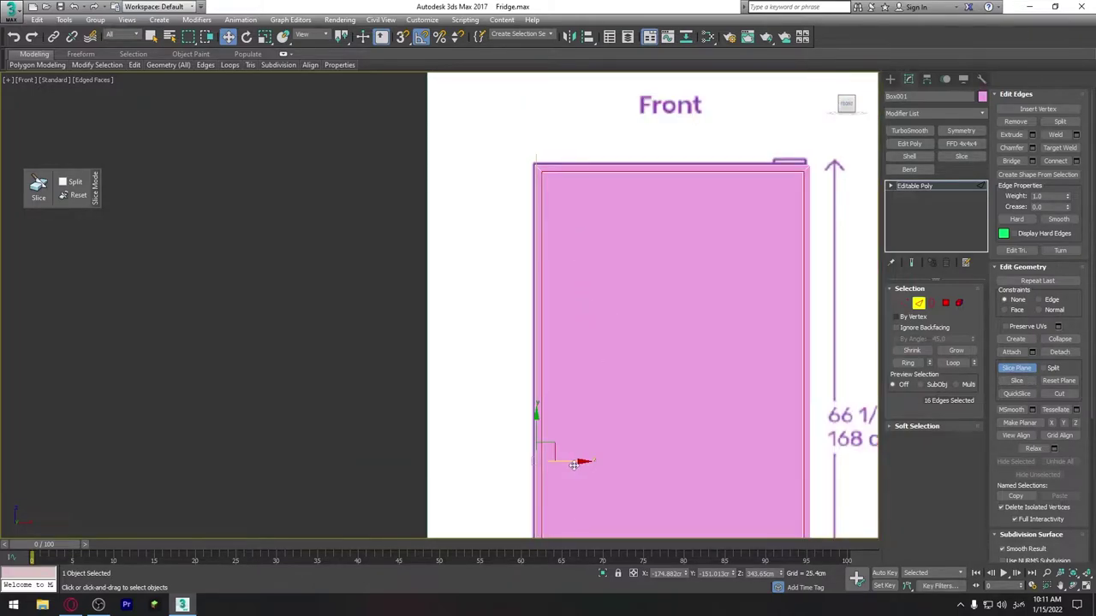
scroll(599, 385, "up", 3)
scroll(597, 242, "down", 3)
scroll(577, 247, "down", 1)
scroll(570, 237, "down", 1)
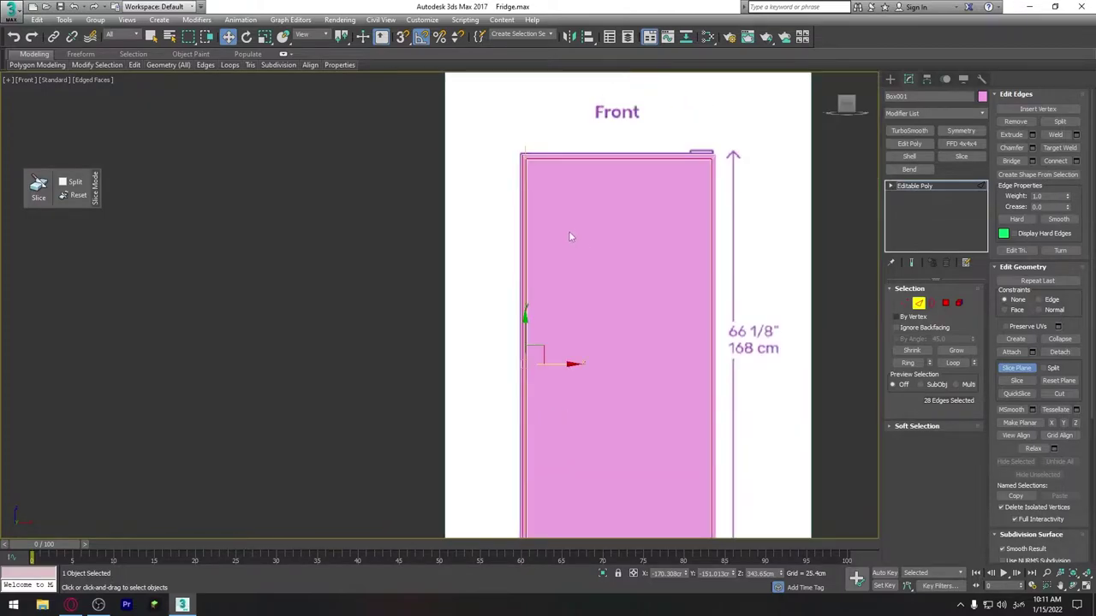
middle_click_drag(570, 237, 579, 194)
scroll(564, 303, "down", 1)
scroll(521, 340, "up", 3)
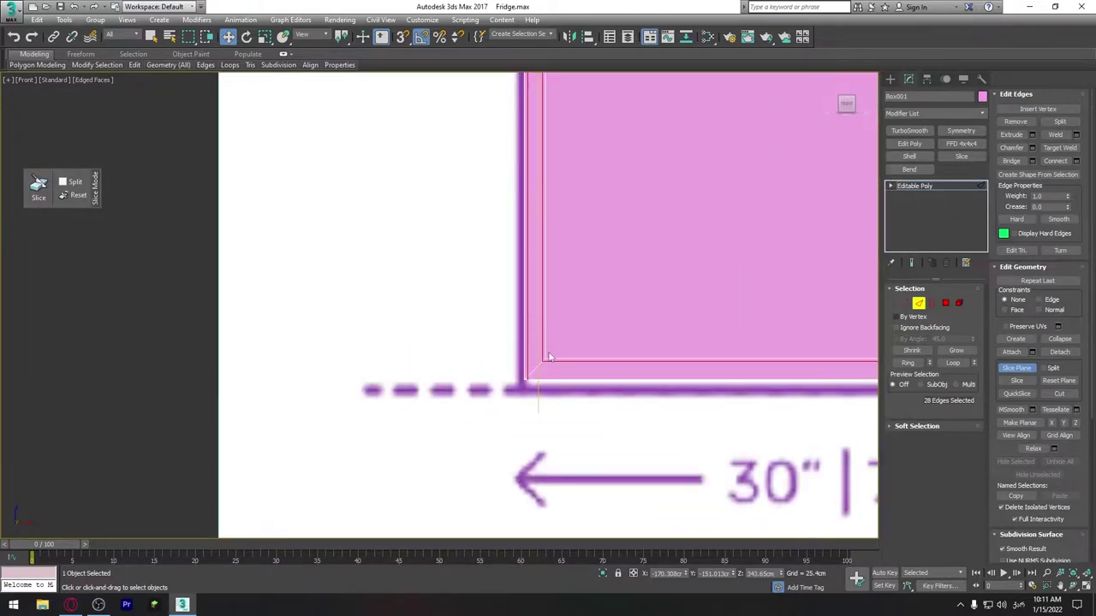
Step: Turn off the slice plane and clear the edge selection
right_click(686, 402)
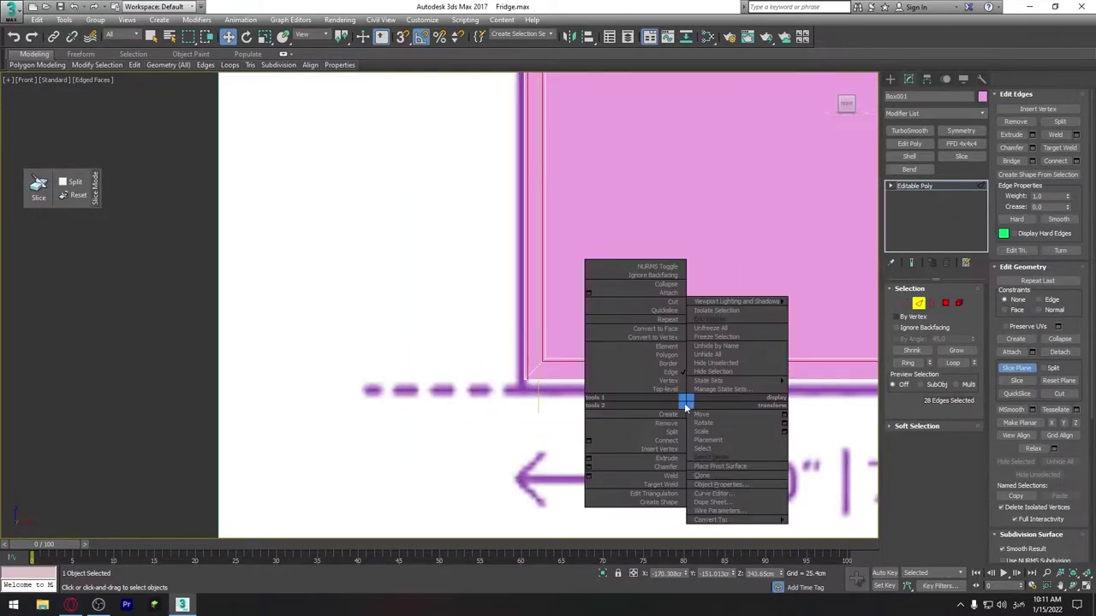
left_click(1067, 366)
left_click(1008, 375)
scroll(702, 391, "up", 1)
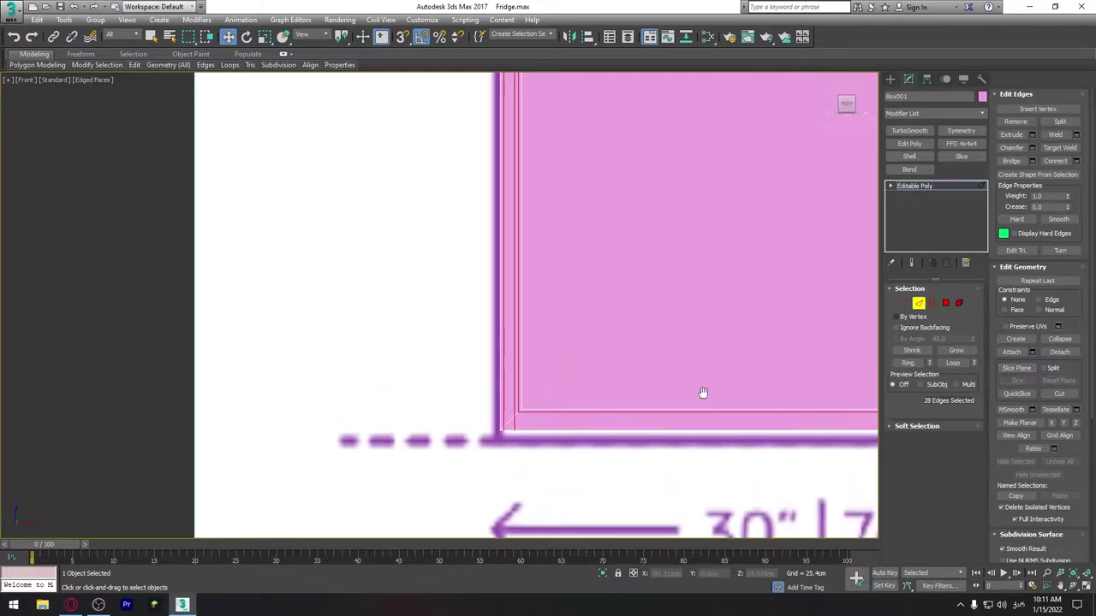
scroll(504, 447, "up", 1)
left_click(562, 462)
scroll(538, 405, "up", 1)
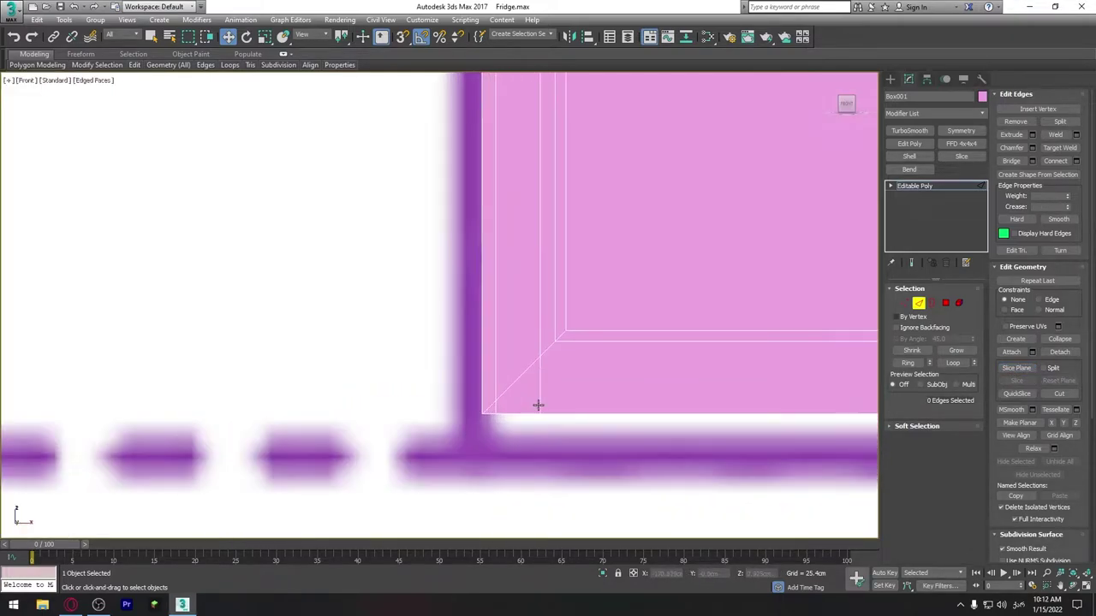
Step: Delete the two diagonal edges at the front frame's bottom-left corner
left_click(918, 303)
scroll(432, 381, "up", 2)
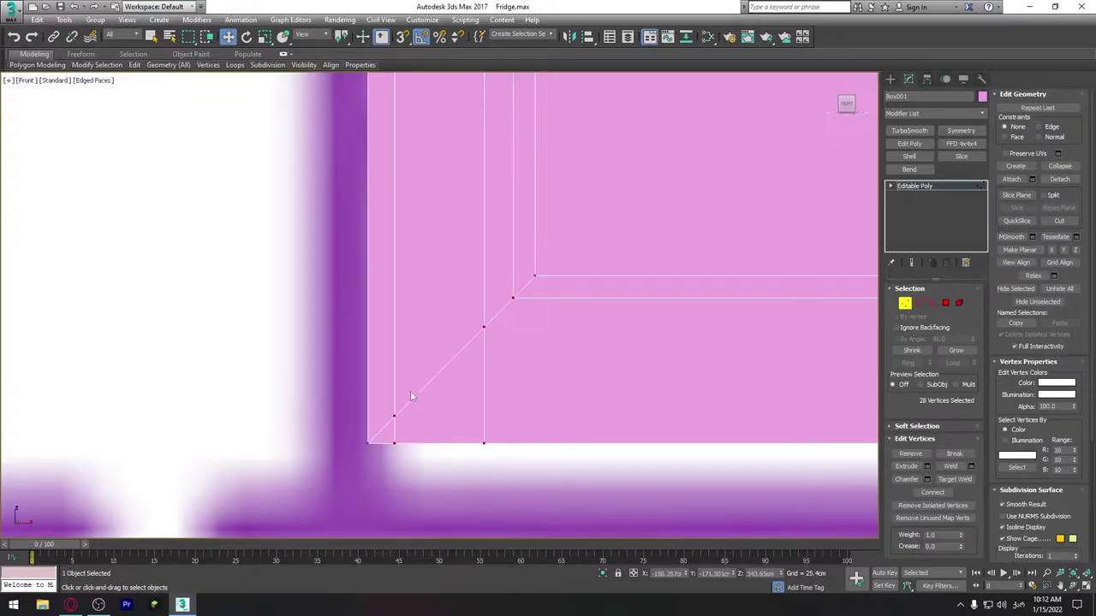
left_click(919, 303)
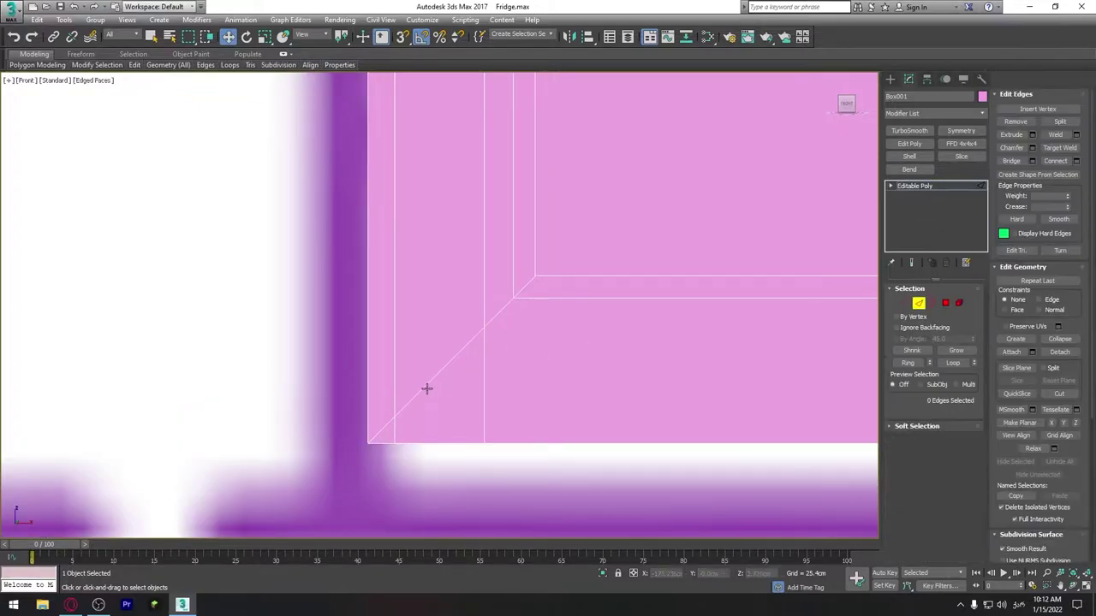
left_click(427, 387)
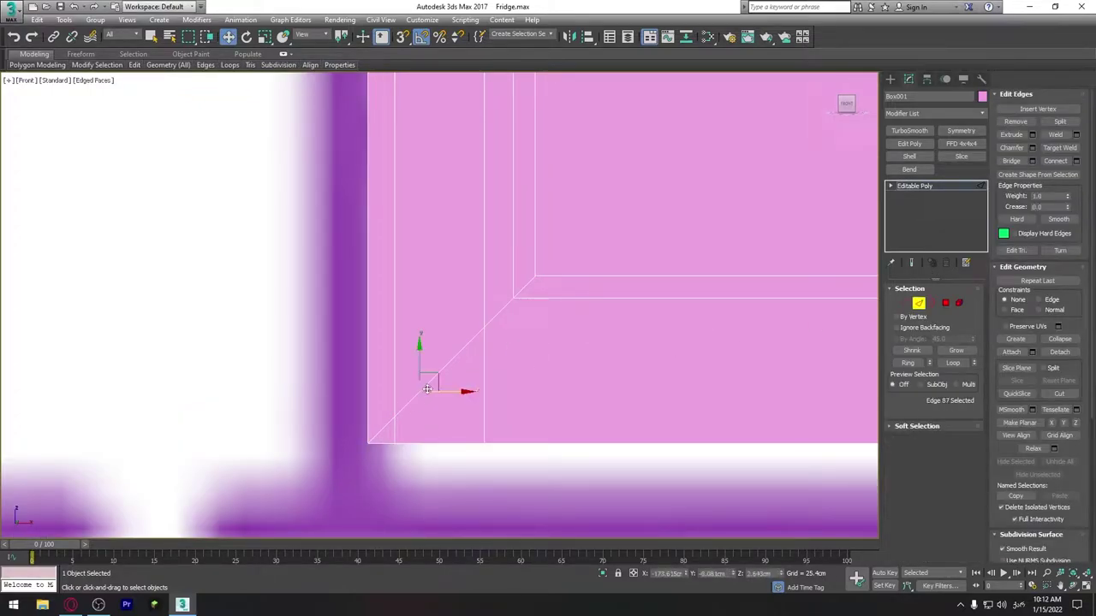
left_click(682, 432)
left_click(434, 378)
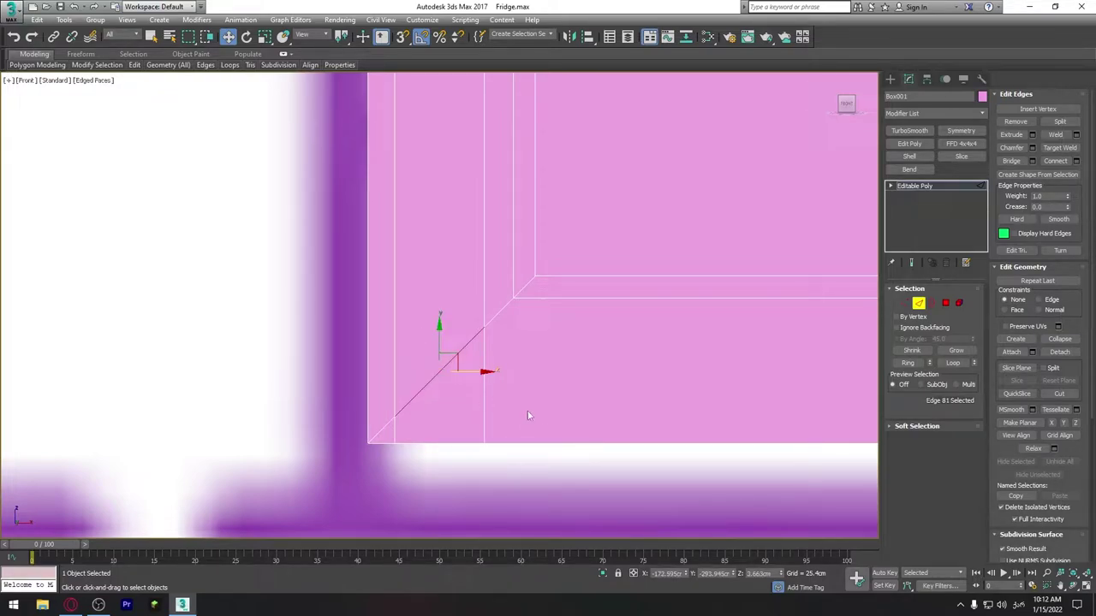
key("BackSpace")
middle_click_drag(488, 402, 540, 402)
left_click(433, 430)
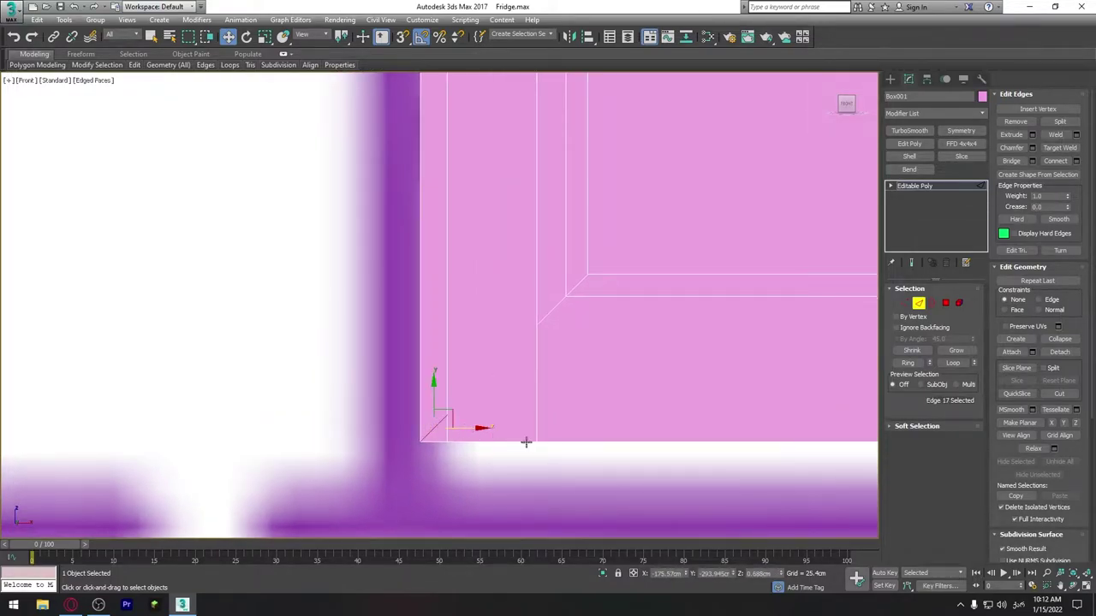
key("BackSpace")
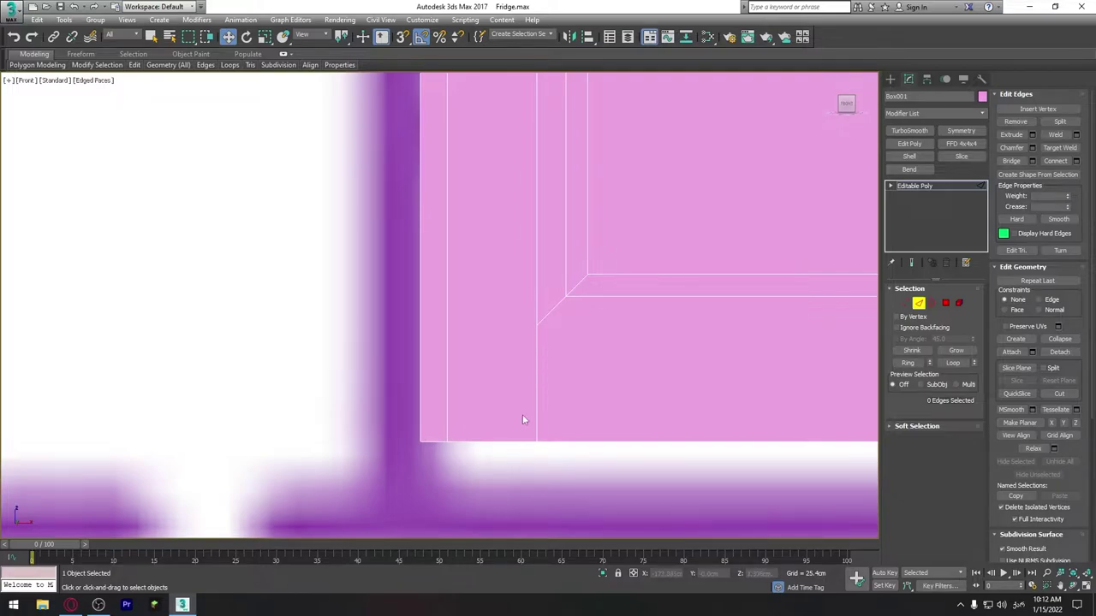
middle_click_drag(590, 400, 597, 399, "alt")
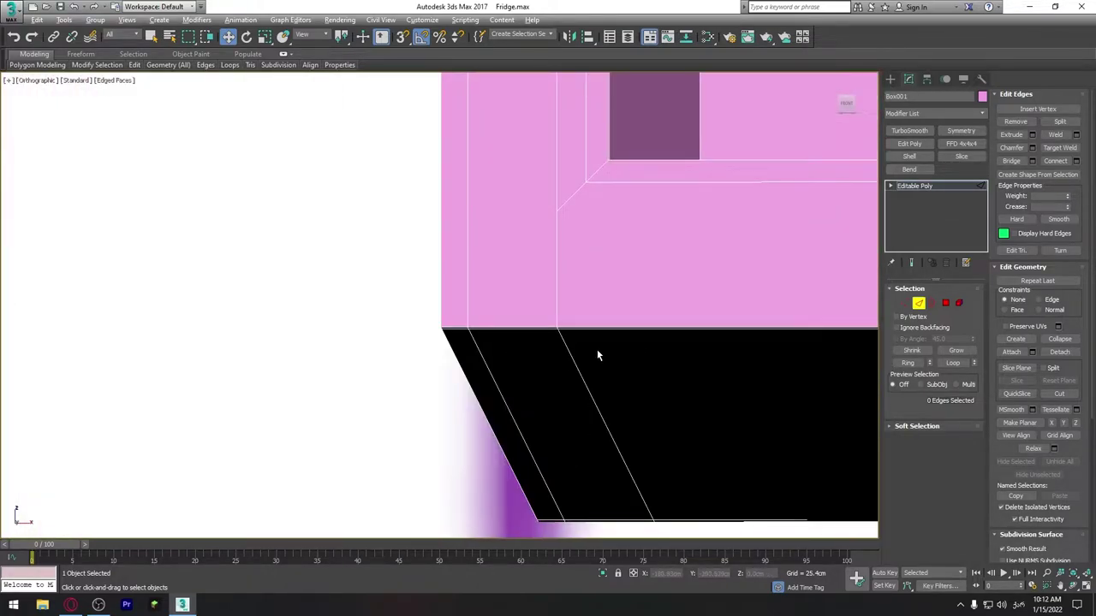
Step: Turn on Slice Plane for Box001 and rotate the plane to lie horizontal
scroll(597, 355, "down", 5)
scroll(624, 357, "down", 5)
middle_click_drag(624, 356, 556, 256, "alt")
scroll(528, 231, "up", 3)
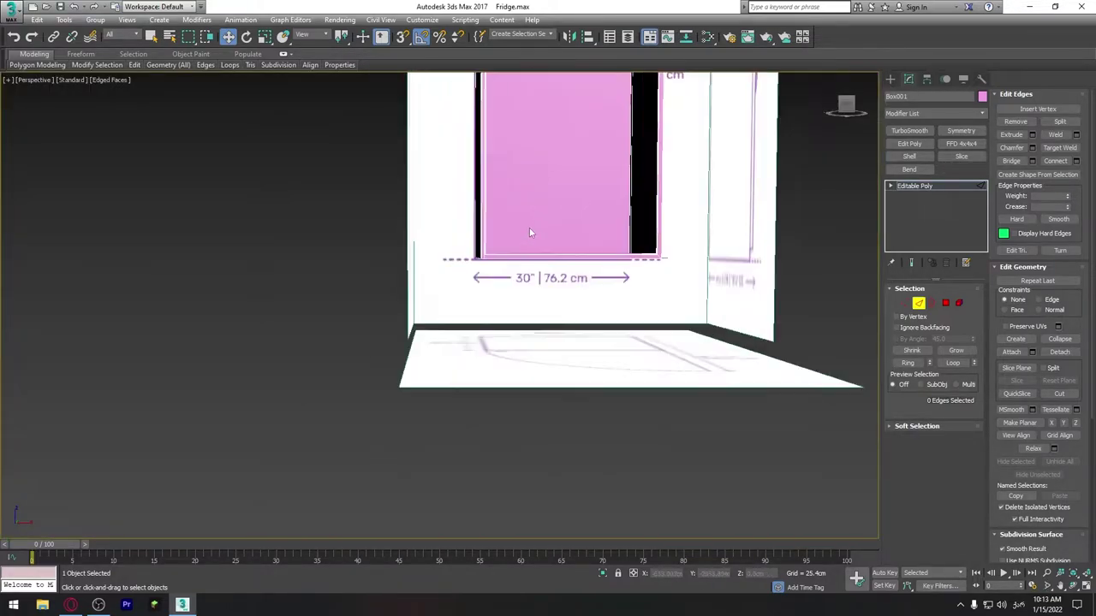
scroll(529, 232, "up", 3)
scroll(414, 321, "up", 2)
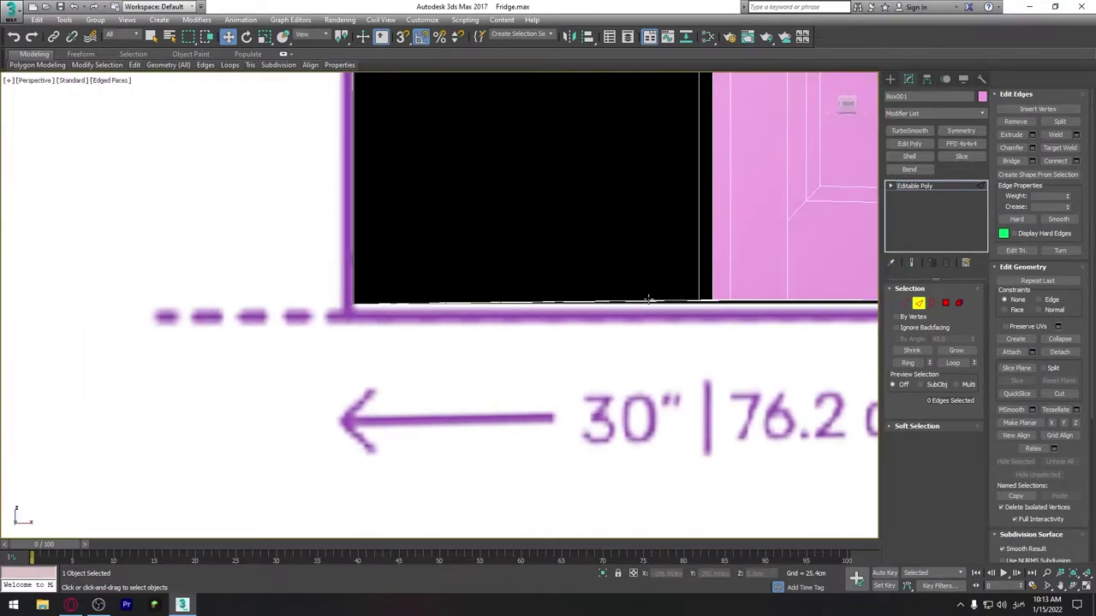
mouse_move(752, 293)
middle_mouse_down()
mouse_move(658, 306)
mouse_move(609, 328)
middle_mouse_up()
scroll(658, 307, "down", 2)
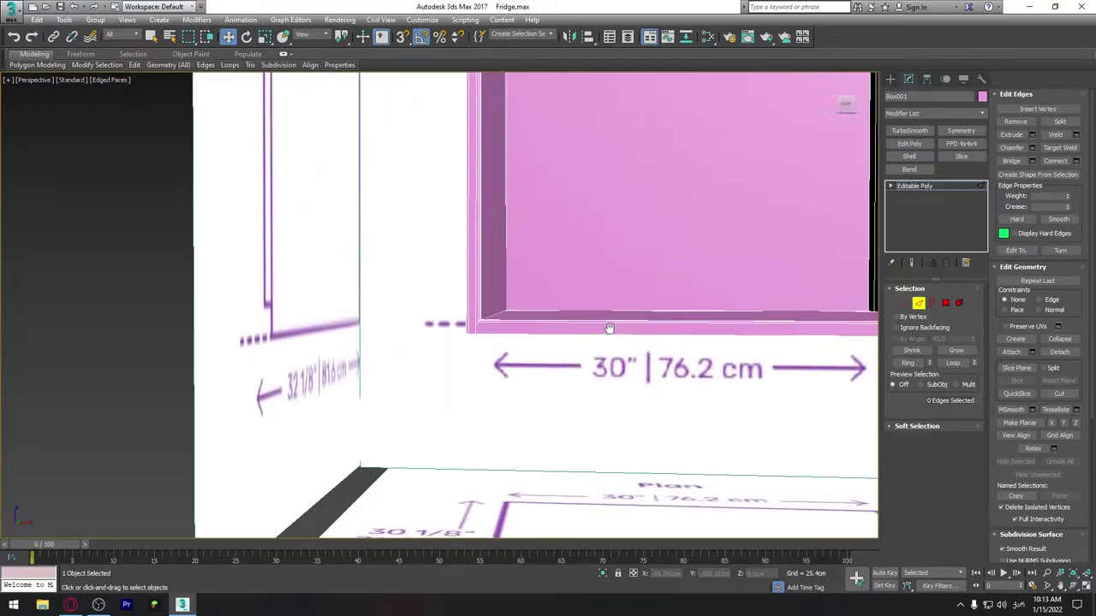
left_click(1016, 368)
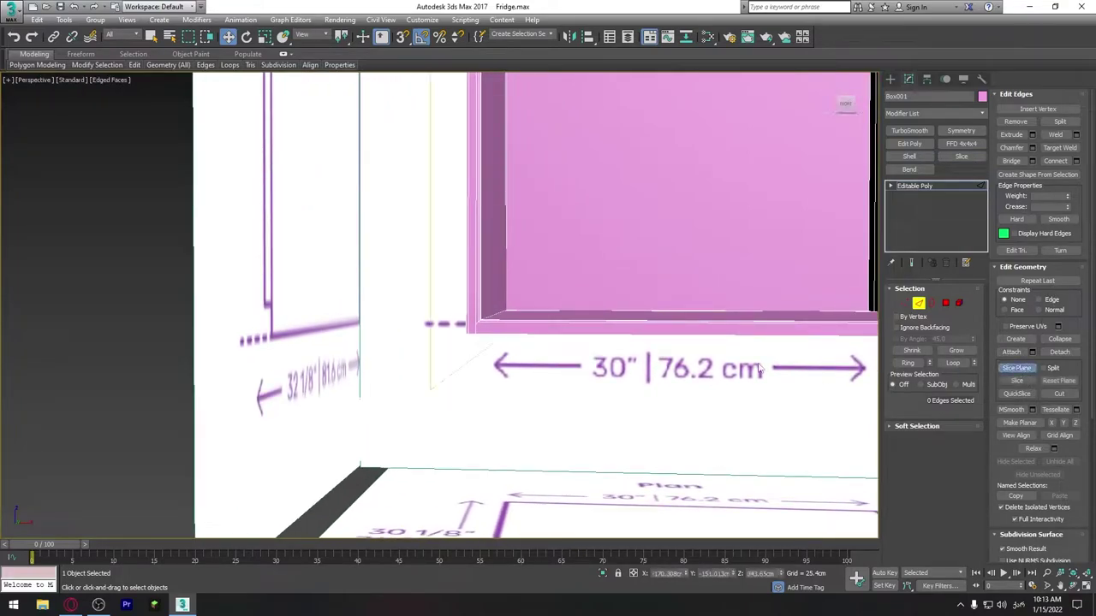
scroll(576, 359, "down", 2)
middle_click_drag(530, 342, 575, 359)
scroll(582, 320, "down", 2)
key("e")
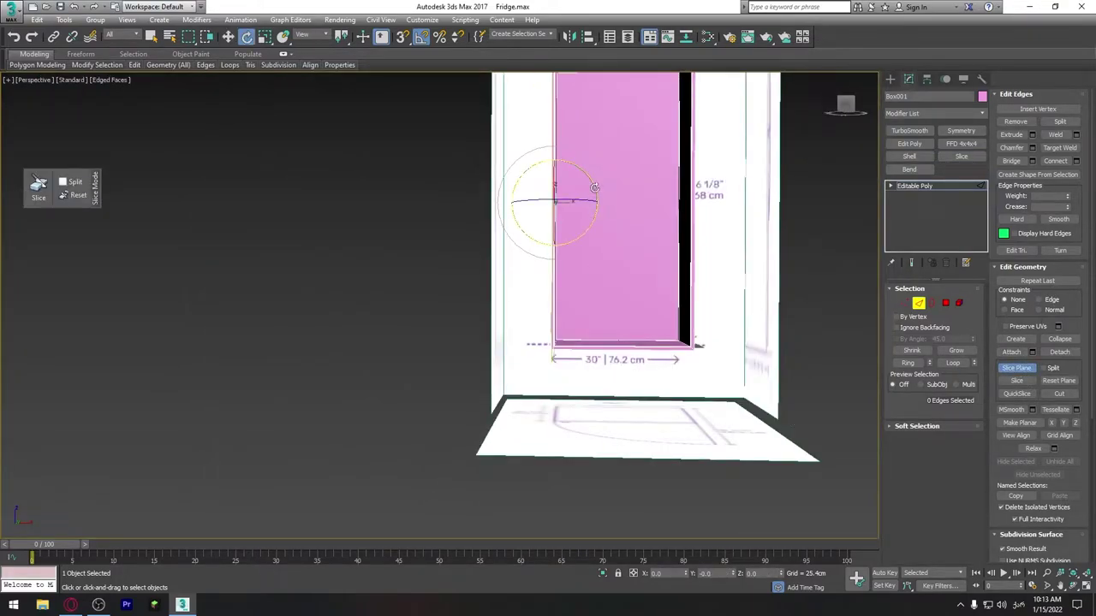
left_click_drag(594, 187, 582, 138)
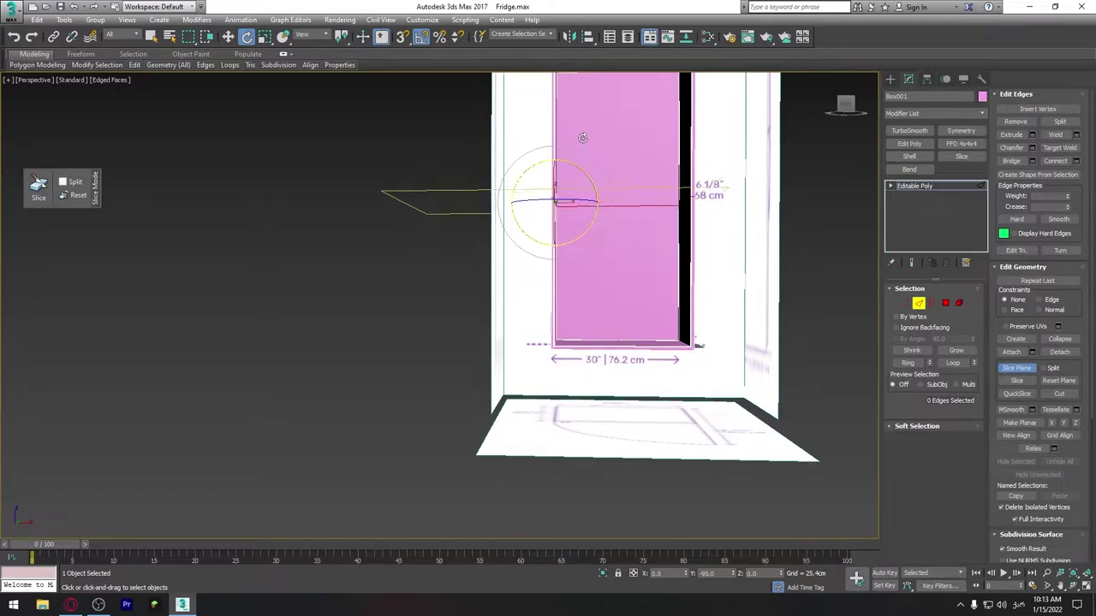
Step: Lower the slice plane to the fridge's bottom edge, slice the mesh, then turn Slice Plane off
key("w")
left_click_drag(557, 196, 557, 338)
scroll(560, 376, "up", 5)
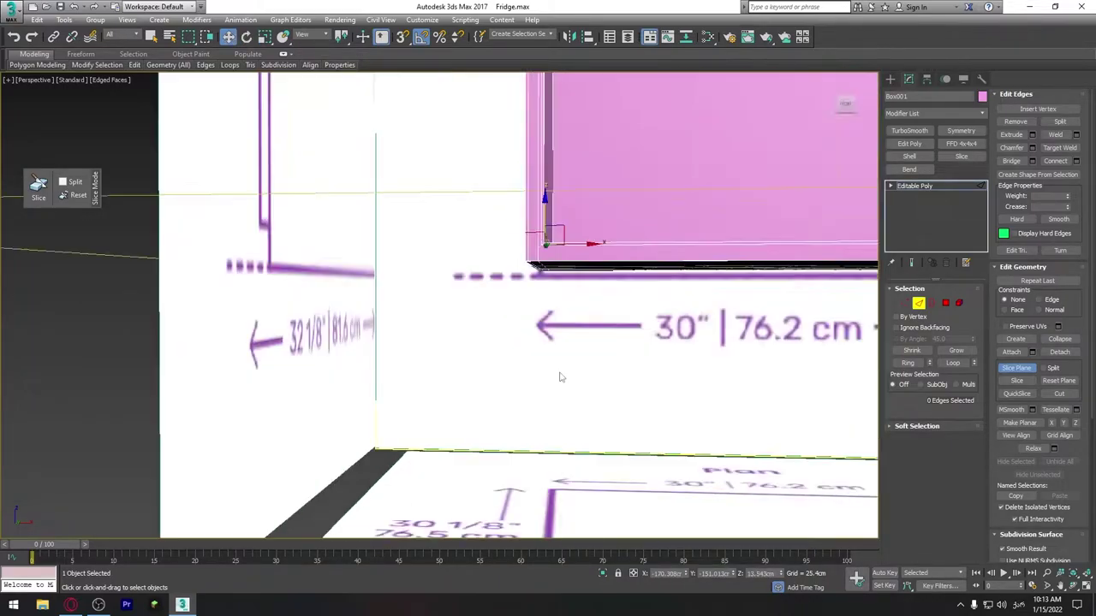
scroll(556, 296, "up", 2)
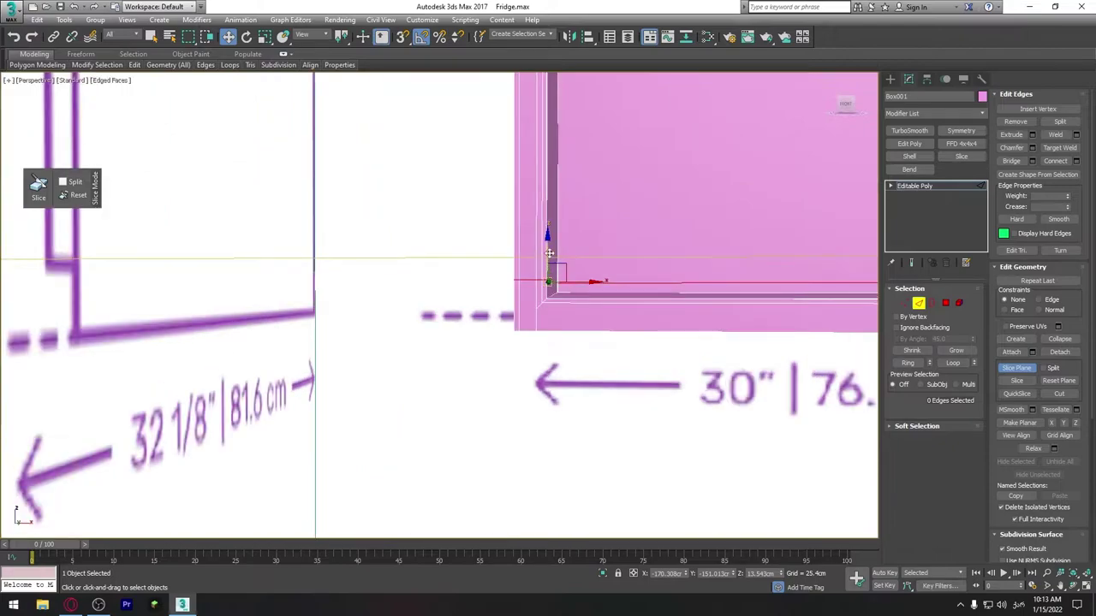
left_click_drag(550, 253, 548, 281)
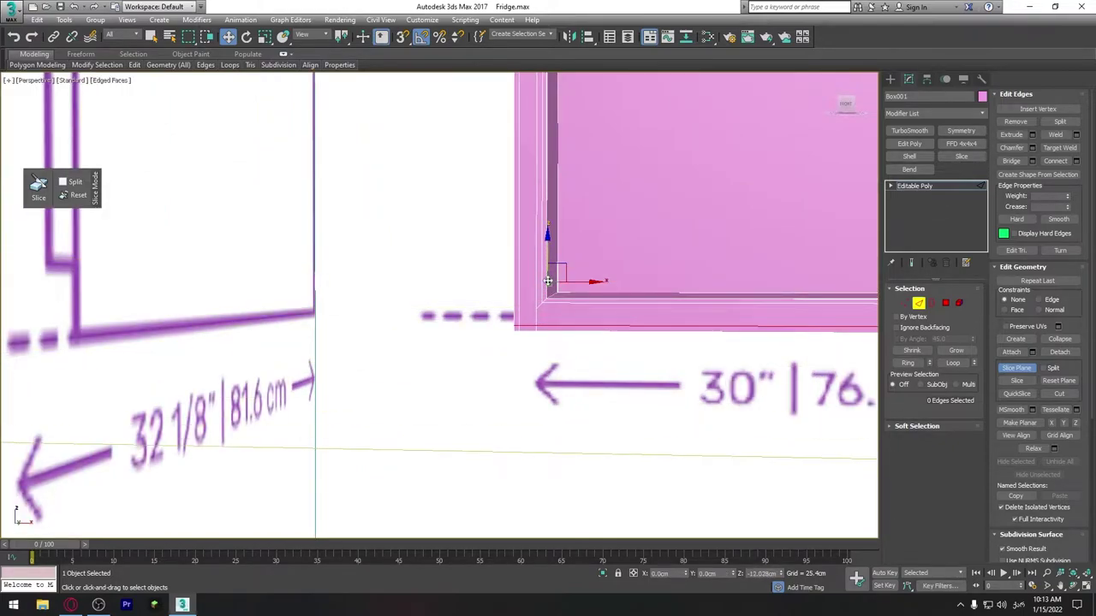
left_click_drag(548, 280, 547, 310)
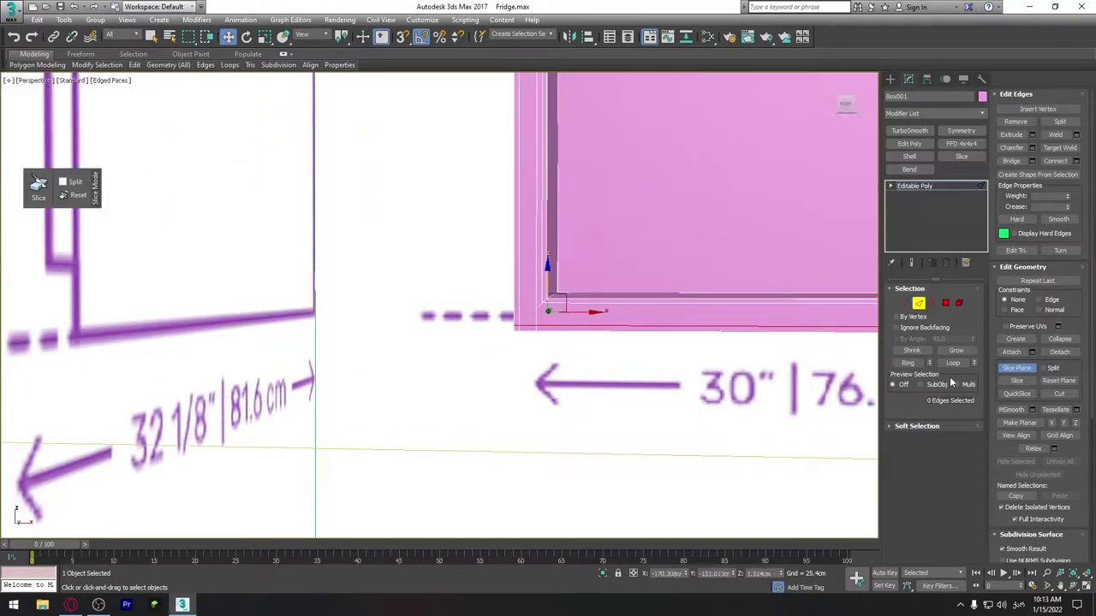
left_click(1016, 381)
left_click(1016, 368)
Step: Connect the corner-diagonal vertex to the bottom-left corner vertex with a new edge
scroll(630, 337, "up", 2)
middle_click_drag(631, 337, 603, 372)
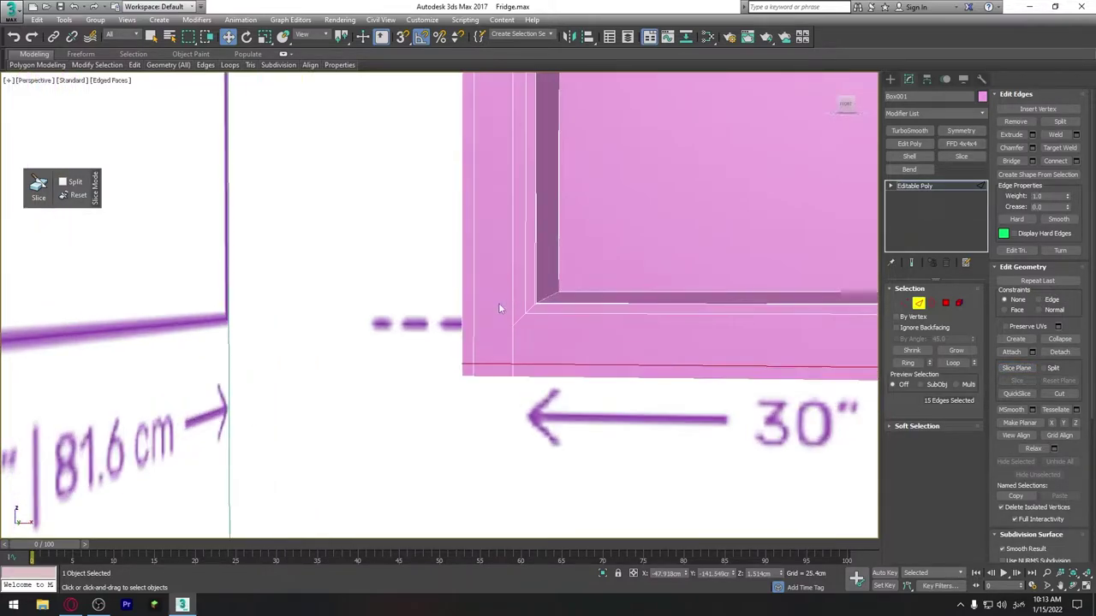
scroll(603, 372, "up", 1)
key("1")
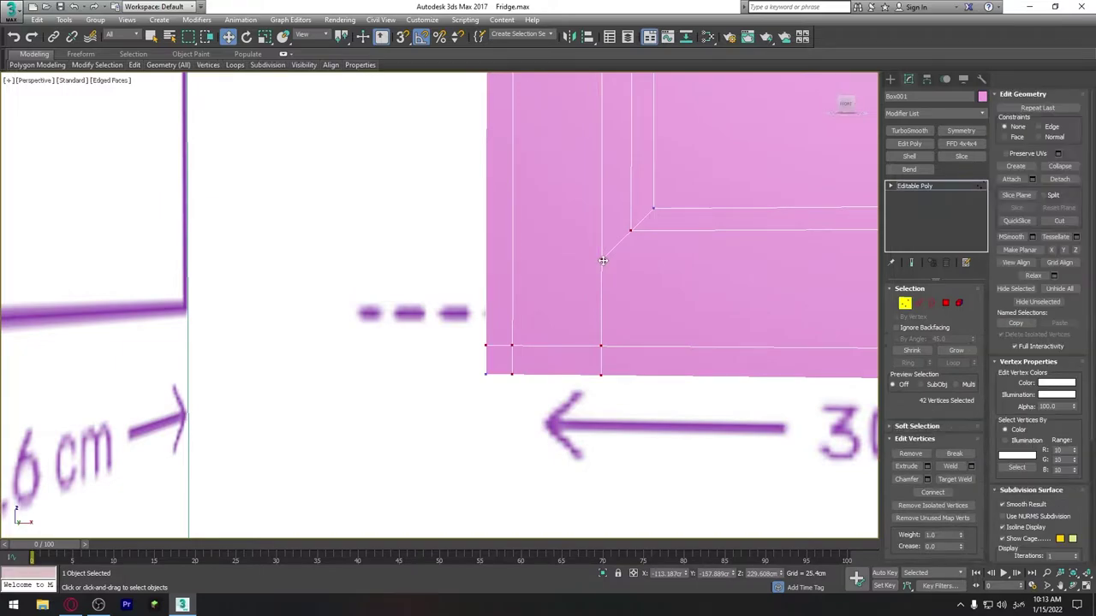
left_click(601, 260)
left_click(512, 346, "ctrl")
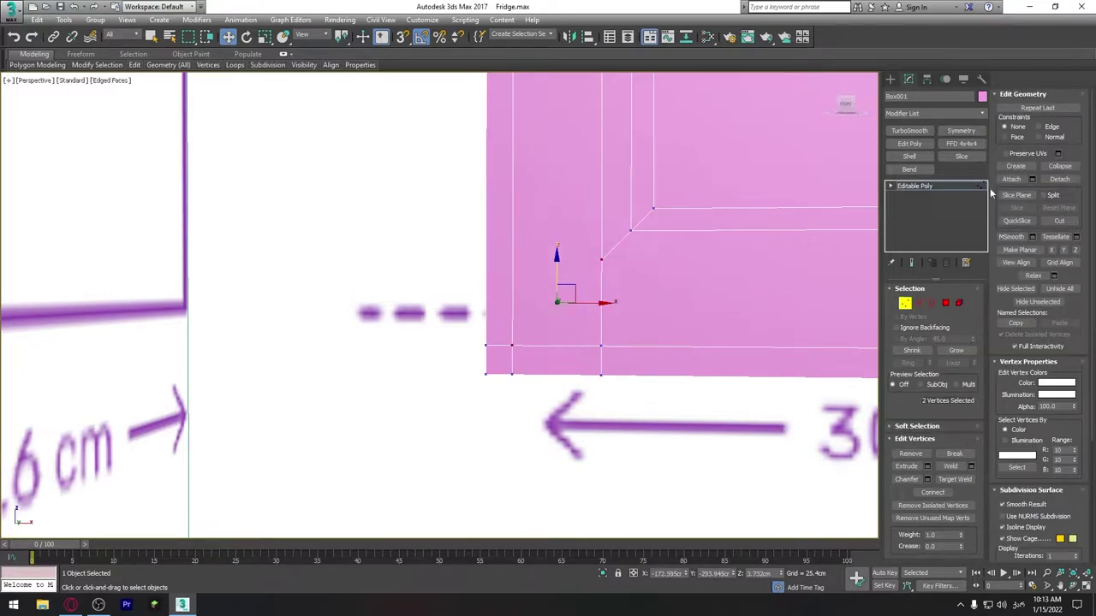
left_click(933, 493)
Step: Select a corner vertex of the inset frame and orbit along the fridge's side
scroll(530, 337, "up", 5)
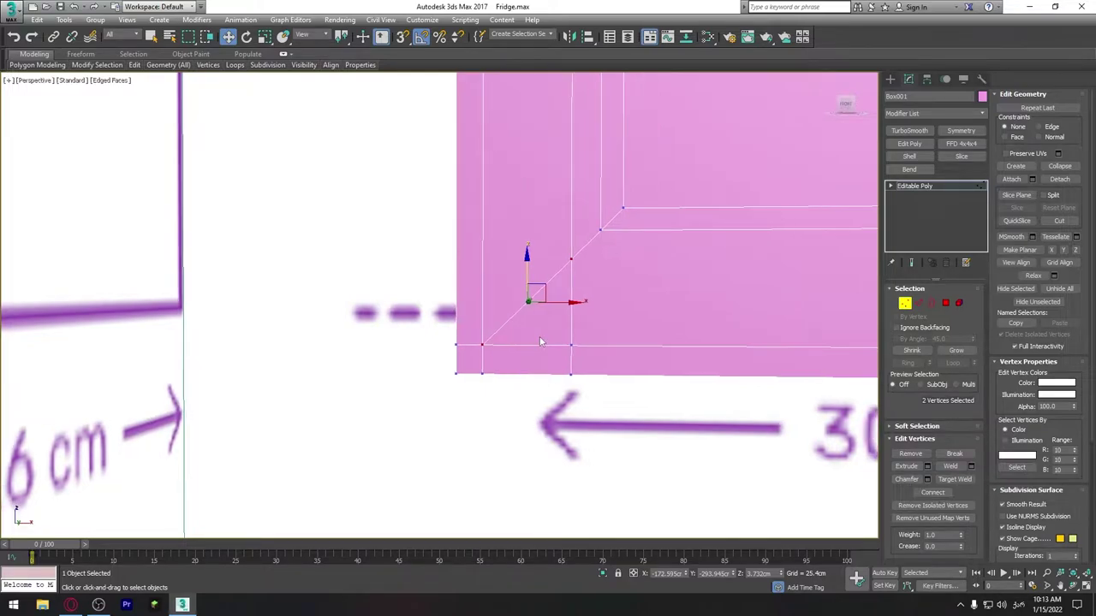
middle_click_drag(587, 334, 626, 331)
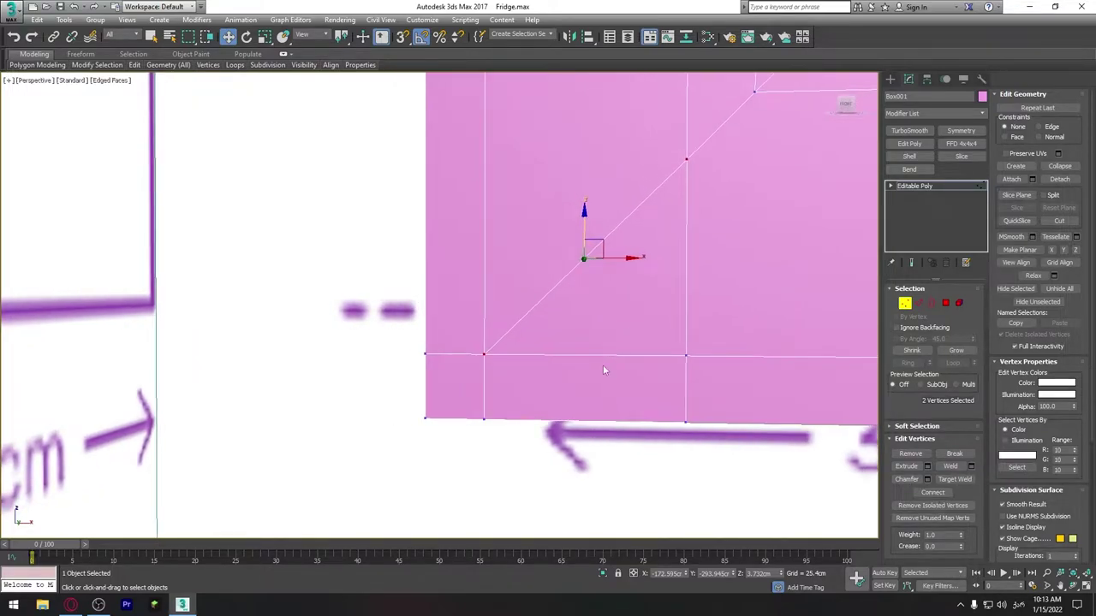
middle_click_drag(702, 191, 736, 230)
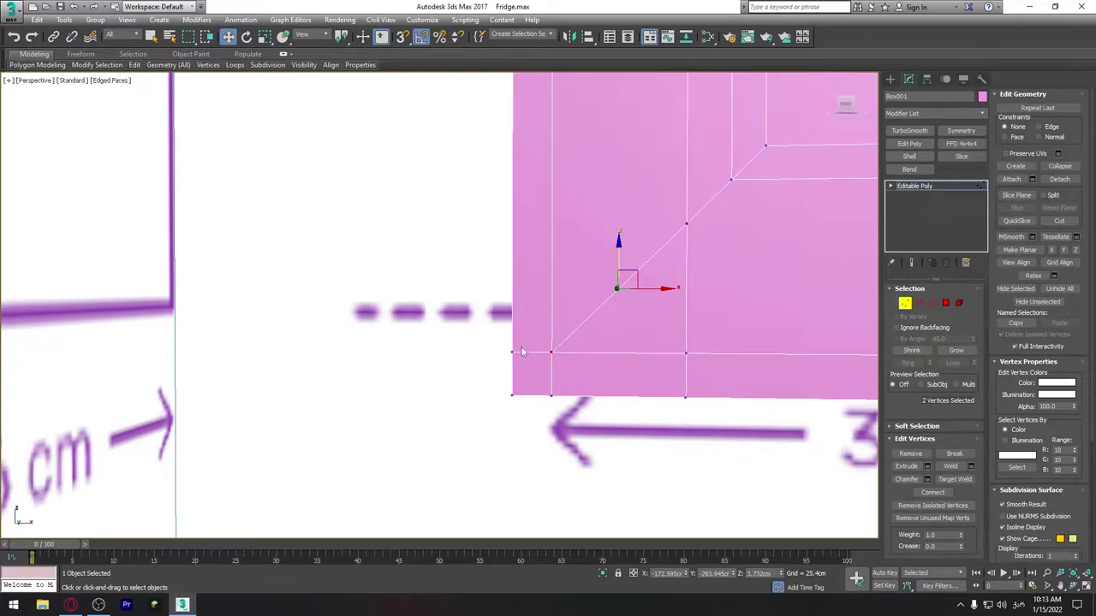
left_click(552, 396)
scroll(553, 402, "down", 2)
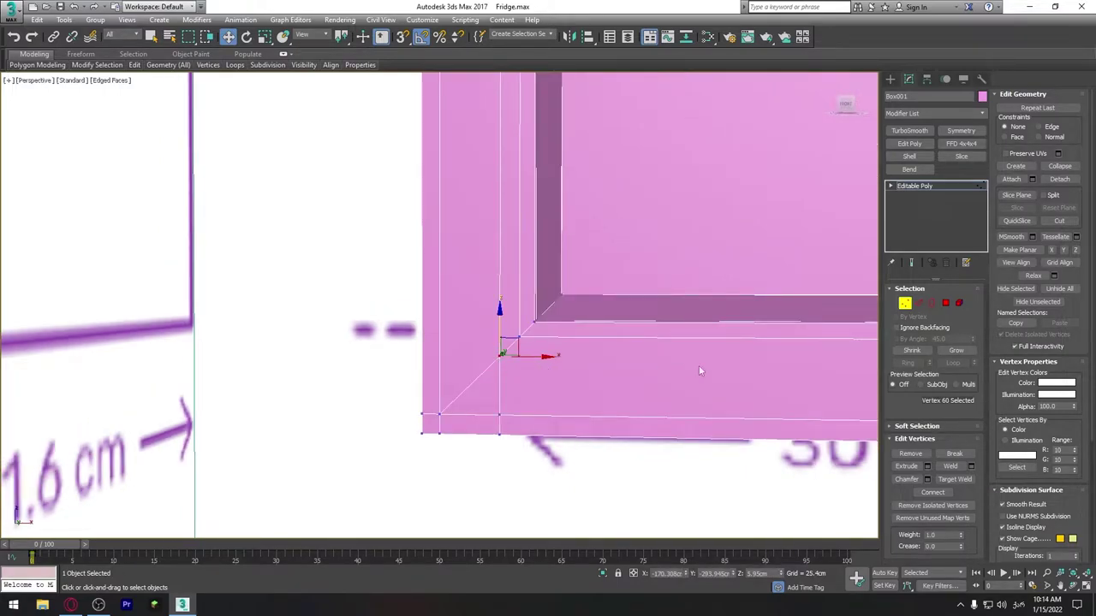
mouse_move(560, 361)
middle_mouse_down("alt")
mouse_move(611, 395)
mouse_move(544, 6)
middle_mouse_up("alt")
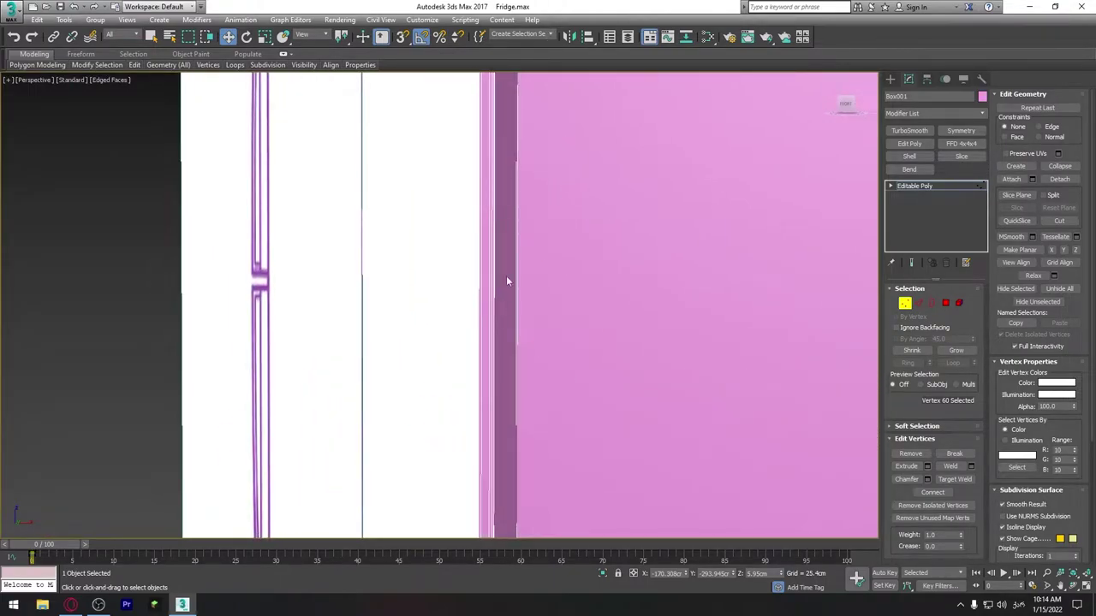
mouse_move(506, 280)
middle_mouse_down("alt")
mouse_move(574, 220)
mouse_move(516, 237)
mouse_move(553, 259)
mouse_move(739, 308)
mouse_move(514, 282)
mouse_move(480, 272)
mouse_move(449, 235)
middle_mouse_up("alt")
Step: Clear the edge selection at Edge level and zoom around the fridge panel
key("2")
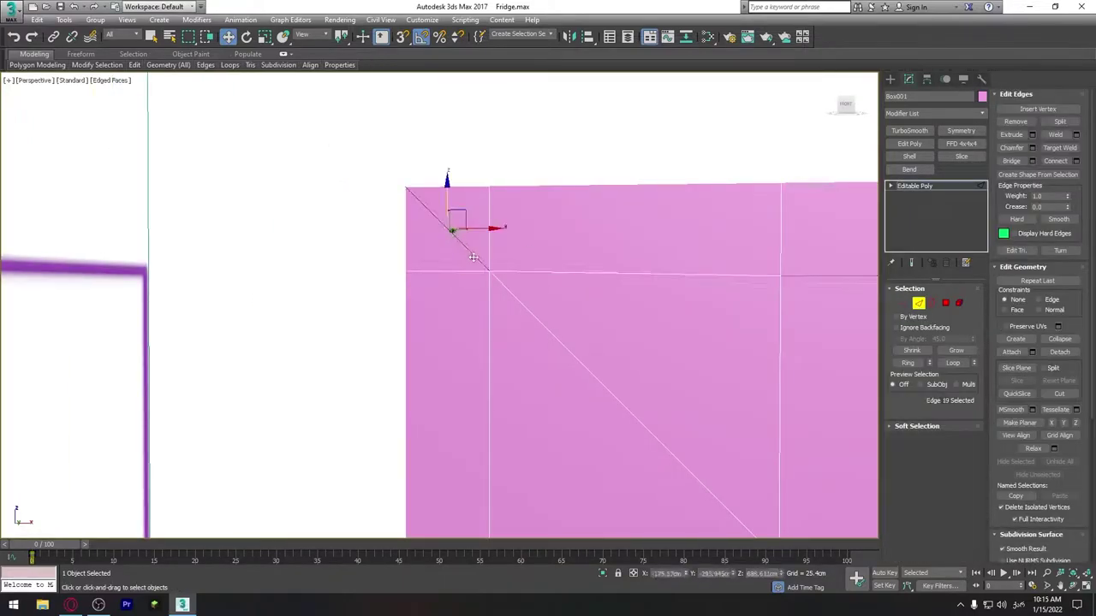
left_click(551, 310)
mouse_move(594, 350)
middle_mouse_down("alt")
mouse_move(562, 315)
mouse_move(428, 294)
middle_mouse_up("alt")
scroll(465, 301, "down", 3)
scroll(536, 123, "up", 3)
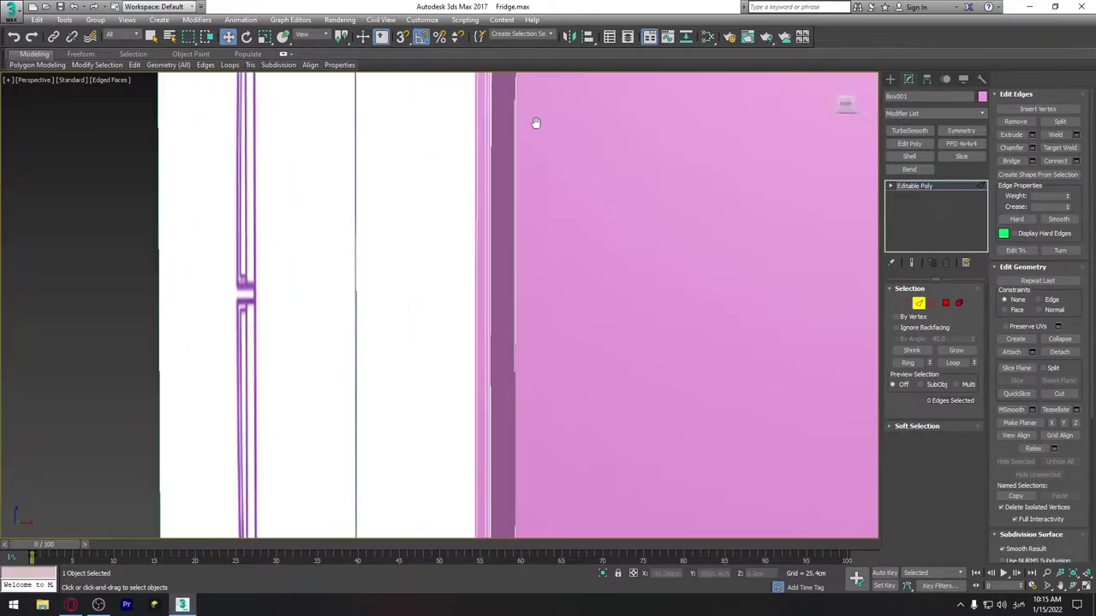
scroll(535, 375, "down", 8)
scroll(540, 372, "up", 6)
scroll(419, 394, "up", 2)
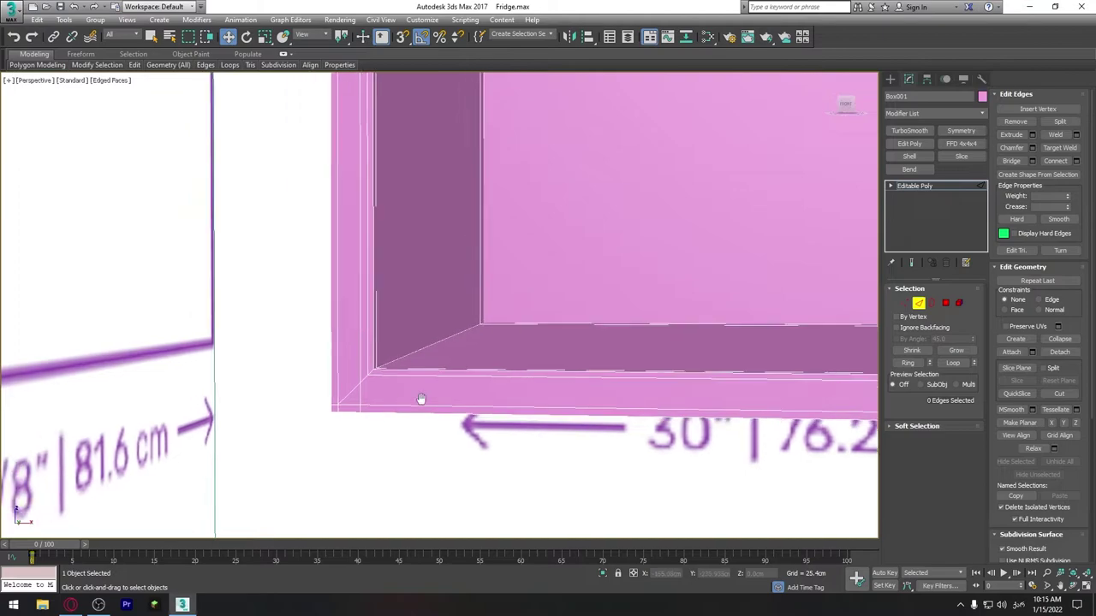
scroll(416, 376, "up", 2)
Step: Tilt the view into the fridge bottom and zoom out to face the tall inner panel
middle_click_drag(533, 288, 433, 405, "alt")
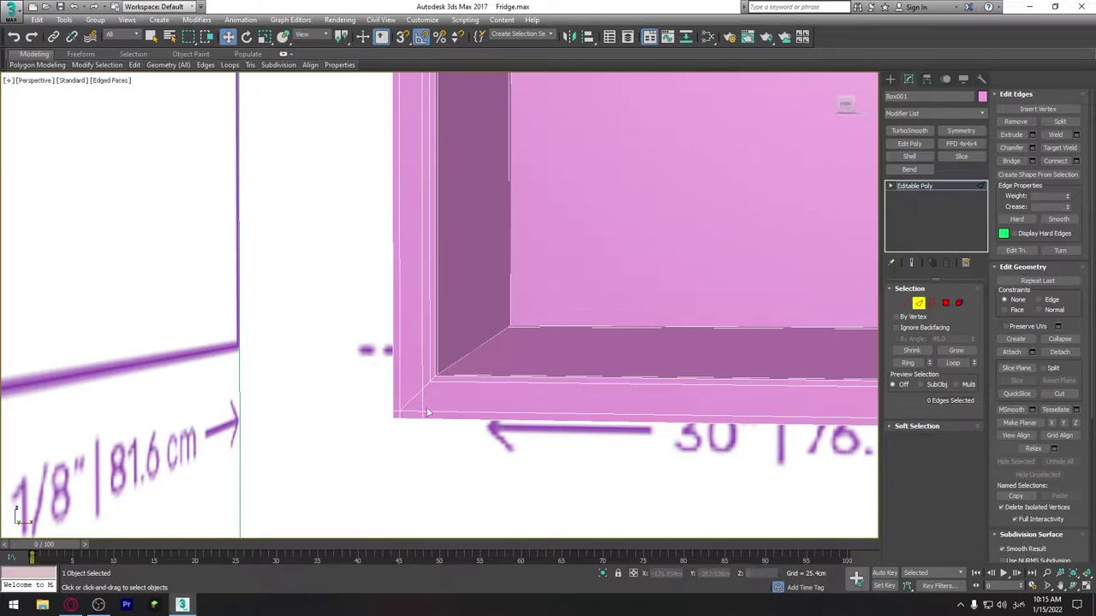
scroll(582, 371, "down", 2)
scroll(557, 277, "down", 3)
middle_click_drag(687, 260, 588, 383, "alt")
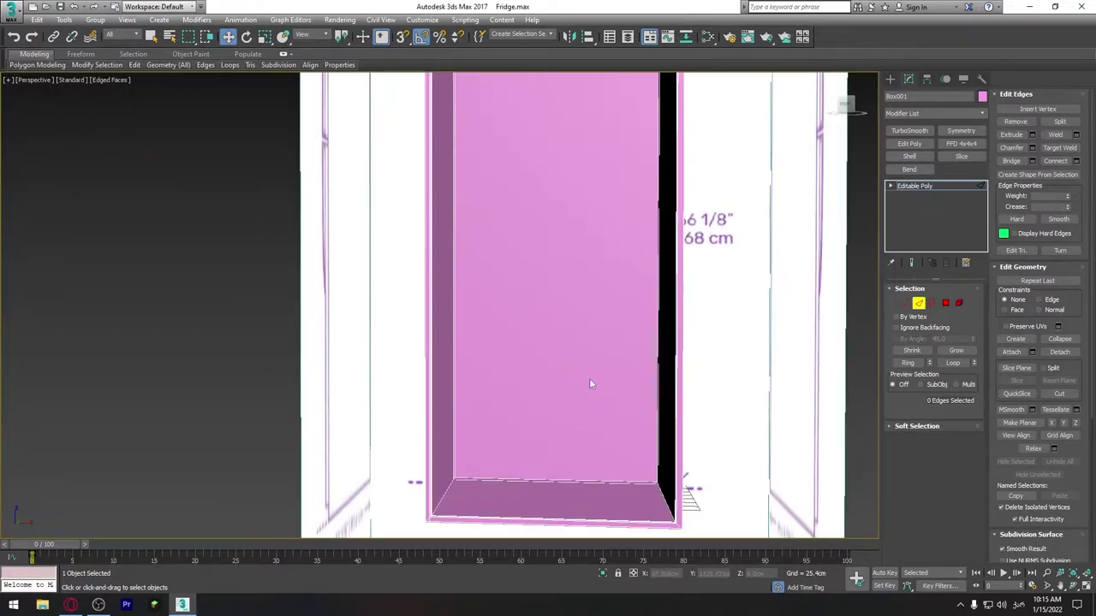
scroll(648, 289, "down", 5)
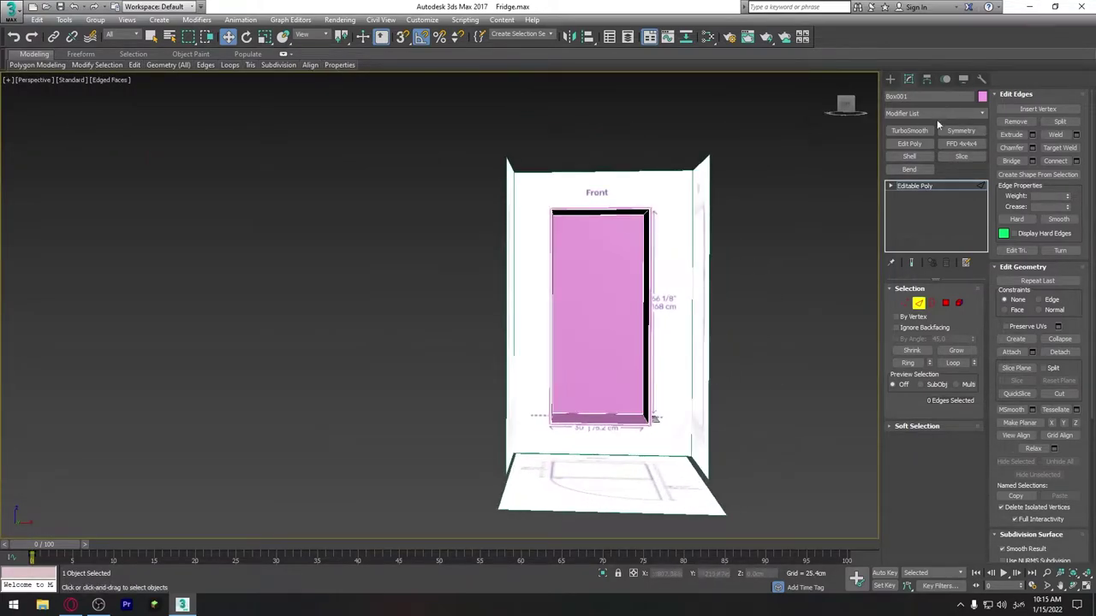
Step: Add a Symmetry modifier mirroring Box001 across X with Flip on, then return to Editable Poly
left_click(961, 131)
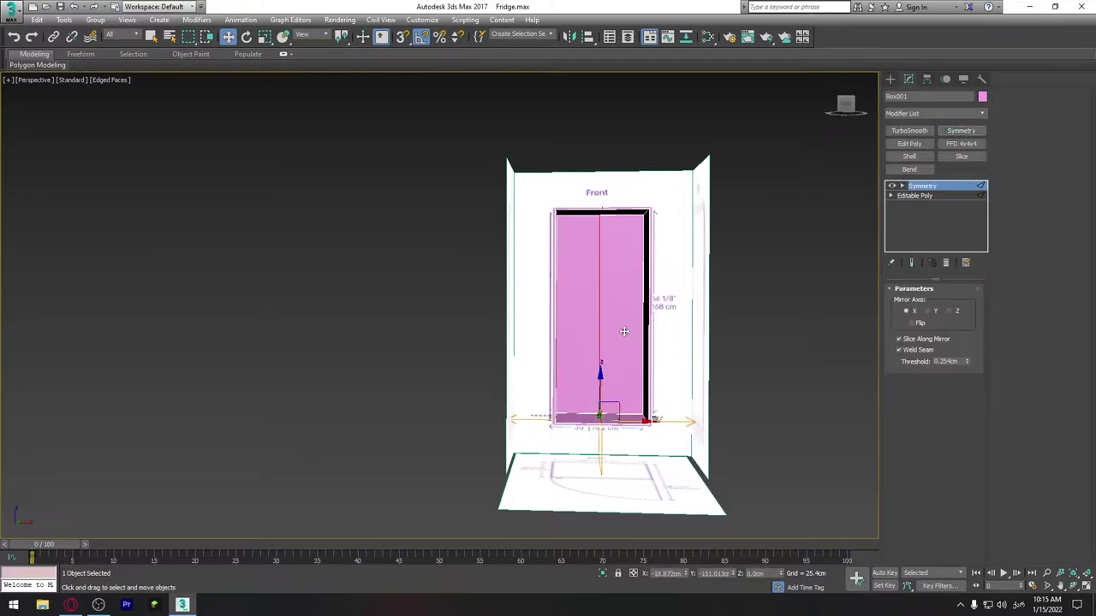
middle_click_drag(624, 332, 570, 363)
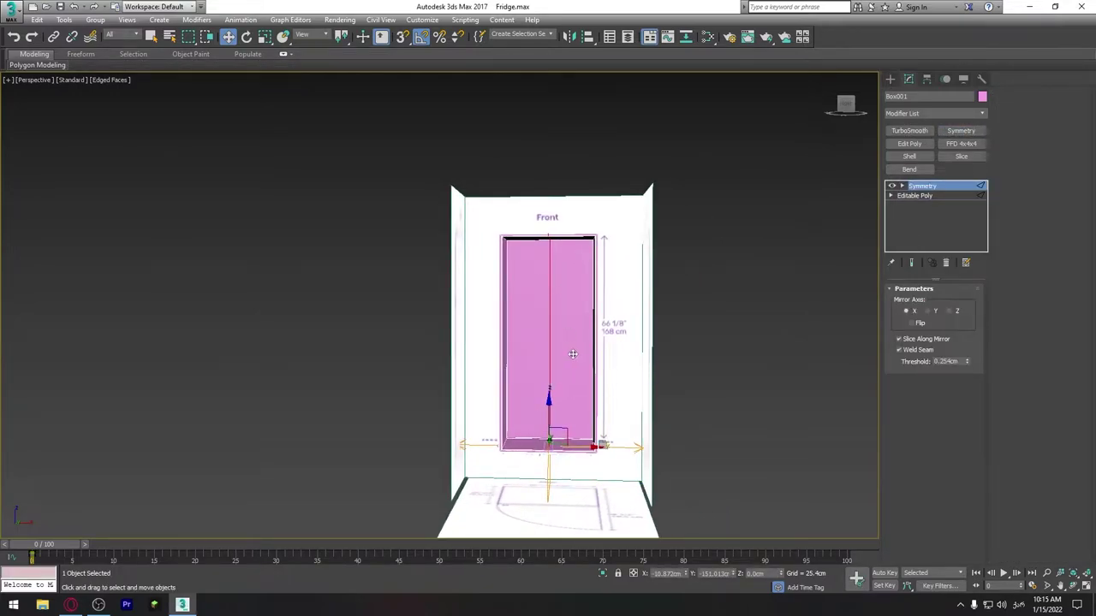
scroll(572, 349, "up", 5)
scroll(521, 416, "down", 2)
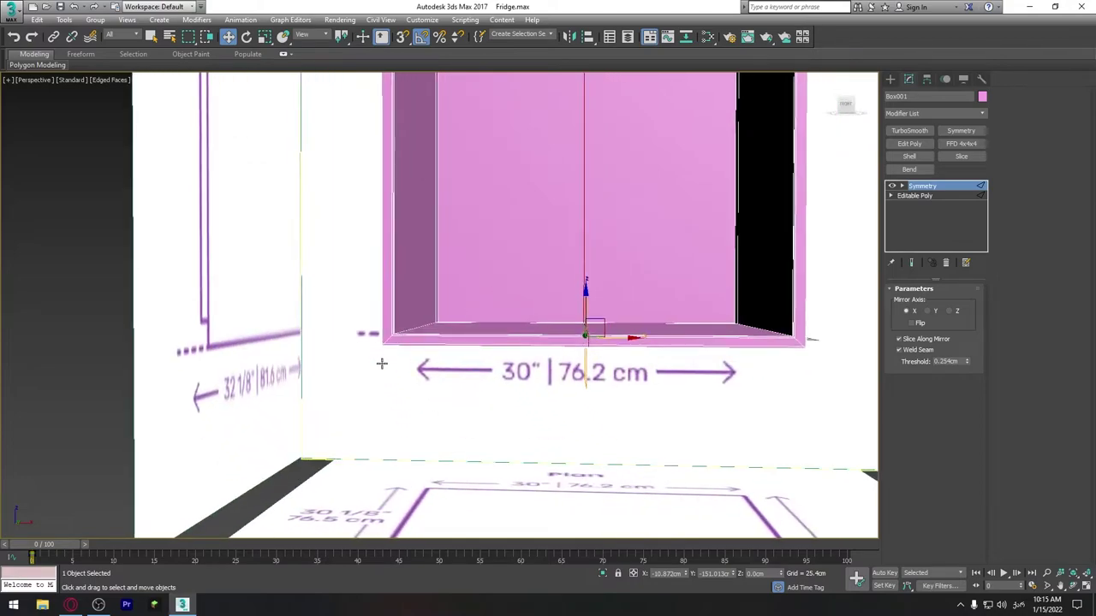
scroll(379, 363, "up", 2)
scroll(389, 331, "down", 1)
scroll(472, 350, "down", 2)
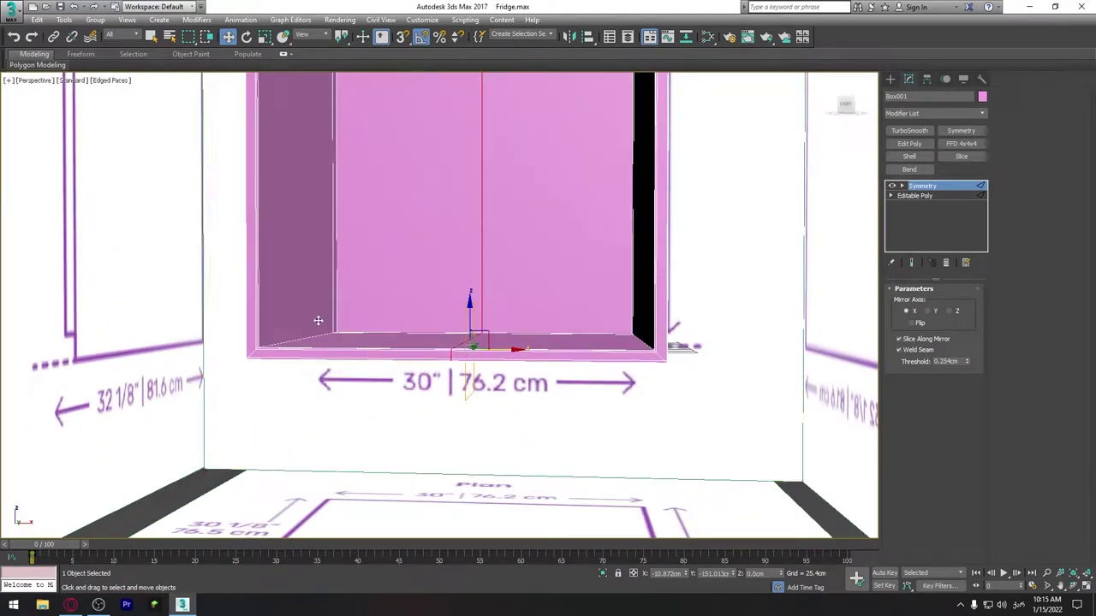
left_click(911, 324)
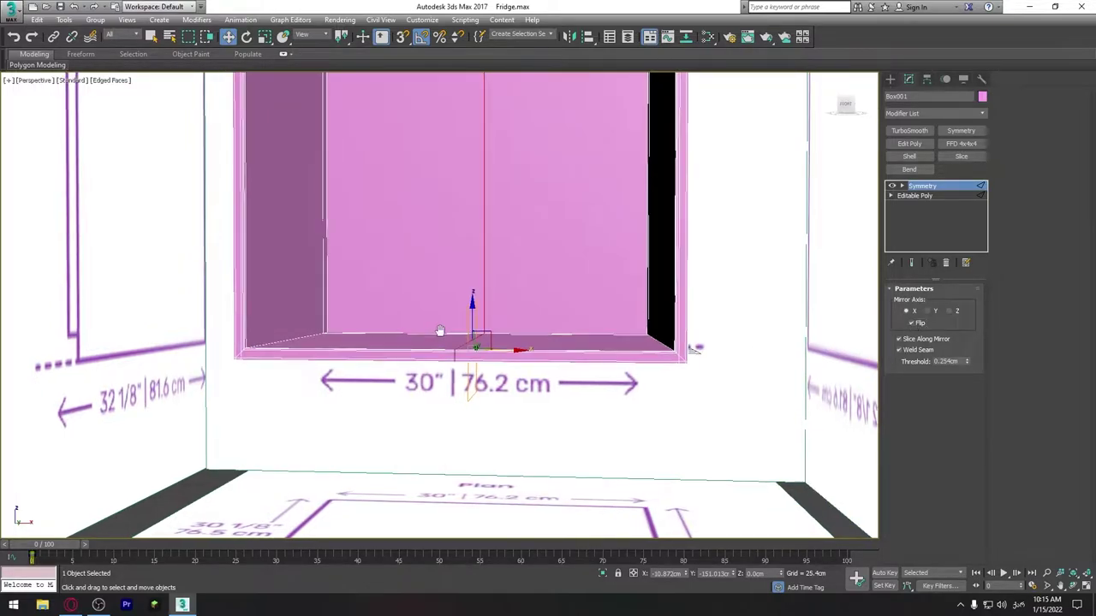
middle_click_drag(375, 346, 439, 349)
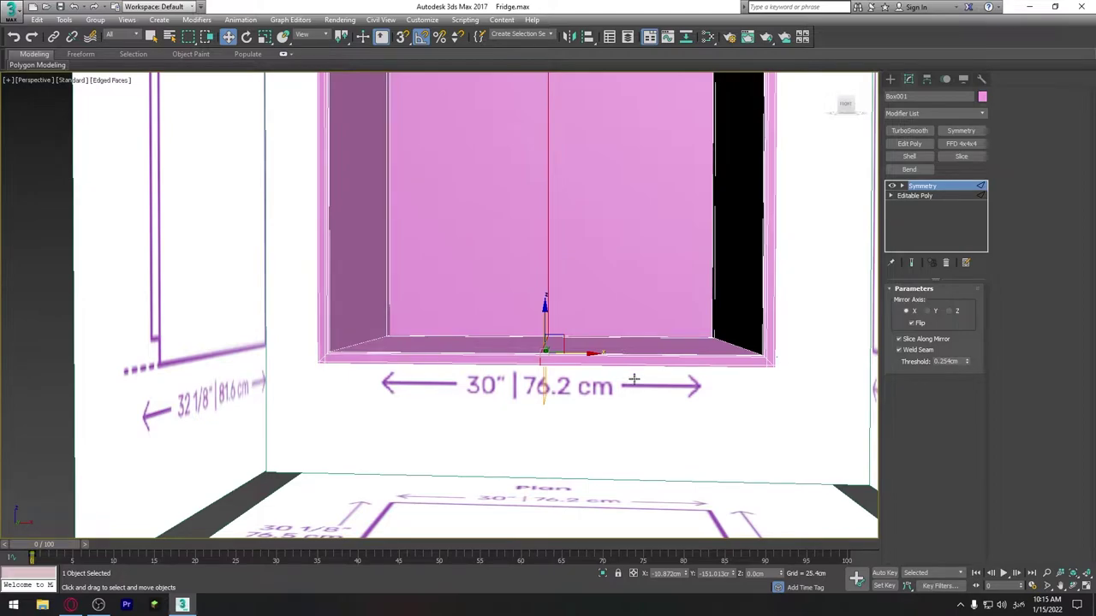
left_click(919, 198)
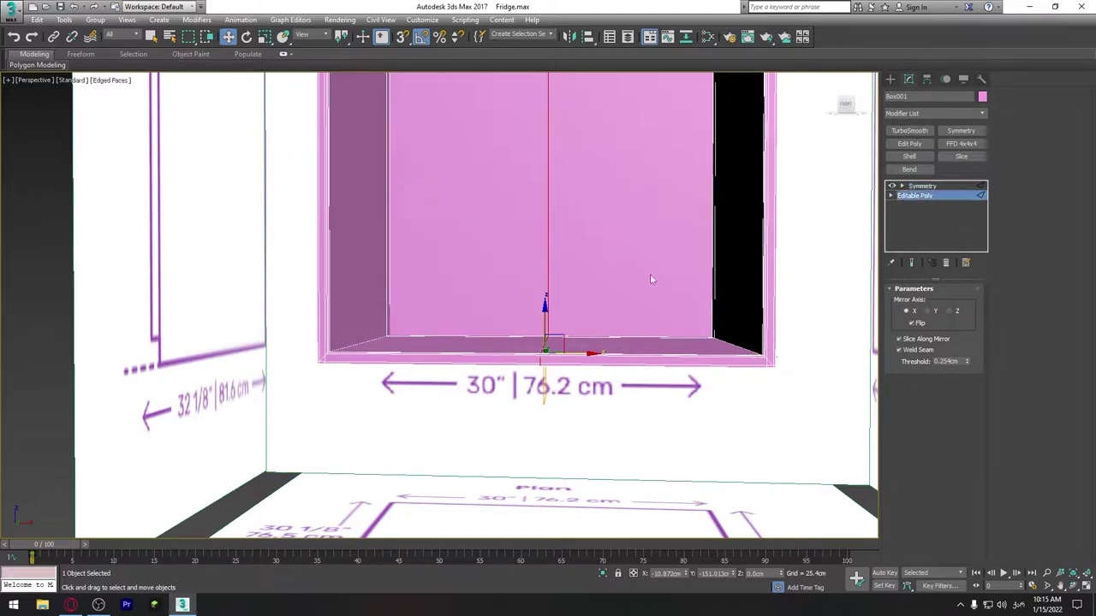
Step: At Edge level, switch to the Front view and make Box001 see-through with Alt+X
key("2")
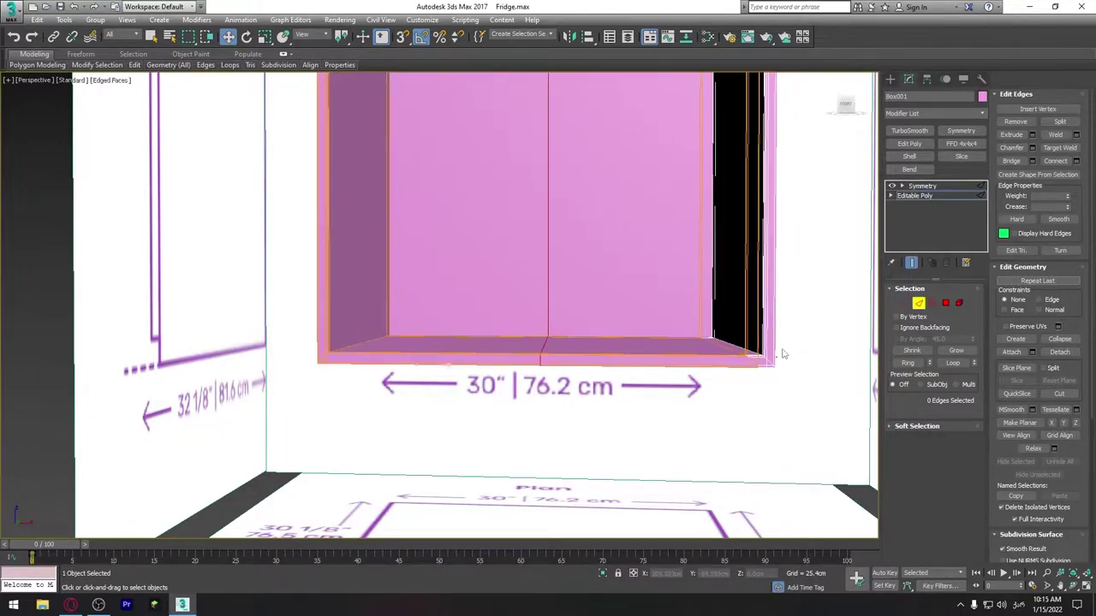
key("f")
scroll(750, 316, "down", 2)
scroll(683, 307, "down", 2)
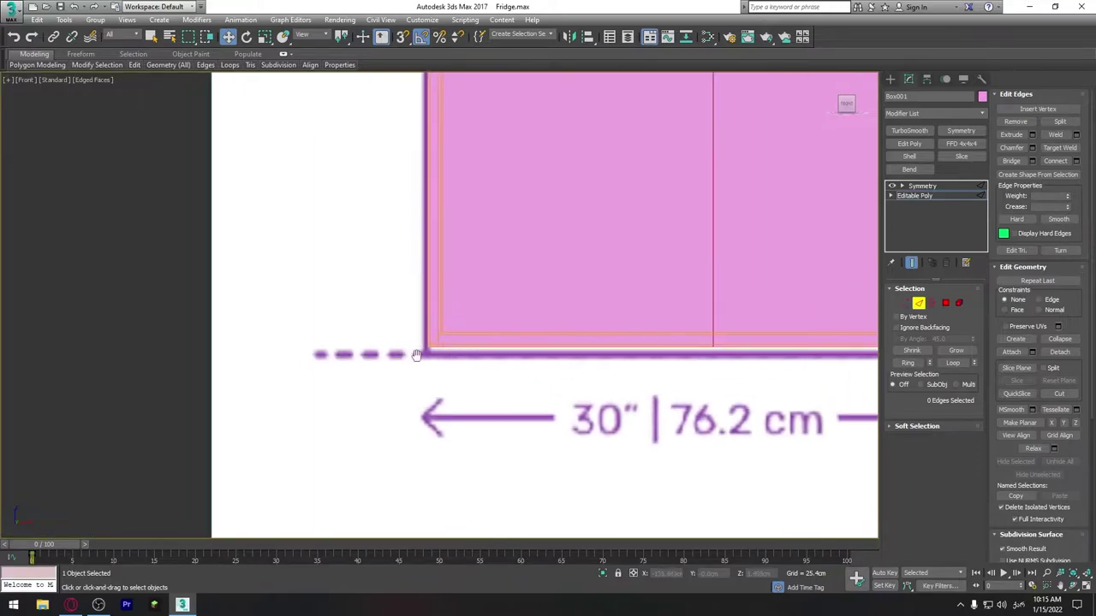
scroll(599, 325, "down", 2)
middle_click_drag(527, 342, 555, 363)
key("alt+x")
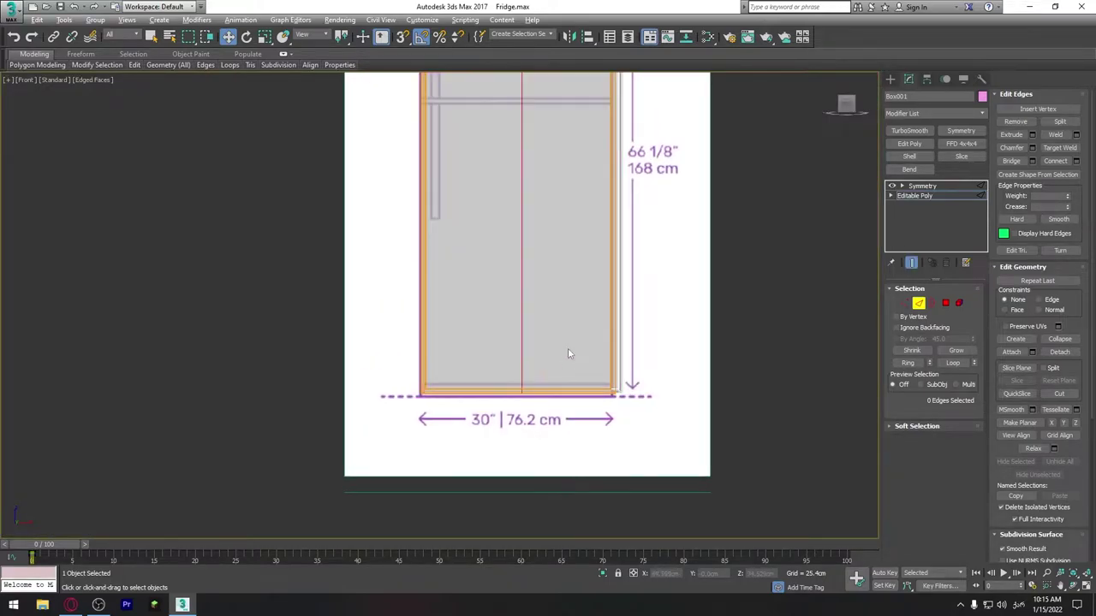
key("alt+space")
key("s")
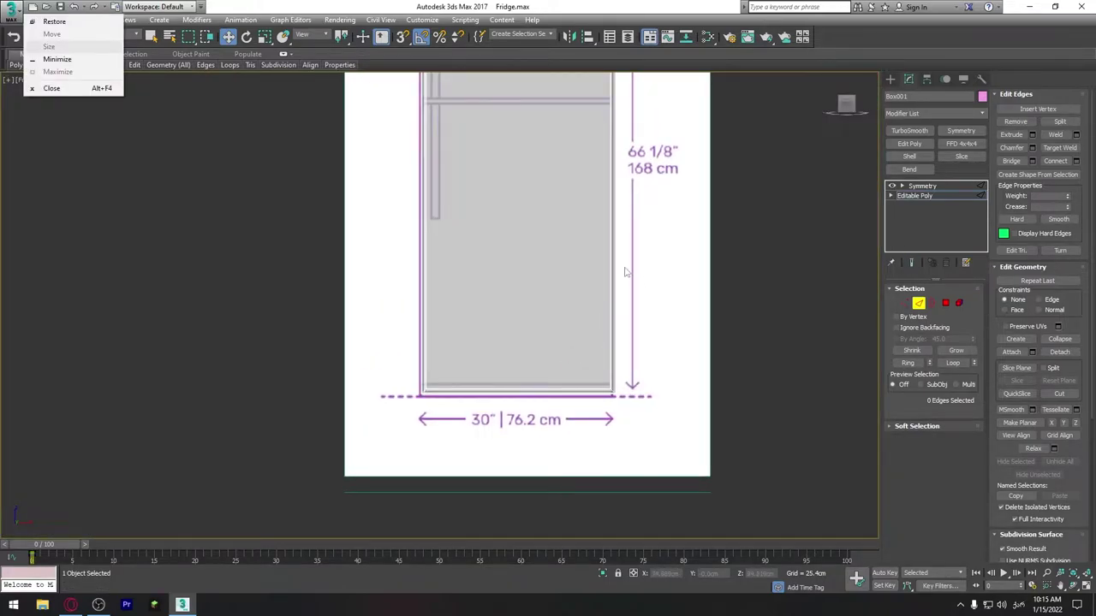
key("Escape")
middle_click_drag(608, 318, 590, 367)
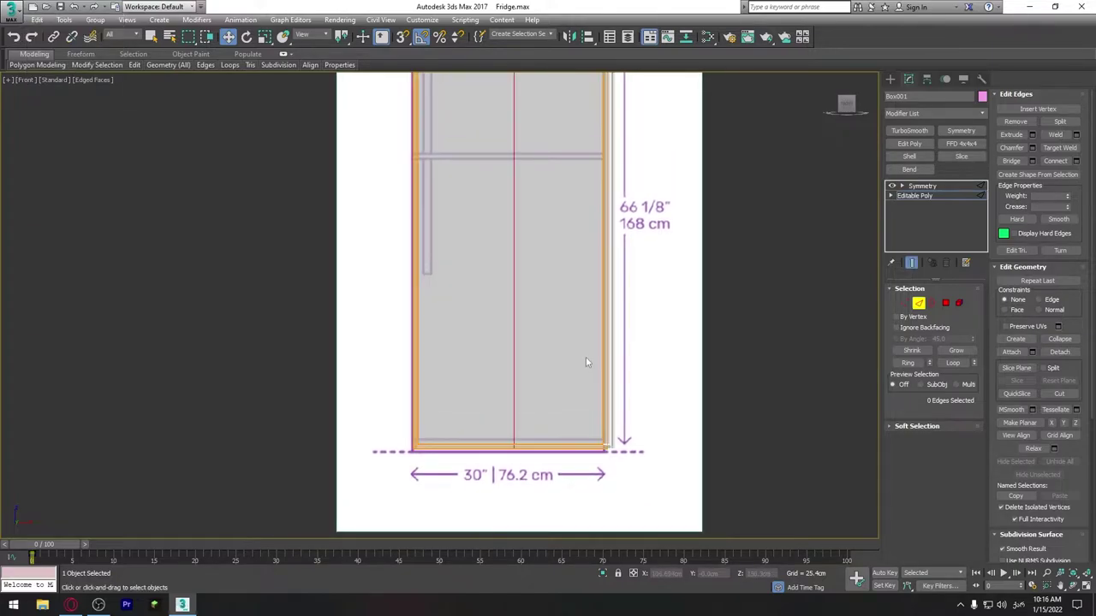
key("ctrl+z")
Step: Move the Symmetry mirror plane left to about X -16.558 to fit the 30-inch reference
left_click(922, 187)
left_click(902, 186)
left_click(922, 196)
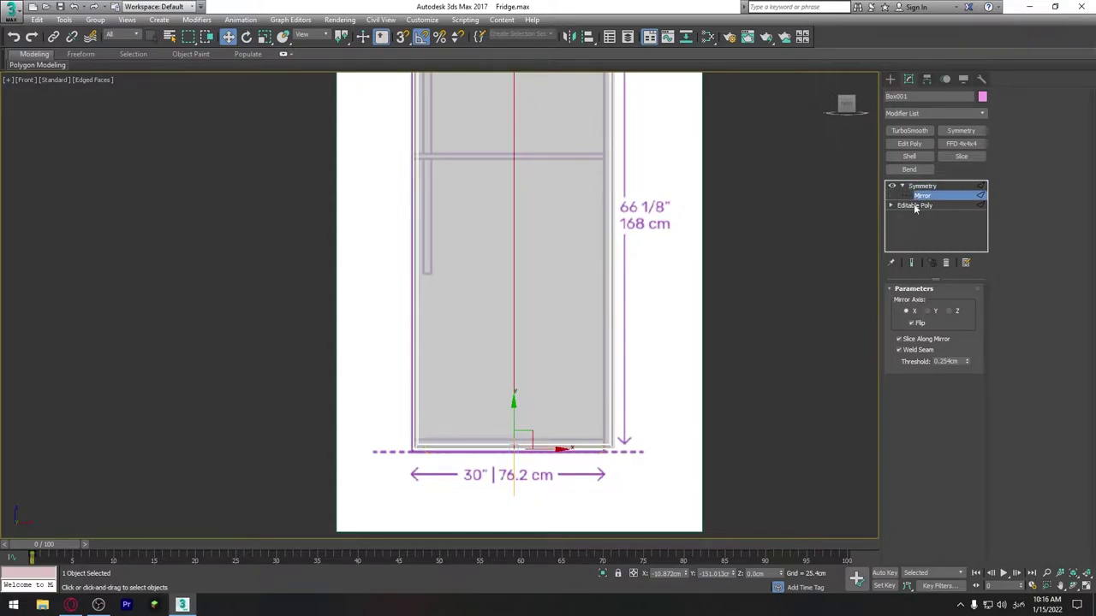
middle_click_drag(567, 380, 583, 406)
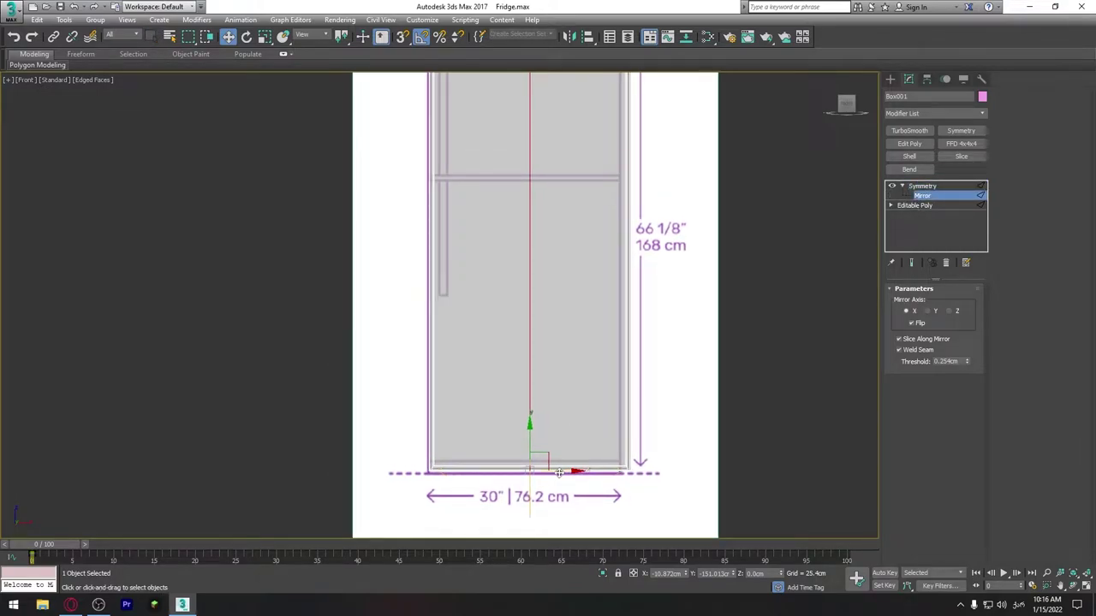
left_click_drag(558, 471, 555, 471)
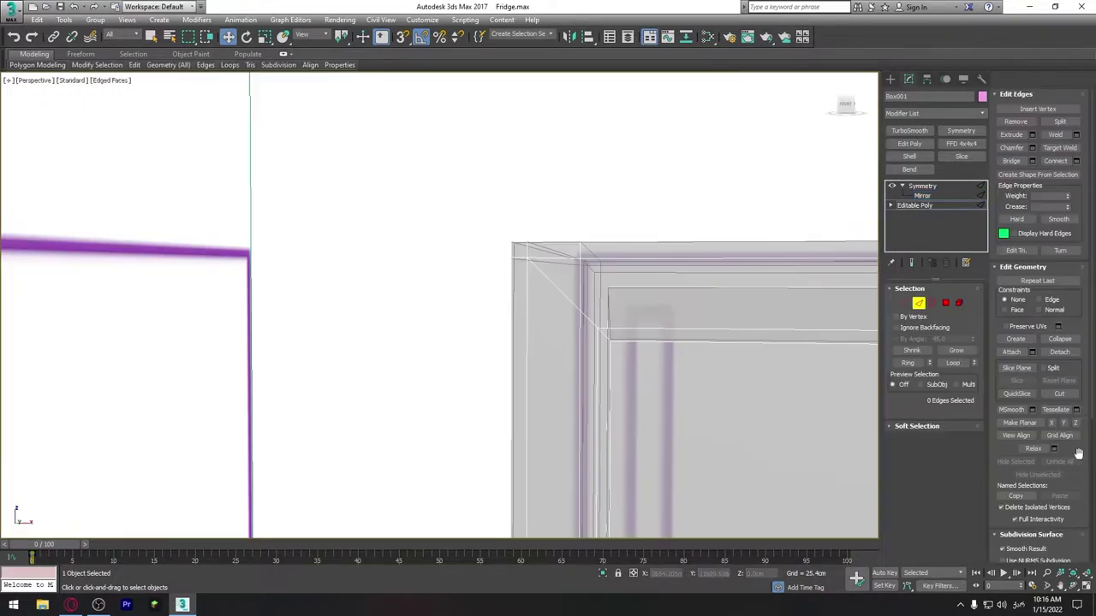
Step: Cut a new edge across the fridge top from the corner vertex to the far top corner
left_click(1059, 392)
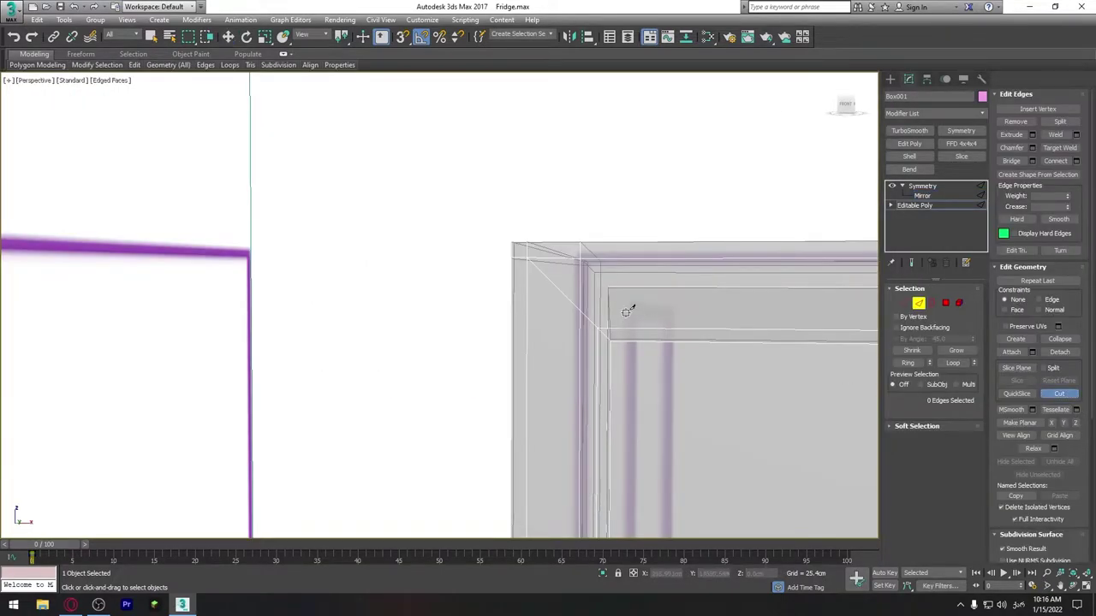
left_click(905, 303)
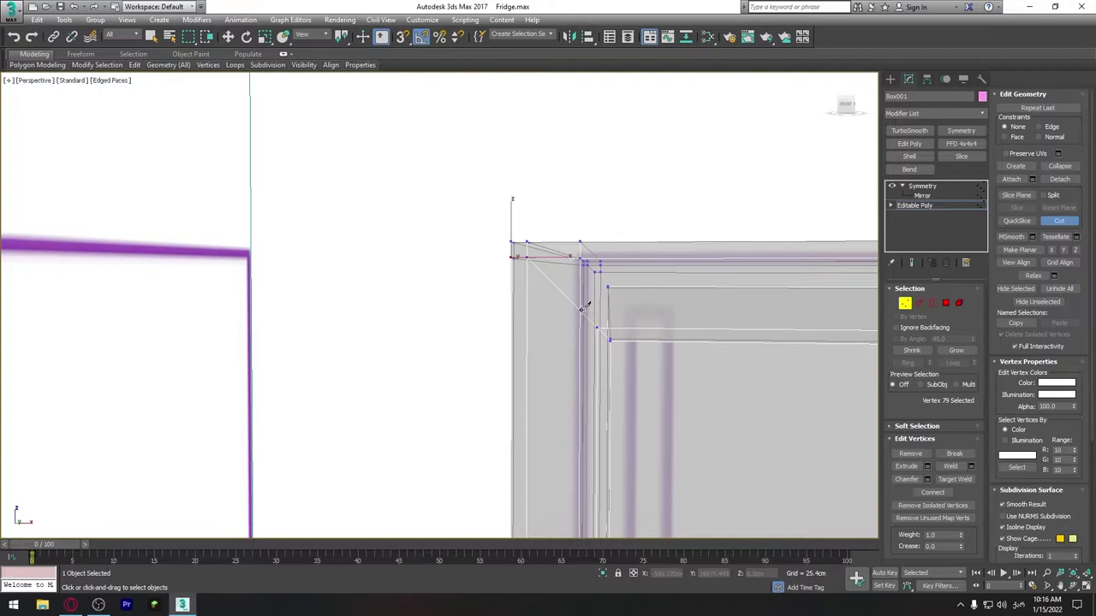
middle_click_drag(582, 308, 666, 306, "alt")
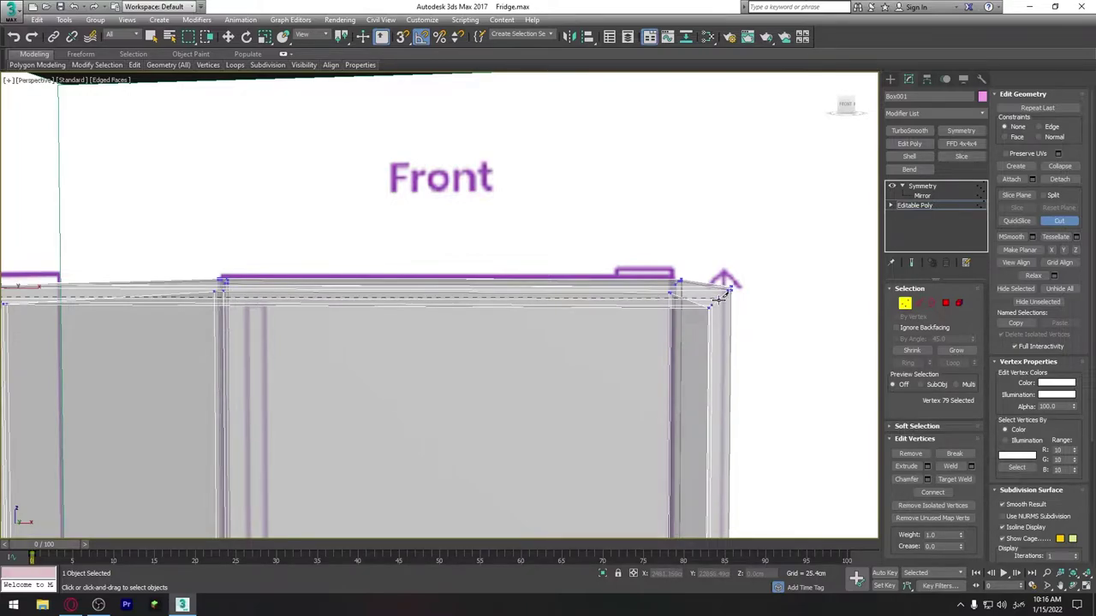
left_click(724, 296)
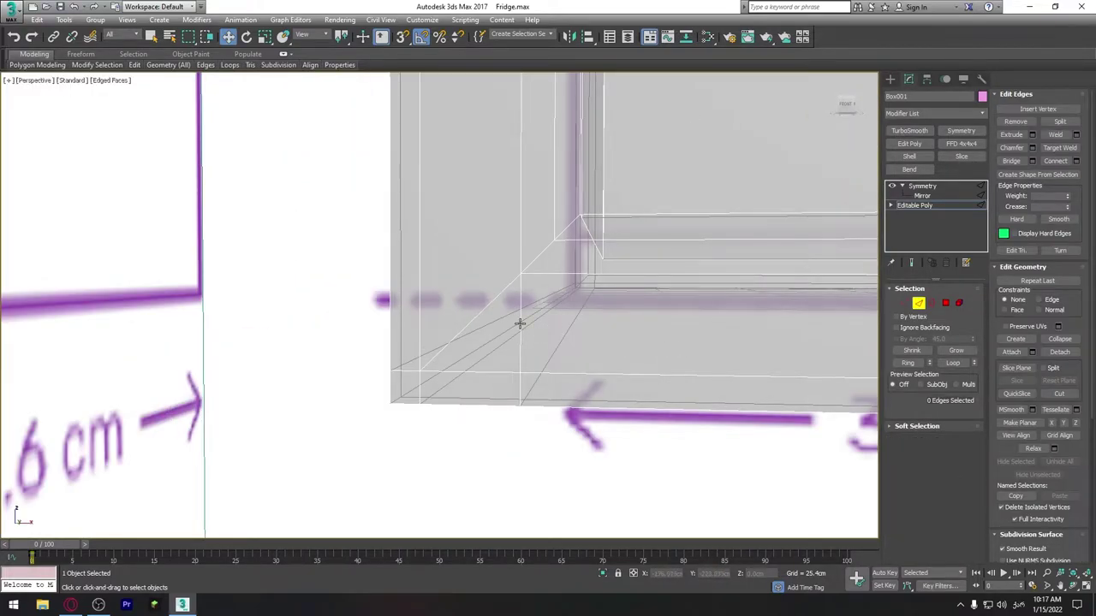
Step: Select the edge loop through the corner, clear it, and view the result on the Symmetry modifier
double_click(520, 324)
scroll(615, 323, "down", 3)
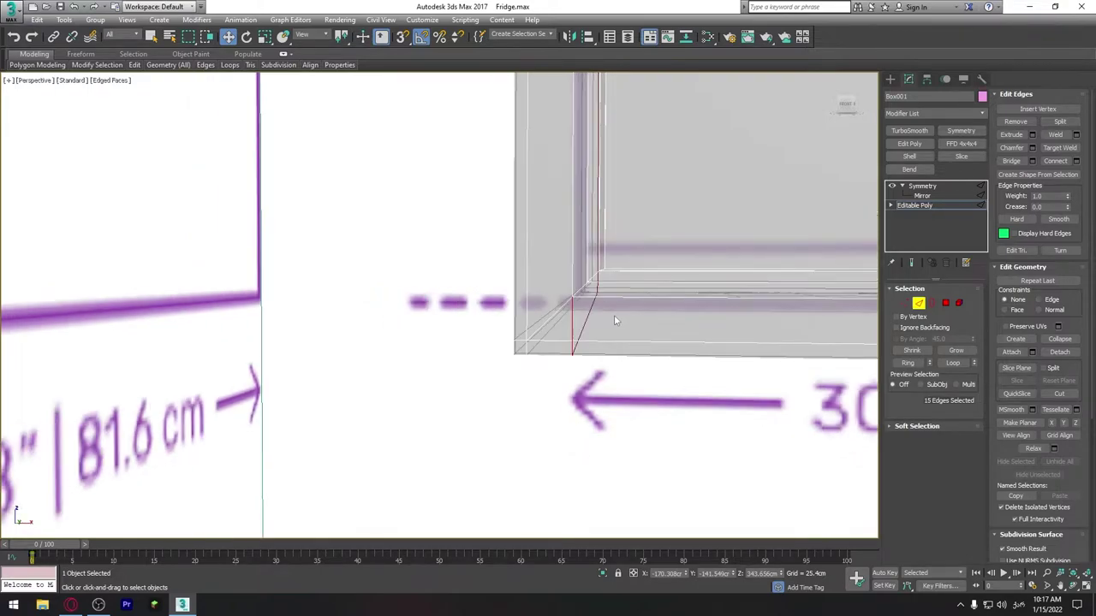
scroll(631, 230, "down", 2)
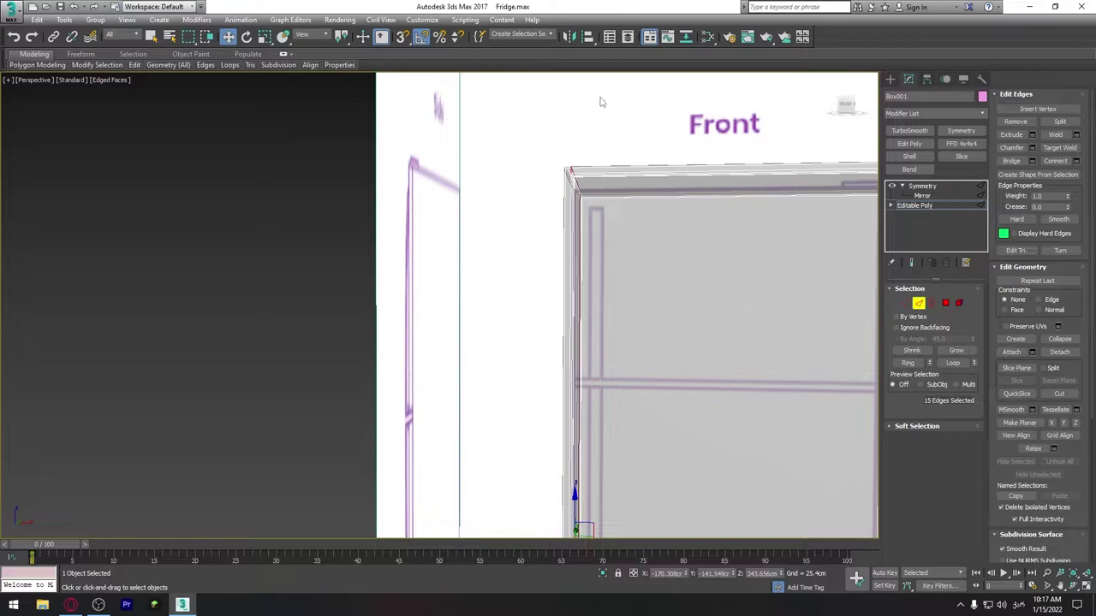
scroll(582, 276, "up", 2)
scroll(594, 300, "down", 2)
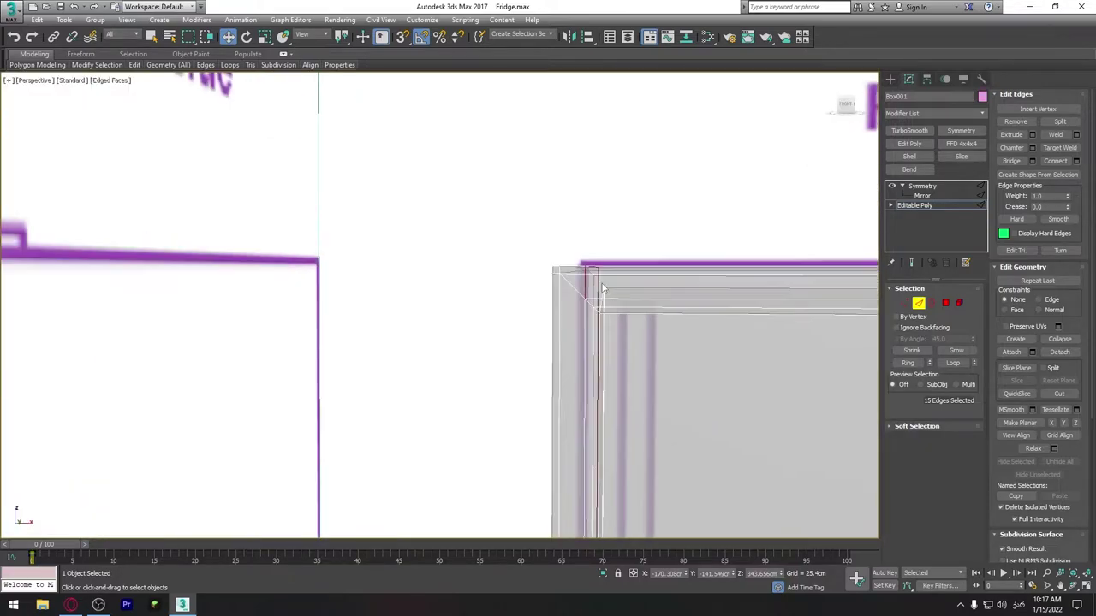
scroll(602, 288, "up", 1)
left_click(602, 288)
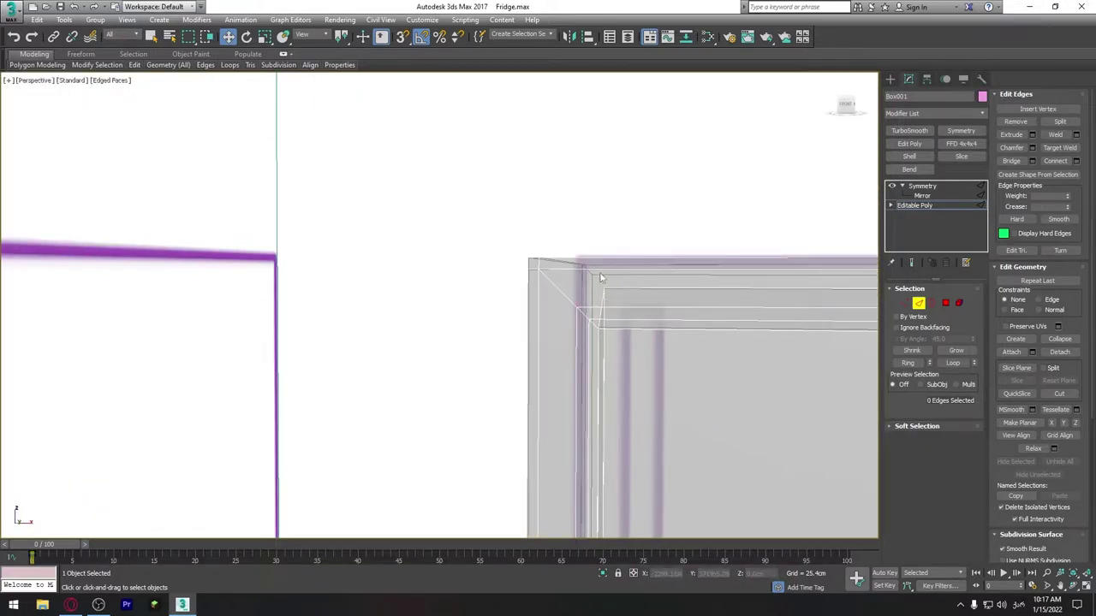
middle_click_drag(617, 292, 645, 313, "alt")
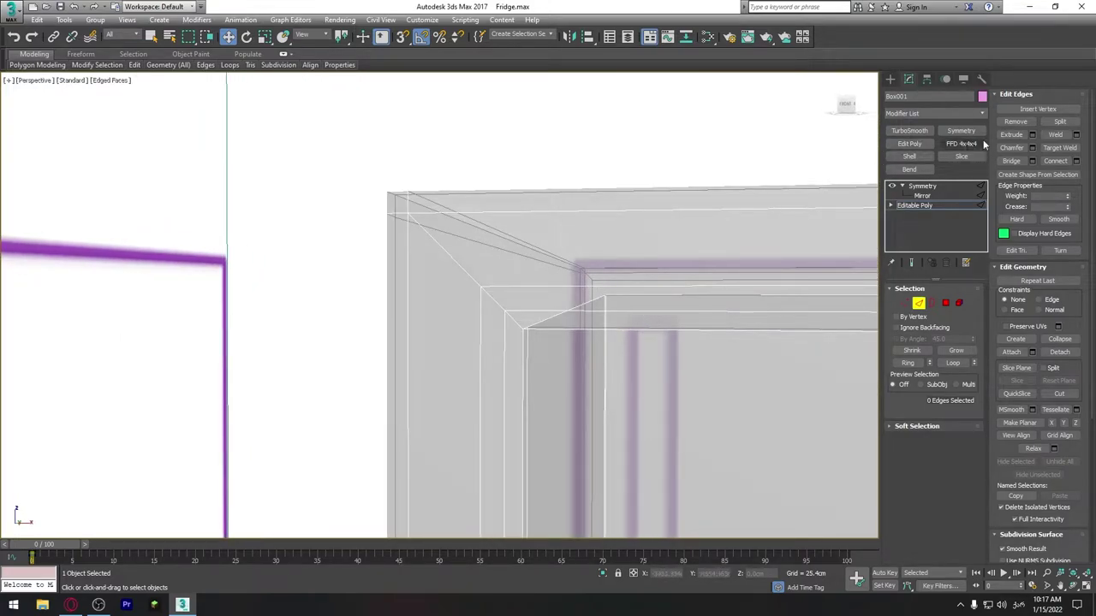
scroll(482, 296, "down", 3)
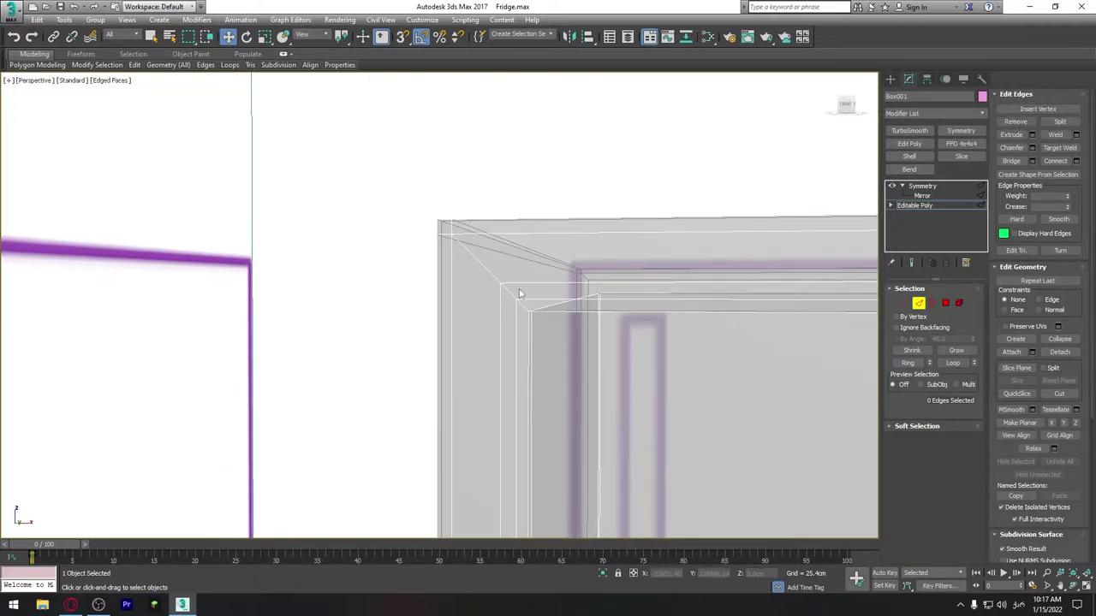
mouse_move(560, 273)
middle_mouse_down()
mouse_move(680, 305)
mouse_move(662, 281)
mouse_move(688, 301)
middle_mouse_up()
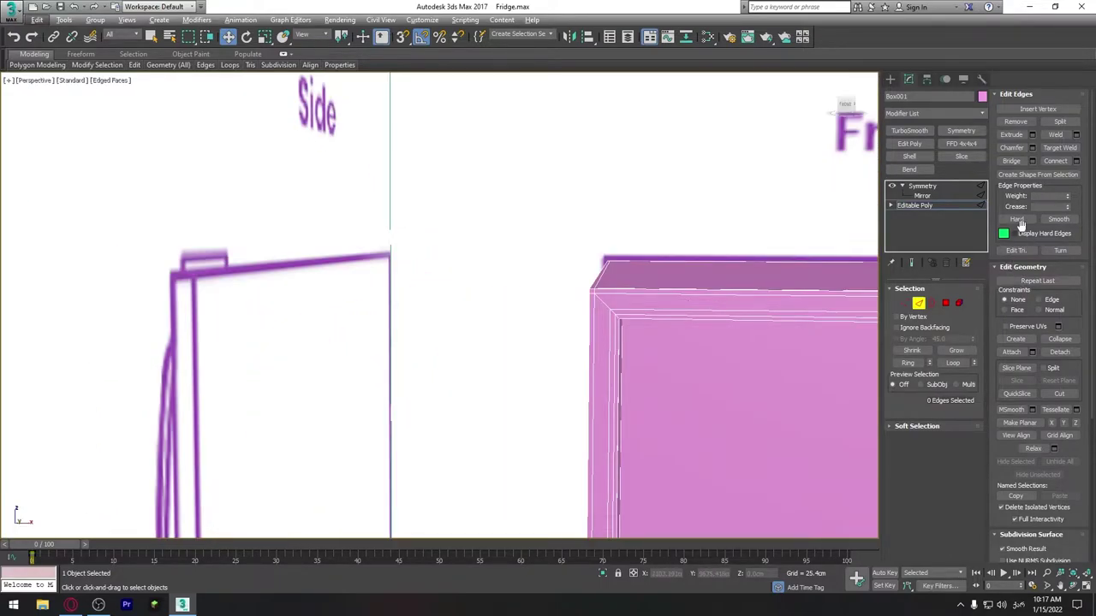
left_click(942, 185)
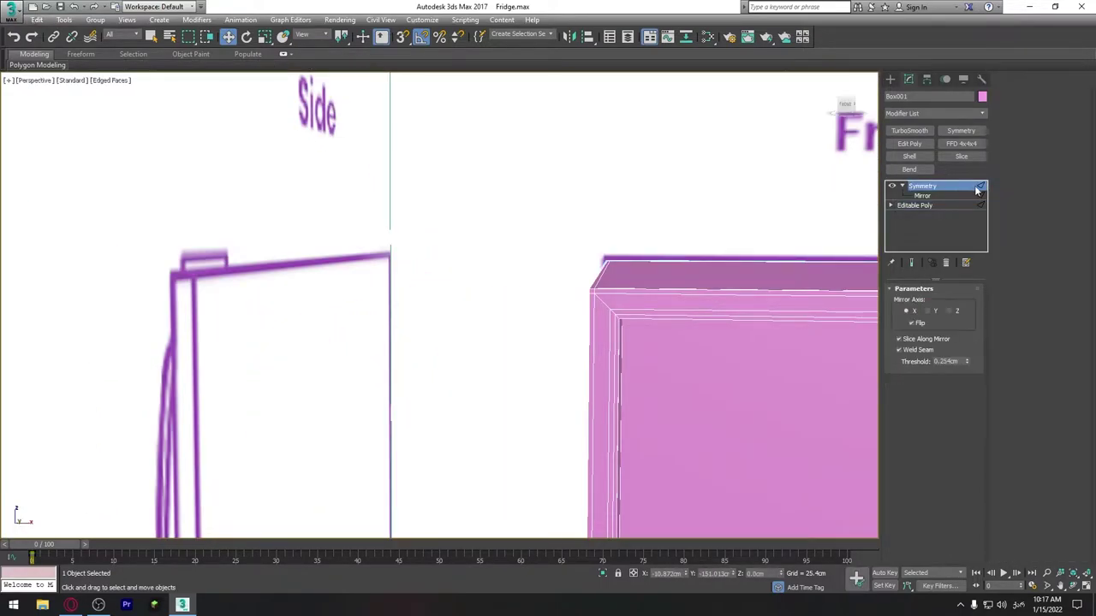
Step: Add a TurboSmooth modifier to Box001 with Iterations set to 2
scroll(594, 283, "down", 5)
scroll(742, 378, "down", 3)
scroll(741, 378, "down", 3)
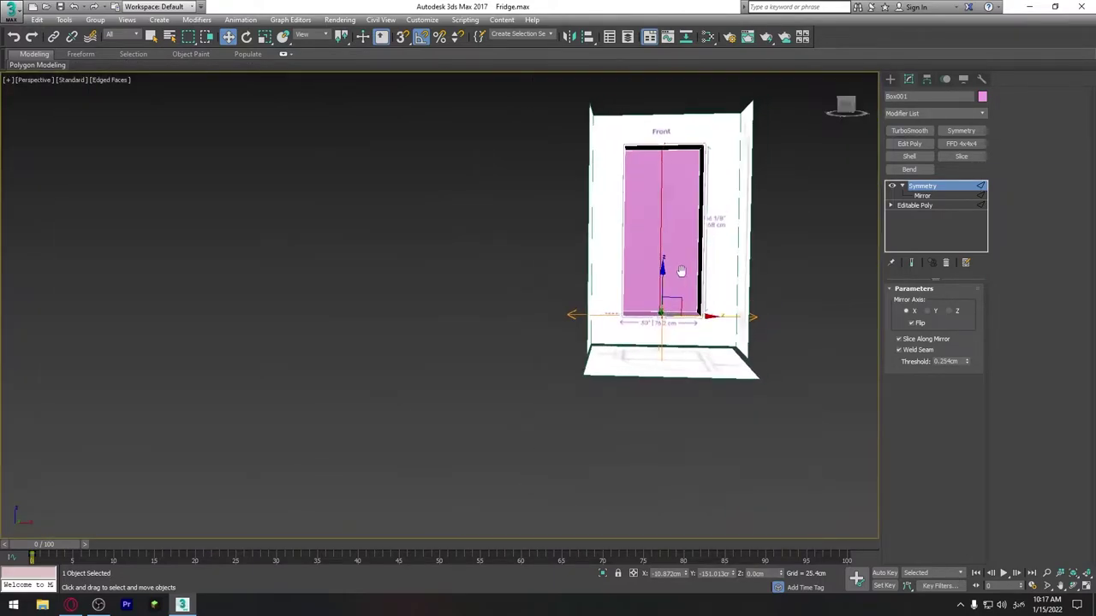
scroll(780, 160, "up", 8)
middle_click_drag(780, 160, 664, 258)
left_click(909, 130)
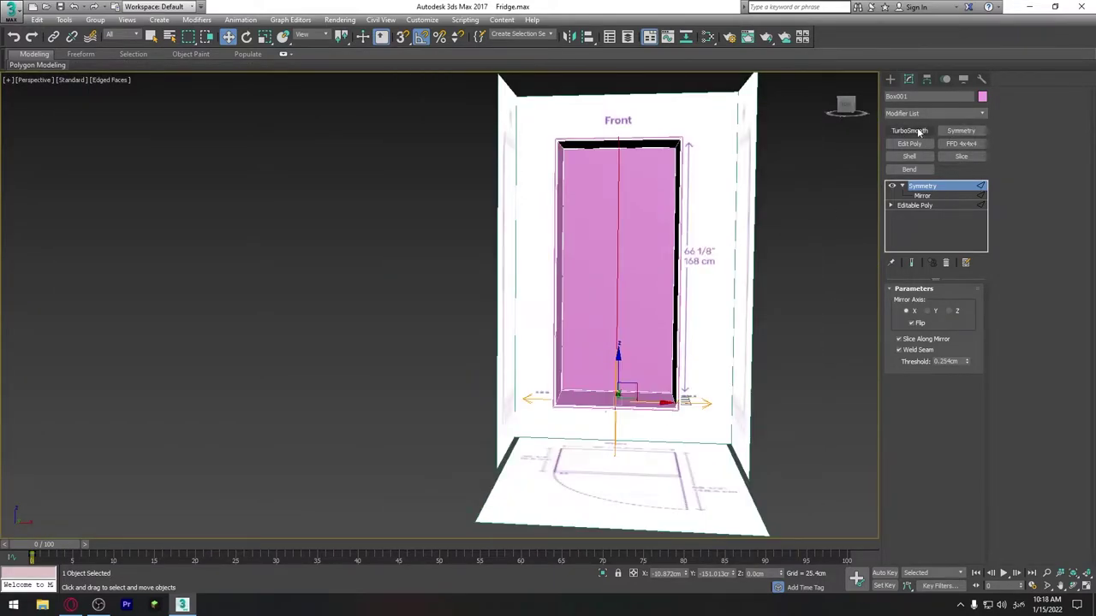
left_click(972, 310)
left_click(972, 309)
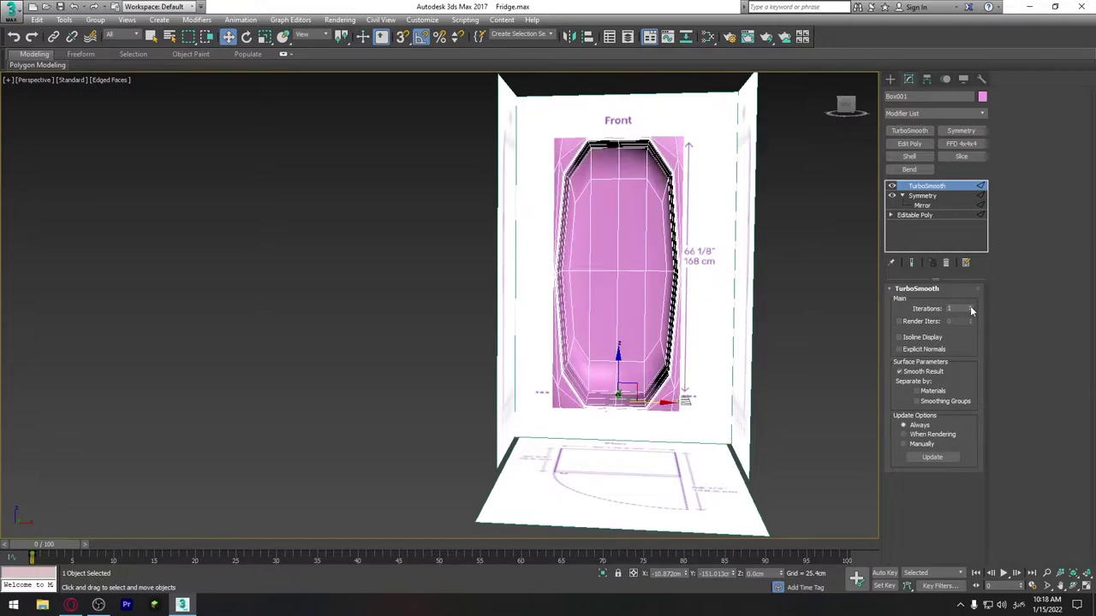
left_click(971, 308)
Step: Inspect the smoothed fridge against the references, then reselect it and return to its base Editable Poly
left_click(798, 280)
scroll(736, 283, "up", 3)
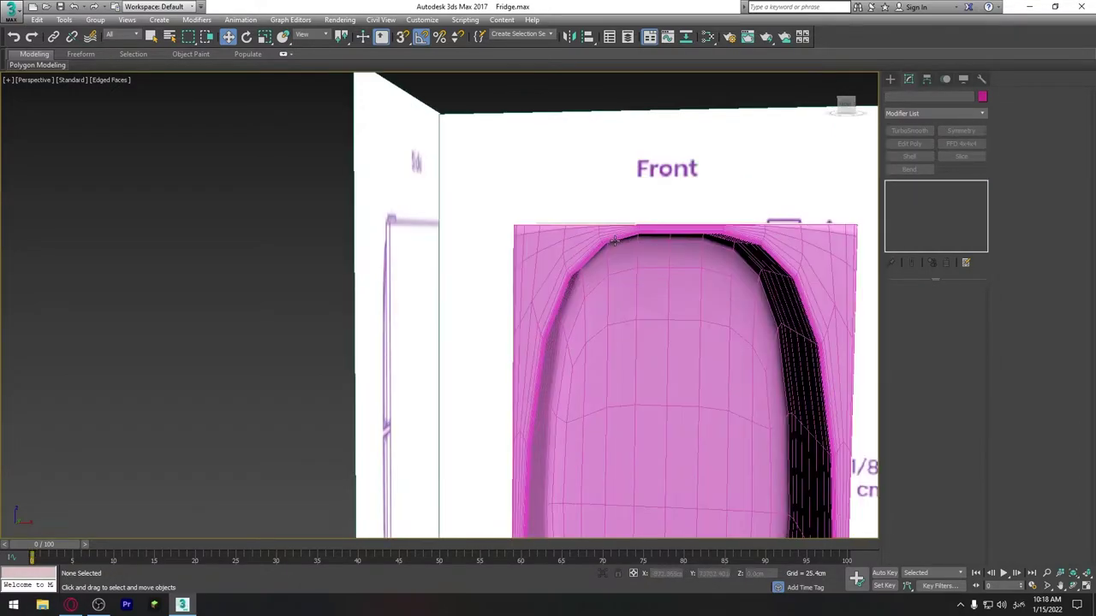
scroll(736, 283, "up", 2)
scroll(736, 282, "up", 1)
middle_click_drag(529, 248, 516, 235, "alt")
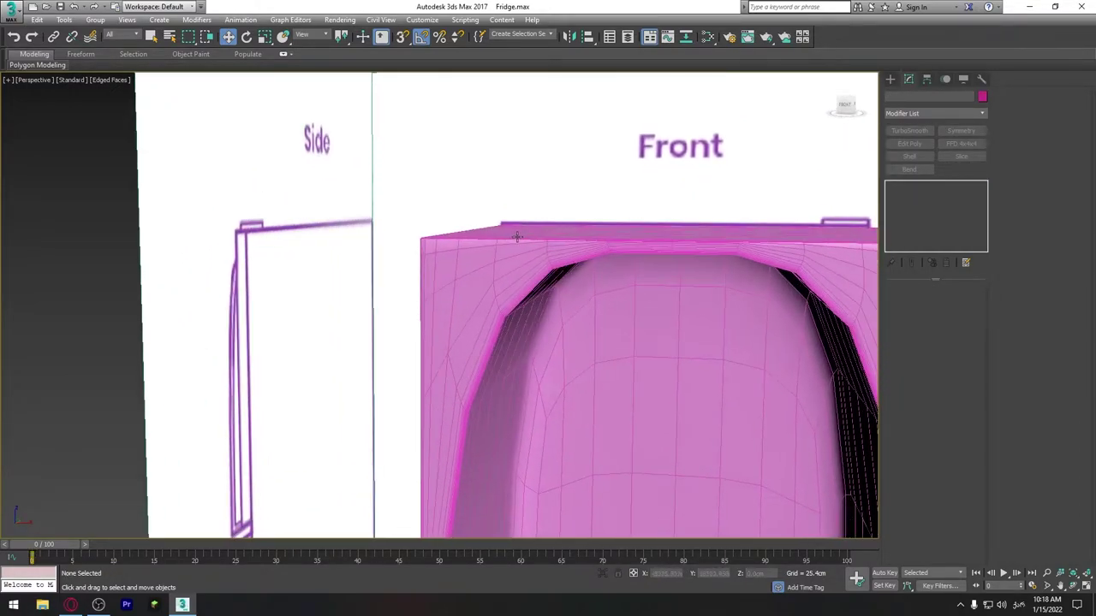
mouse_move(790, 306)
middle_mouse_down()
mouse_move(498, 336)
mouse_move(648, 286)
mouse_move(670, 195)
mouse_move(679, 345)
mouse_move(648, 418)
mouse_move(631, 374)
mouse_move(599, 356)
mouse_move(602, 342)
middle_mouse_up()
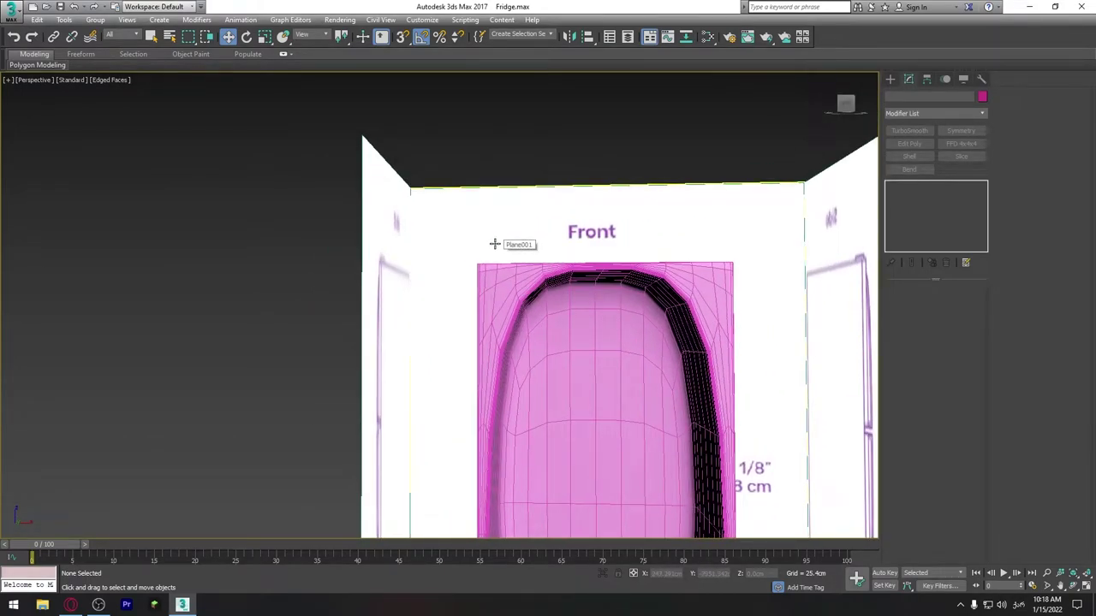
scroll(599, 308, "down", 1)
scroll(631, 288, "down", 3)
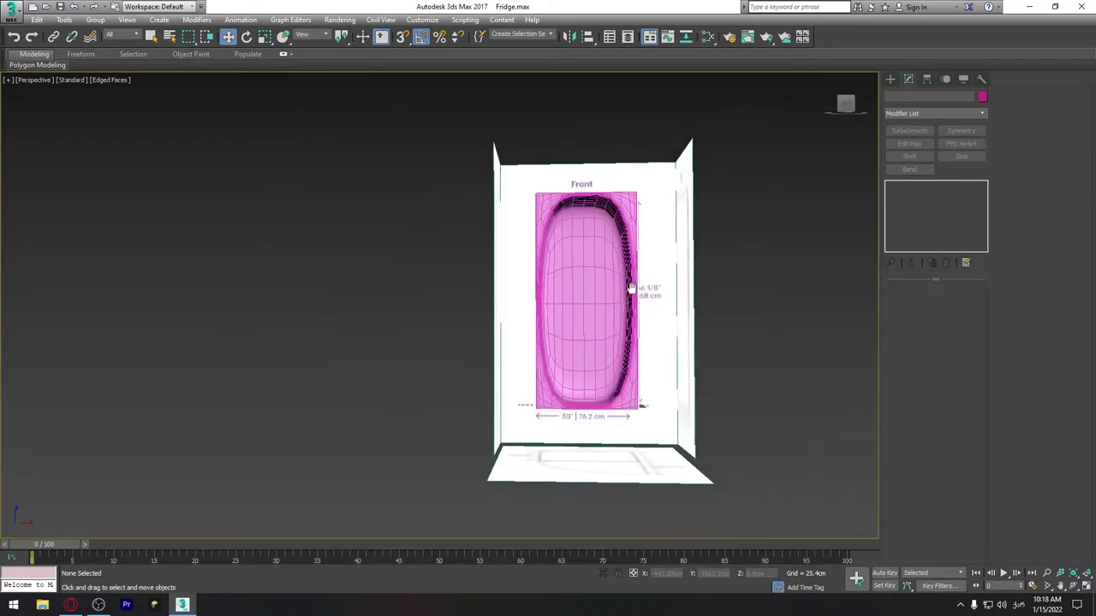
scroll(552, 242, "up", 4)
left_click(634, 250)
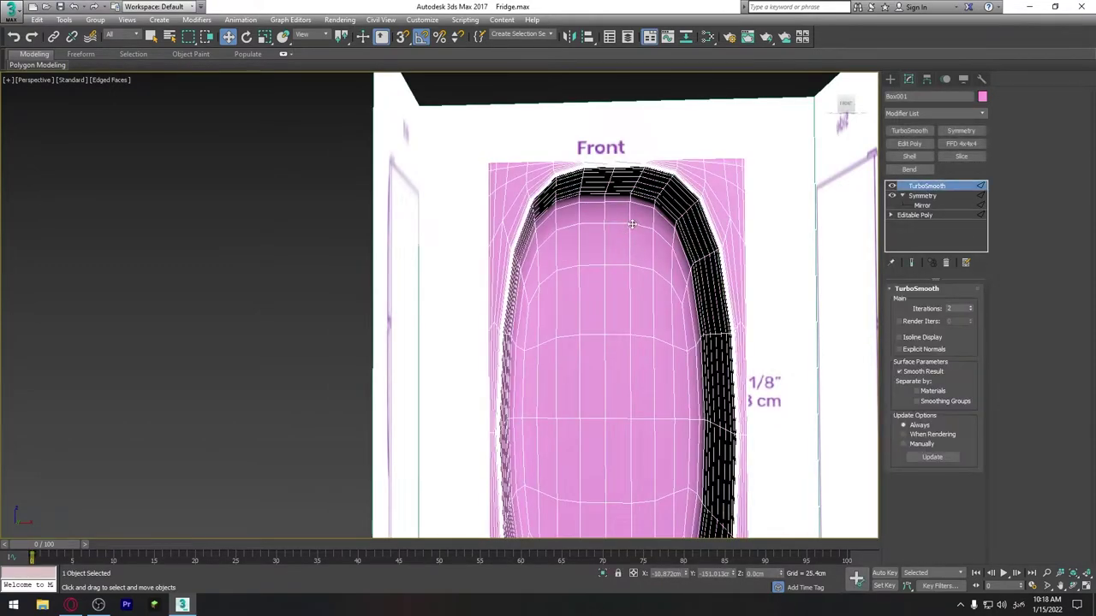
left_click(922, 207)
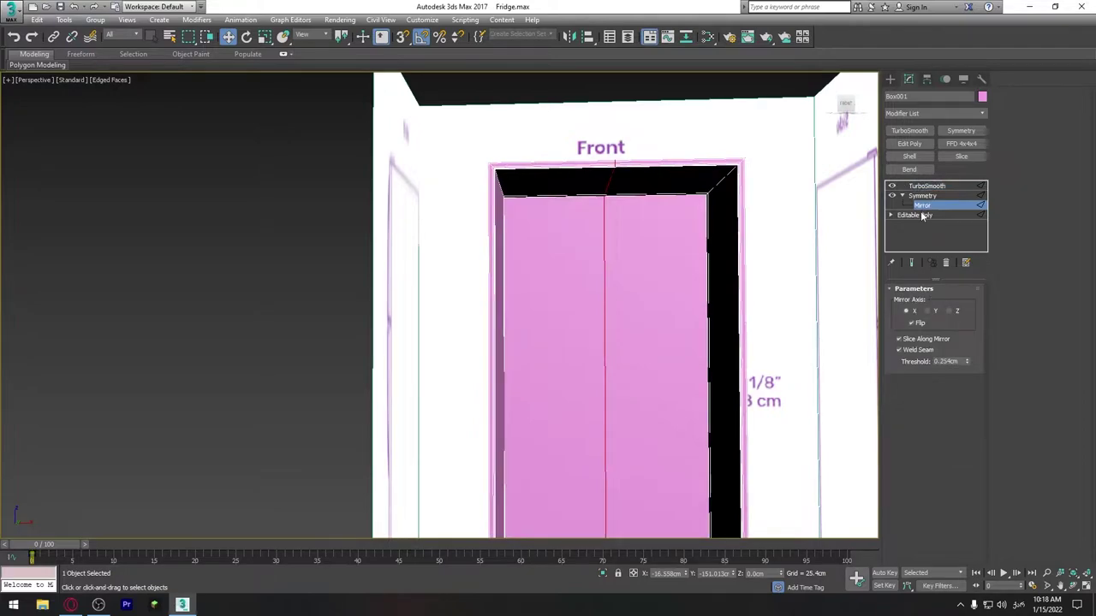
left_click(918, 215)
Step: Select the horizontal top front edge loop of the door frame at Edge level
key("2")
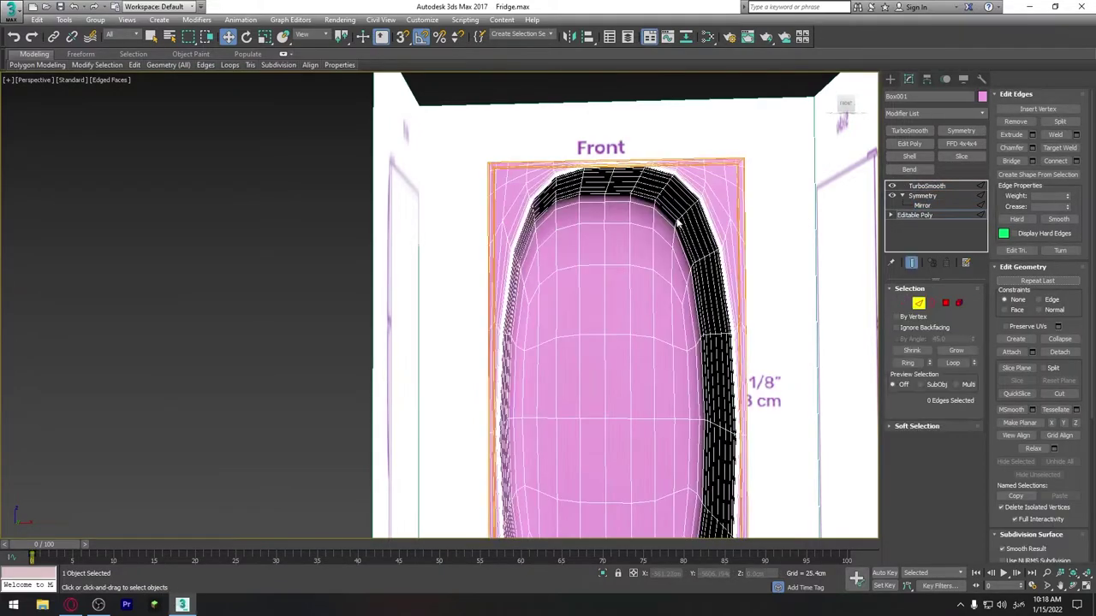
mouse_move(624, 224)
middle_mouse_down("alt")
mouse_move(577, 234)
mouse_move(582, 214)
mouse_move(566, 202)
mouse_move(580, 279)
middle_mouse_up("alt")
key("4")
scroll(579, 279, "up", 3)
scroll(489, 279, "up", 2)
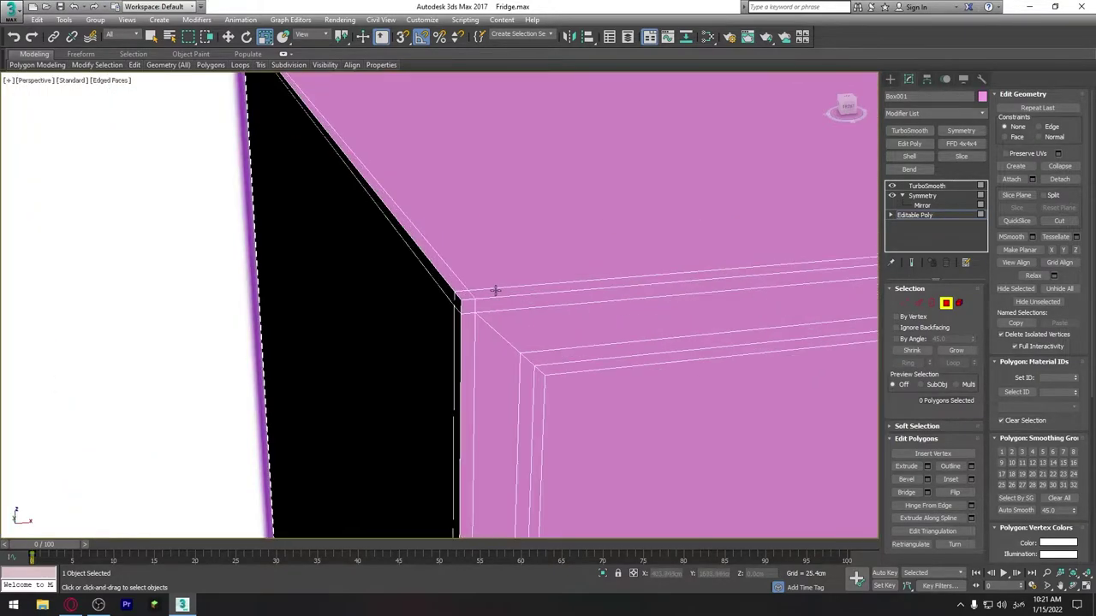
left_click(918, 304)
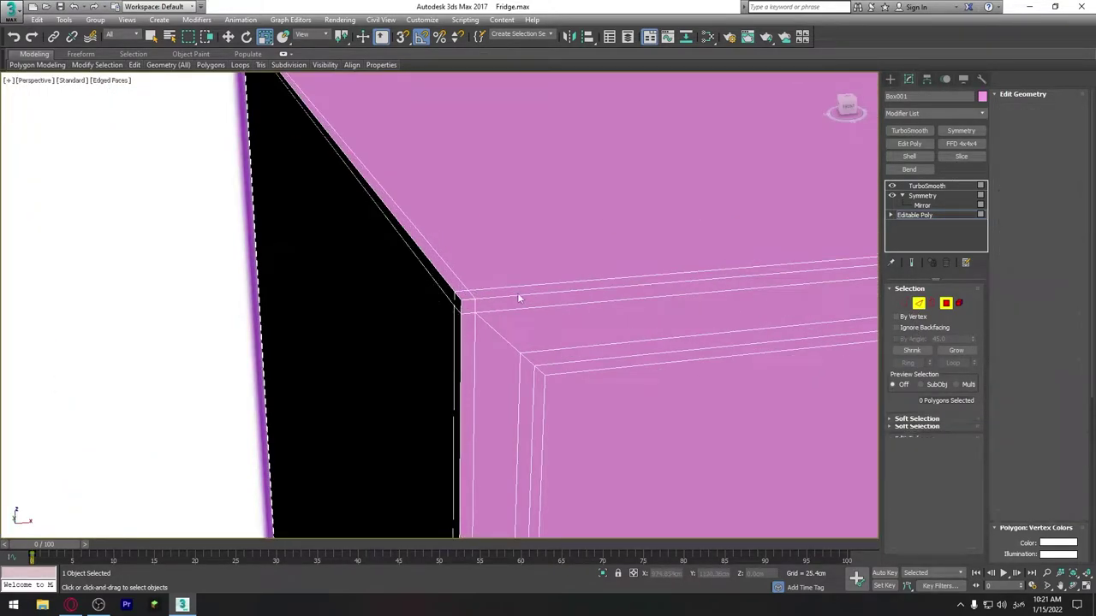
left_click(433, 281)
Step: Inspect the door's side and opening, then start Swift Loop (Alt+C) to add a loop near the corner
middle_click_drag(752, 264, 479, 265)
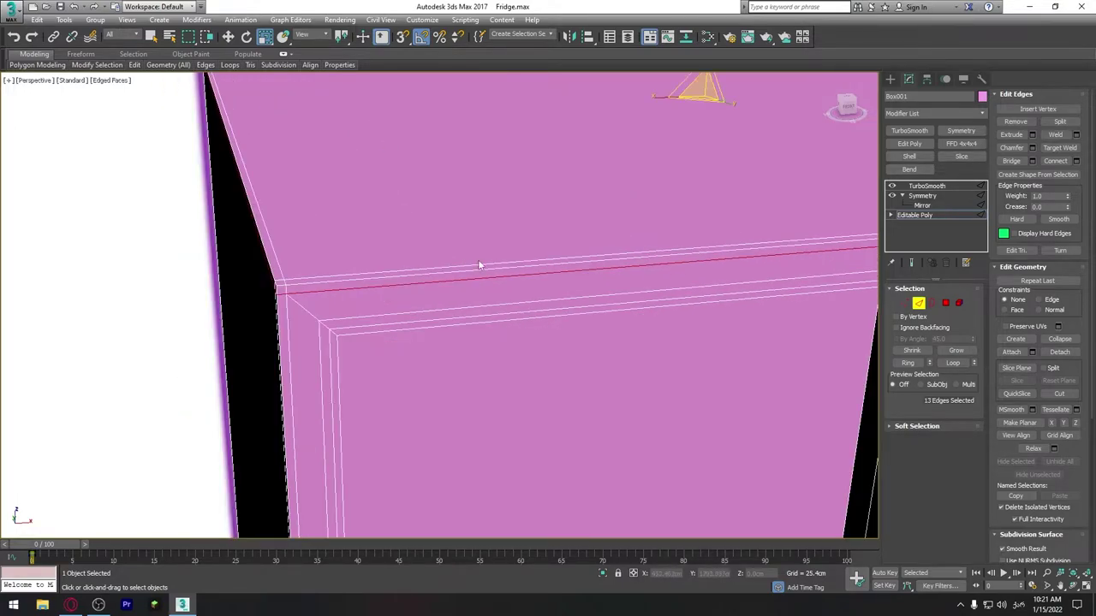
middle_click_drag(409, 281, 392, 254, "alt")
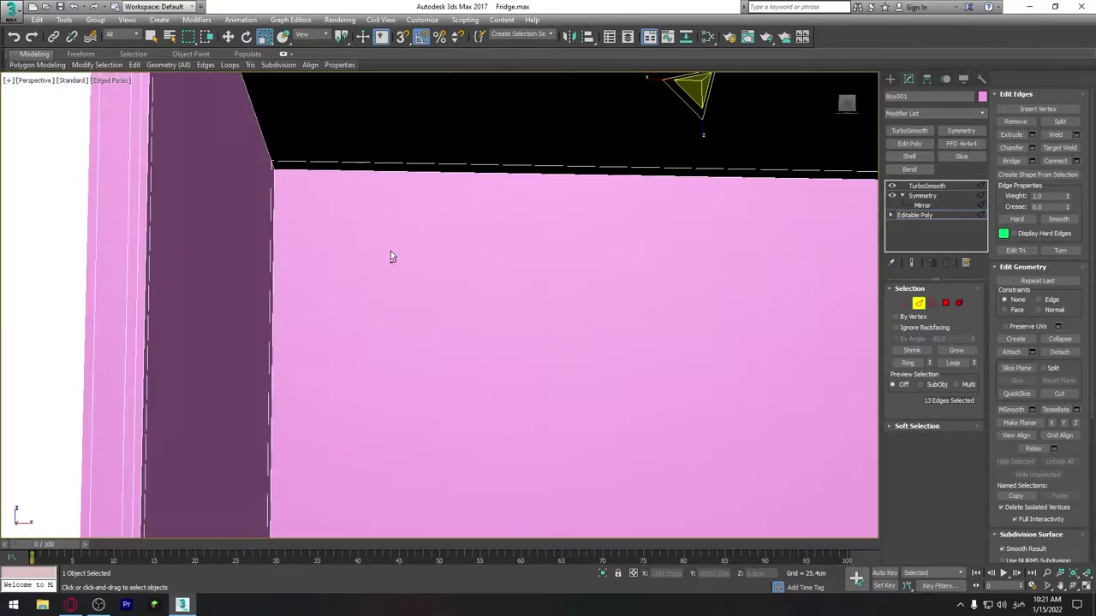
scroll(392, 254, "down", 5)
middle_click_drag(374, 300, 171, 265, "alt")
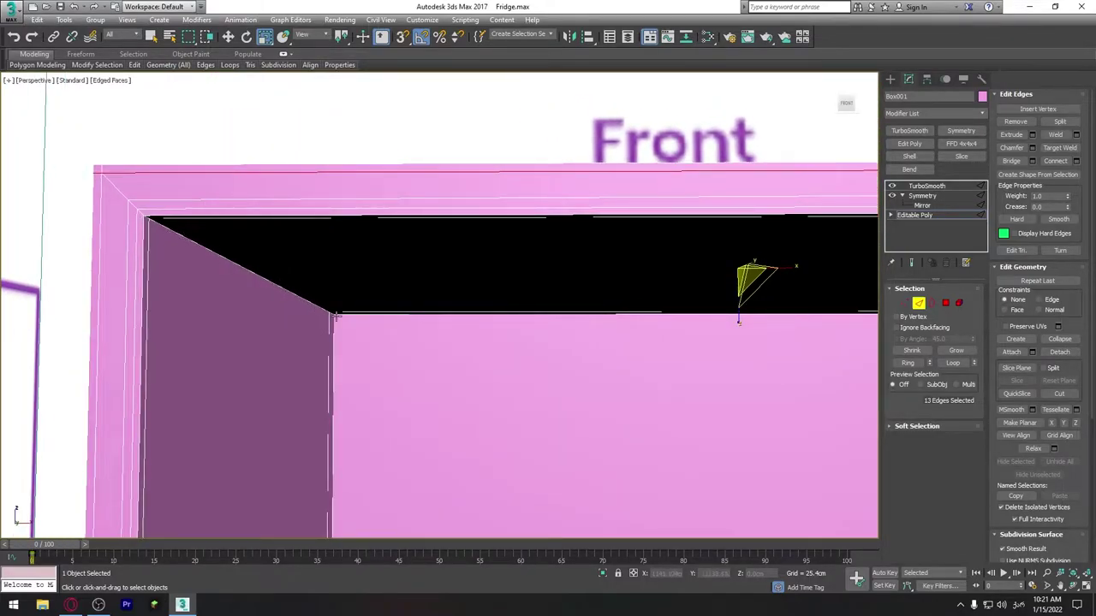
scroll(536, 391, "down", 2)
scroll(563, 386, "down", 3)
middle_click_drag(585, 399, 564, 379, "alt")
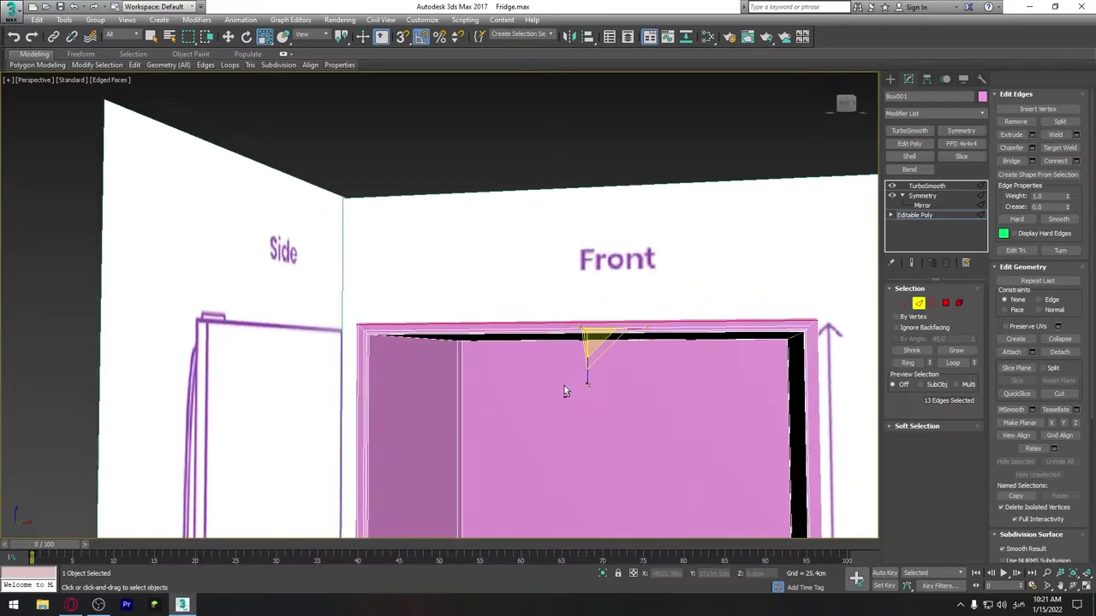
scroll(574, 383, "up", 6)
scroll(420, 343, "up", 2)
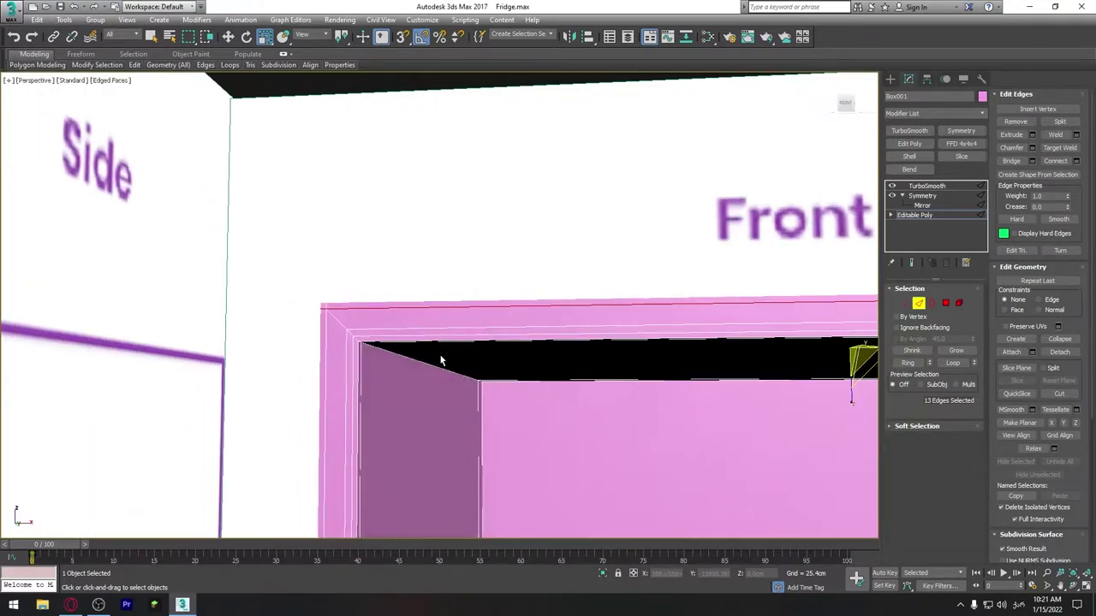
scroll(440, 359, "up", 2)
scroll(403, 347, "up", 2)
scroll(333, 221, "up", 2)
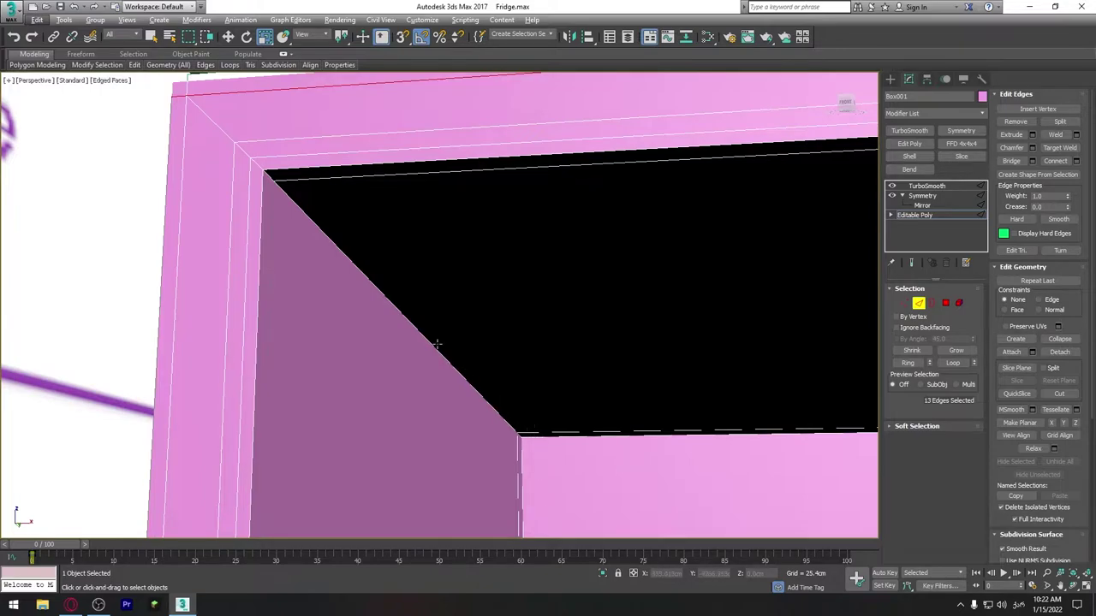
scroll(286, 180, "down", 2)
middle_click_drag(318, 176, 414, 272, "alt")
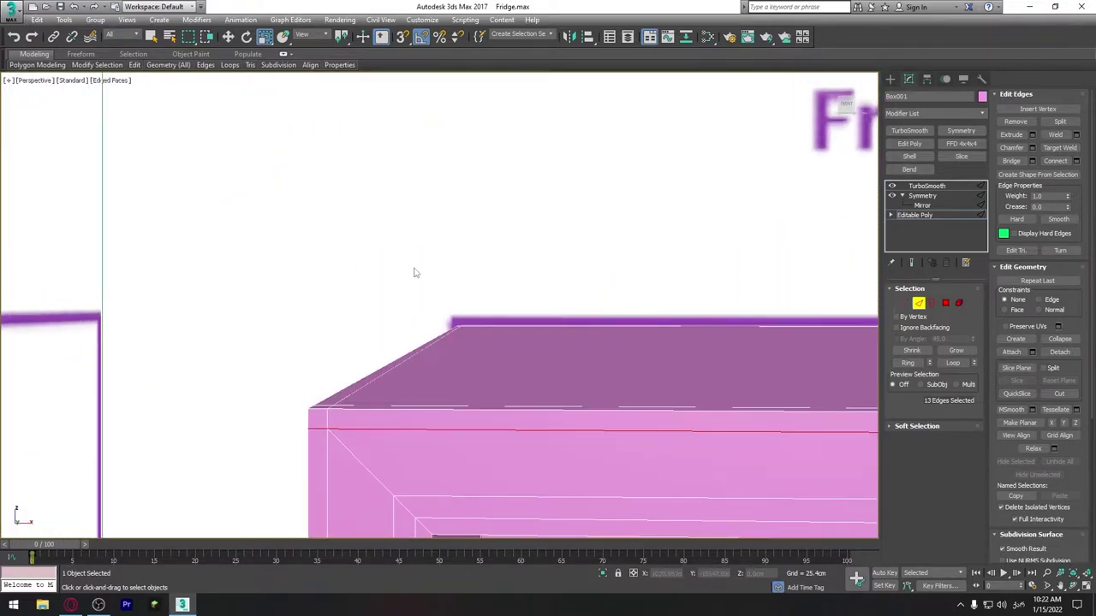
mouse_move(448, 380)
middle_mouse_down("alt")
mouse_move(539, 465)
mouse_move(509, 294)
mouse_move(472, 325)
middle_mouse_up("alt")
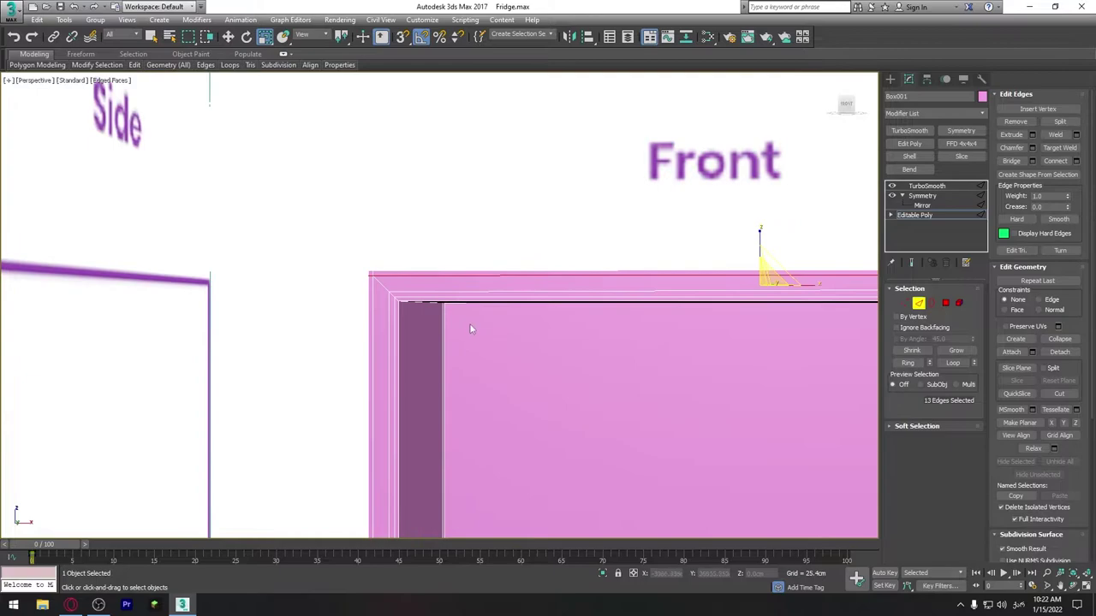
scroll(496, 311, "up", 2)
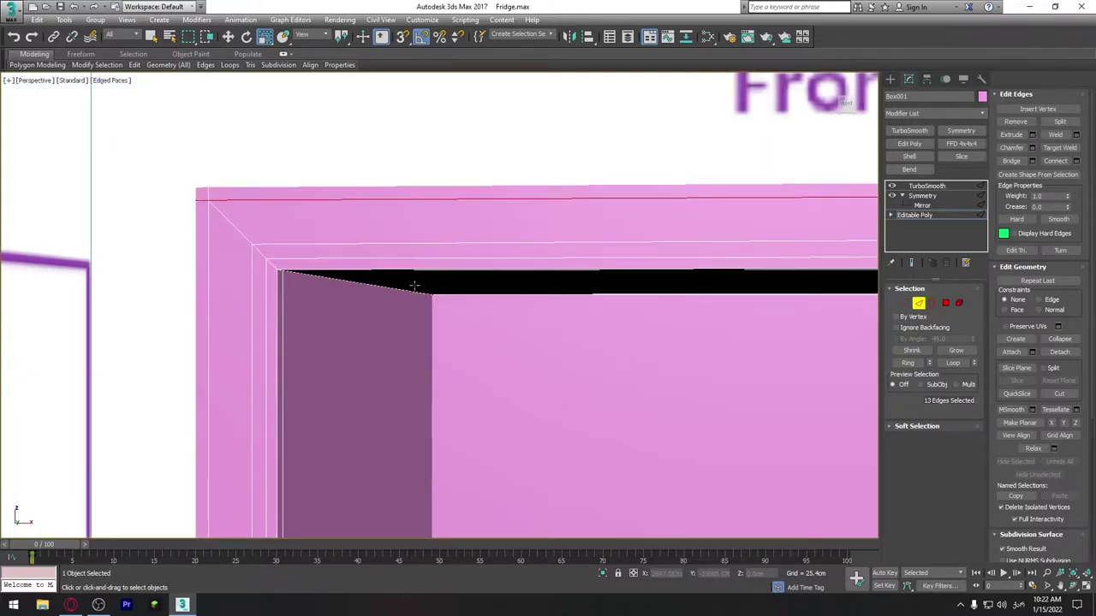
key("alt+c")
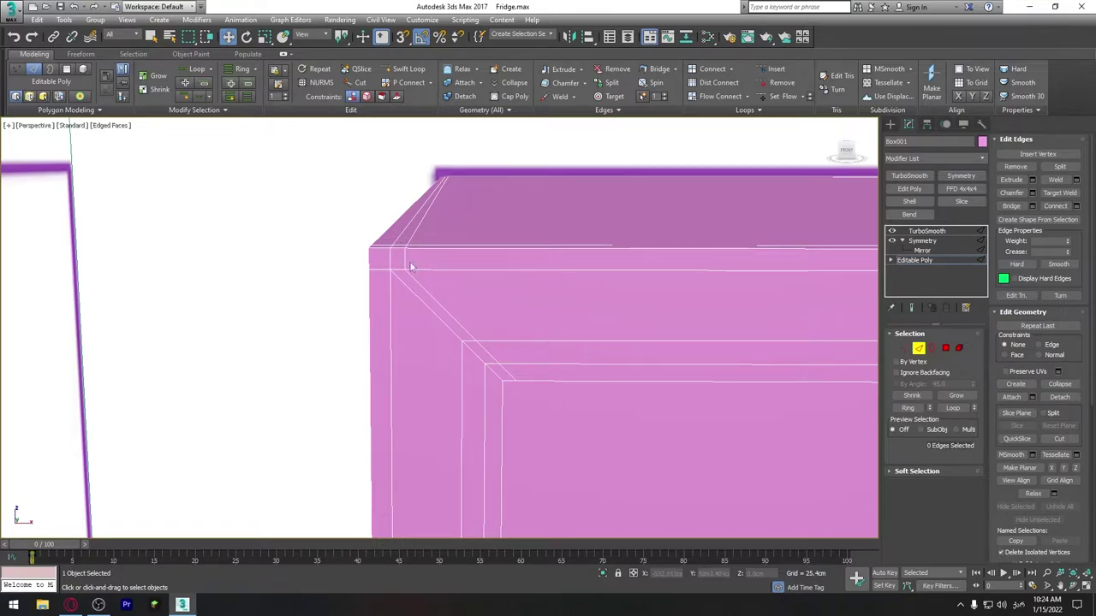
Step: Select the door's diagonal corner edge loop, then clear the edge selection
scroll(512, 385, "up", 5)
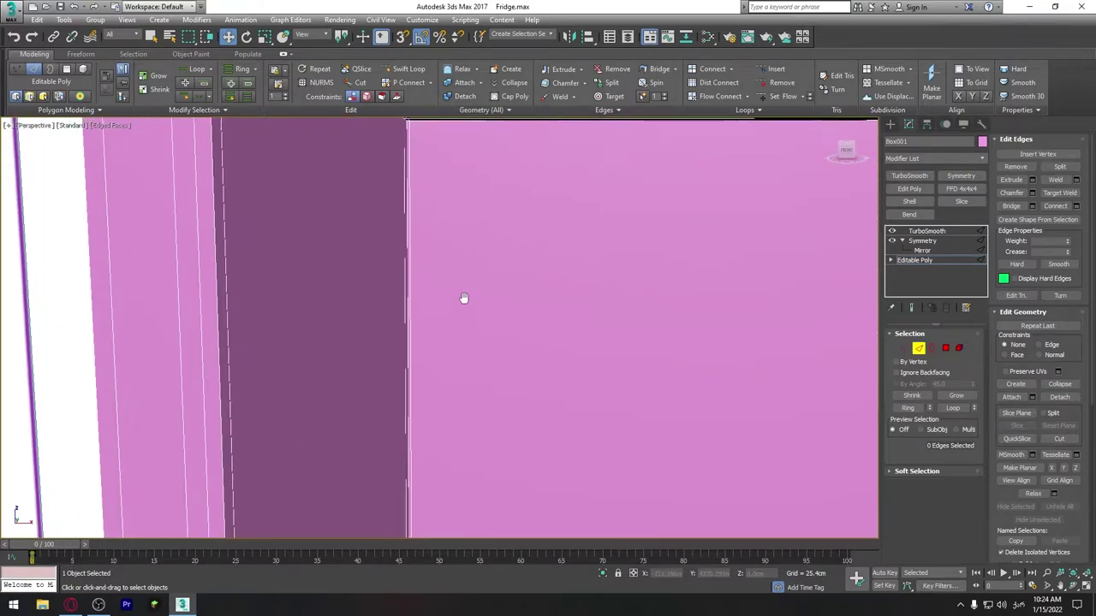
scroll(466, 297, "up", 2)
scroll(469, 240, "down", 3)
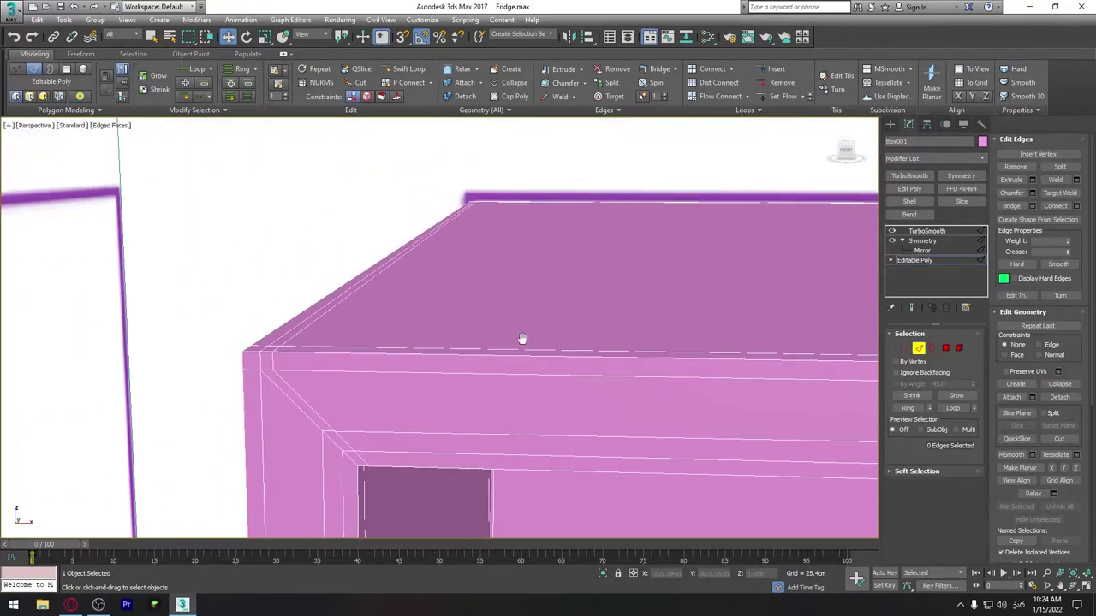
mouse_move(470, 464)
middle_mouse_down()
mouse_move(557, 374)
mouse_move(523, 386)
mouse_move(530, 428)
middle_mouse_up()
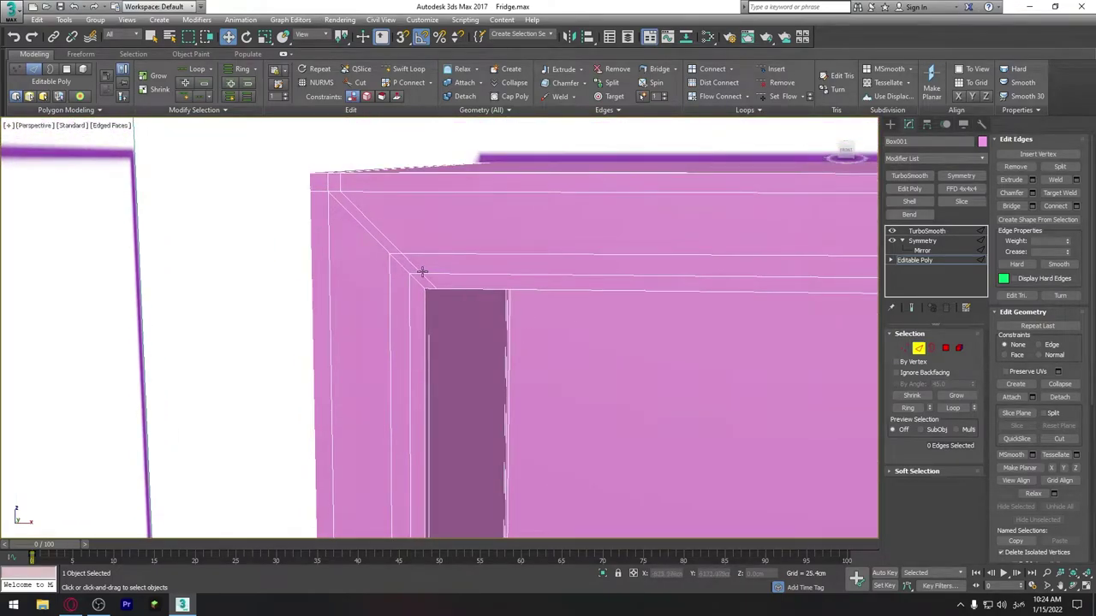
double_click(392, 245)
left_click(685, 373)
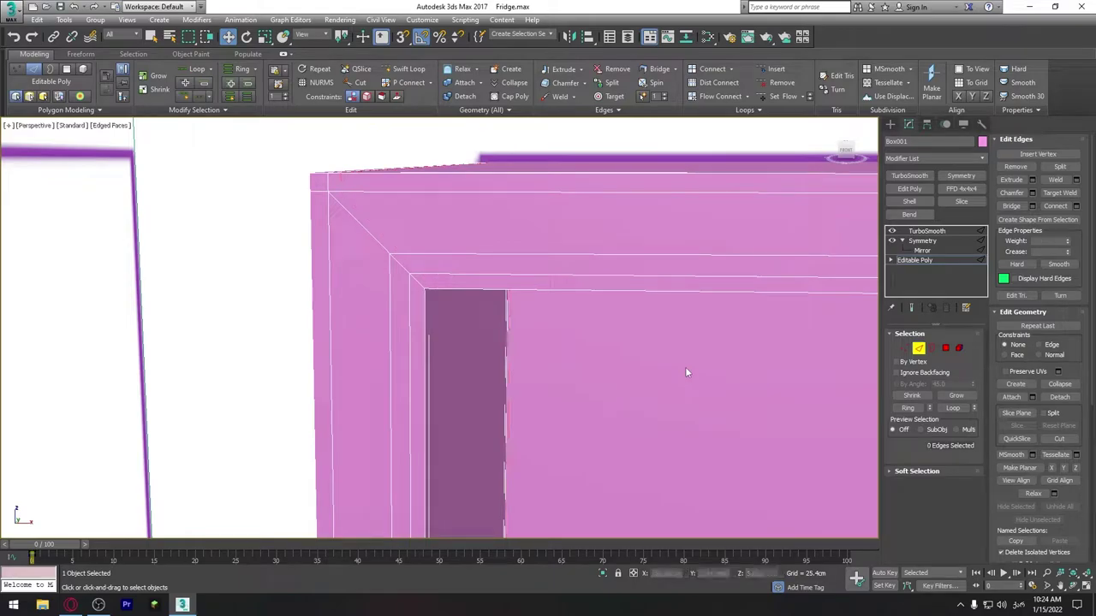
Step: Switch to the Front view and activate Slice Plane on Box001's mesh
mouse_move(685, 373)
middle_mouse_down()
mouse_move(502, 237)
mouse_move(548, 281)
mouse_move(546, 309)
middle_mouse_up()
key("f")
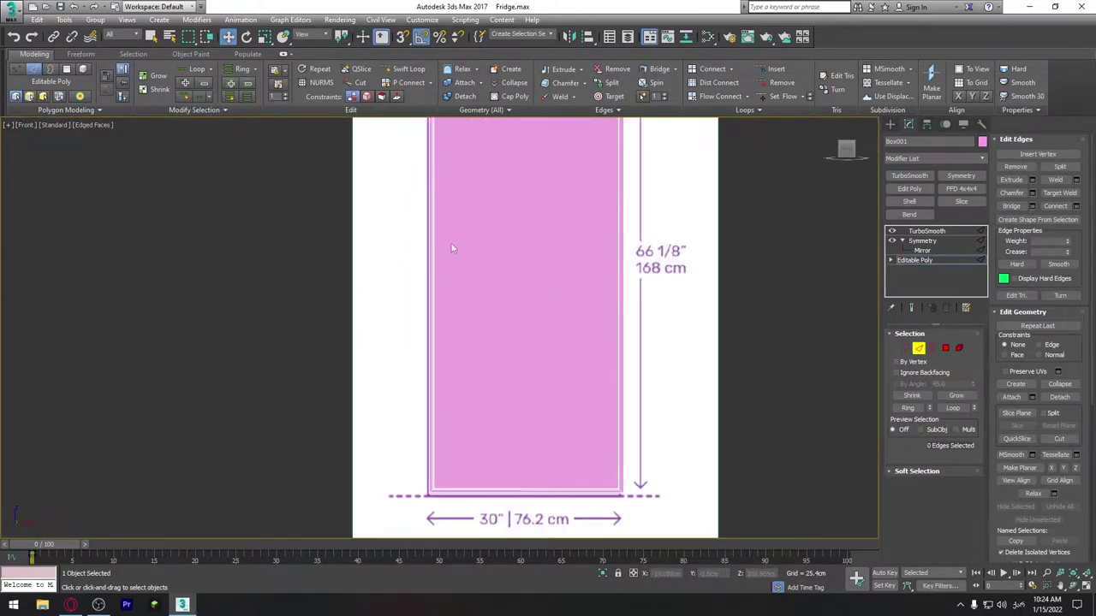
middle_click_drag(452, 249, 512, 307)
scroll(485, 313, "up", 5)
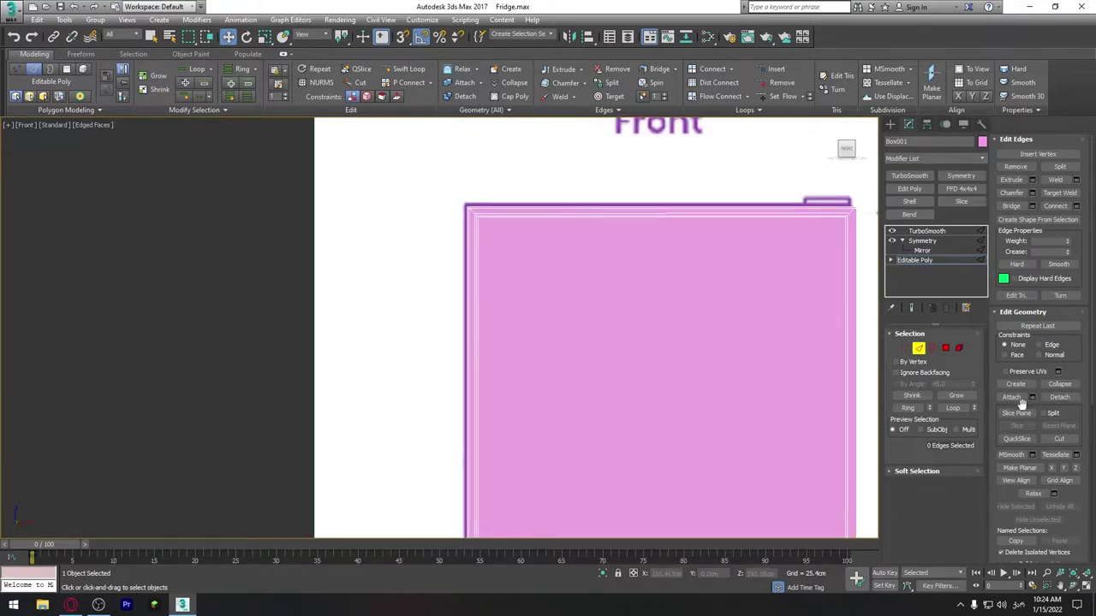
left_click(1016, 413)
Step: Rotate the slice plane vertical, place it just inside the left edge, and slice
middle_click_drag(646, 375, 609, 307)
scroll(609, 307, "down", 4)
scroll(594, 286, "down", 1)
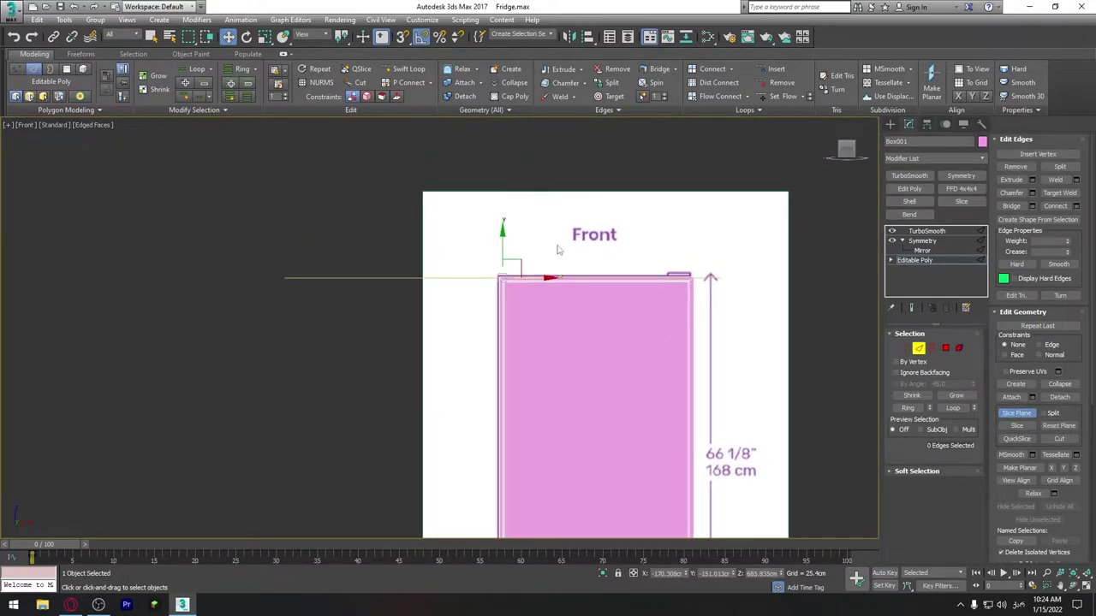
key("e")
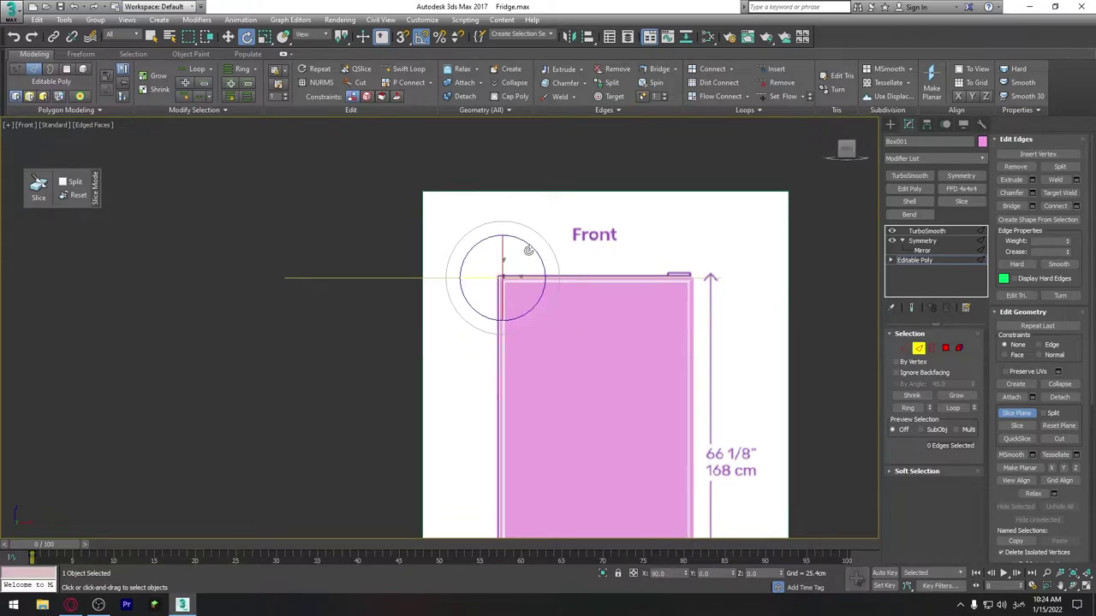
mouse_move(532, 262)
left_mouse_down()
mouse_move(541, 254)
mouse_move(573, 276)
left_mouse_up()
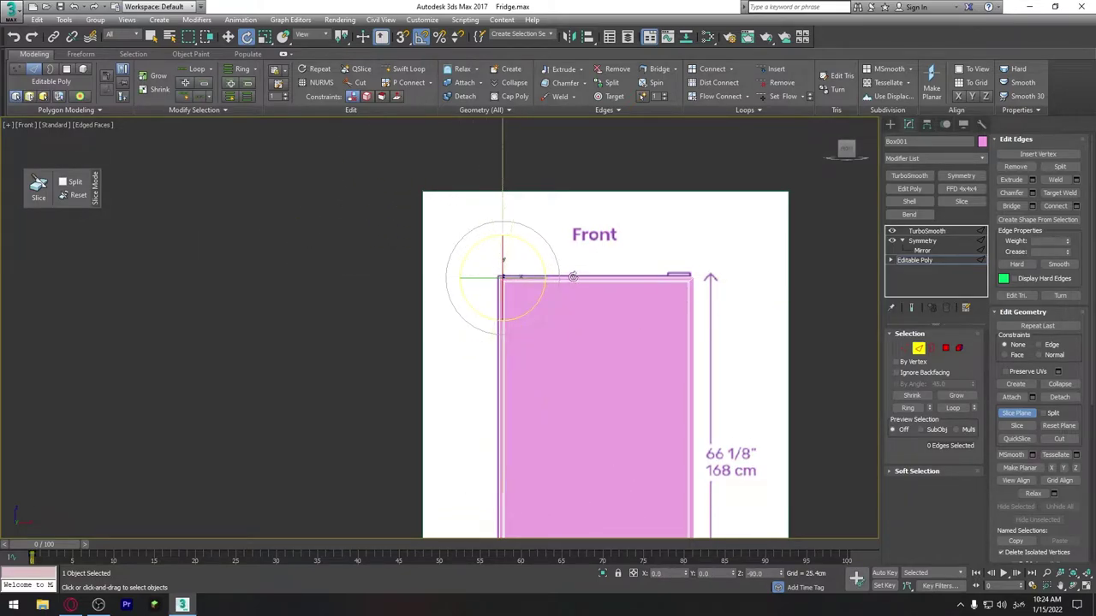
scroll(531, 283, "up", 2)
scroll(501, 224, "up", 2)
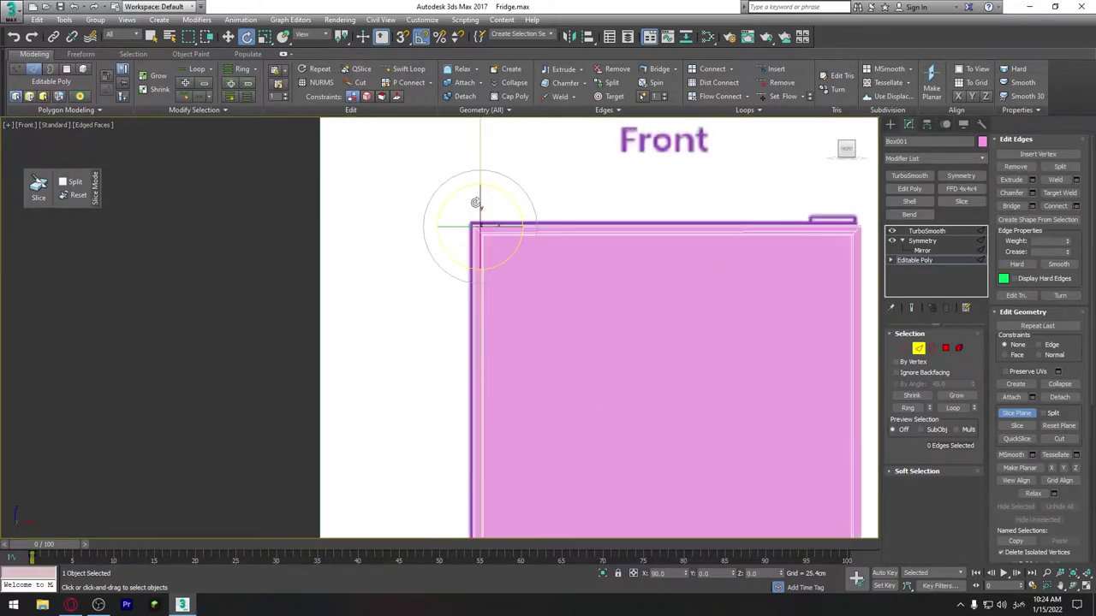
scroll(490, 257, "up", 2)
scroll(478, 244, "up", 2)
key("w")
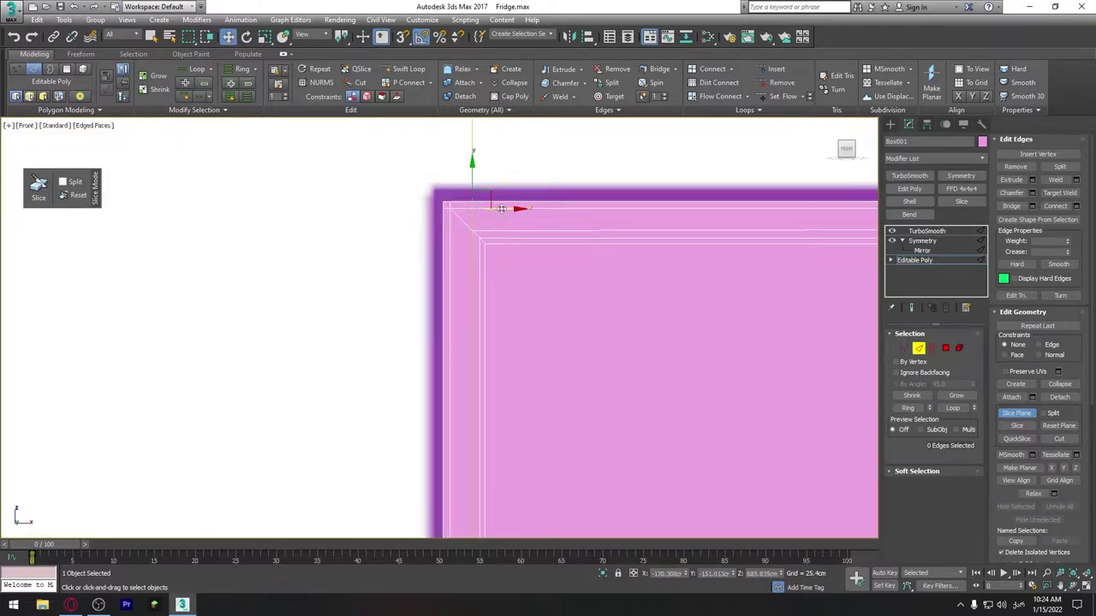
left_click_drag(501, 209, 512, 209)
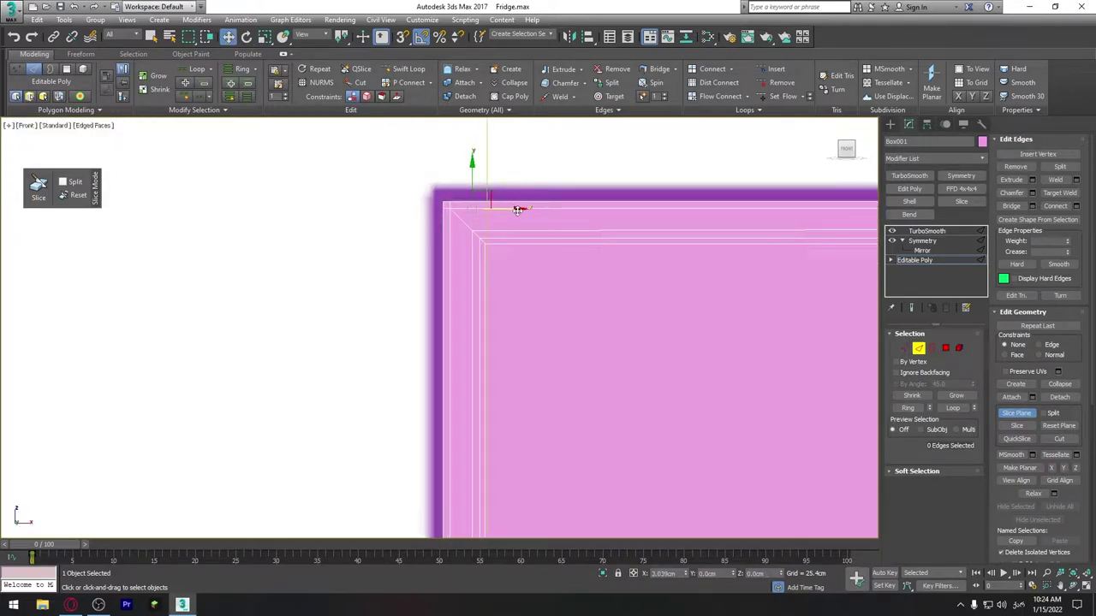
left_click(1020, 427)
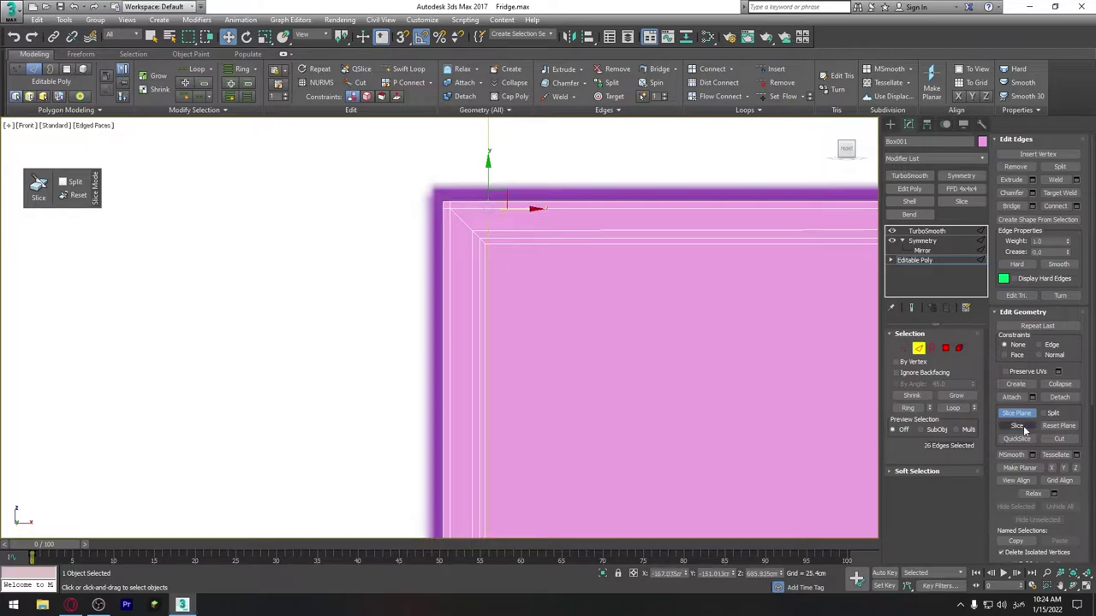
Step: Turn the slice plane 90° to horizontal, lower it just below the top, and slice
middle_click_drag(519, 228, 525, 225)
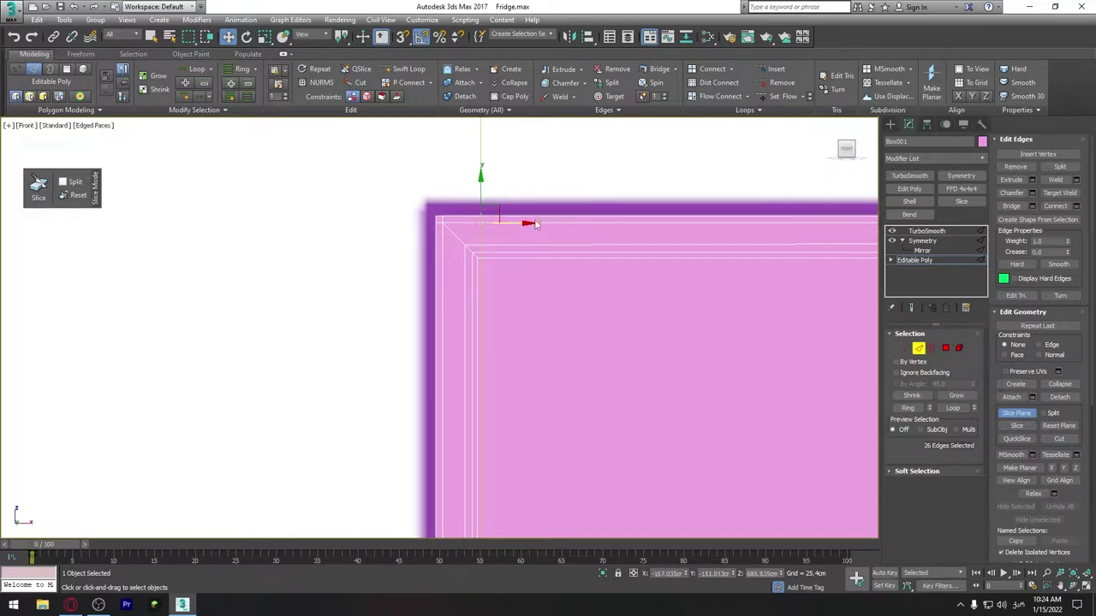
key("e")
left_click_drag(518, 213, 493, 167)
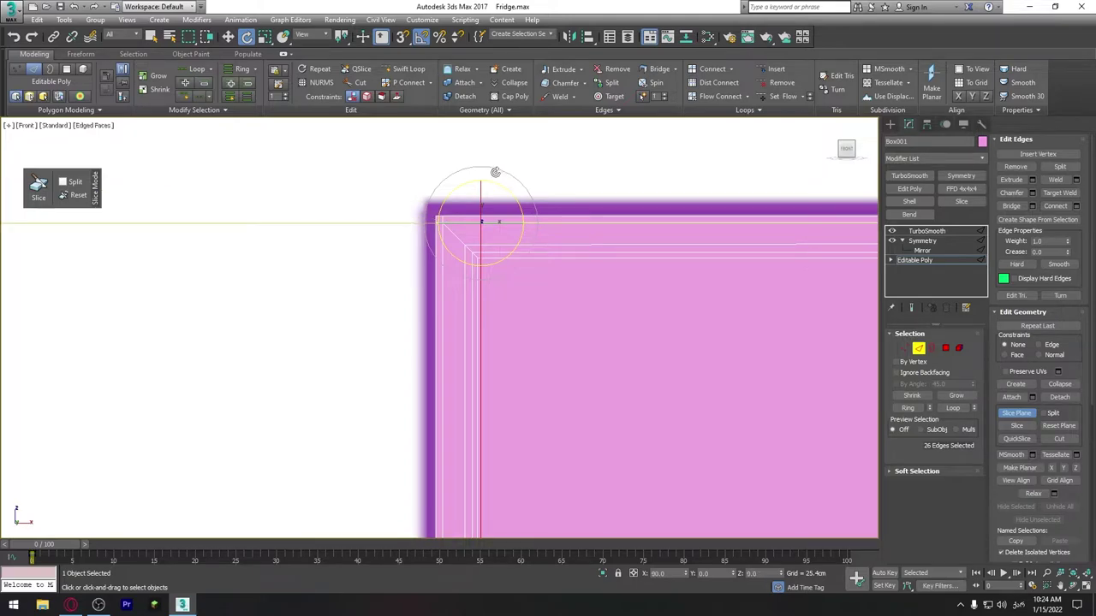
key("w")
left_click_drag(480, 220, 477, 226)
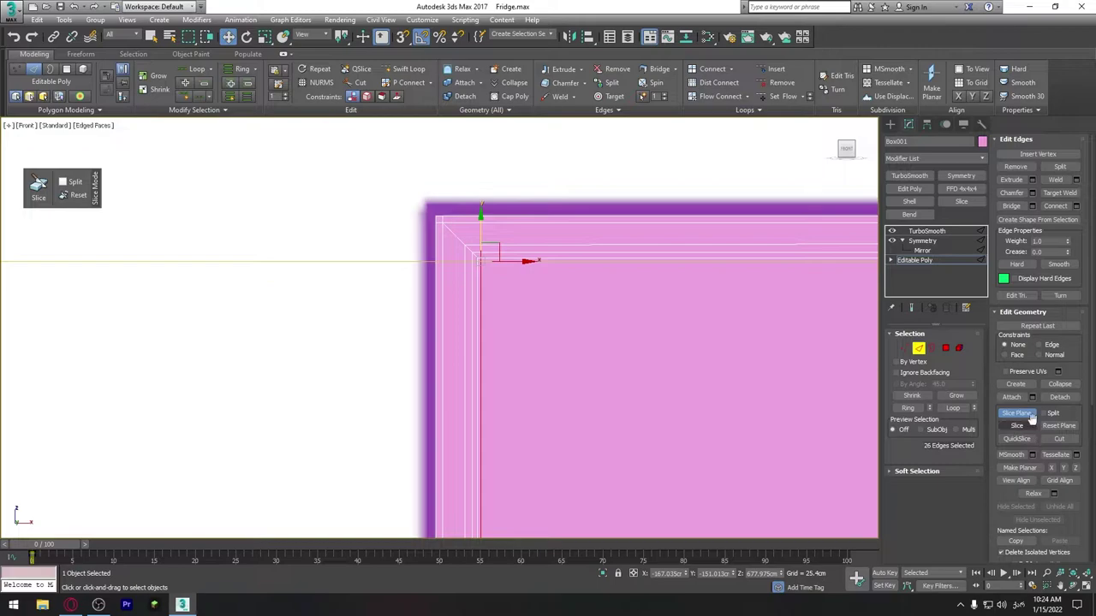
left_click(1016, 428)
Step: Switch to the Left side view with the fridge body's top in view
scroll(508, 261, "up", 2)
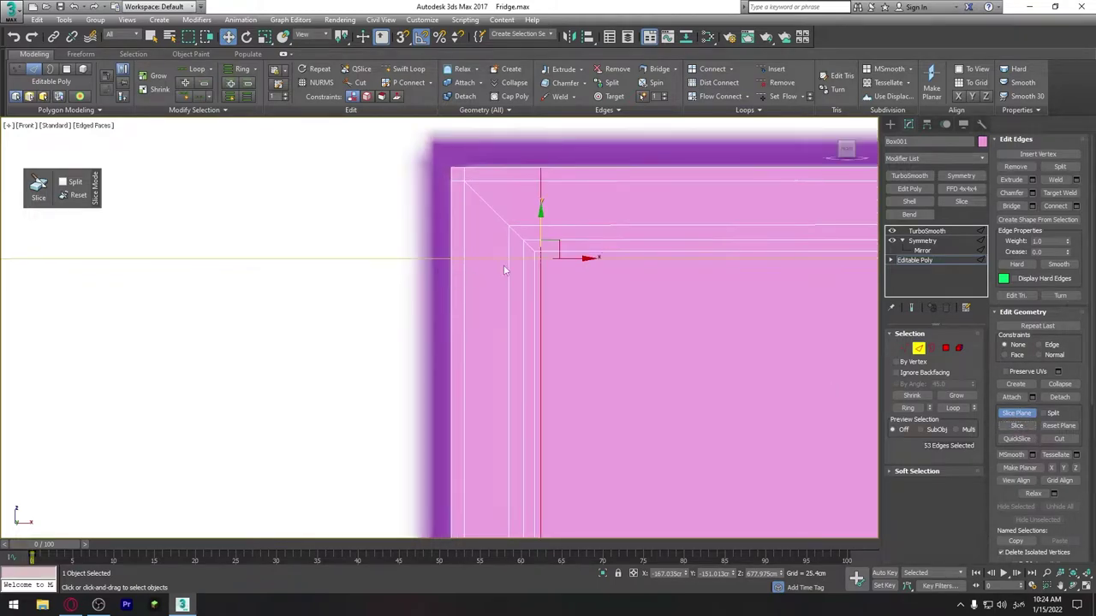
scroll(578, 248, "up", 2)
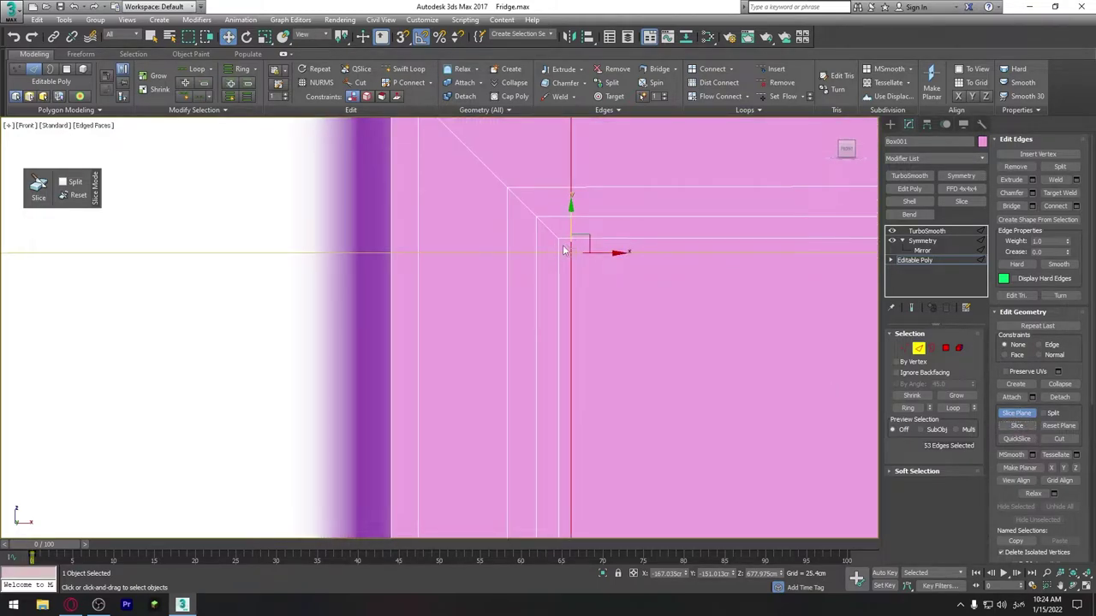
scroll(588, 262, "down", 3)
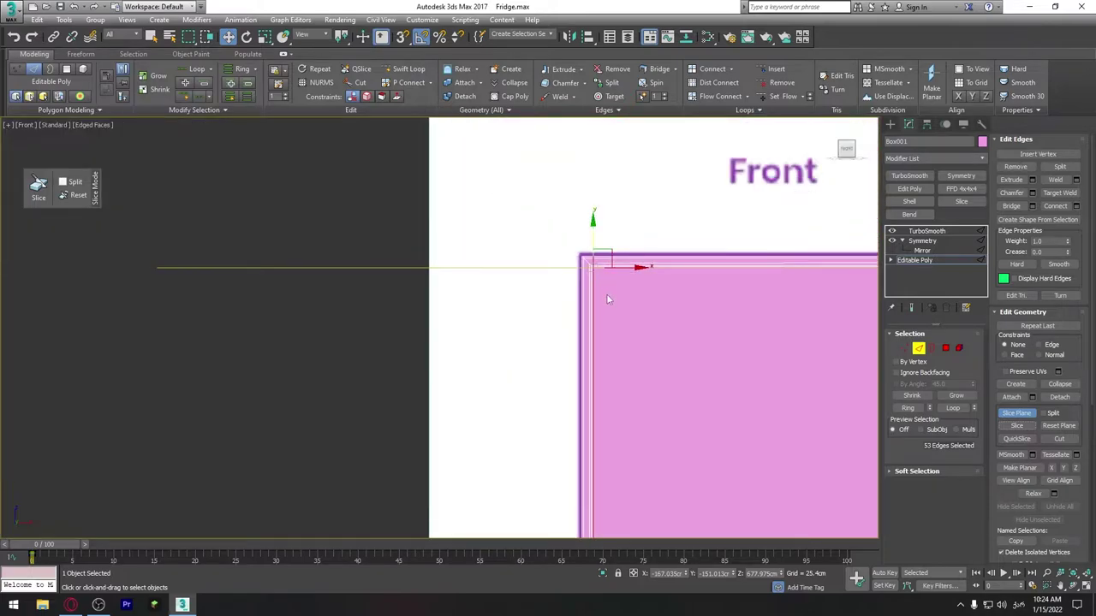
key("l")
mouse_move(626, 287)
middle_mouse_down()
mouse_move(526, 322)
mouse_move(334, 283)
middle_mouse_up()
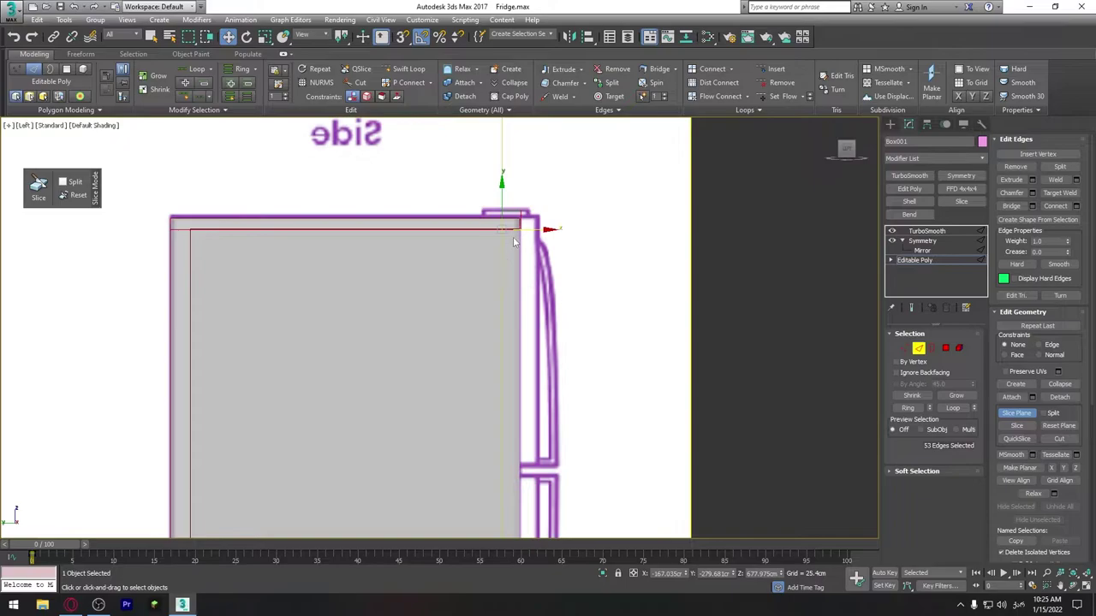
Step: Slice an edge loop just inside the fridge body's front face
scroll(513, 240, "up", 3)
left_click_drag(512, 217, 544, 218)
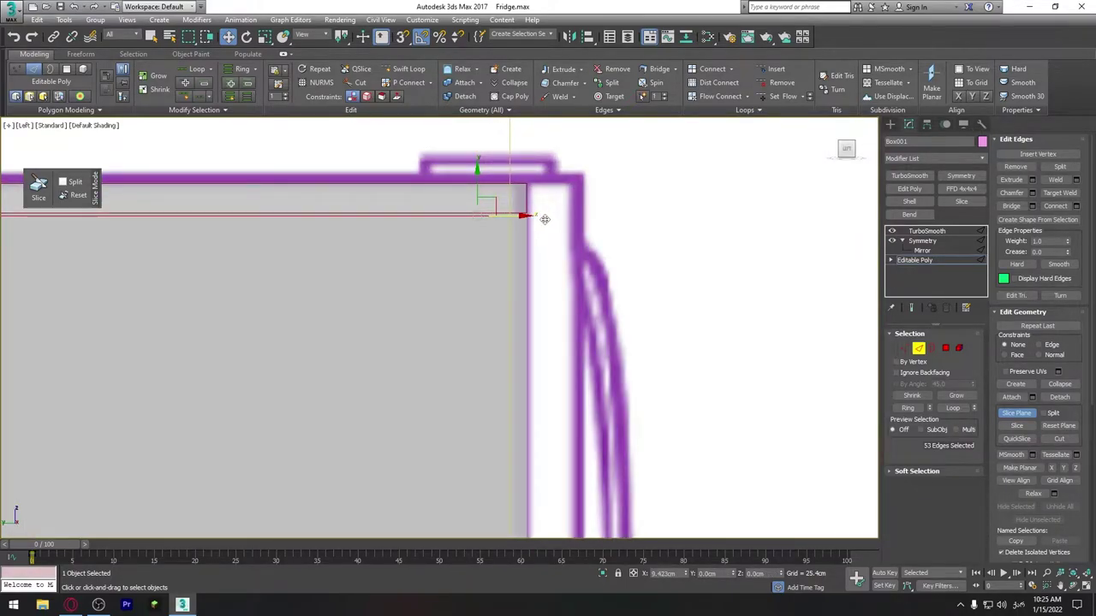
left_click_drag(545, 219, 549, 231)
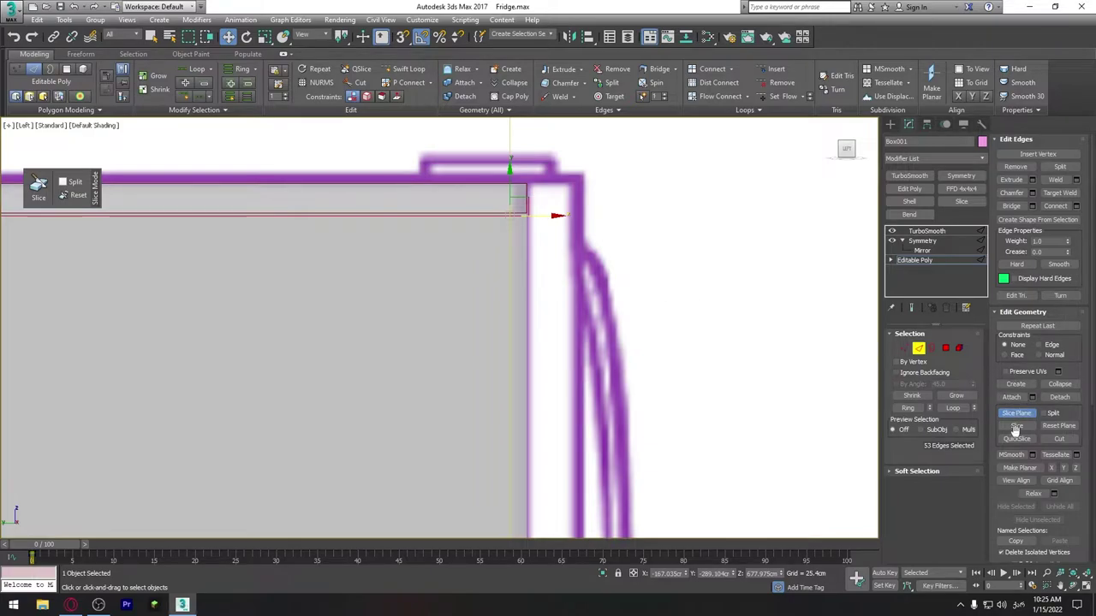
left_click(1017, 425)
Step: Slice another loop just inside the back face, then turn Slice Plane off
scroll(547, 282, "down", 3)
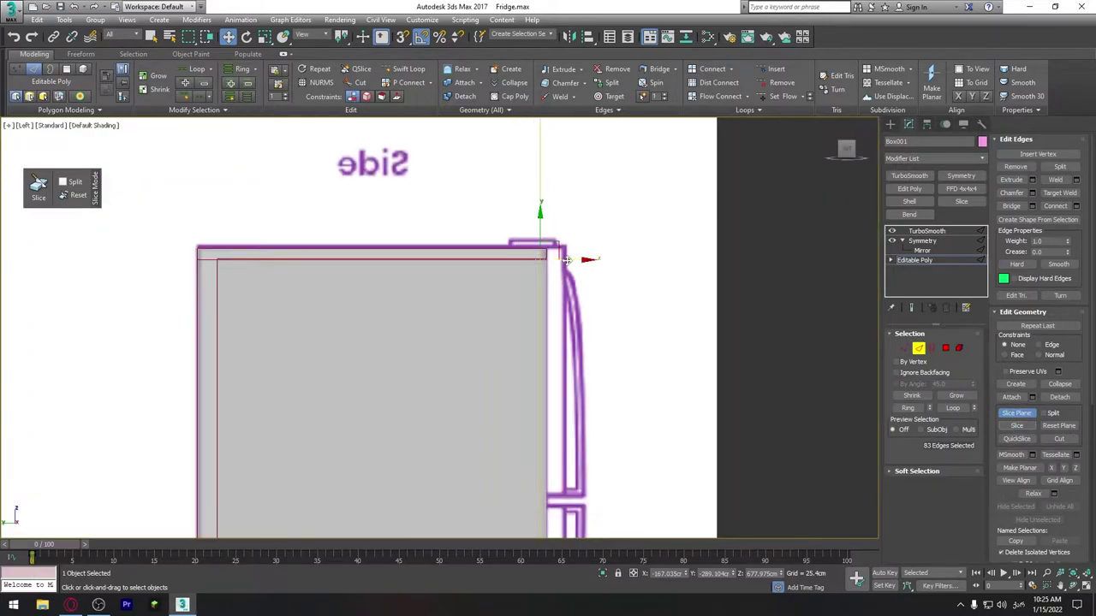
left_click_drag(565, 258, 251, 262)
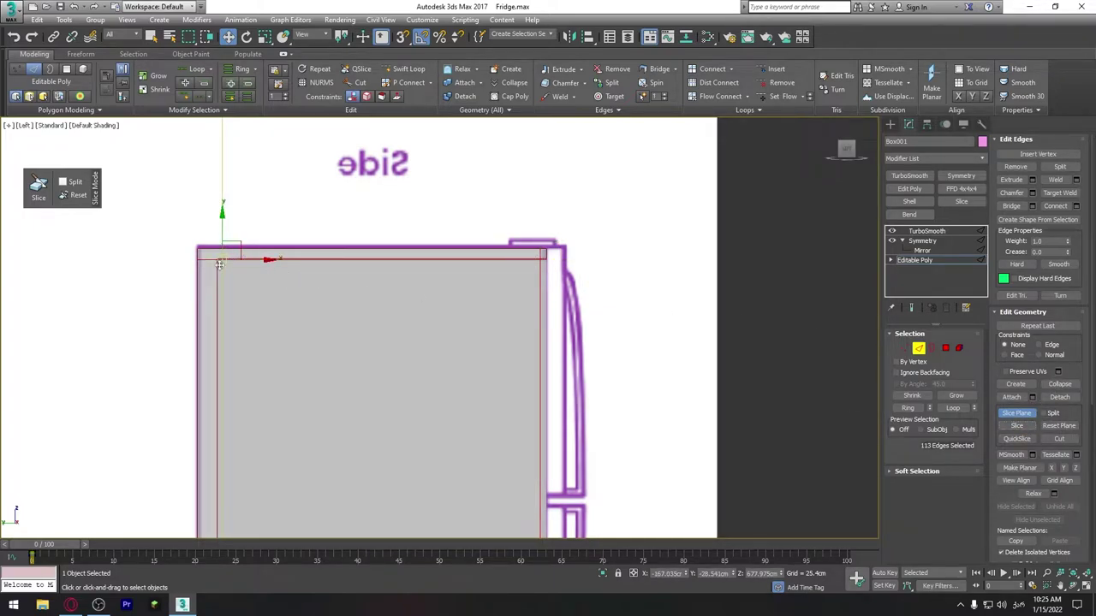
left_click_drag(253, 260, 245, 259)
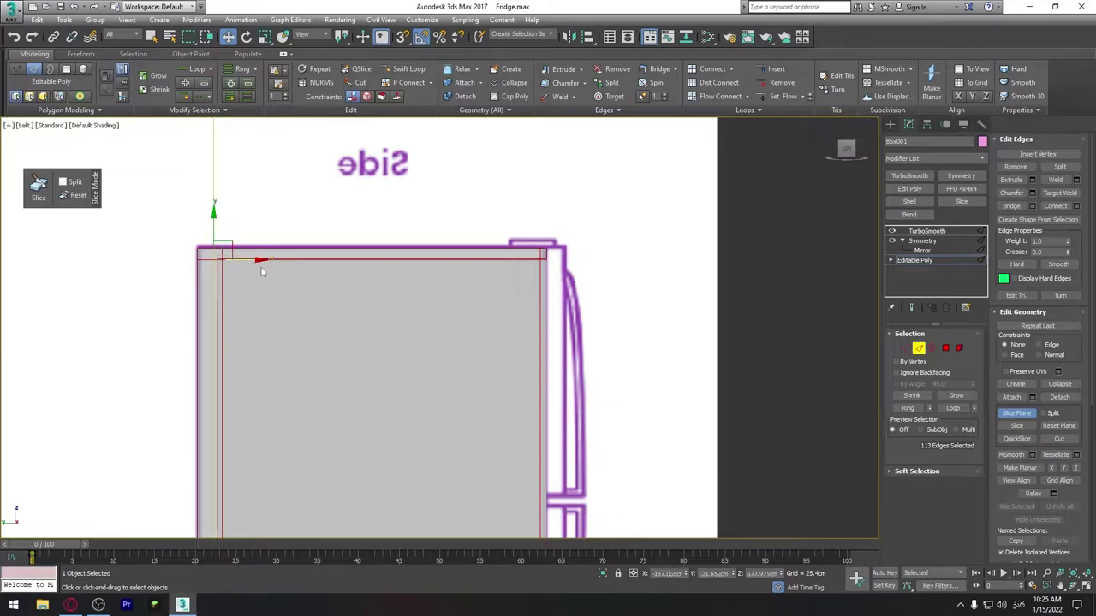
left_click(1016, 424)
left_click(1012, 414)
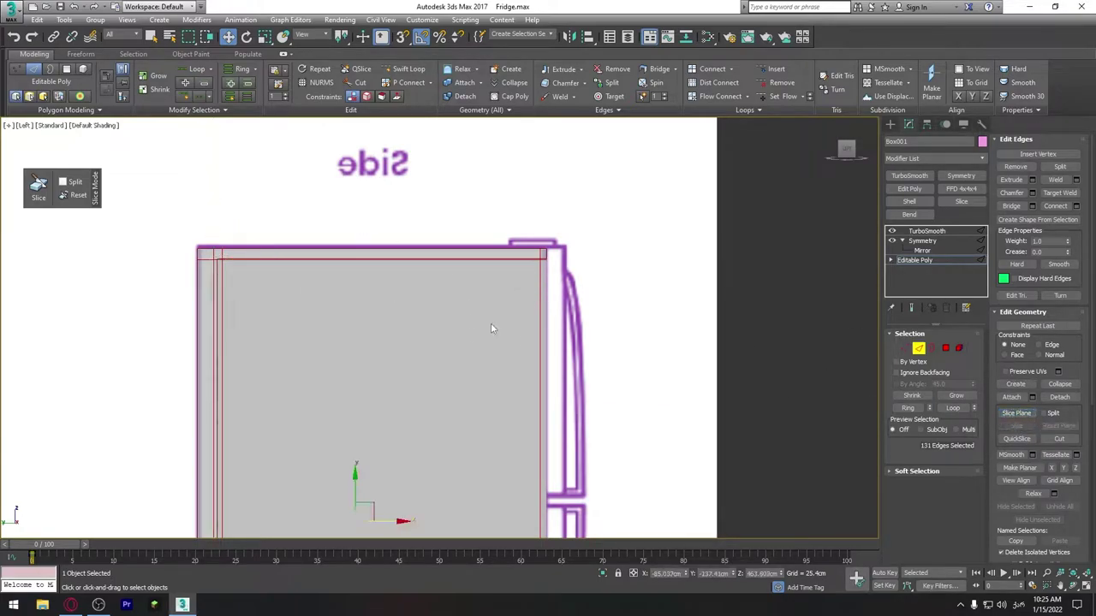
middle_click_drag(491, 323, 499, 332, "alt")
Step: Switch to the Perspective view and clear the edge selection
key("l")
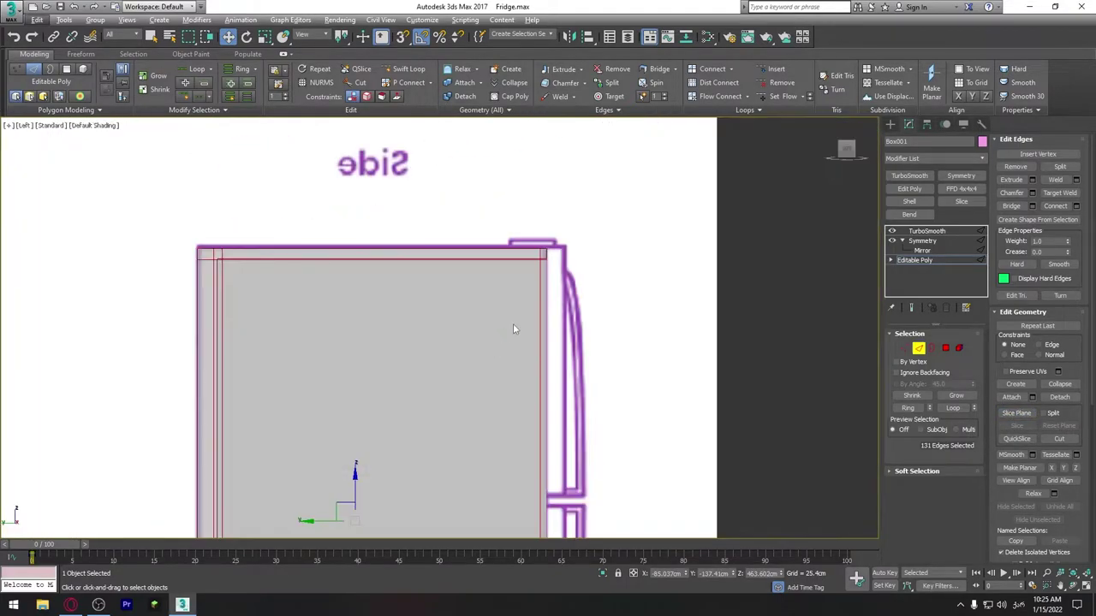
key("p")
mouse_move(531, 313)
middle_mouse_down("alt")
mouse_move(634, 333)
mouse_move(481, 319)
middle_mouse_up("alt")
scroll(772, 259, "down", 1)
left_click(772, 258)
Step: Zoom, pan and orbit around the fridge top to inspect the new corner edge loops
scroll(550, 220, "up", 5)
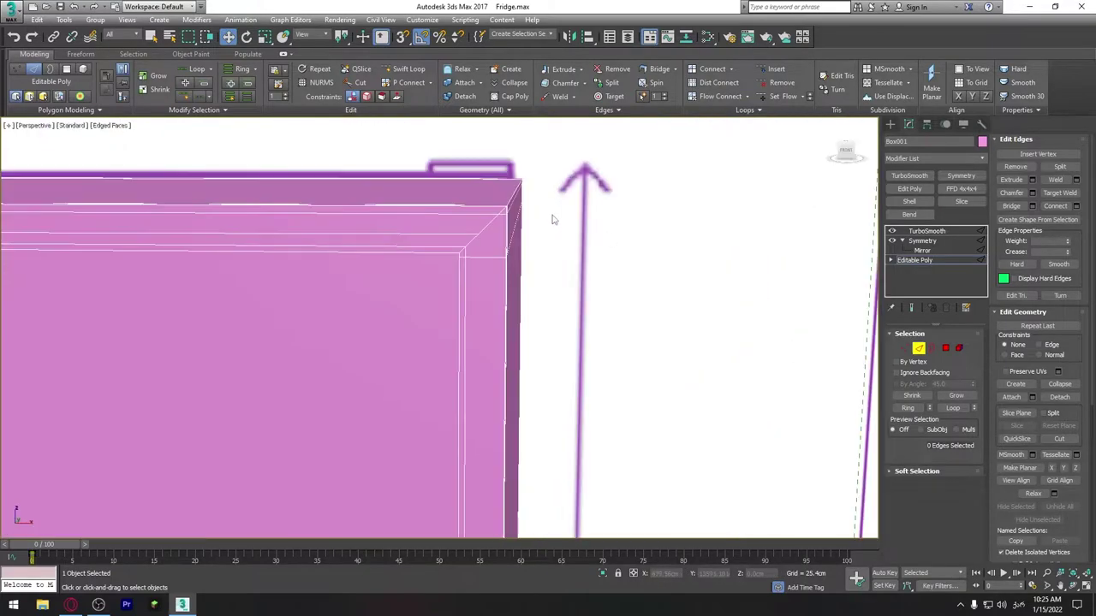
scroll(502, 239, "up", 3)
scroll(502, 240, "down", 3)
scroll(514, 245, "down", 3)
scroll(528, 245, "up", 1)
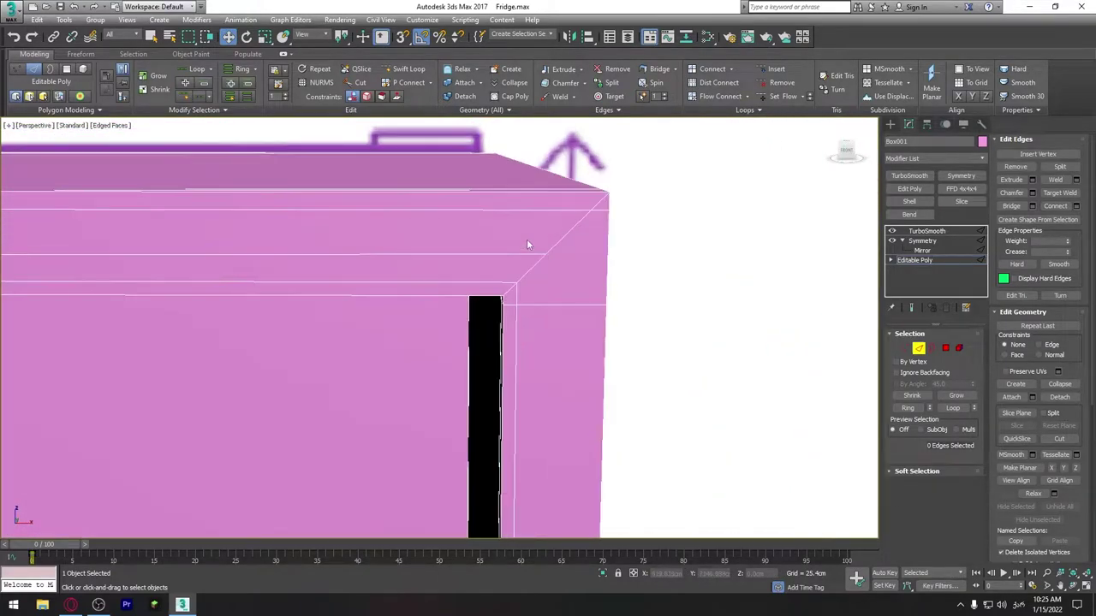
scroll(541, 271, "up", 3)
scroll(556, 248, "up", 1)
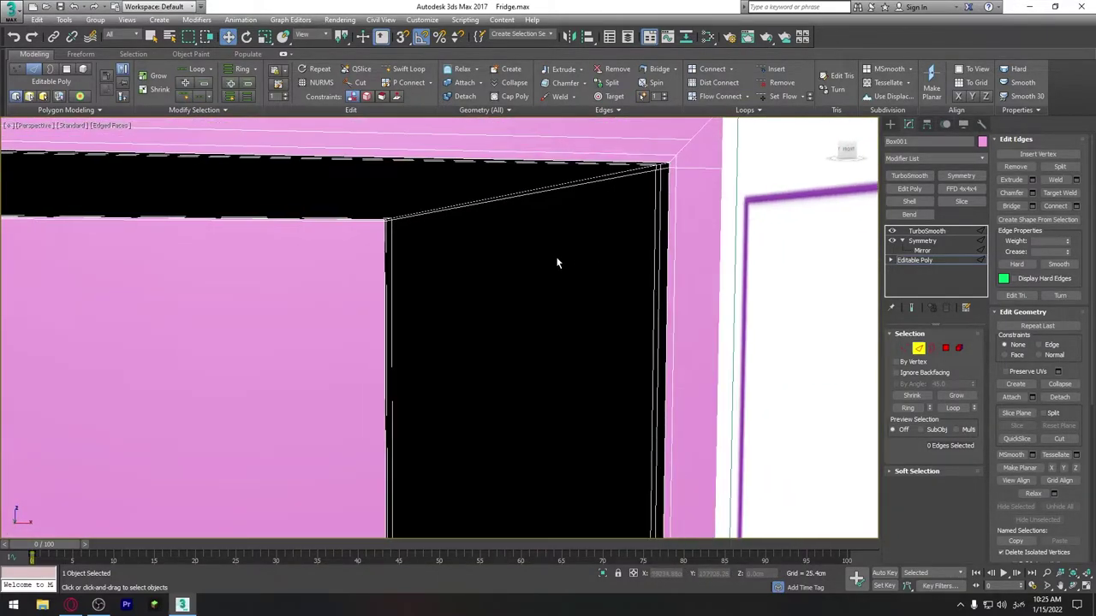
scroll(556, 256, "down", 3)
scroll(542, 269, "down", 3)
scroll(542, 269, "up", 3)
scroll(502, 232, "down", 1)
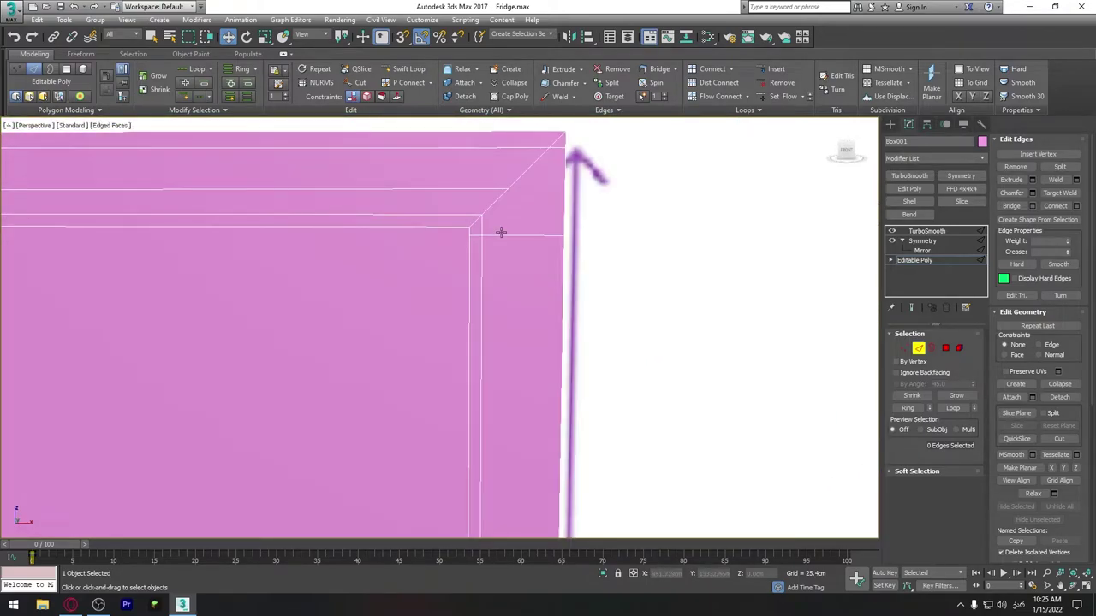
scroll(496, 231, "up", 1)
mouse_move(535, 237)
middle_mouse_down()
mouse_move(408, 273)
mouse_move(311, 326)
mouse_move(371, 208)
mouse_move(410, 245)
mouse_move(446, 256)
middle_mouse_up()
scroll(446, 256, "down", 3)
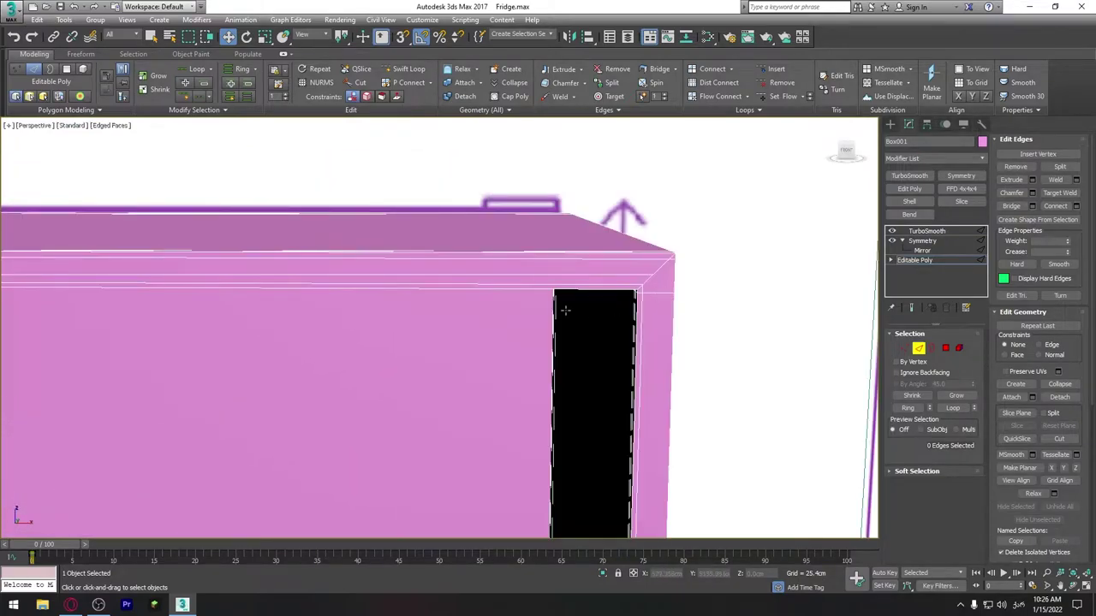
middle_click_drag(560, 305, 553, 317)
mouse_move(577, 268)
middle_mouse_down()
mouse_move(347, 285)
mouse_move(513, 257)
middle_mouse_up()
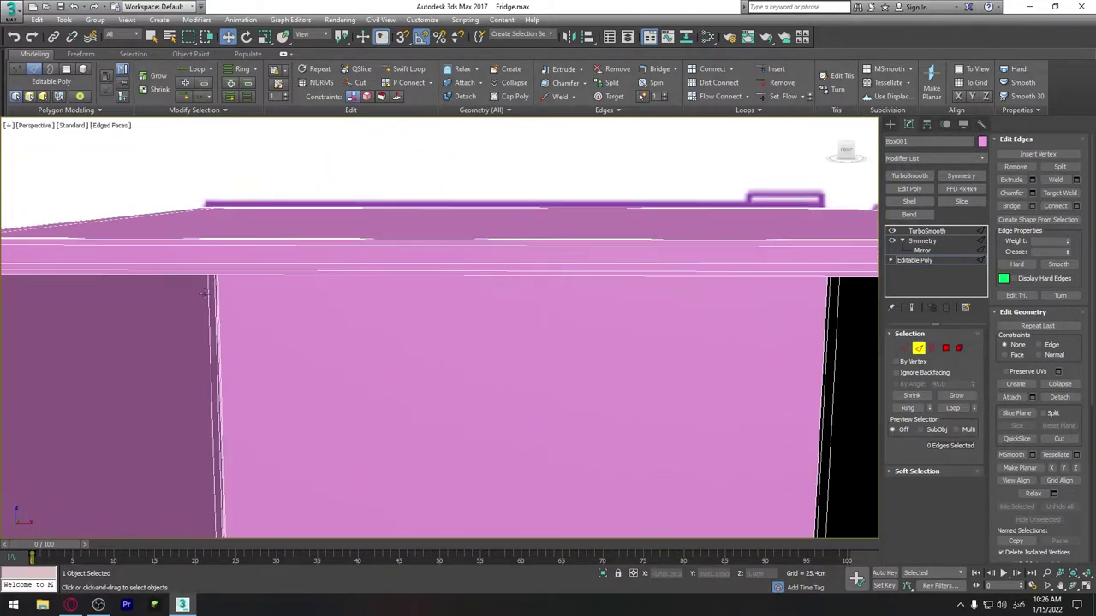
scroll(736, 281, "up", 3)
scroll(736, 281, "down", 3)
middle_click_drag(737, 281, 369, 263, "alt")
scroll(425, 240, "up", 2)
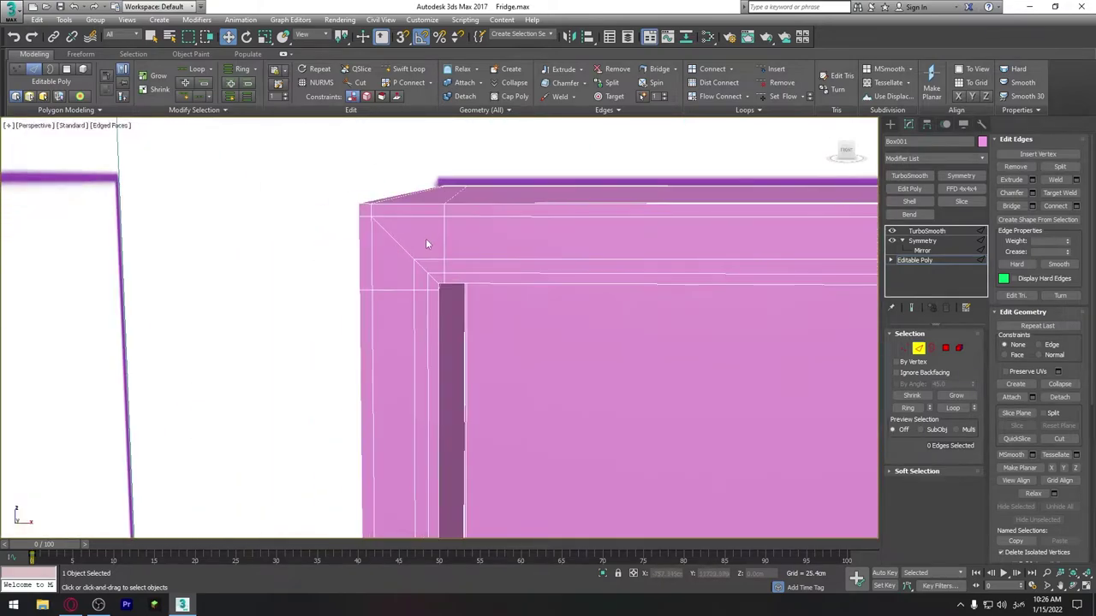
scroll(419, 216, "up", 2)
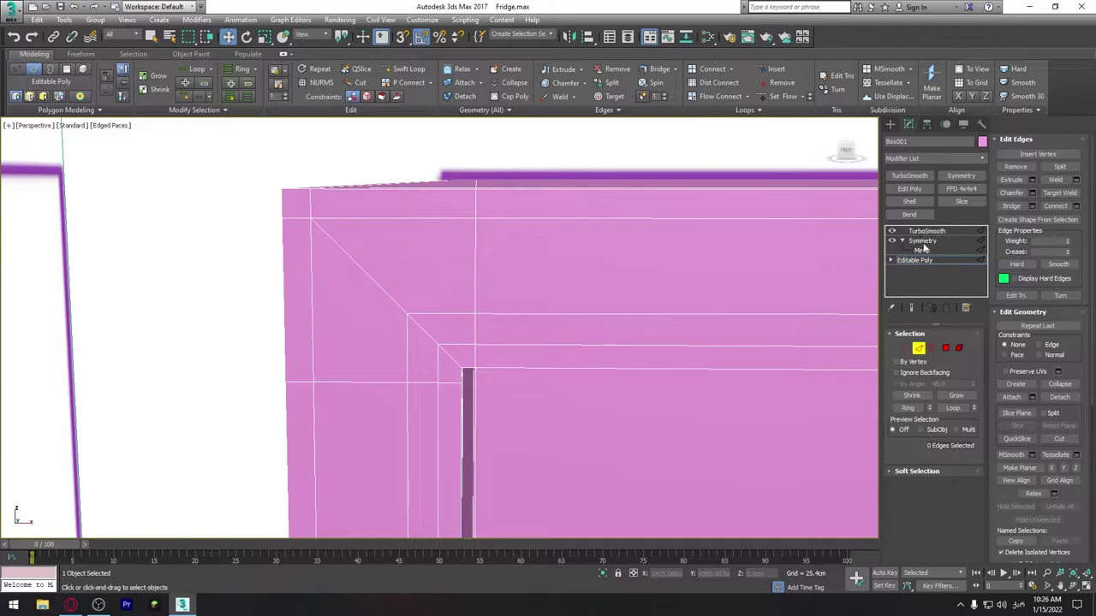
Step: Turn on Show End Result and orbit around the smoothed, mirrored fridge body
left_click(910, 308)
scroll(452, 266, "down", 2)
scroll(519, 282, "down", 2)
scroll(437, 286, "up", 3)
scroll(406, 320, "up", 3)
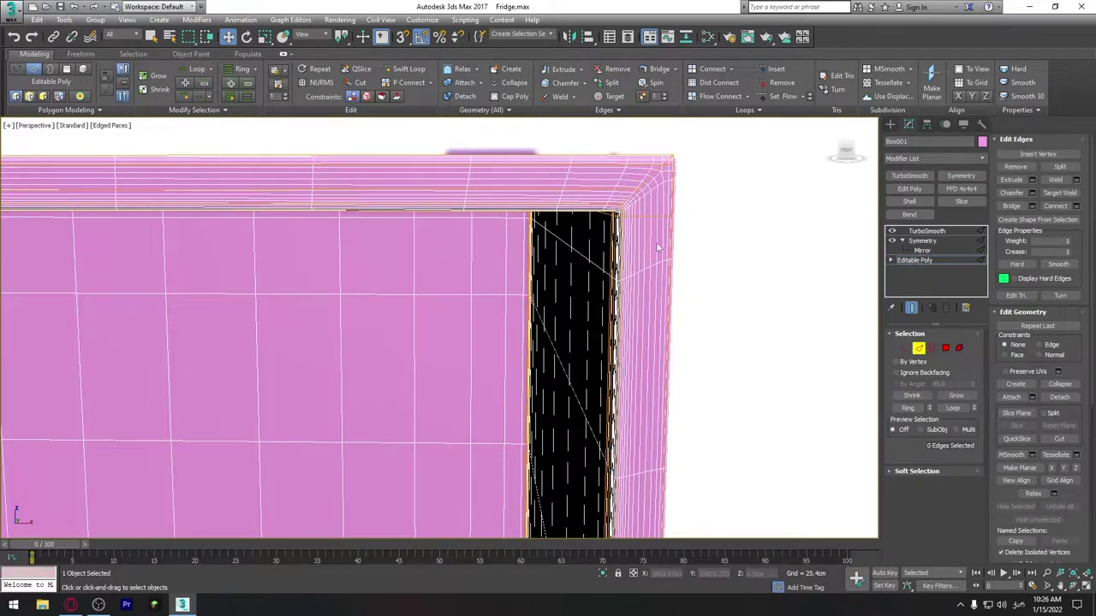
scroll(496, 261, "down", 2)
scroll(606, 259, "up", 3)
scroll(551, 291, "up", 2)
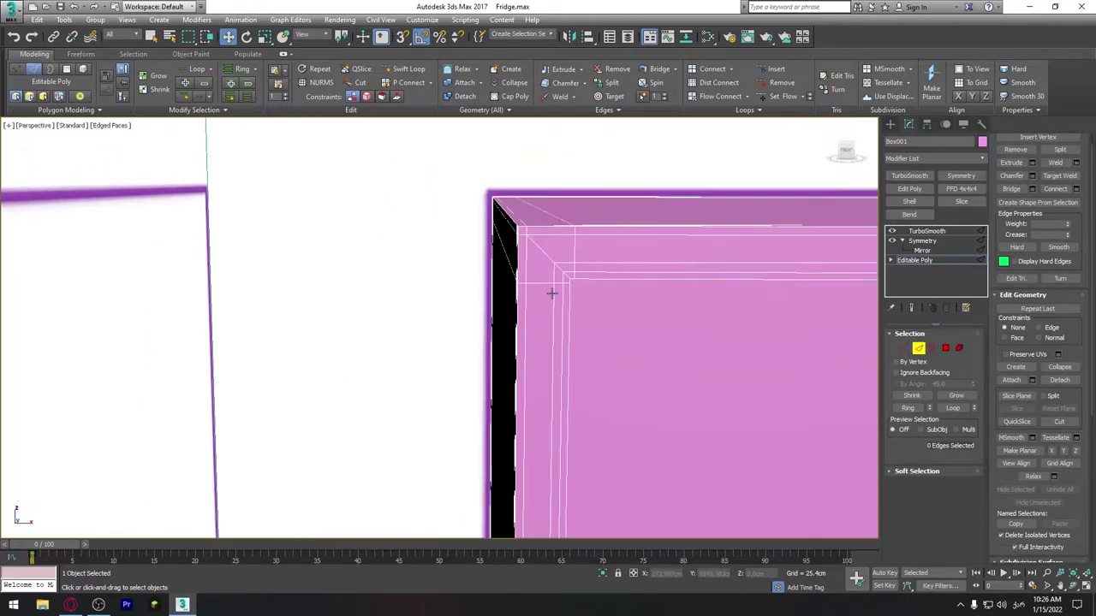
scroll(524, 248, "up", 2)
scroll(531, 244, "up", 1)
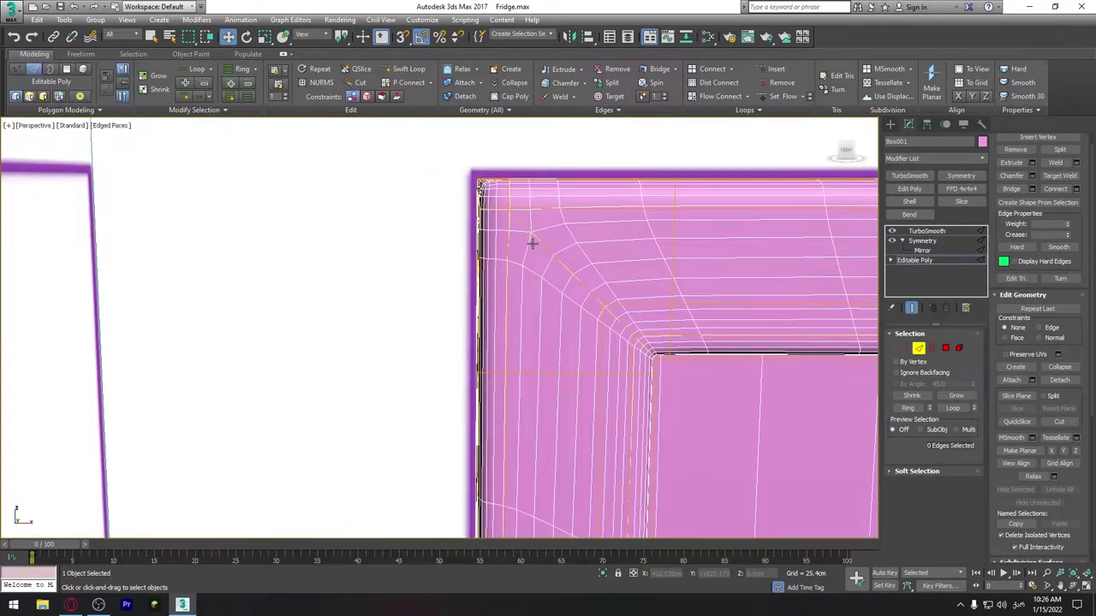
scroll(532, 243, "up", 1)
mouse_move(714, 325)
middle_mouse_down("alt")
mouse_move(679, 293)
mouse_move(673, 330)
middle_mouse_up("alt")
scroll(611, 342, "down", 2)
scroll(497, 337, "up", 3)
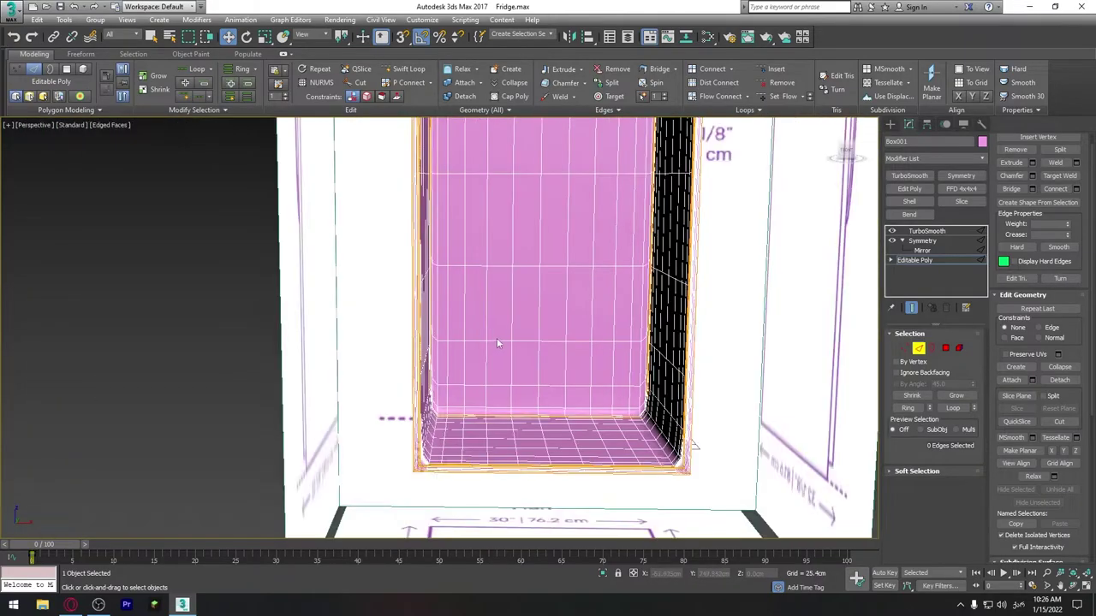
middle_click_drag(496, 342, 513, 280, "alt")
scroll(474, 289, "up", 4)
scroll(573, 259, "up", 2)
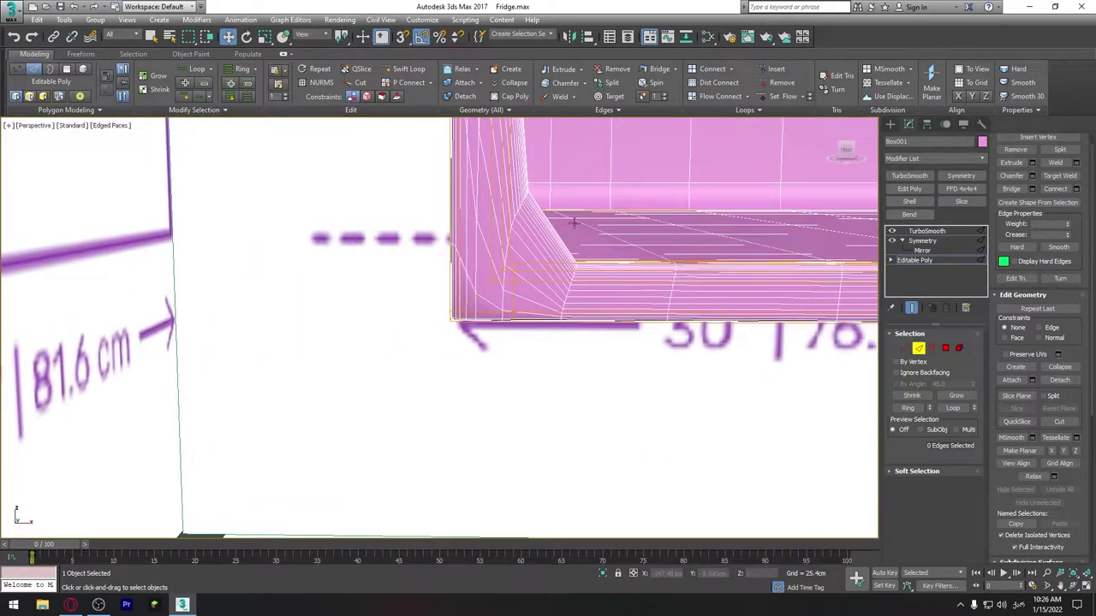
scroll(573, 222, "down", 2)
scroll(543, 252, "down", 2)
scroll(543, 266, "down", 2)
scroll(411, 243, "up", 1)
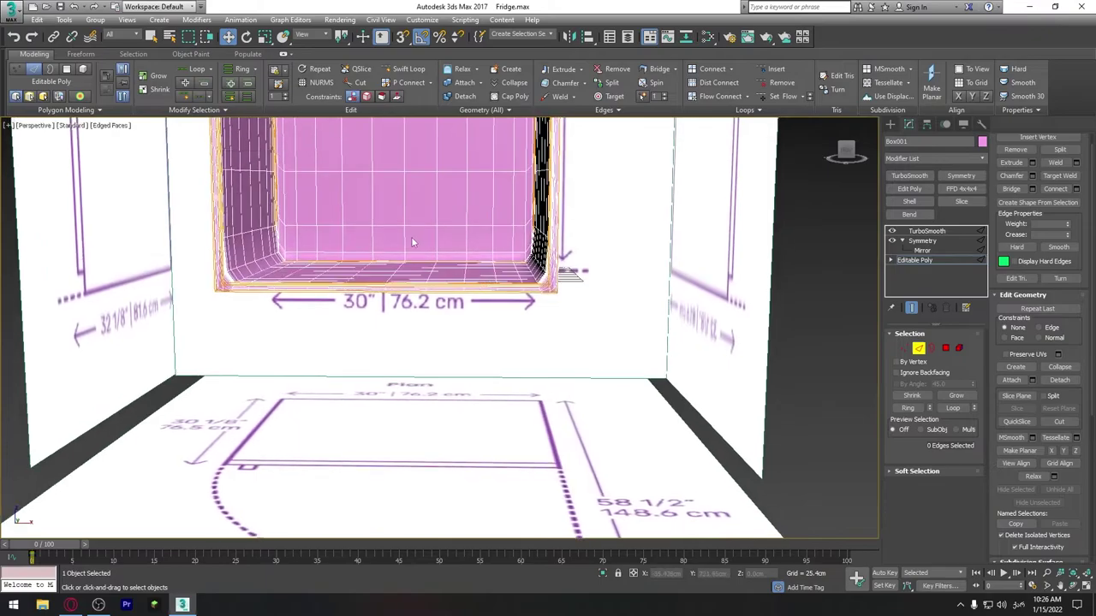
mouse_move(411, 244)
middle_mouse_down("alt")
mouse_move(533, 274)
mouse_move(548, 348)
mouse_move(577, 249)
middle_mouse_up("alt")
scroll(441, 246, "up", 3)
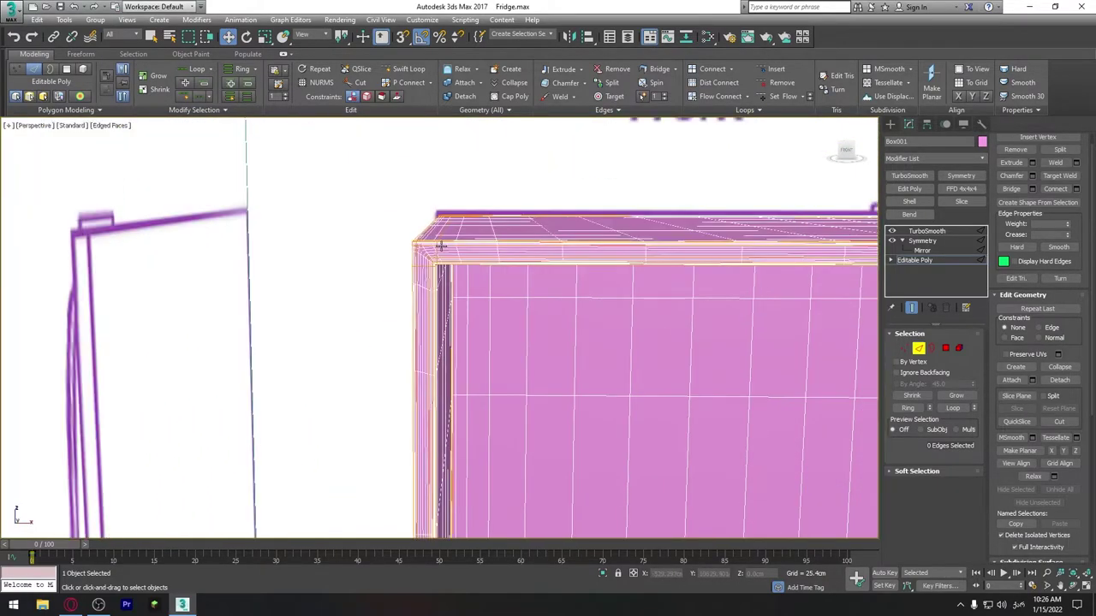
scroll(441, 247, "up", 1)
scroll(465, 274, "up", 2)
scroll(467, 225, "down", 2)
scroll(482, 277, "down", 5)
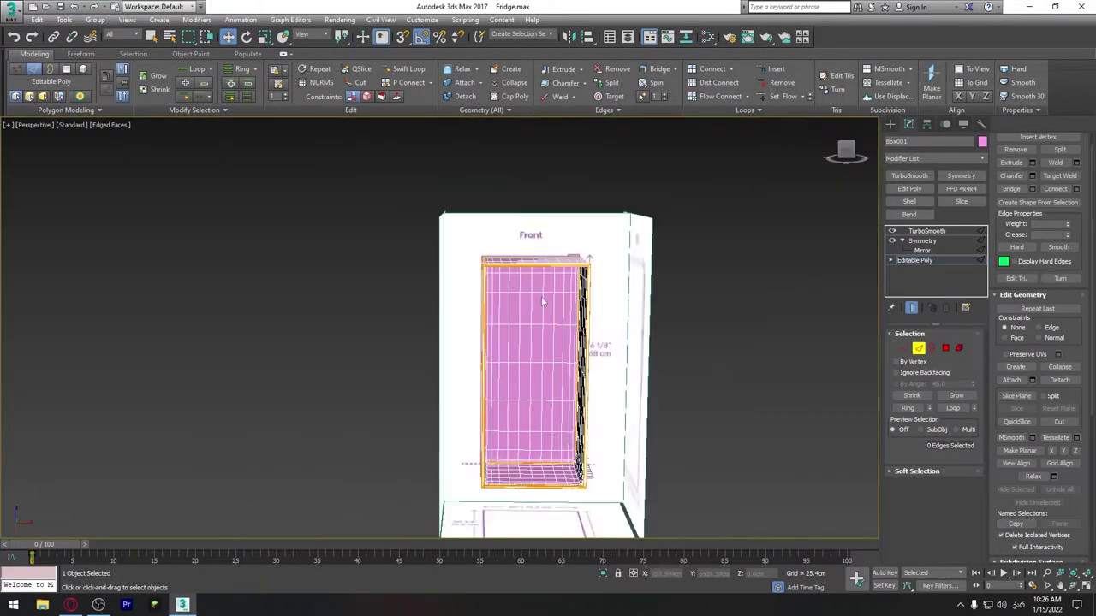
scroll(542, 302, "up", 1)
scroll(513, 352, "up", 4)
scroll(502, 363, "up", 2)
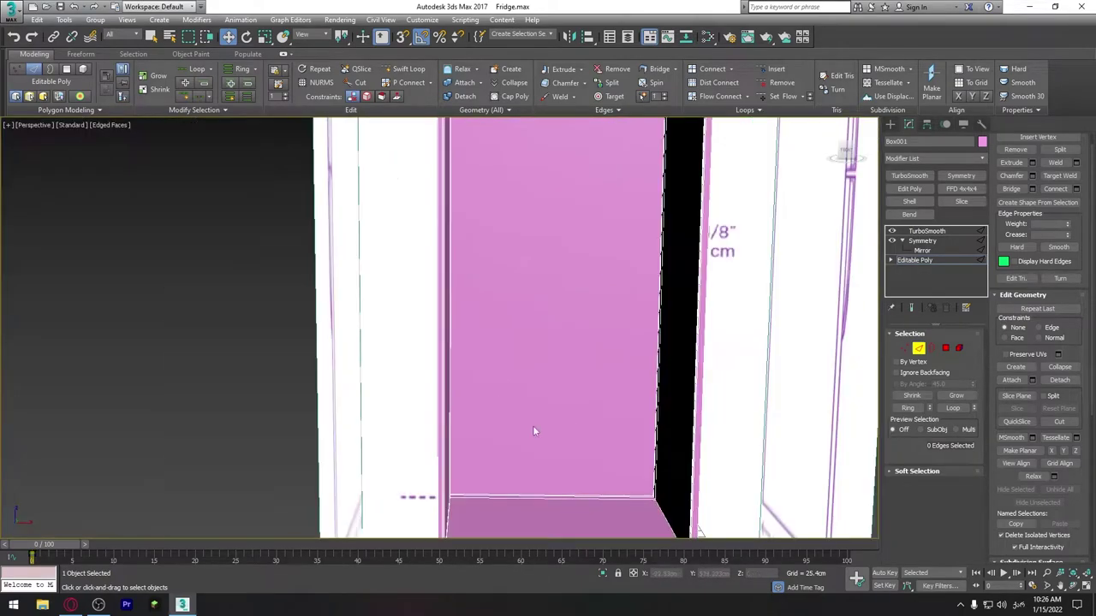
mouse_move(533, 430)
middle_mouse_down("alt")
mouse_move(518, 470)
mouse_move(563, 314)
middle_mouse_up("alt")
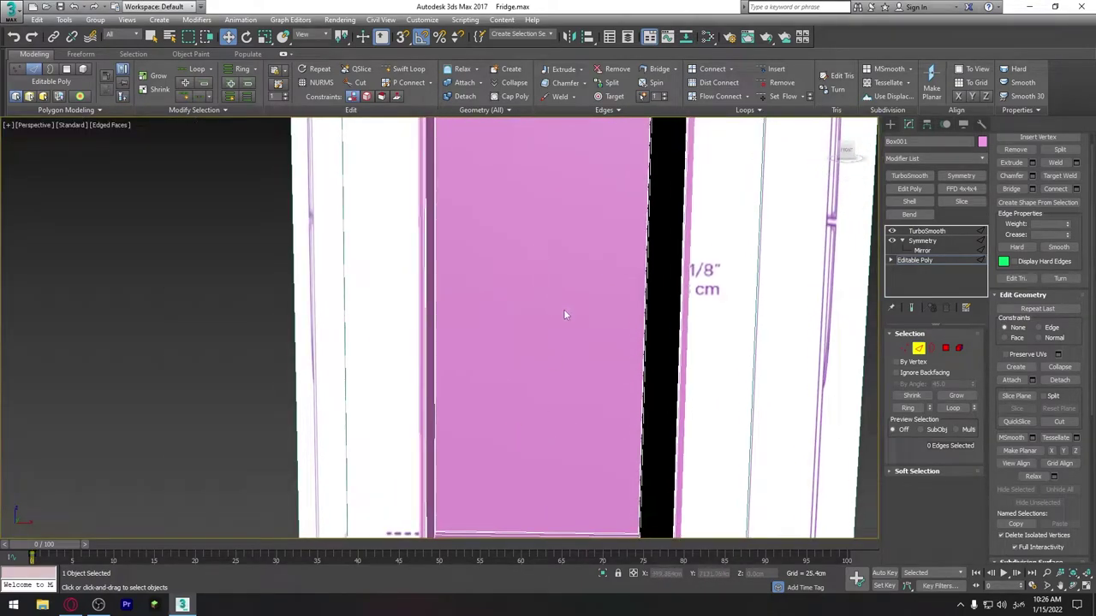
Step: Add a second Symmetry modifier above the first, with its Mirror Axis set to Z
left_click(921, 241)
left_click(954, 175)
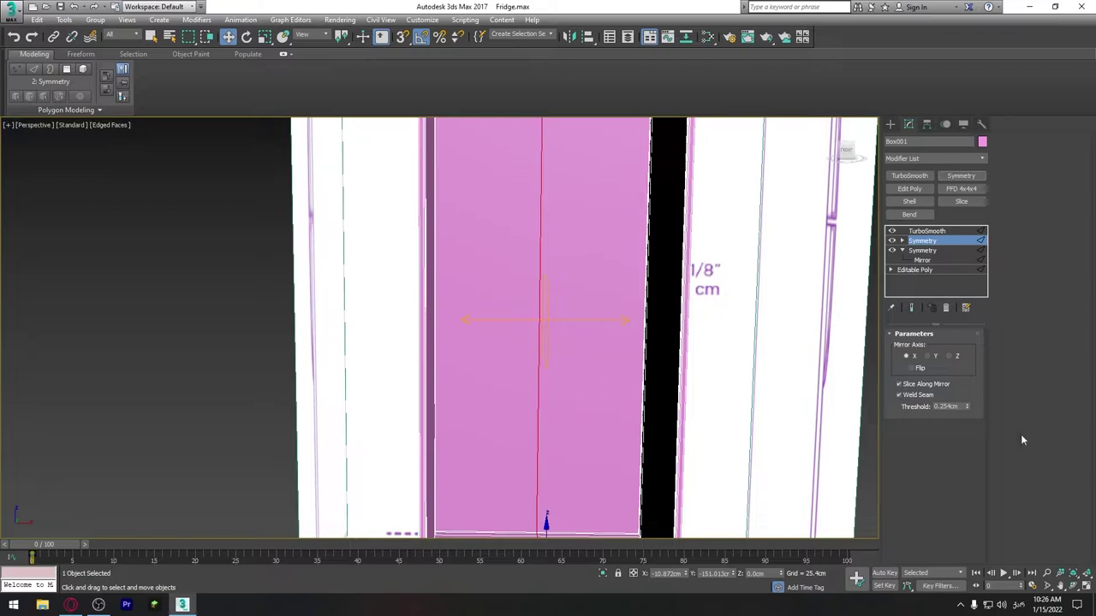
left_click(948, 357)
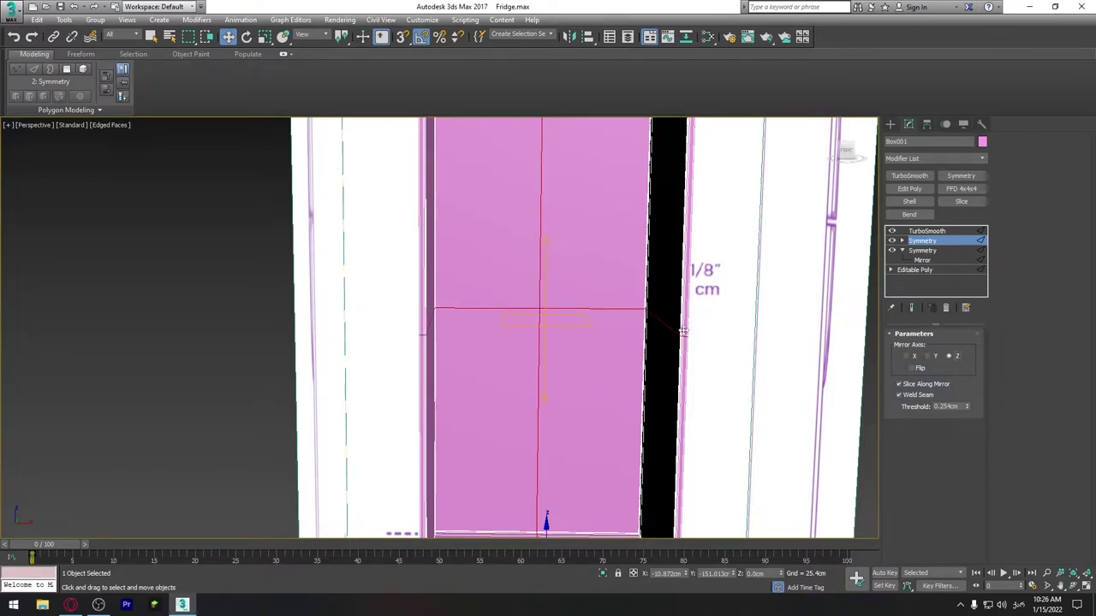
Step: Toggle Show End Result with Ctrl+E and zoom around the fully mirrored fridge body
scroll(685, 330, "down", 3)
mouse_move(587, 350)
middle_mouse_down("alt")
mouse_move(587, 293)
mouse_move(477, 321)
middle_mouse_up("alt")
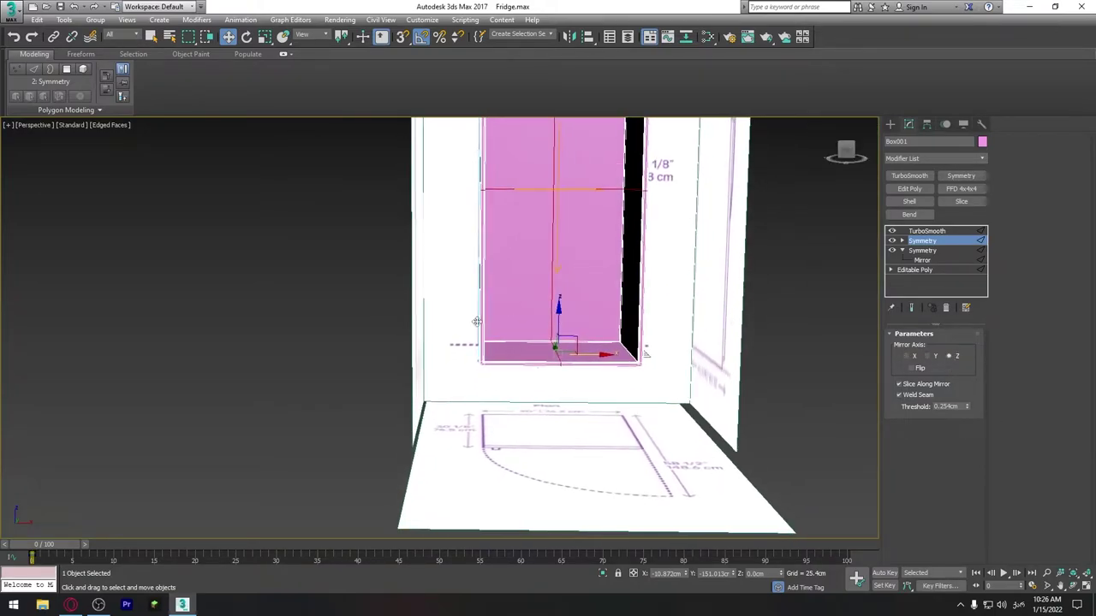
scroll(477, 321, "up", 3)
scroll(468, 369, "up", 2)
scroll(531, 339, "up", 2)
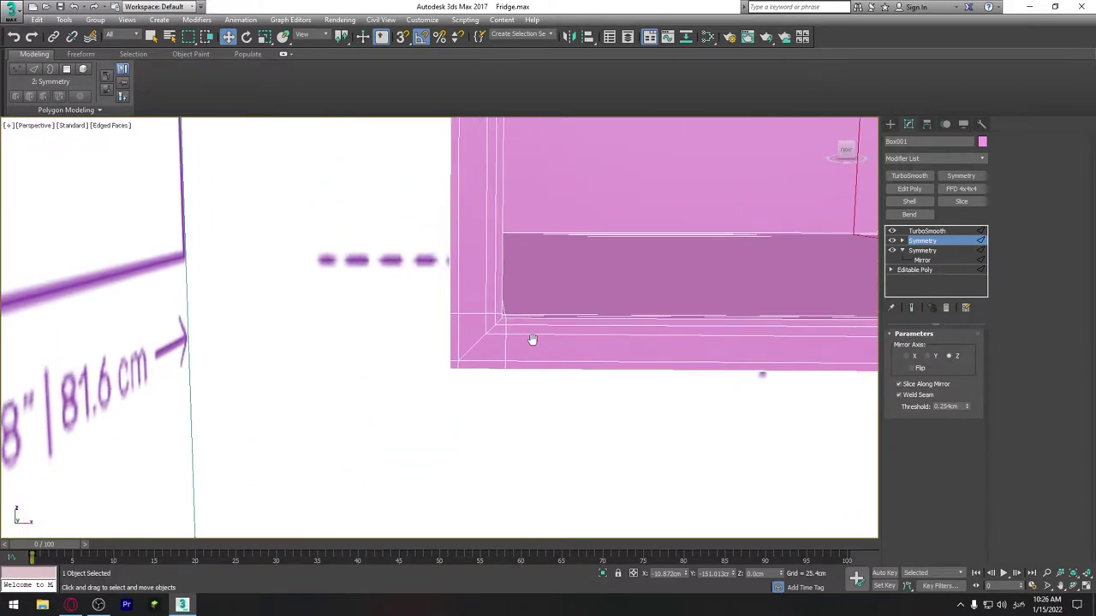
key("ctrl+e")
scroll(534, 337, "down", 1)
scroll(534, 338, "down", 2)
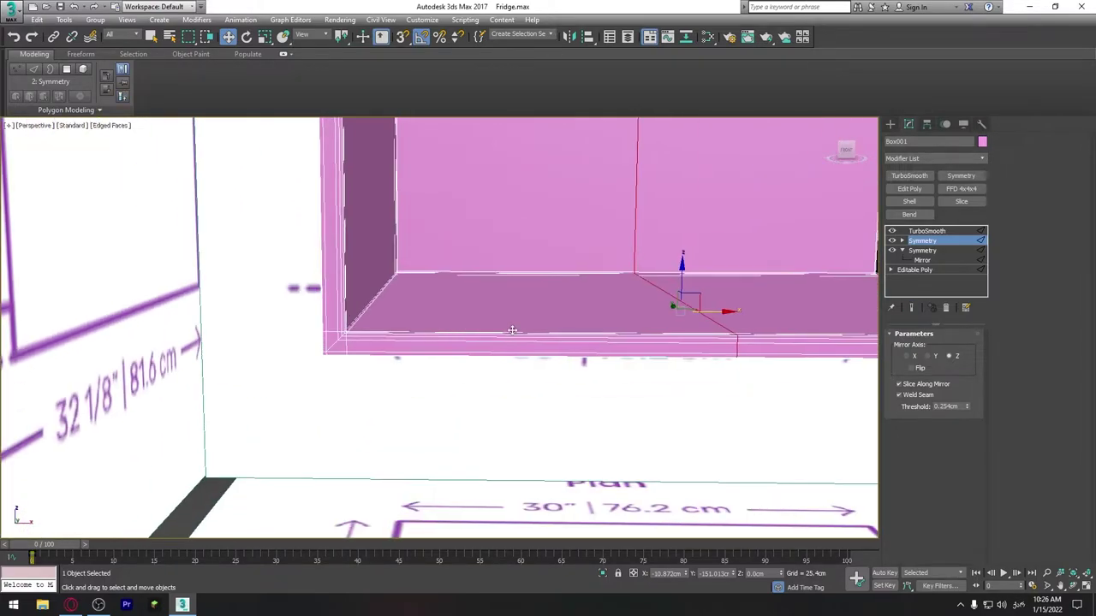
scroll(565, 347, "down", 3)
scroll(585, 360, "down", 1)
scroll(585, 360, "up", 2)
scroll(543, 352, "up", 3)
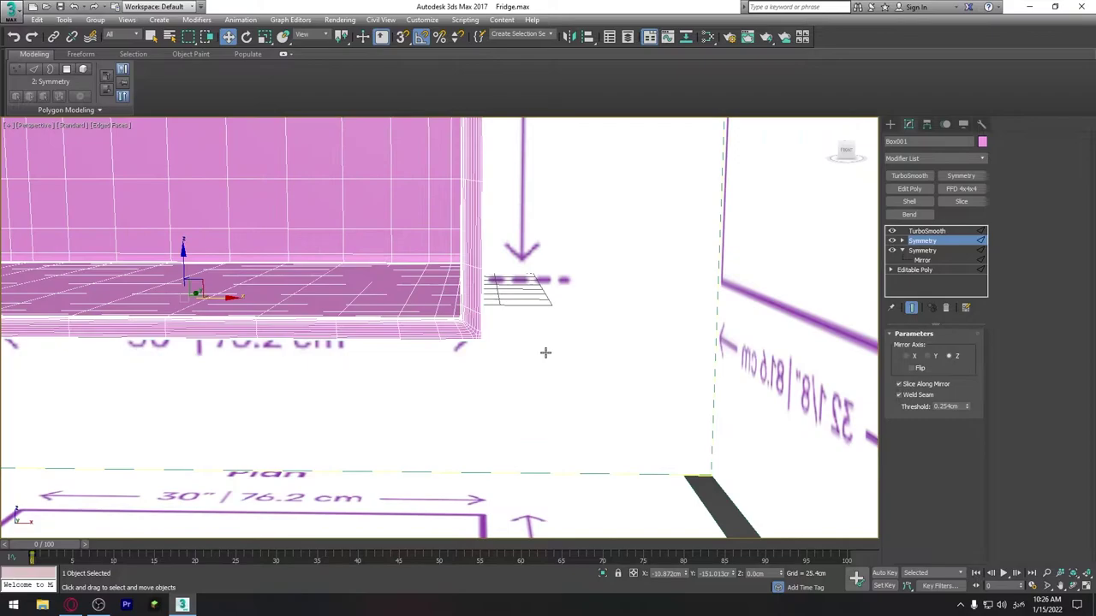
scroll(586, 349, "down", 3)
scroll(586, 349, "down", 3)
scroll(567, 416, "up", 5)
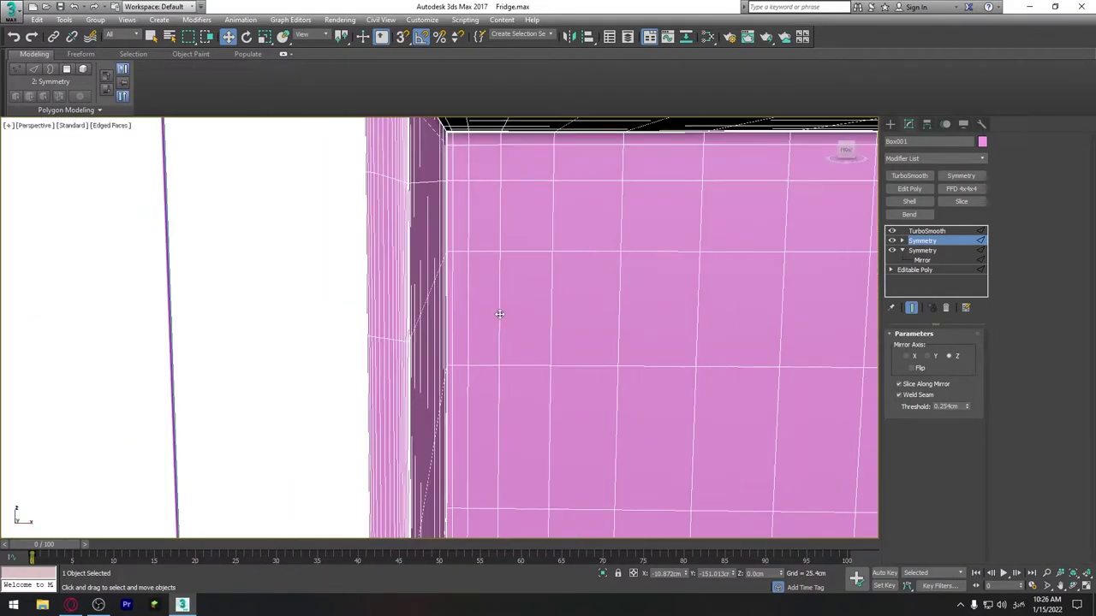
scroll(497, 318, "down", 2)
scroll(534, 371, "down", 1)
scroll(488, 325, "down", 3)
scroll(582, 316, "up", 1)
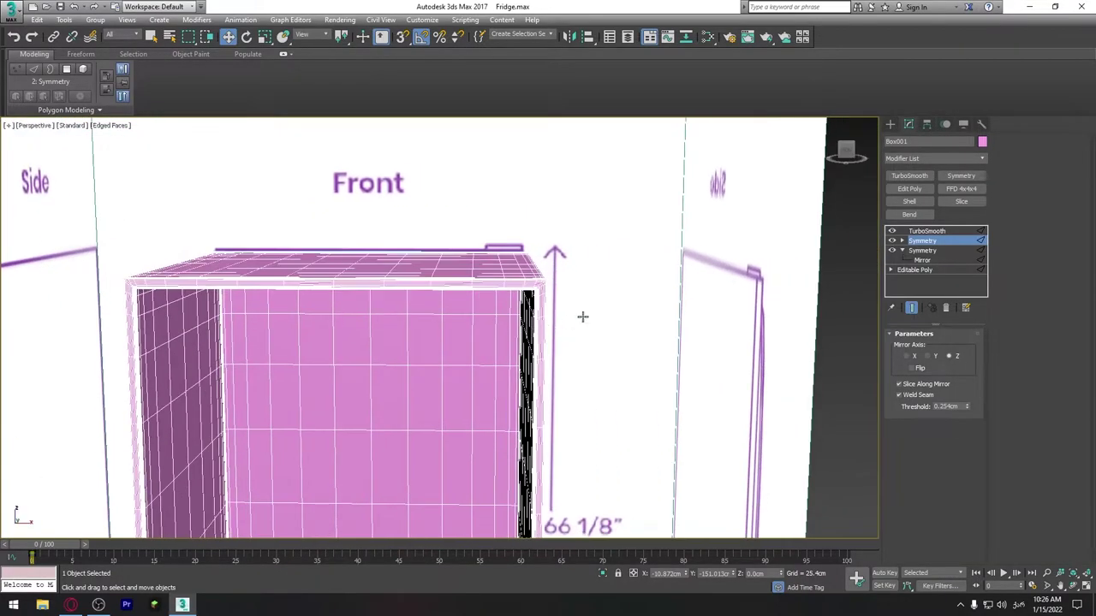
Step: Deselect the fridge body and view it straight on from the Front
mouse_move(611, 317)
middle_mouse_down("alt")
mouse_move(526, 315)
mouse_move(470, 338)
mouse_move(470, 320)
mouse_move(457, 317)
mouse_move(591, 313)
middle_mouse_up("alt")
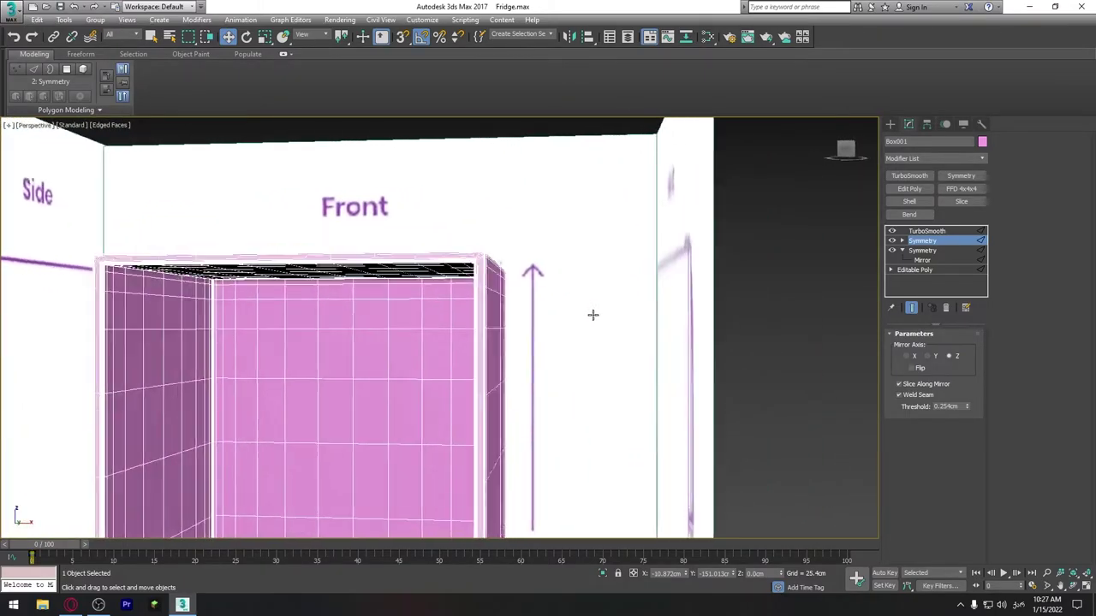
key("t")
left_click(377, 292)
key("f")
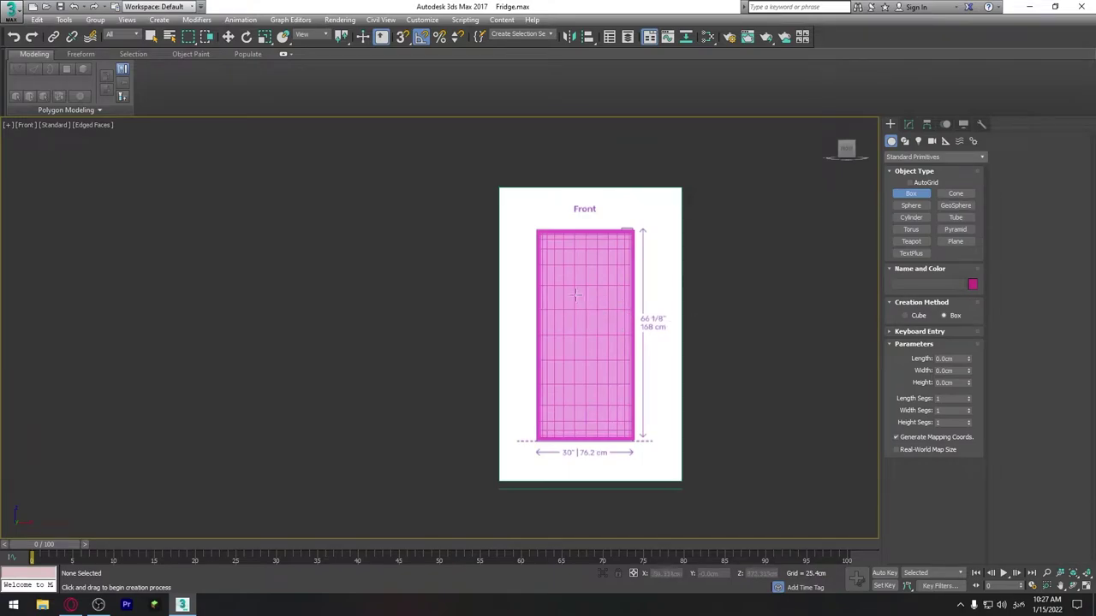
Step: Draw a new box in Perspective along the fridge front, raised to the fridge's full height
key("w")
left_click(600, 306)
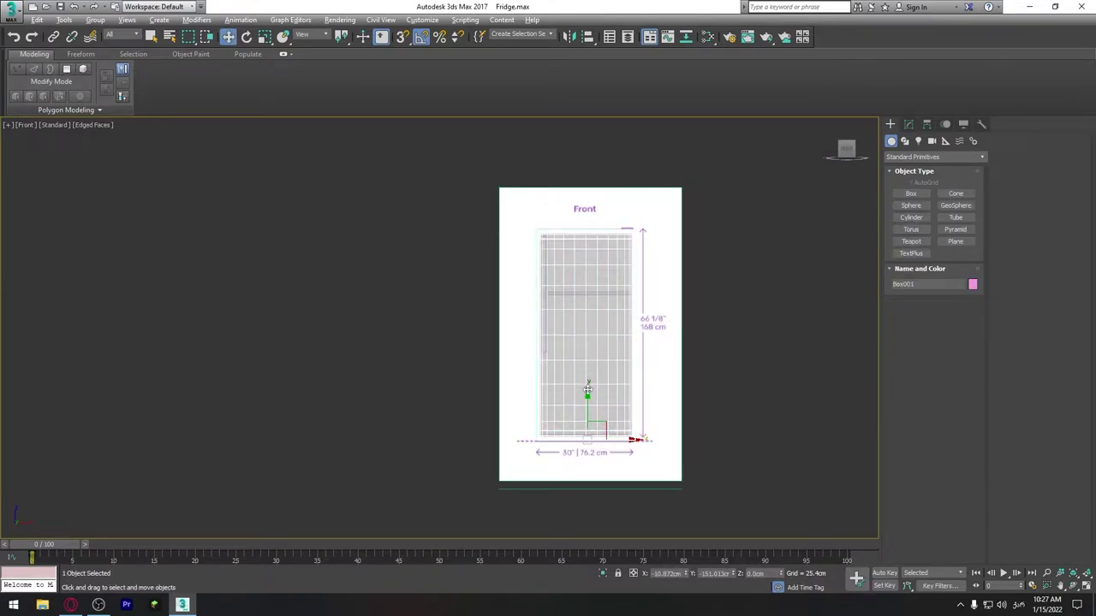
scroll(587, 391, "up", 3)
left_click(914, 194)
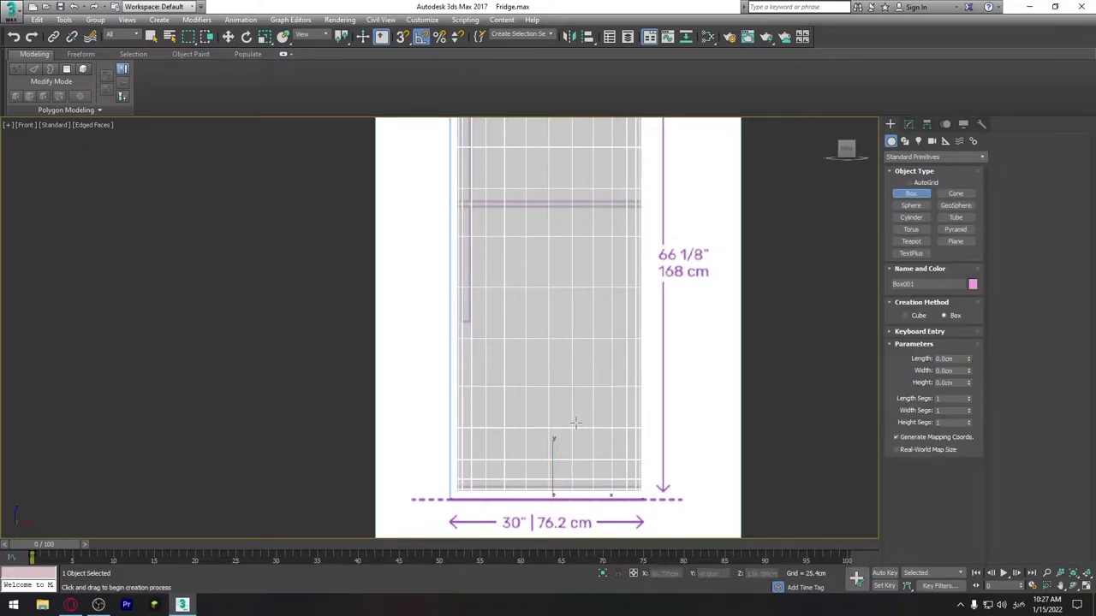
key("p")
mouse_move(478, 495)
middle_mouse_down("alt")
mouse_move(543, 331)
mouse_move(514, 322)
middle_mouse_up("alt")
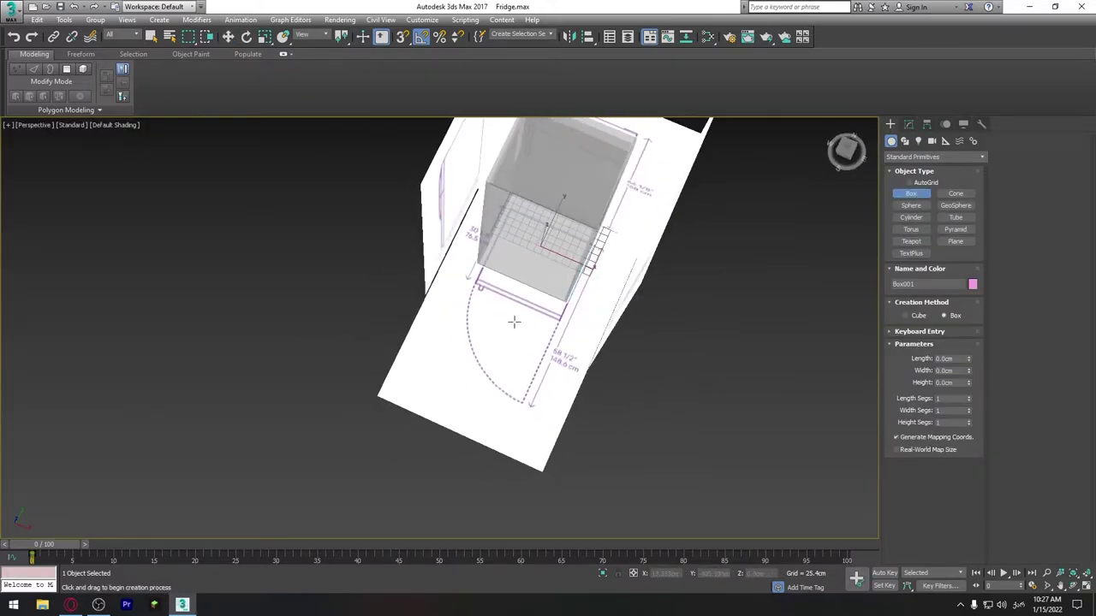
left_click_drag(480, 288, 562, 317)
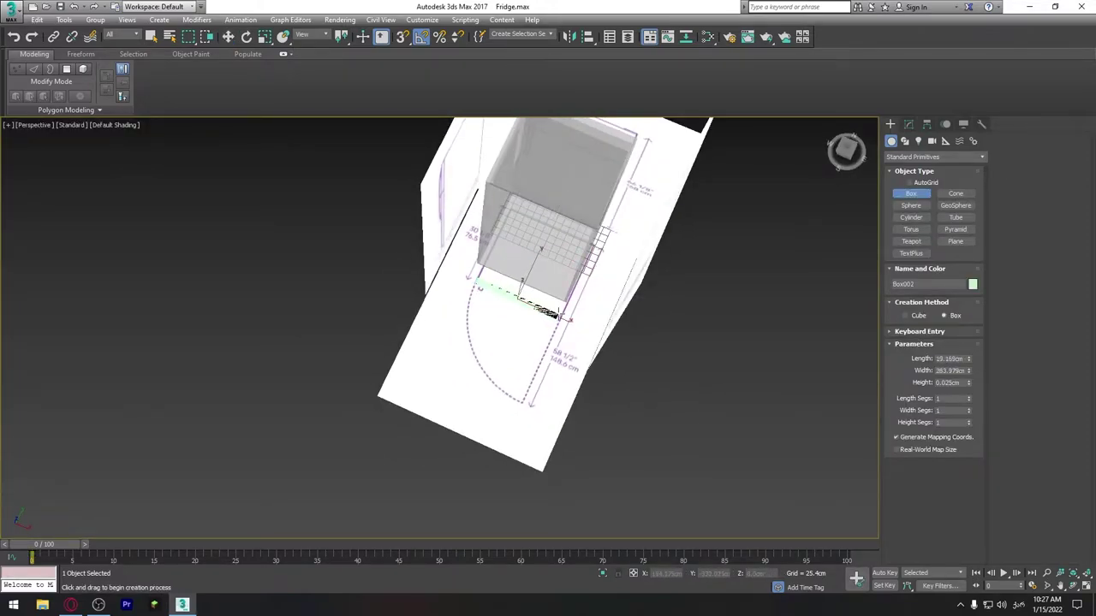
middle_click_drag(563, 271, 582, 201, "alt")
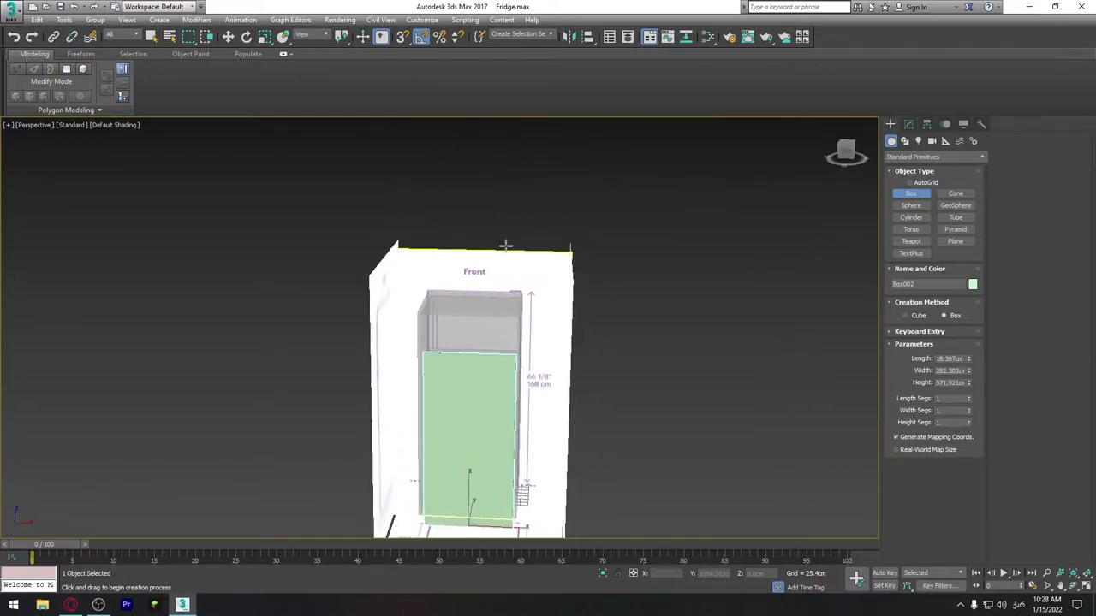
Step: Make the new door box see-through with Alt+X in the Front view and select Box002
key("f")
scroll(556, 378, "up", 1)
scroll(567, 345, "down", 3)
key("alt+x")
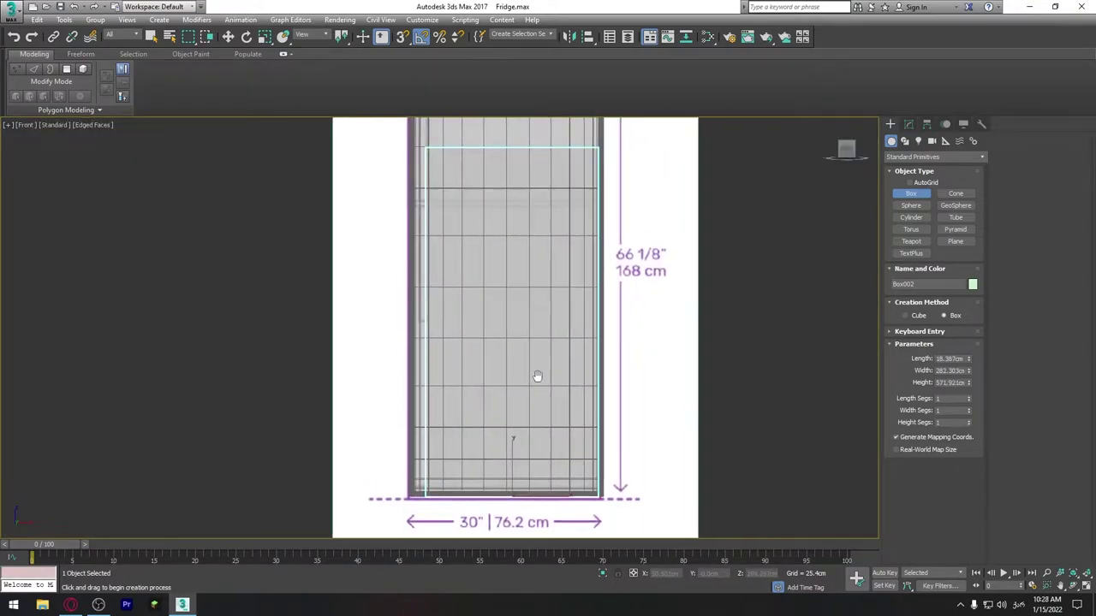
scroll(536, 374, "down", 3)
scroll(510, 349, "up", 2)
scroll(413, 360, "up", 1)
scroll(514, 351, "up", 2)
left_click(560, 350)
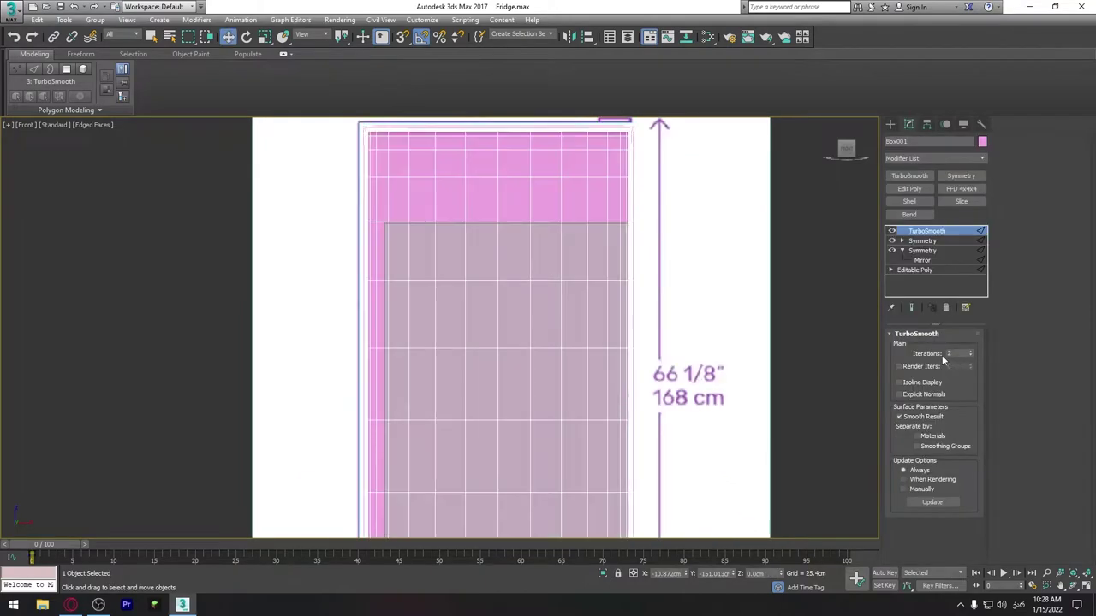
left_click(560, 350)
middle_click_drag(557, 374, 538, 317)
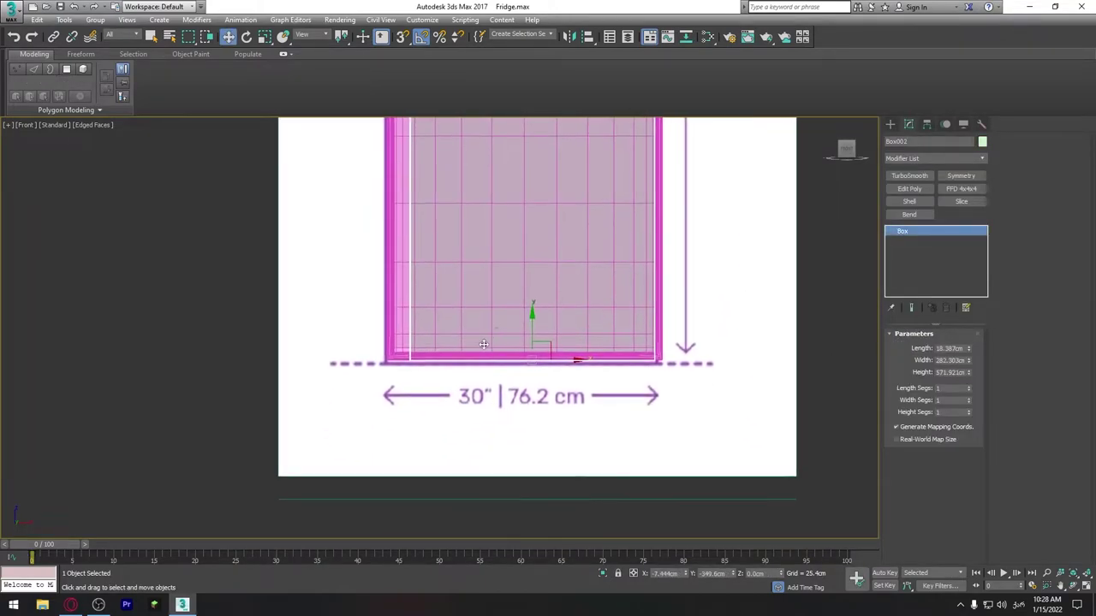
scroll(567, 328, "up", 2)
Step: Convert the Box002 door to an Editable Poly
right_click(569, 274)
mouse_move(599, 380)
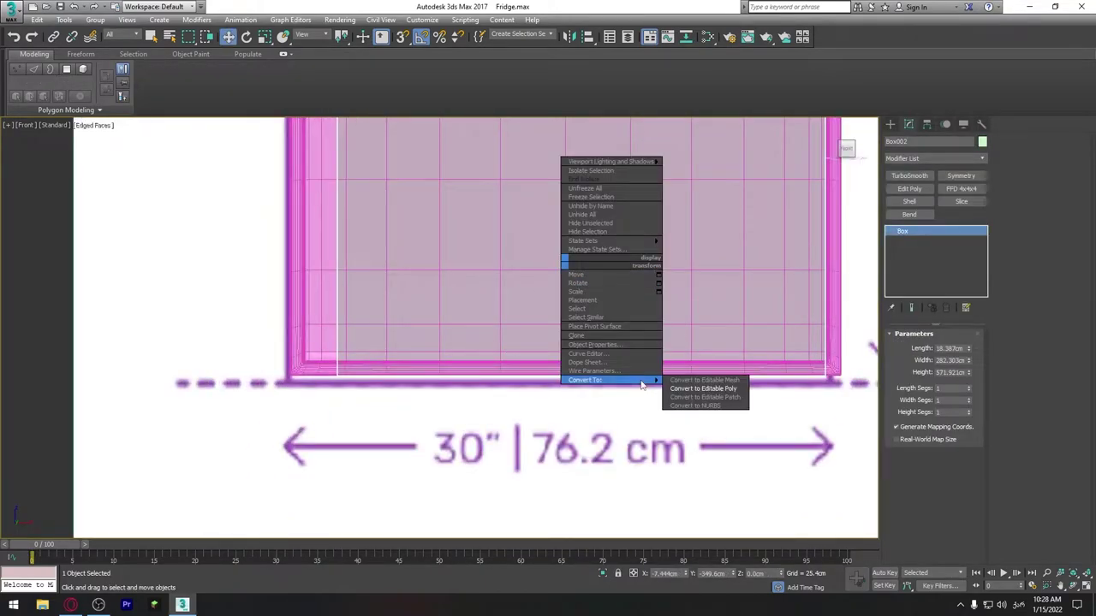
left_click(703, 390)
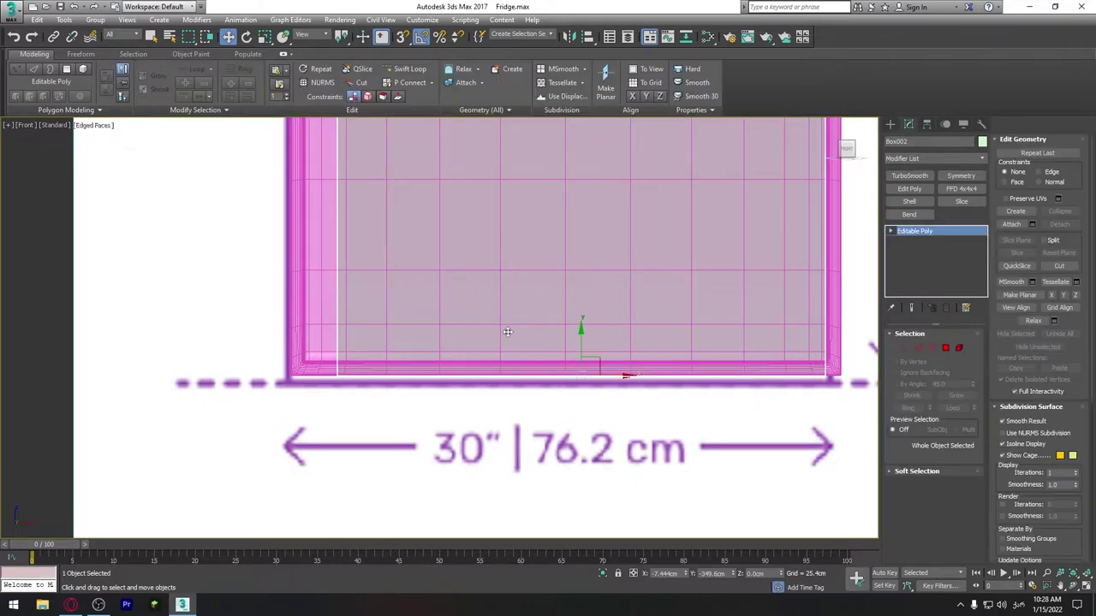
middle_click_drag(506, 330, 446, 332)
scroll(748, 394, "down", 2)
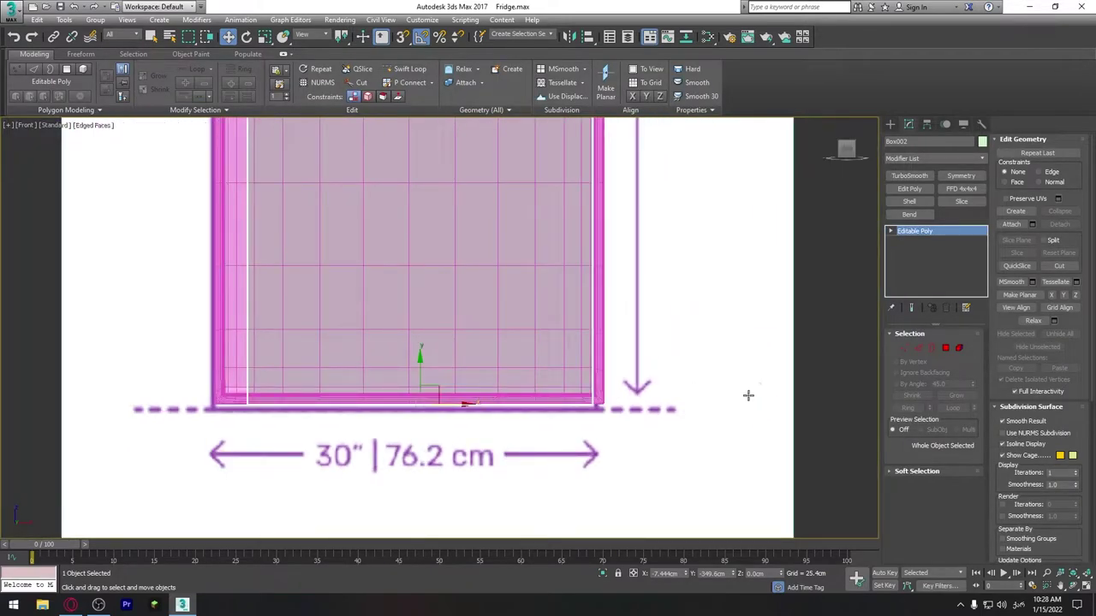
Step: In Vertex mode, pull the door's left-edge vertices in to the reference width
left_click(905, 347)
scroll(531, 357, "down", 2)
scroll(531, 357, "down", 3)
mouse_move(531, 357)
middle_mouse_down()
mouse_move(501, 360)
mouse_move(521, 398)
middle_mouse_up()
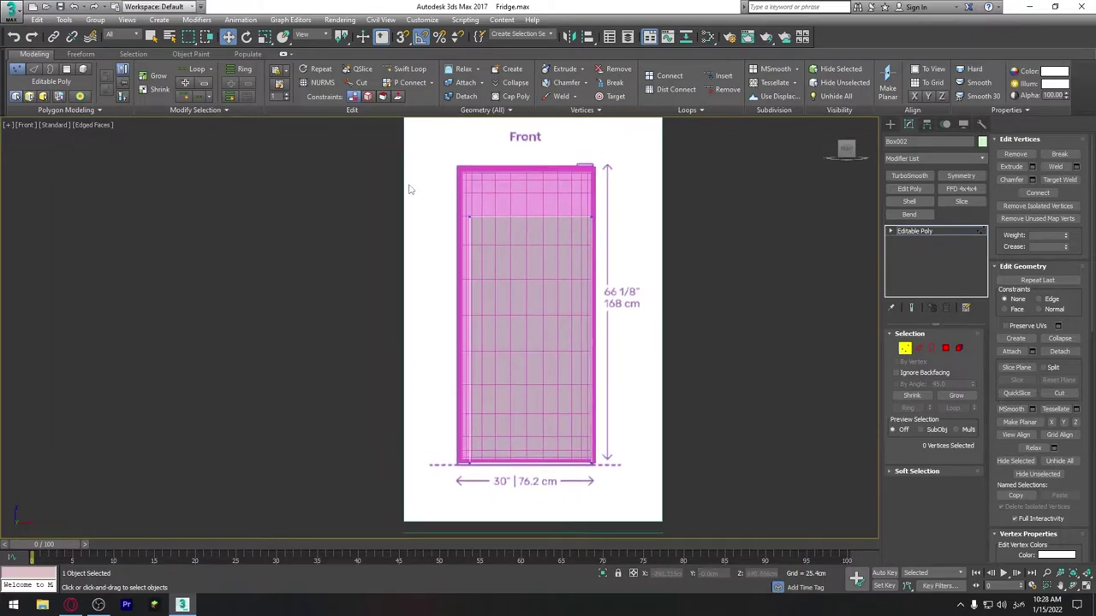
left_click_drag(519, 475, 502, 488)
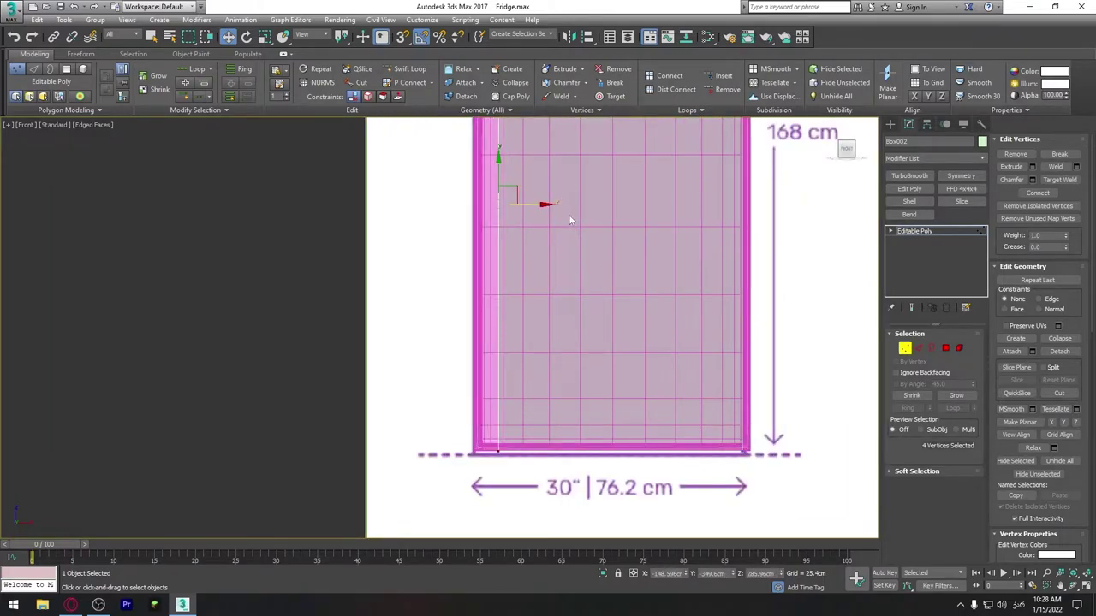
left_click_drag(539, 205, 524, 203)
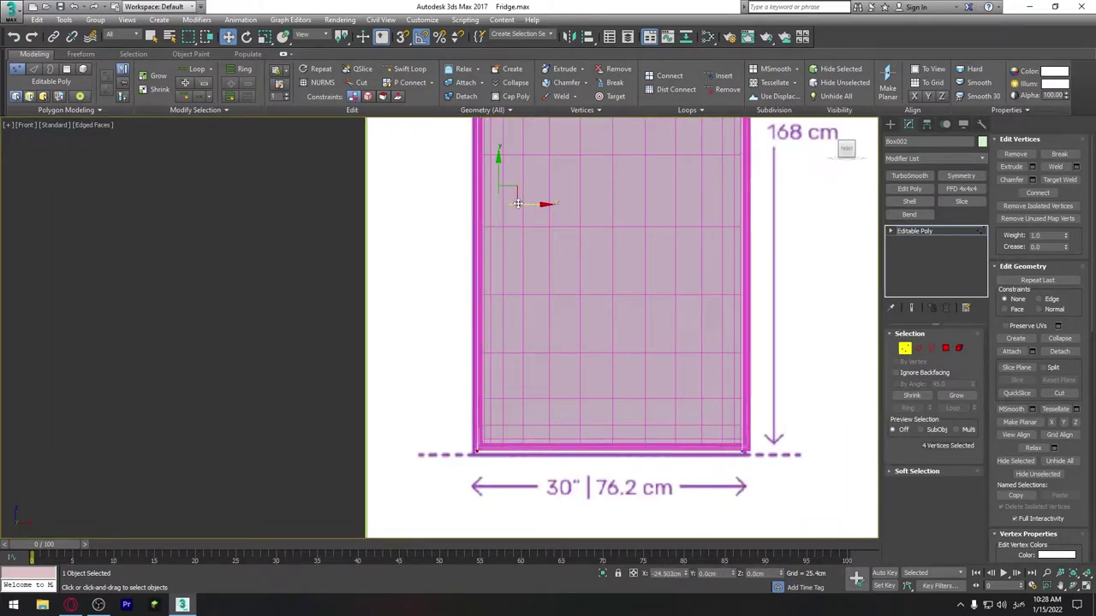
Step: Lower the door's top vertex row to about Z 485.75 cm, then inspect it in Perspective
middle_click_drag(516, 203, 309, 205)
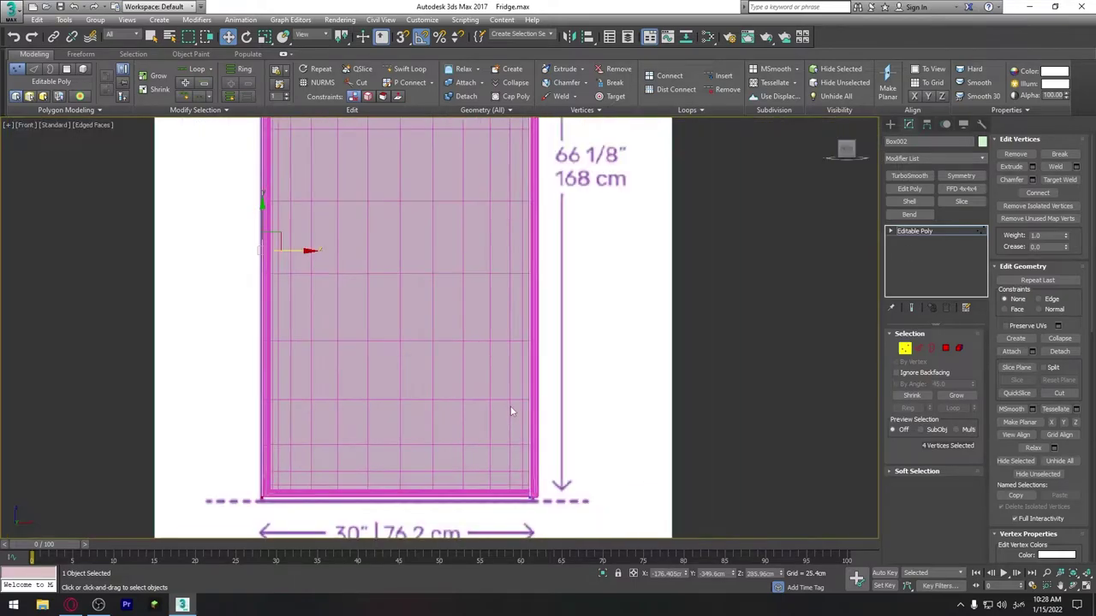
scroll(548, 342, "down", 2)
scroll(543, 225, "up", 2)
scroll(391, 403, "up", 2)
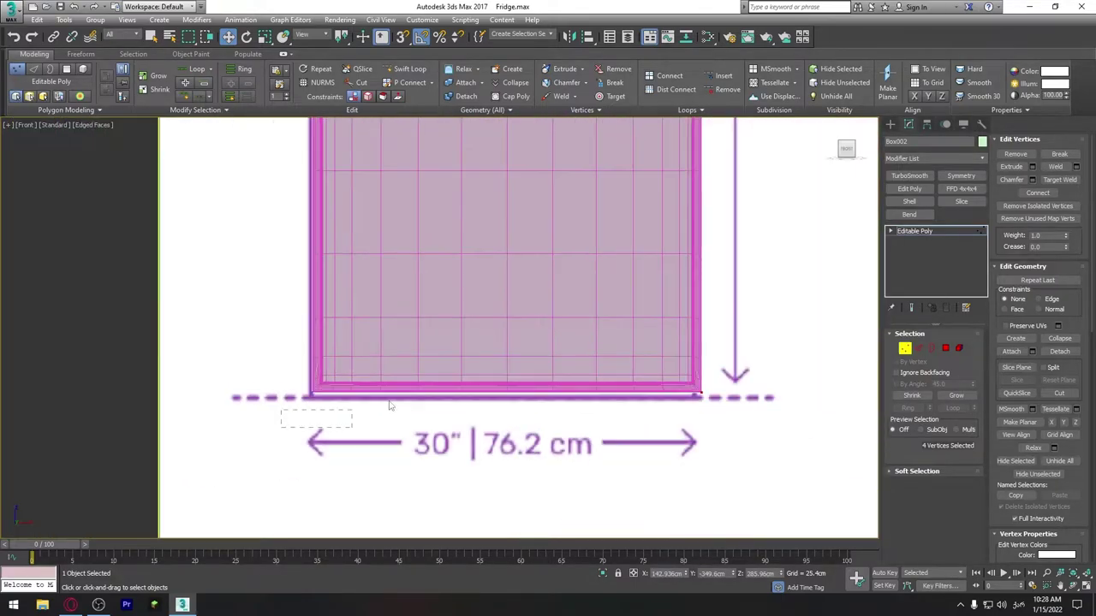
scroll(368, 342, "up", 2)
scroll(457, 308, "down", 3)
scroll(441, 248, "up", 5)
scroll(441, 249, "down", 5)
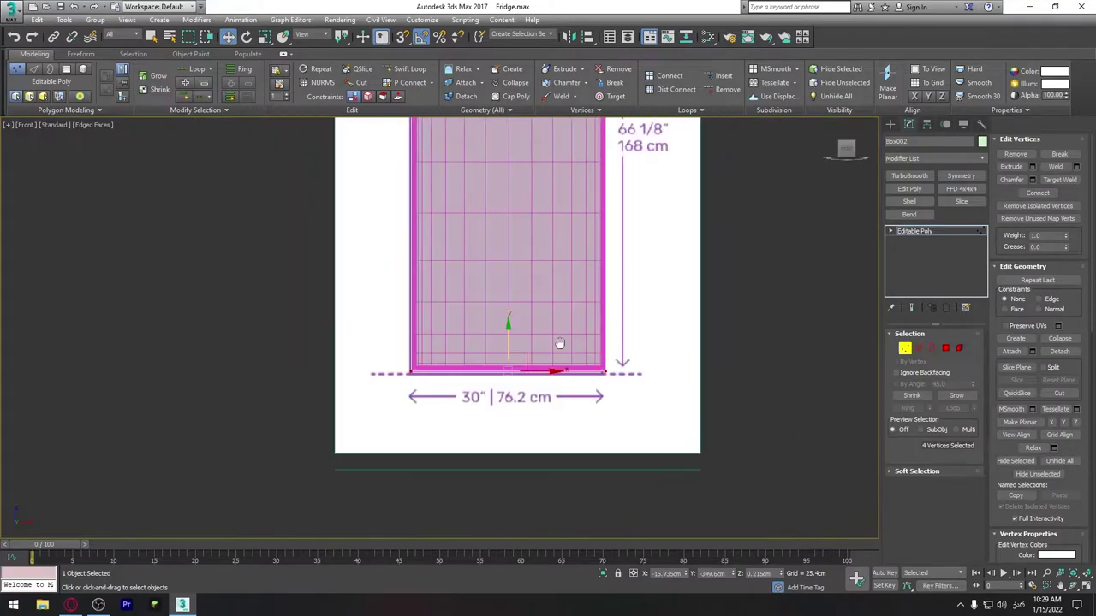
scroll(513, 257, "up", 4)
left_click(903, 348)
left_click(903, 349)
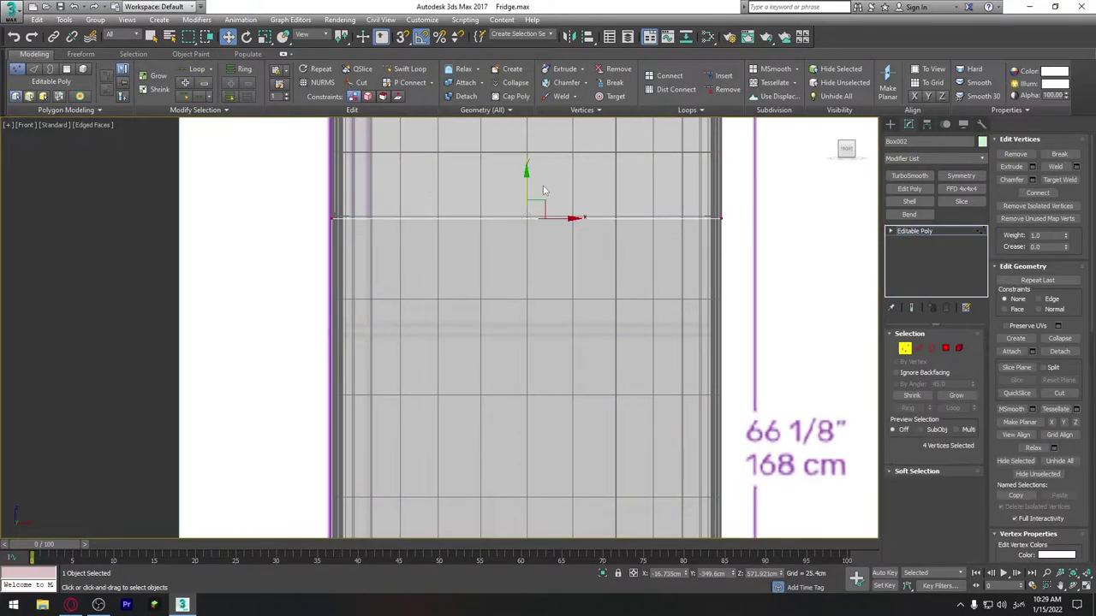
left_click_drag(526, 188, 499, 291)
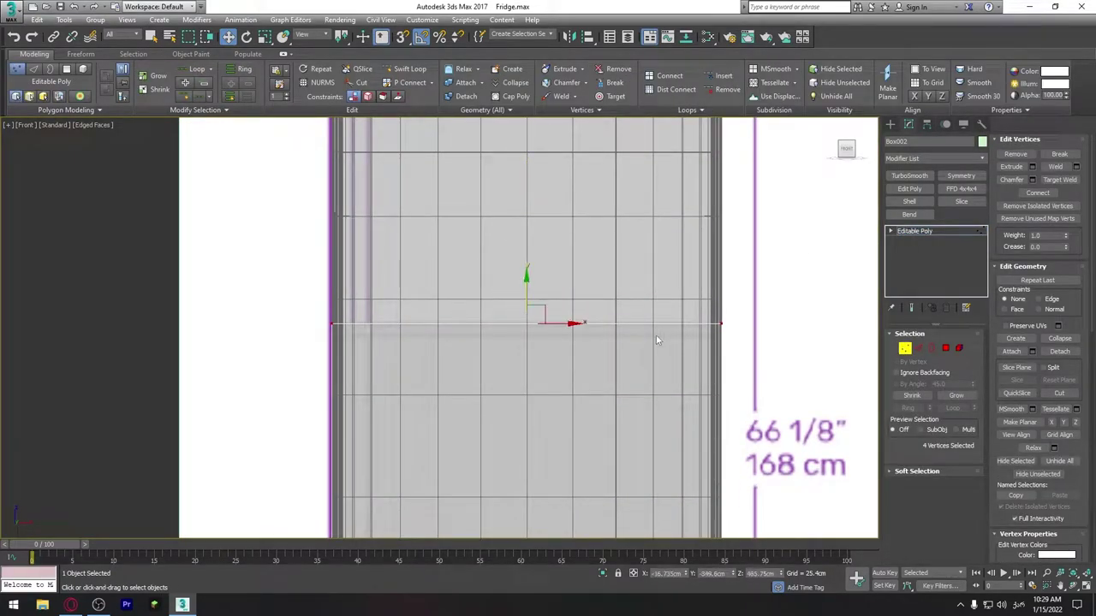
scroll(657, 339, "down", 3)
key("p")
mouse_move(593, 340)
middle_mouse_down("alt")
mouse_move(545, 404)
mouse_move(540, 385)
middle_mouse_up("alt")
Step: In the Left view, slide the door object along X against the fridge front
key("l")
scroll(521, 367, "up", 3)
scroll(530, 215, "down", 3)
scroll(521, 330, "down", 2)
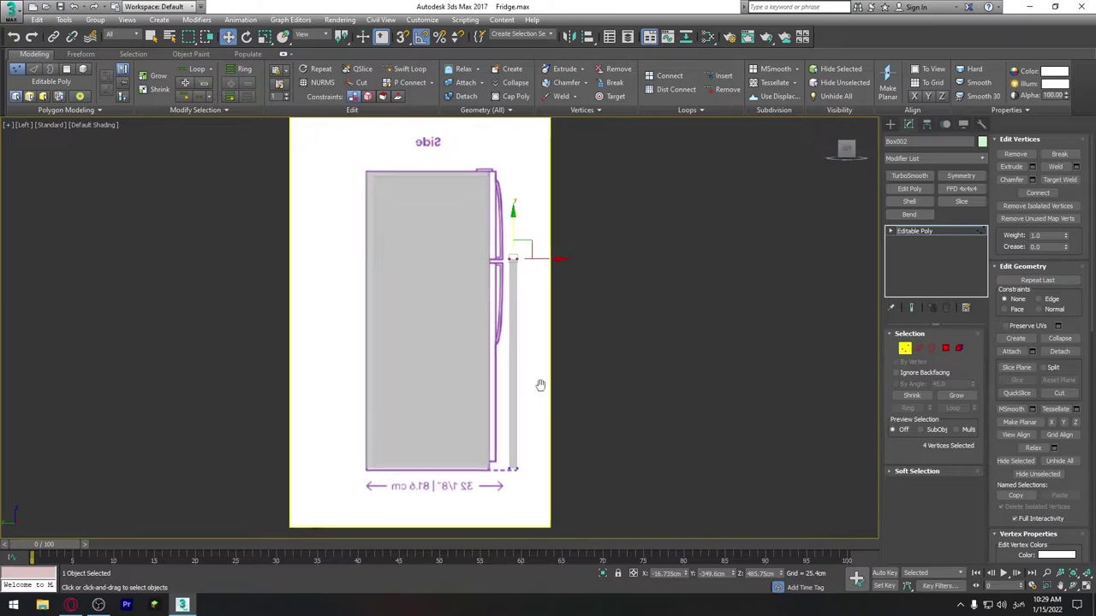
scroll(516, 370, "up", 2)
key("1")
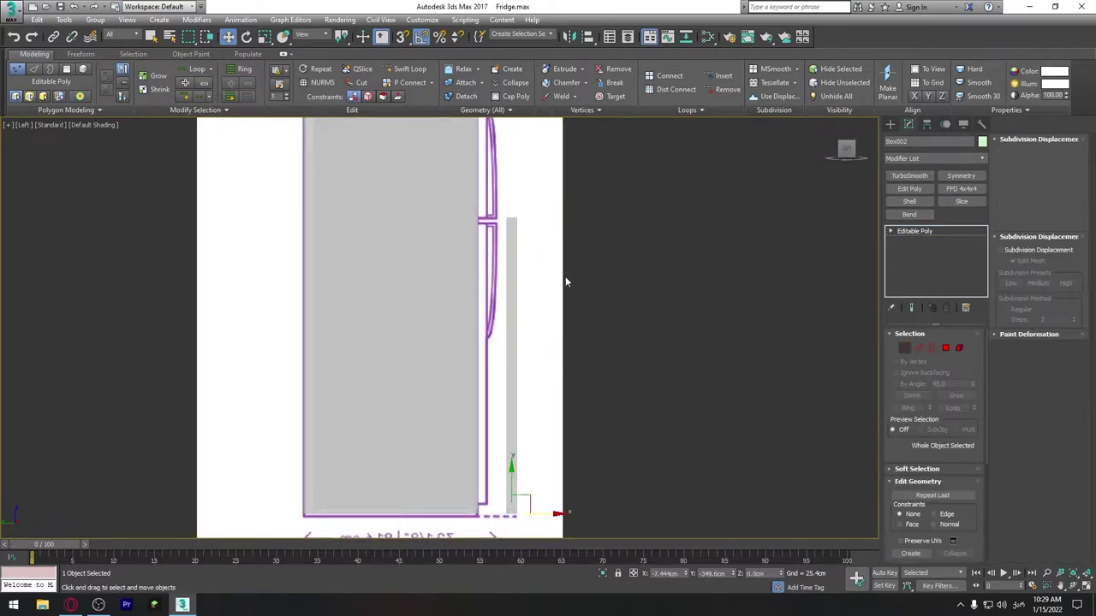
left_click_drag(551, 500, 521, 503)
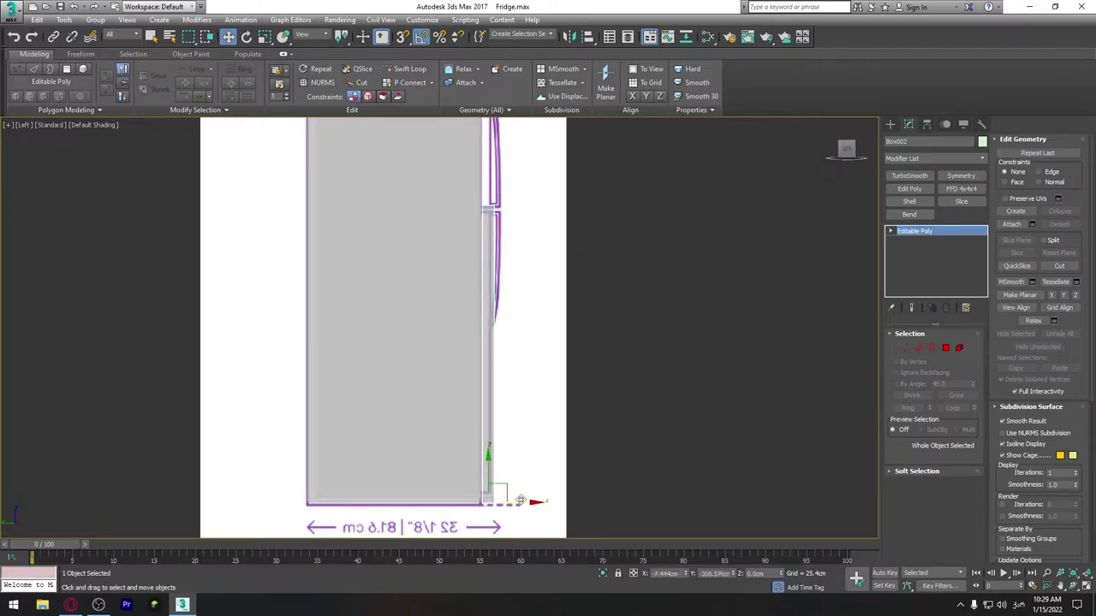
key("f")
middle_click_drag(588, 494, 520, 354)
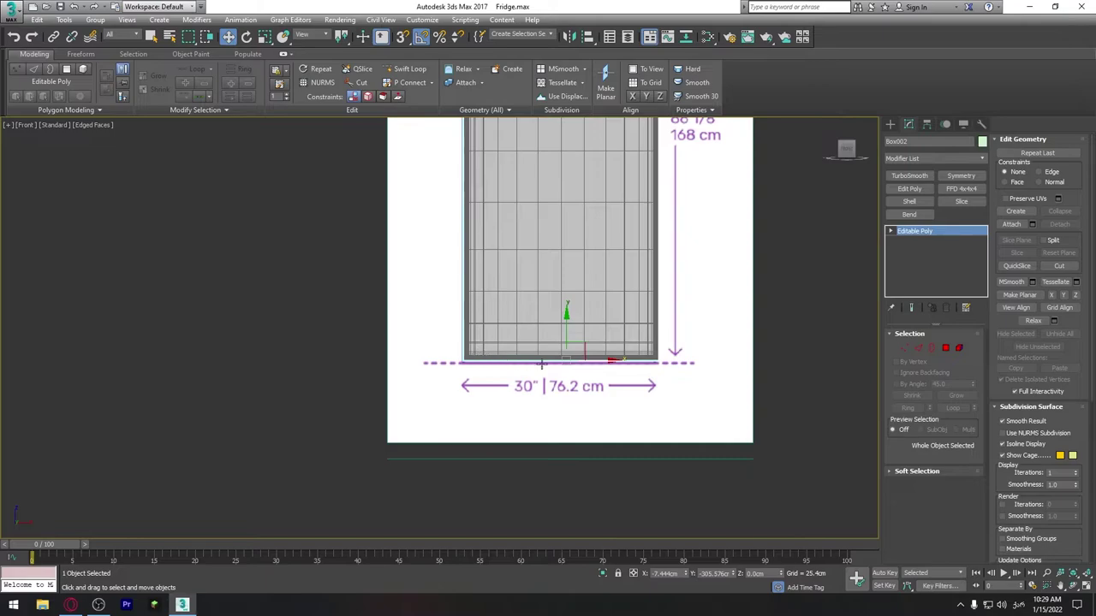
Step: Raise the door's bottom vertices to match the side reference, with Edged Faces shown
key("l")
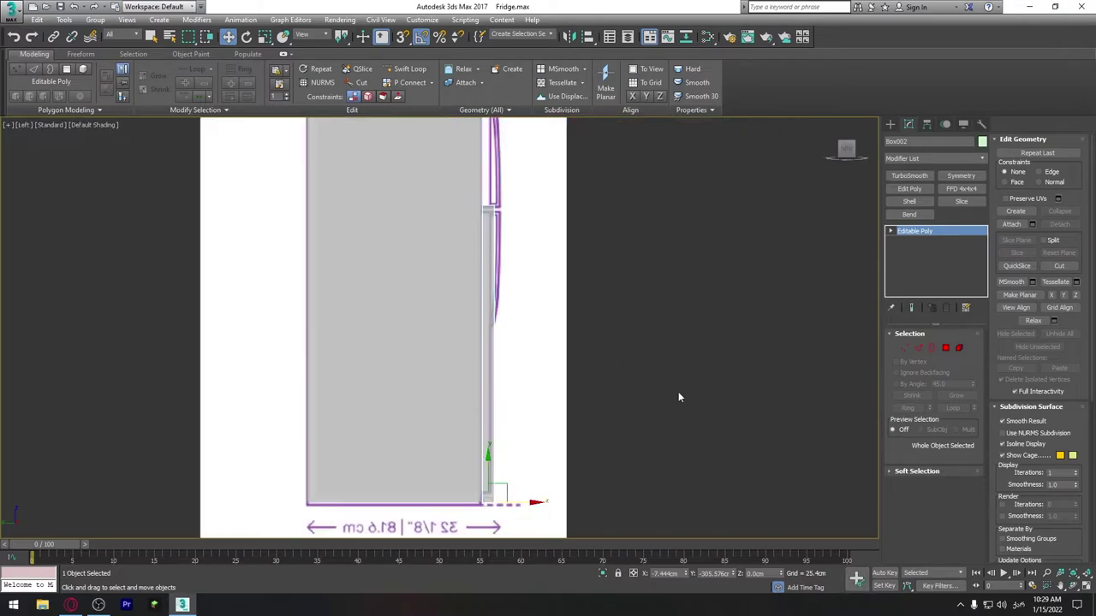
scroll(557, 435, "up", 2)
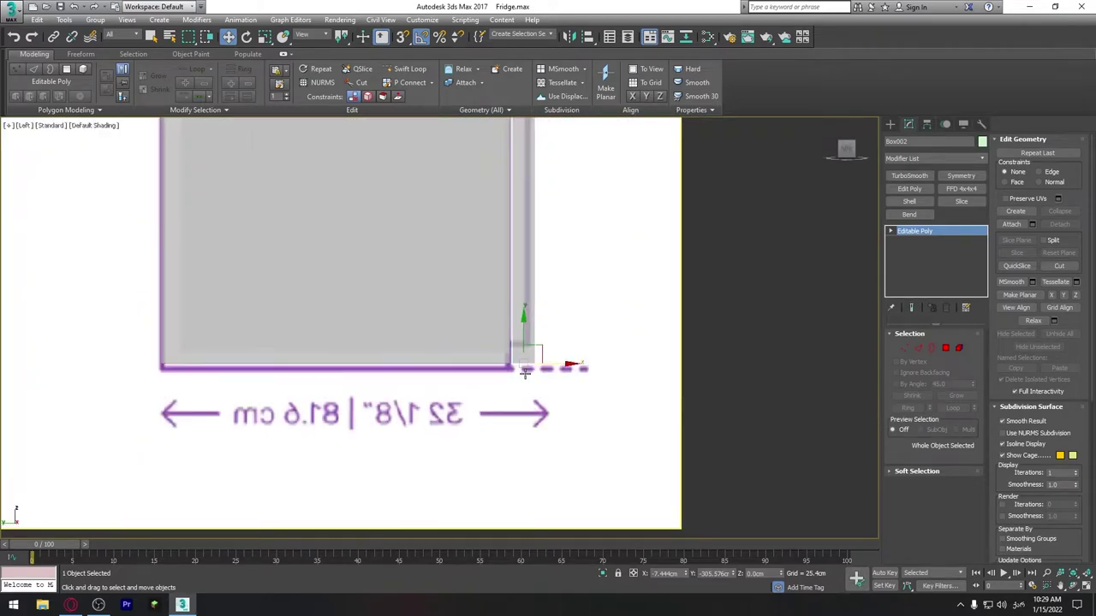
scroll(557, 435, "up", 2)
left_click(901, 348)
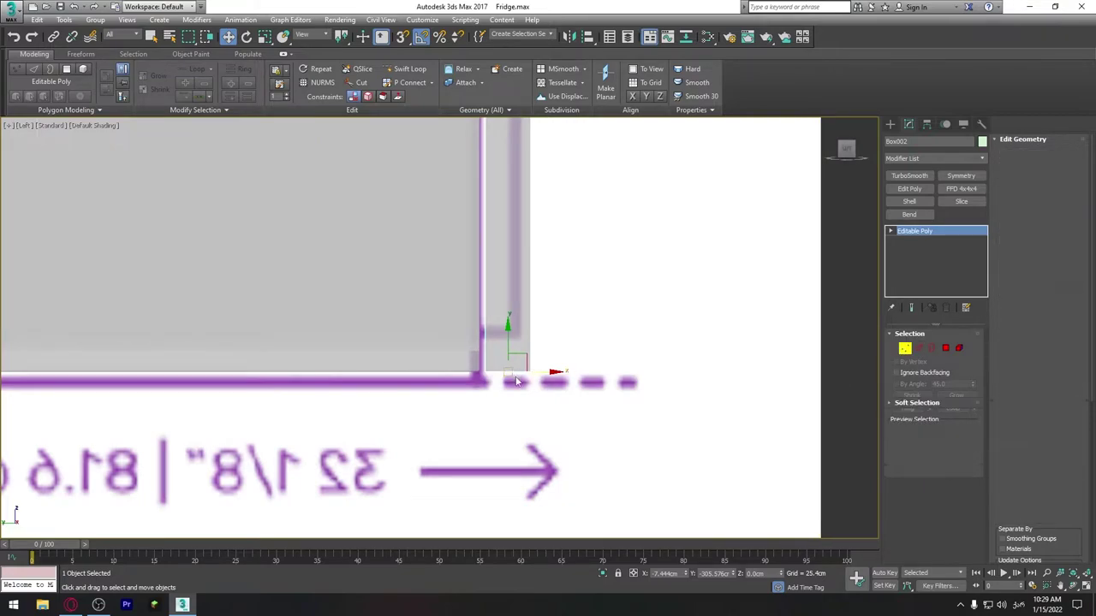
left_click_drag(514, 345, 501, 311)
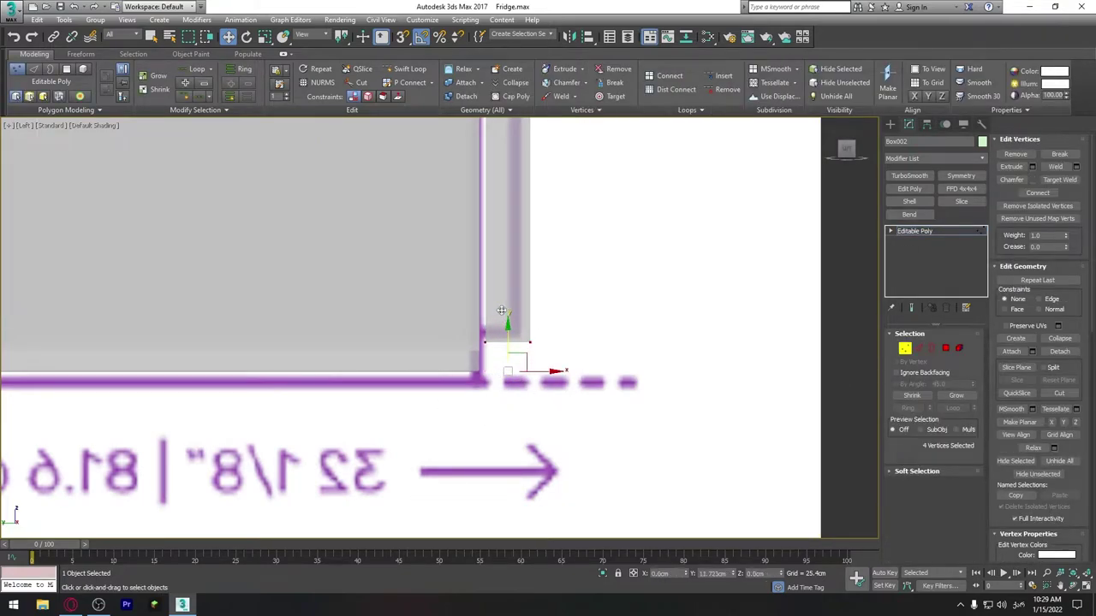
key("F4")
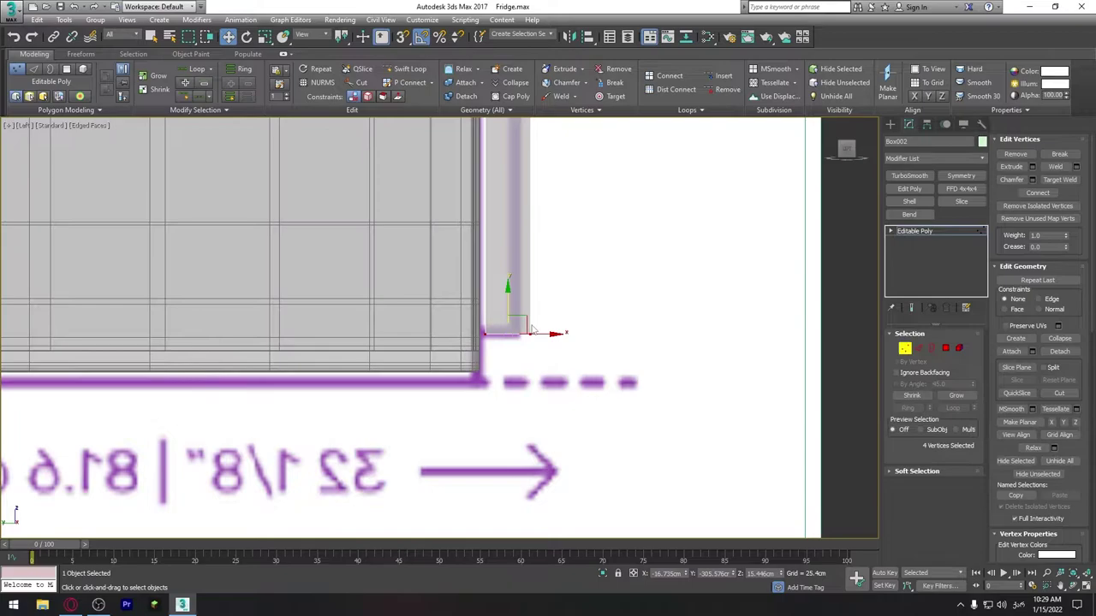
scroll(574, 280, "down", 3)
middle_click_drag(547, 443, 494, 301)
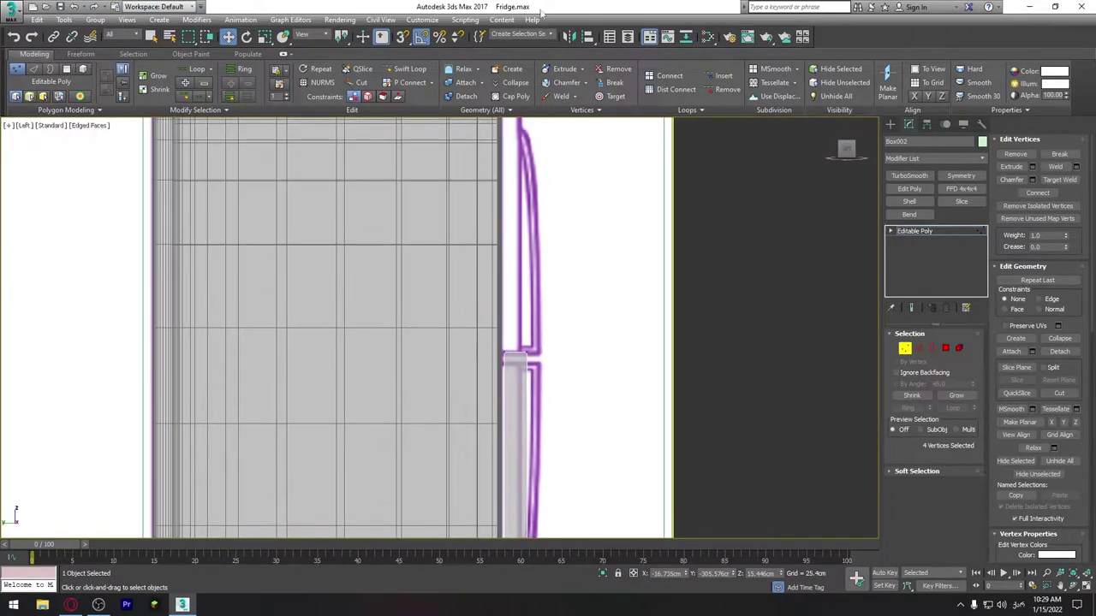
scroll(522, 367, "up", 3)
scroll(465, 273, "up", 2)
scroll(497, 320, "down", 4)
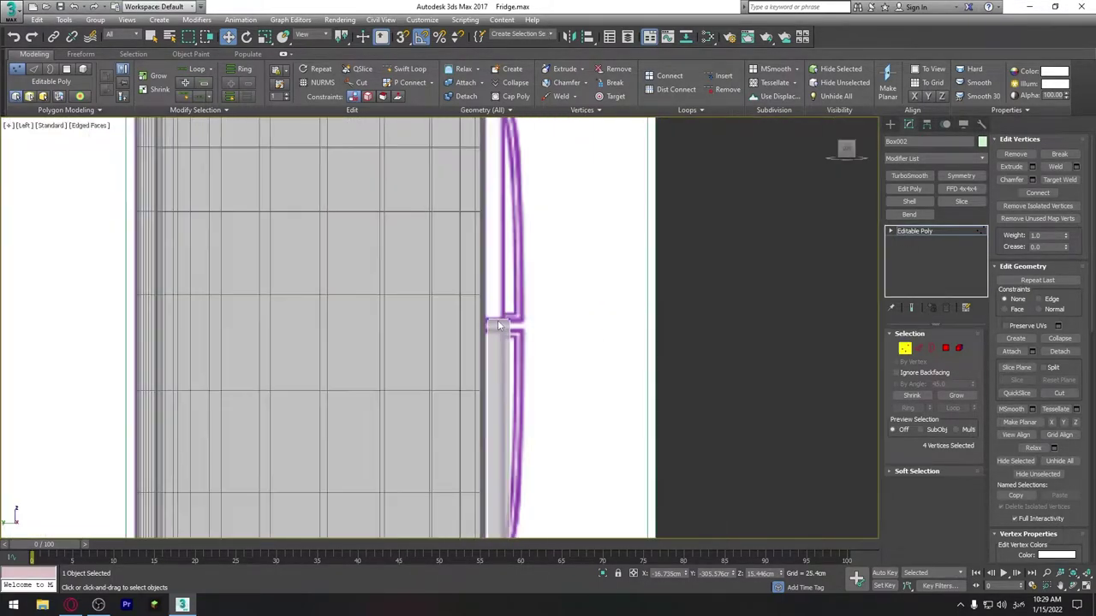
Step: Nudge the whole door slightly closer to the fridge body
left_click(906, 350)
middle_click_drag(555, 453, 539, 294)
left_click_drag(522, 417, 520, 417)
middle_click_drag(513, 238, 530, 428)
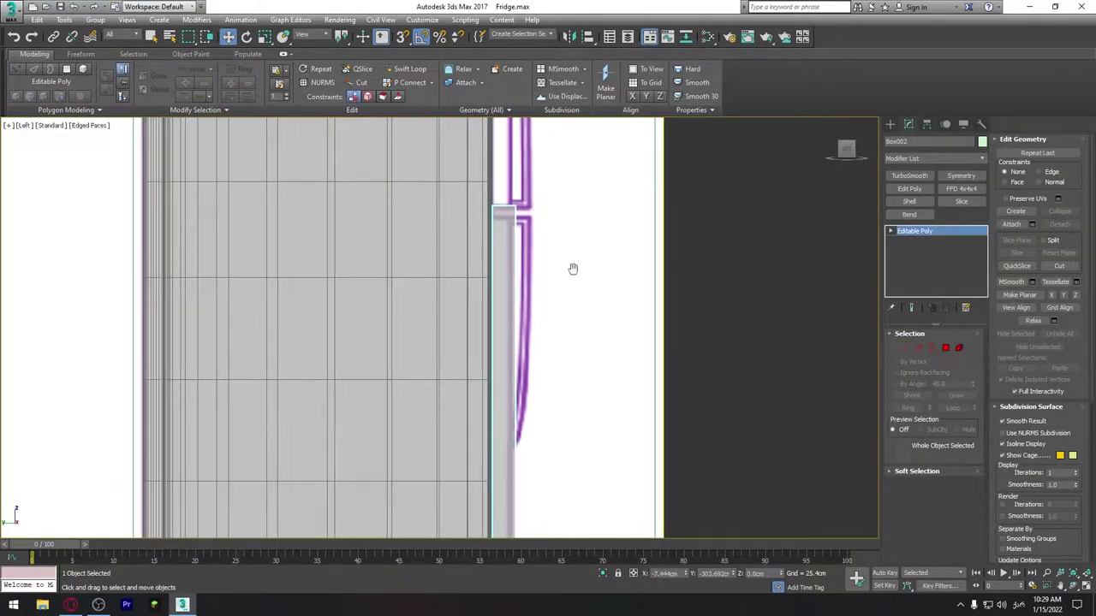
scroll(514, 249, "up", 2)
scroll(483, 244, "up", 2)
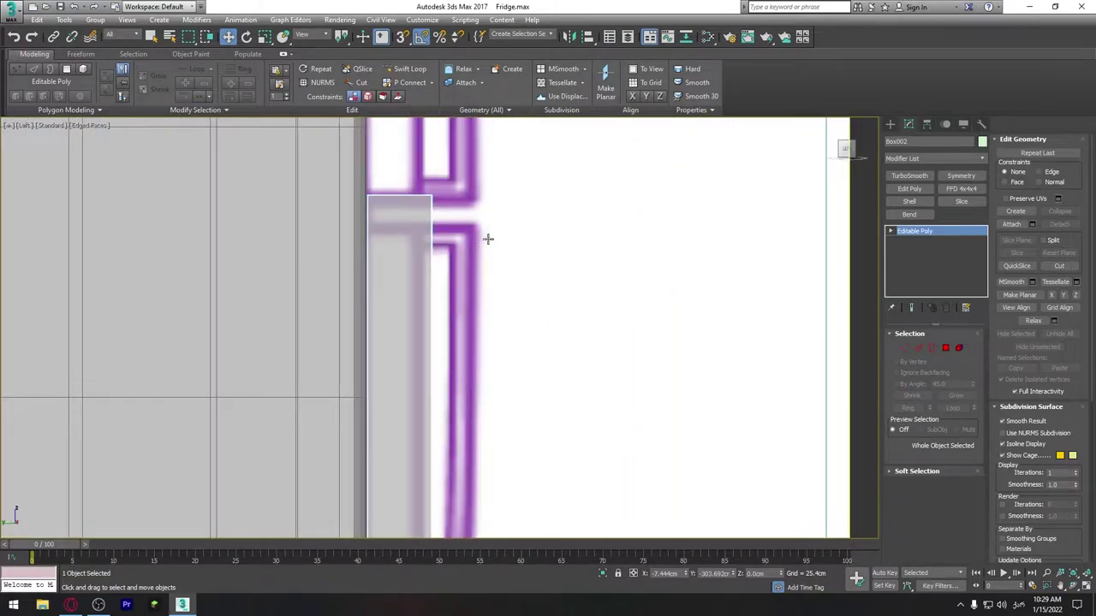
Step: Check the door in Perspective with Edged Faces, displaying it solid and switching to Edge mode
key("p")
mouse_move(493, 243)
middle_mouse_down("alt")
mouse_move(551, 361)
mouse_move(401, 405)
mouse_move(612, 379)
middle_mouse_up("alt")
key("F4")
scroll(551, 299, "up", 2)
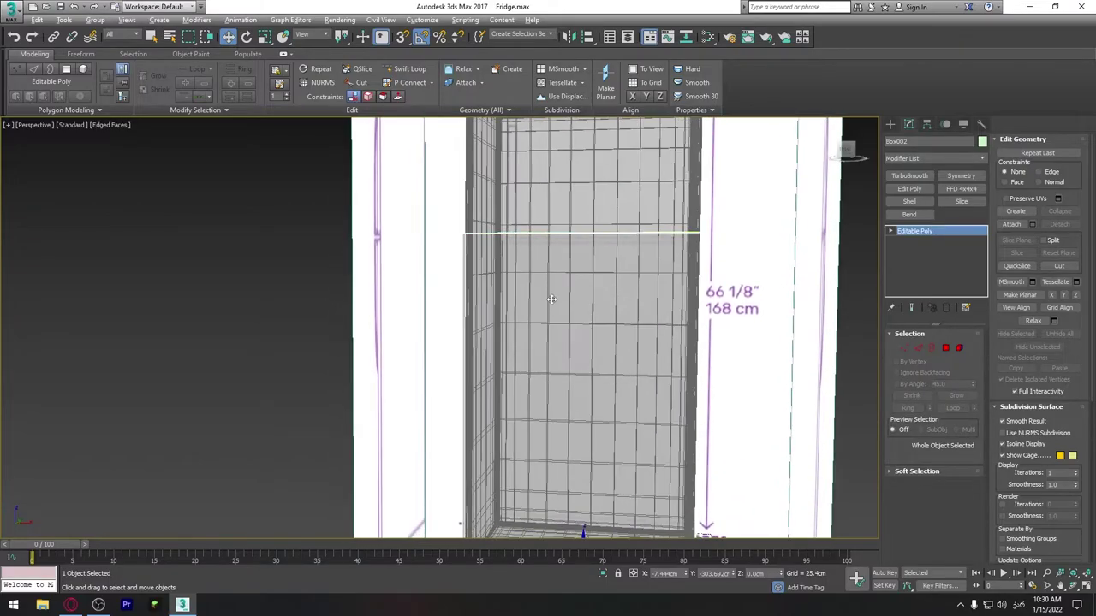
mouse_move(551, 299)
middle_mouse_down("alt")
mouse_move(599, 299)
mouse_move(533, 257)
middle_mouse_up("alt")
key("alt+x")
key("2")
scroll(472, 249, "up", 5)
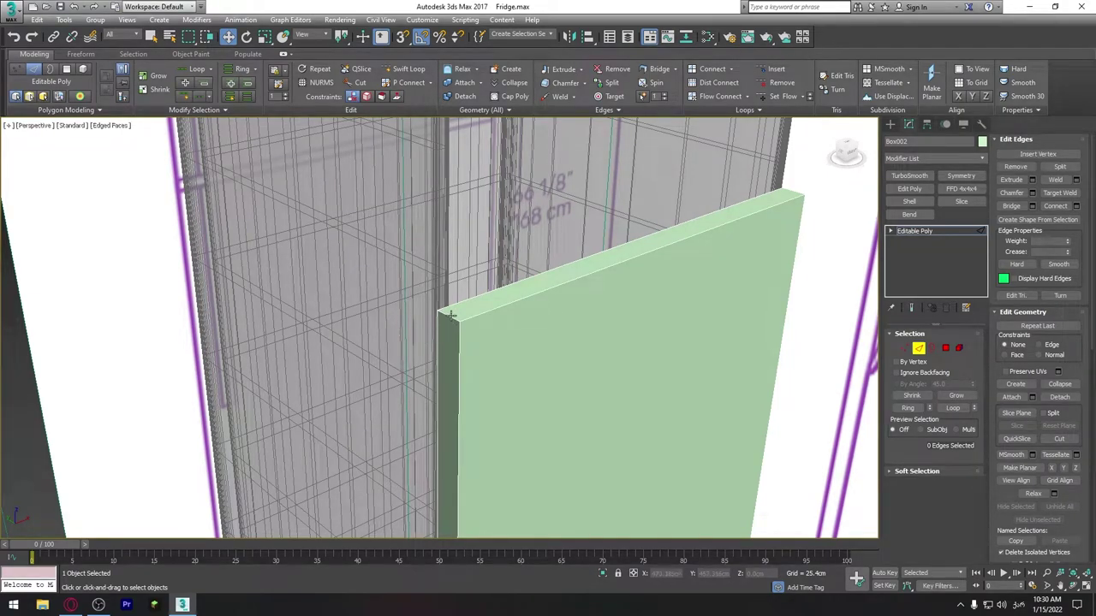
Step: Ring-select the door's top edges and connect them with two new edges
left_click(445, 315)
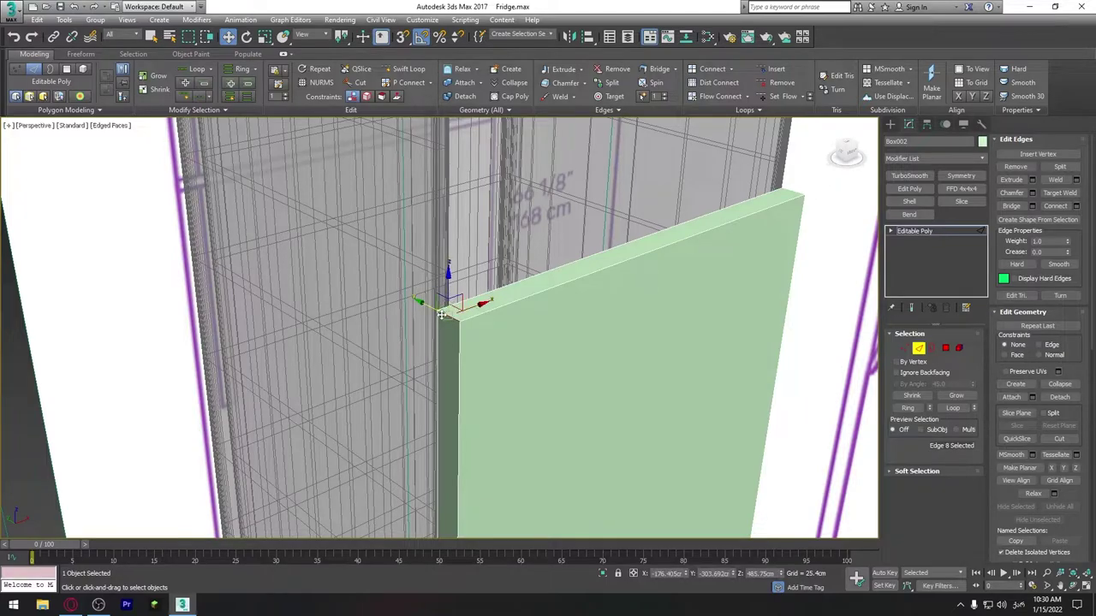
left_click(906, 411)
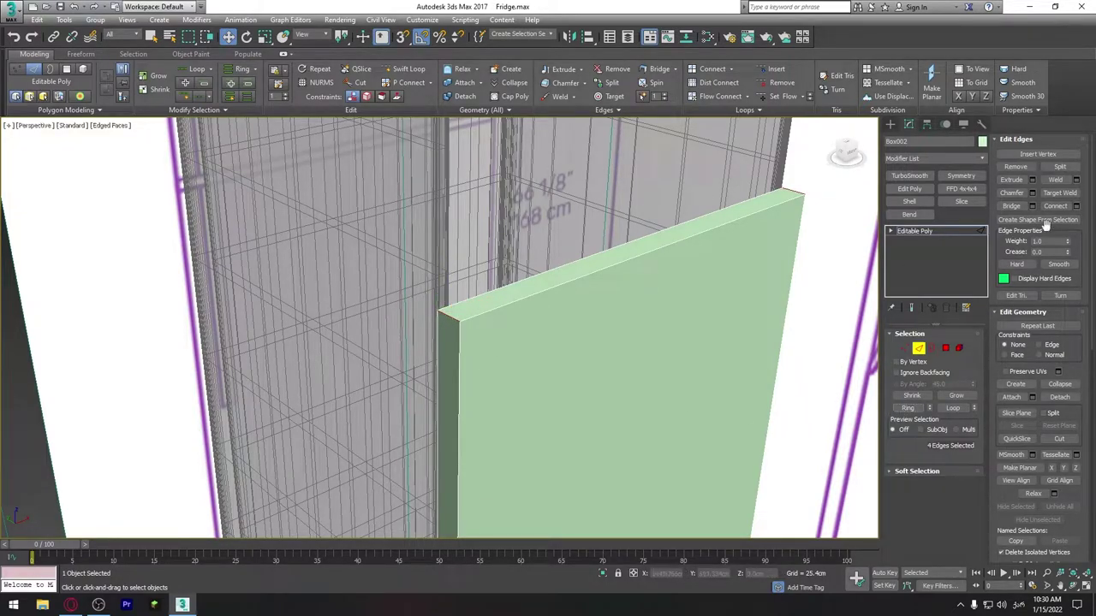
left_click(1076, 208)
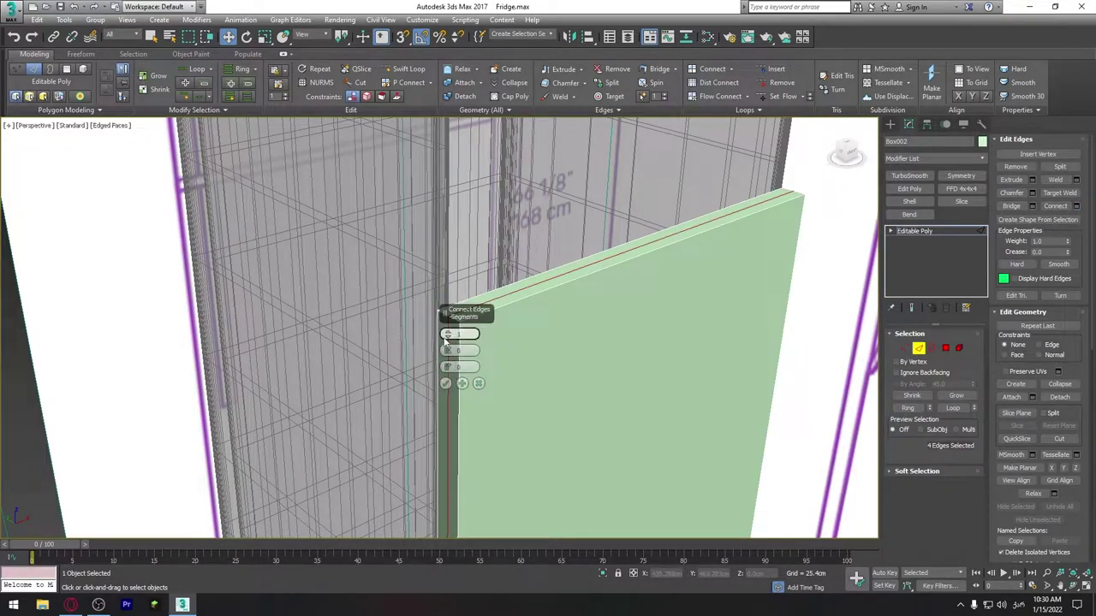
left_click_drag(447, 334, 455, 163)
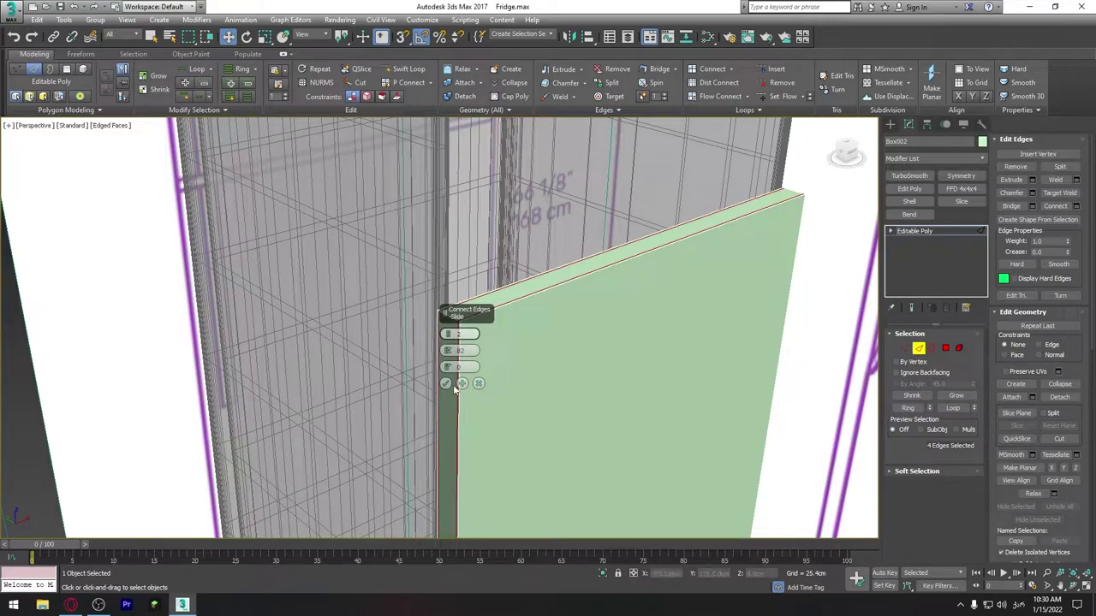
left_click(451, 384)
Step: Connect another edge pair with high pinch, pushing it toward the door's borders
middle_click_drag(536, 290, 496, 286, "alt")
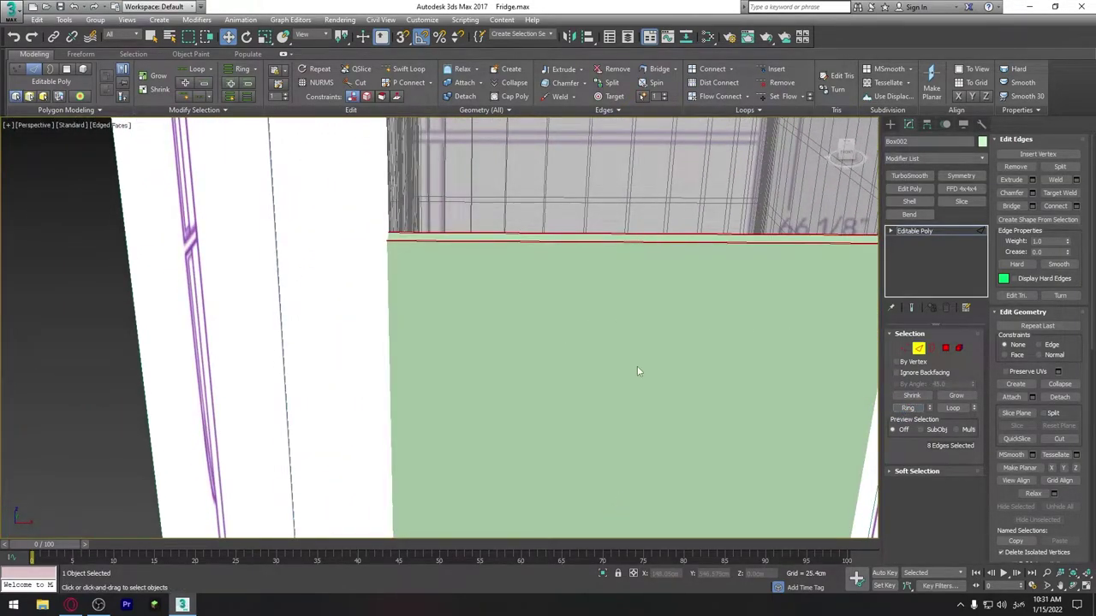
scroll(650, 364, "down", 5)
scroll(659, 363, "up", 5)
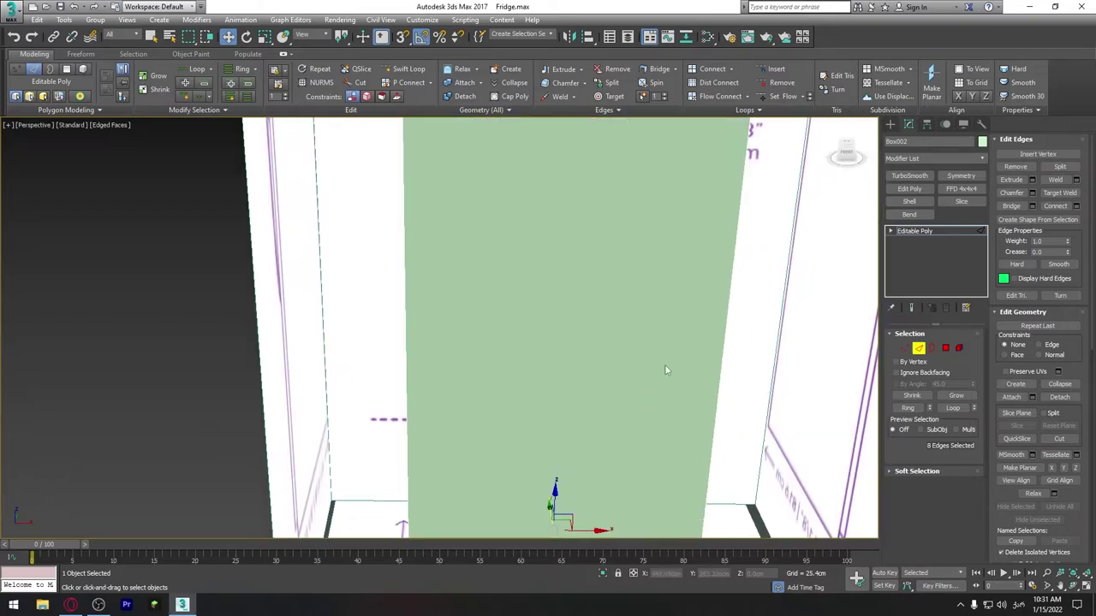
left_click(1076, 207)
middle_click_drag(531, 333, 559, 342)
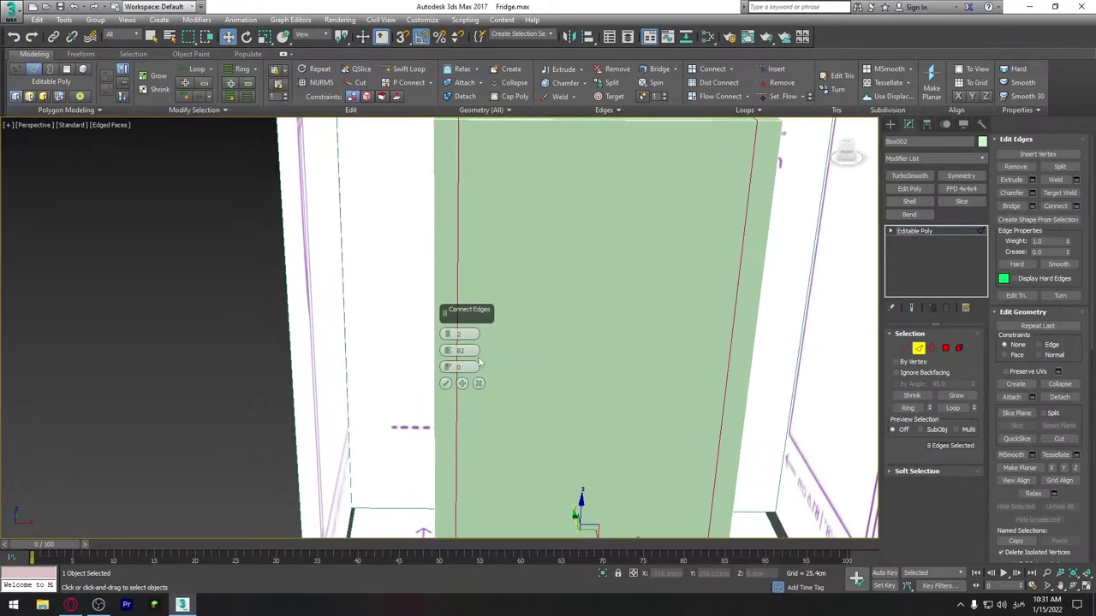
left_click_drag(455, 312, 453, 315)
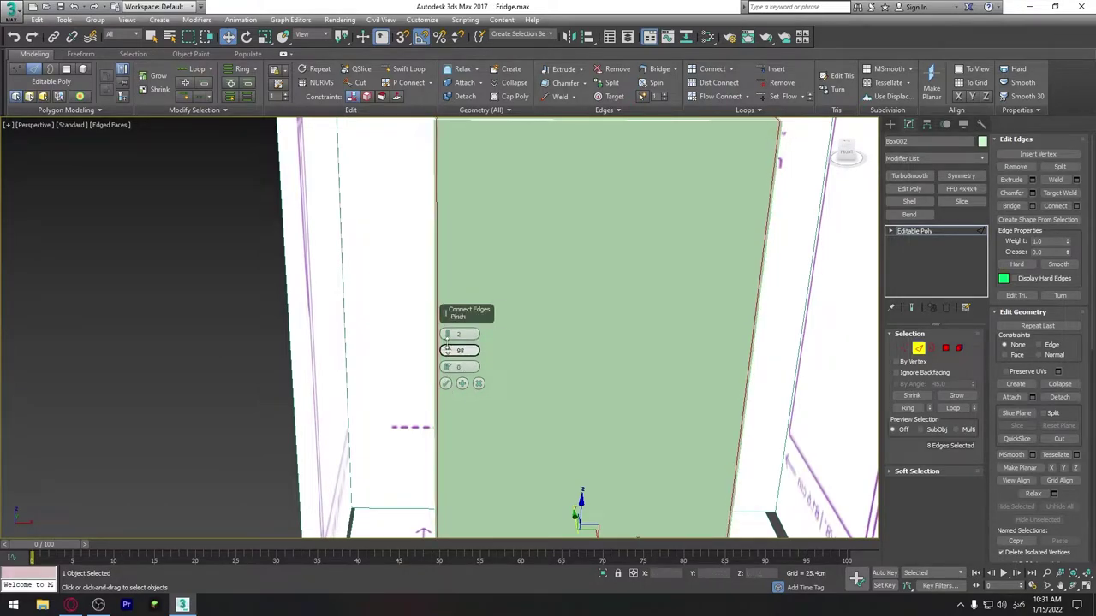
left_click(446, 383)
Step: Add a pair of support edges across the door's side edges
scroll(514, 431, "down", 3)
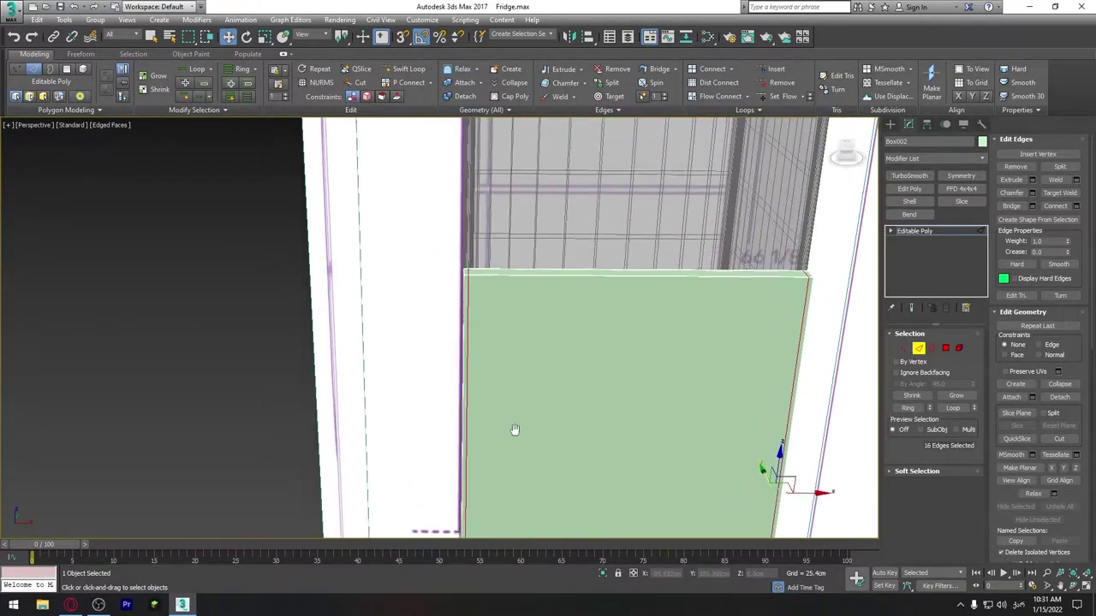
scroll(541, 340, "down", 2)
scroll(548, 359, "down", 2)
scroll(645, 415, "up", 3)
middle_click_drag(644, 415, 419, 328)
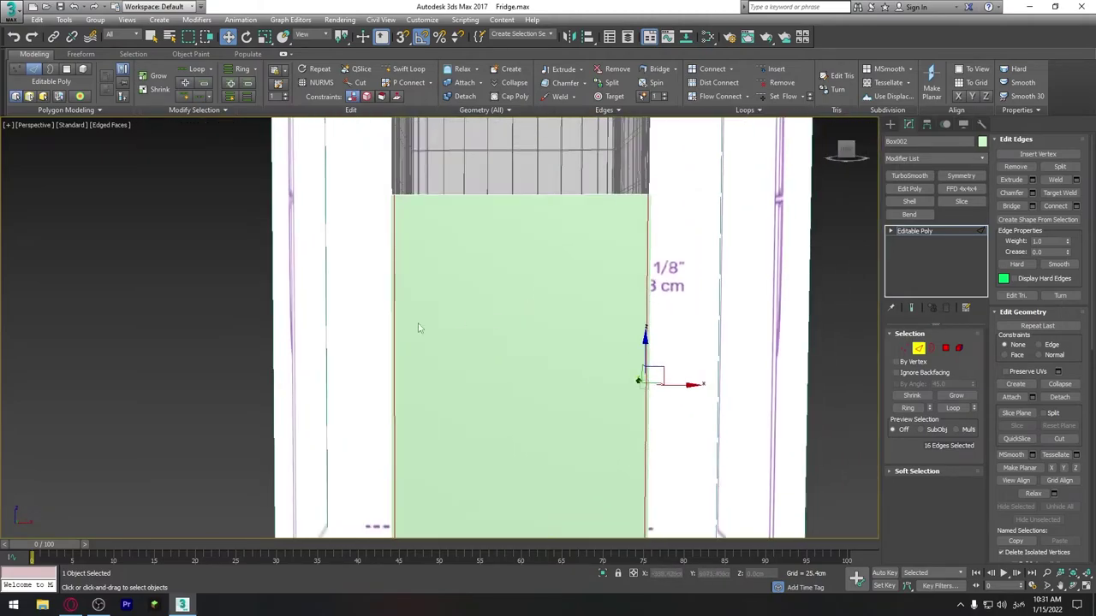
left_click(719, 351)
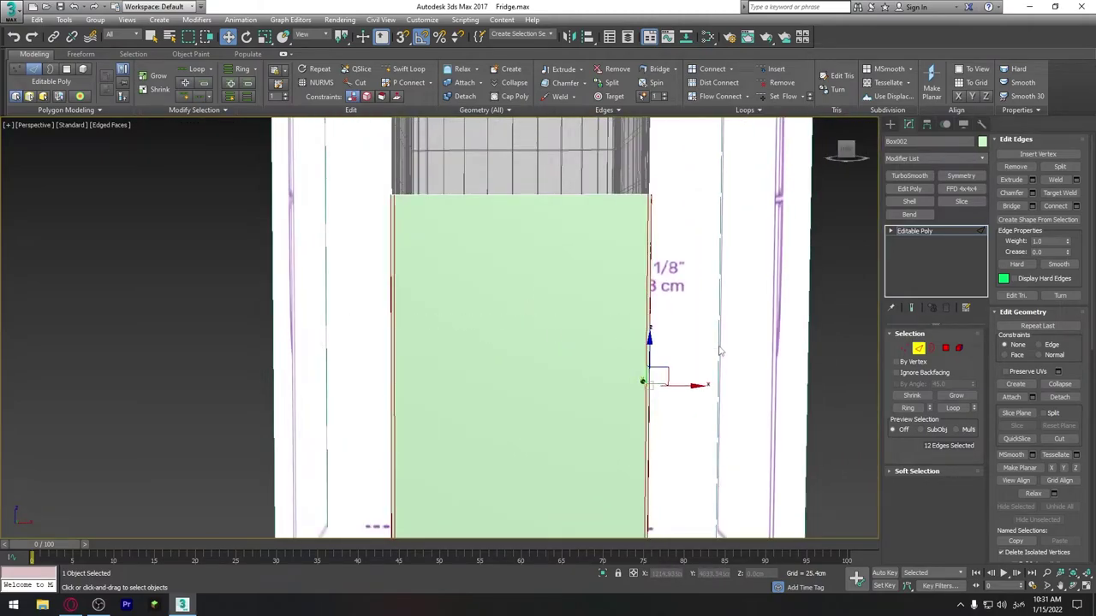
left_click(1077, 208)
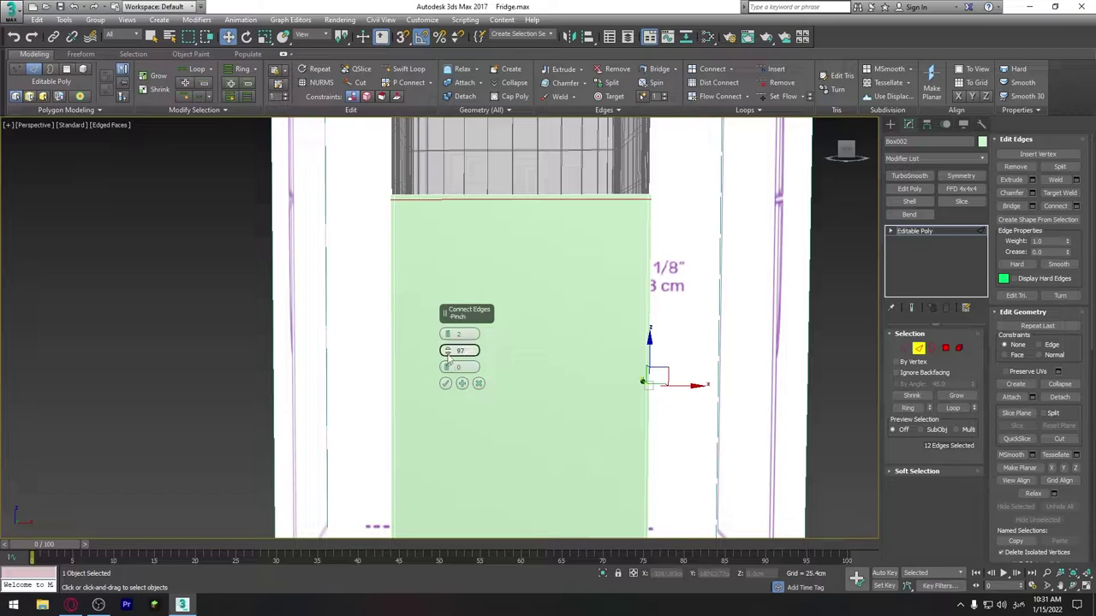
left_click(445, 384)
Step: Add a TurboSmooth modifier to the fridge door
key("z")
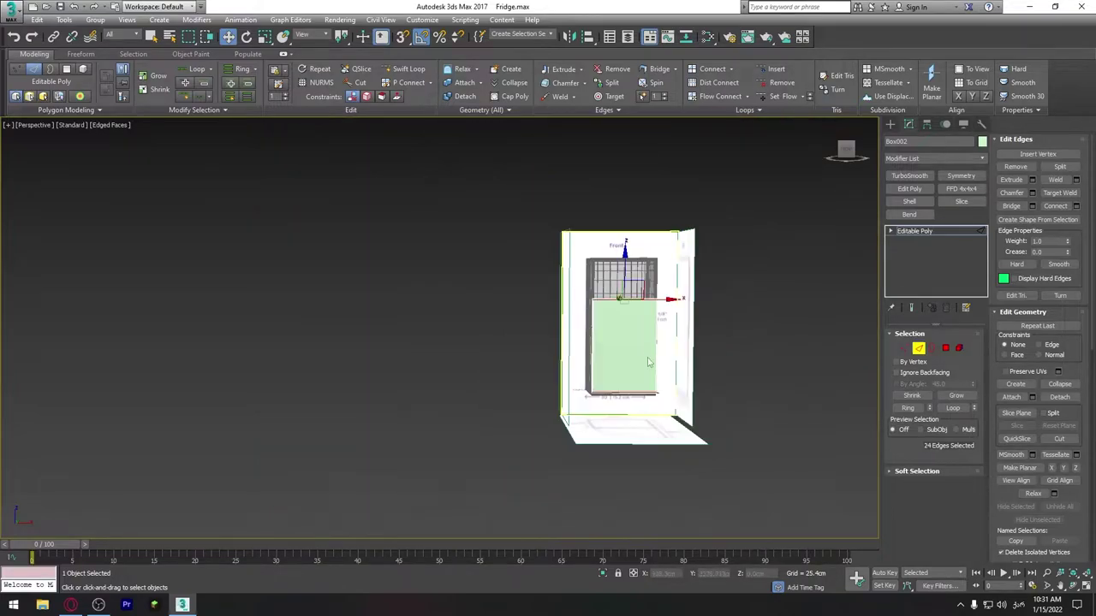
left_click(909, 175)
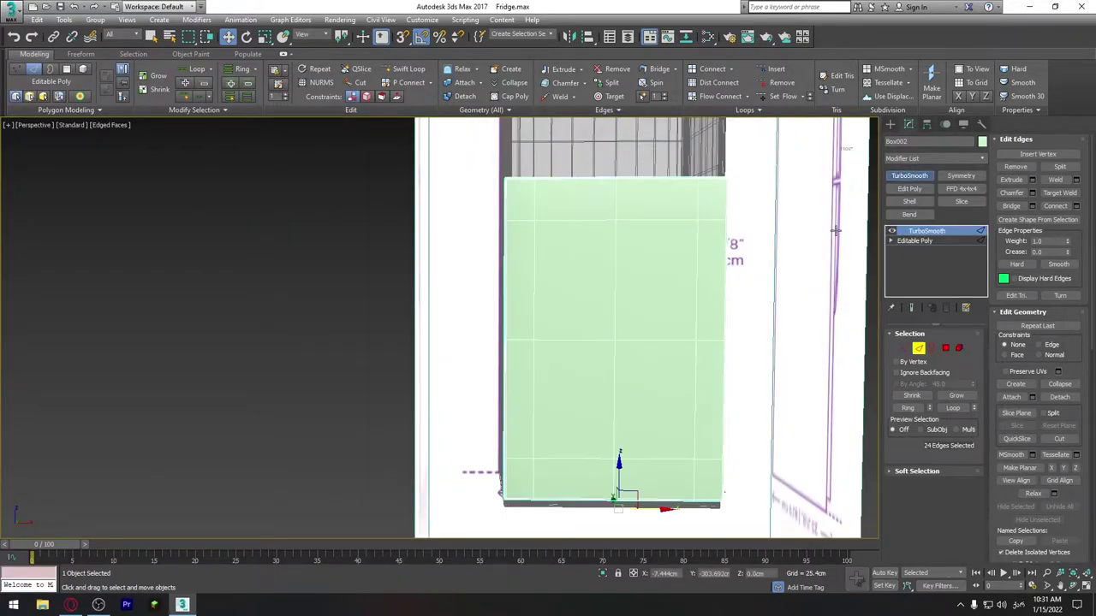
mouse_move(631, 306)
middle_mouse_down("alt")
mouse_move(701, 334)
mouse_move(705, 265)
mouse_move(676, 300)
mouse_move(636, 320)
mouse_move(676, 300)
mouse_move(713, 315)
mouse_move(596, 285)
middle_mouse_up("alt")
Step: Select the door and the fridge body and give both a grey object colour
key("alt+x")
left_click(318, 301)
left_click(596, 285)
left_click(596, 285, "ctrl")
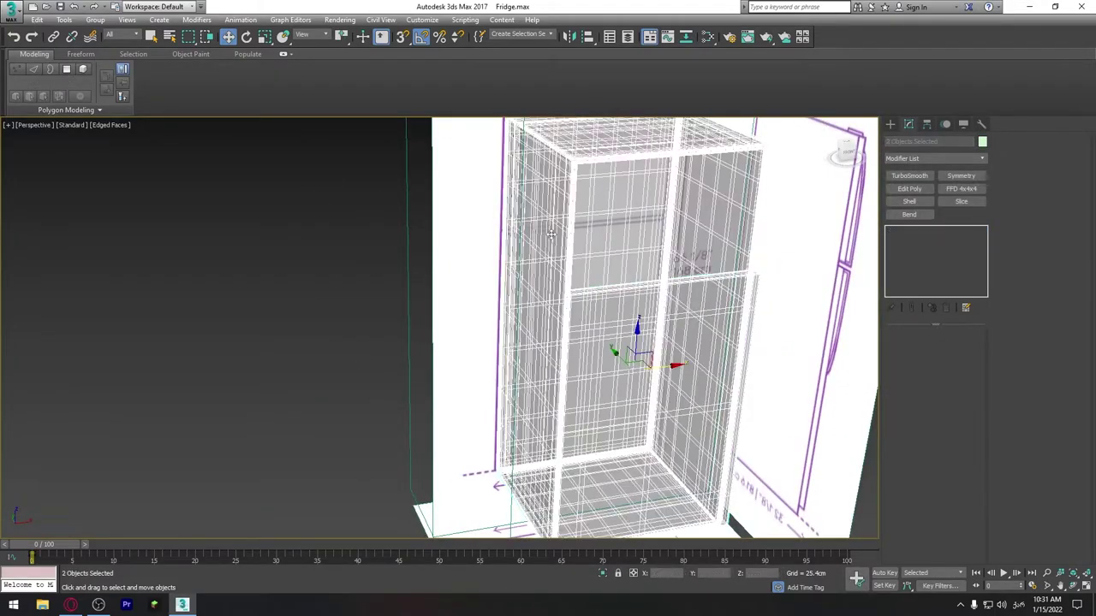
key("alt+x")
left_click(643, 359)
left_click(561, 271, "ctrl")
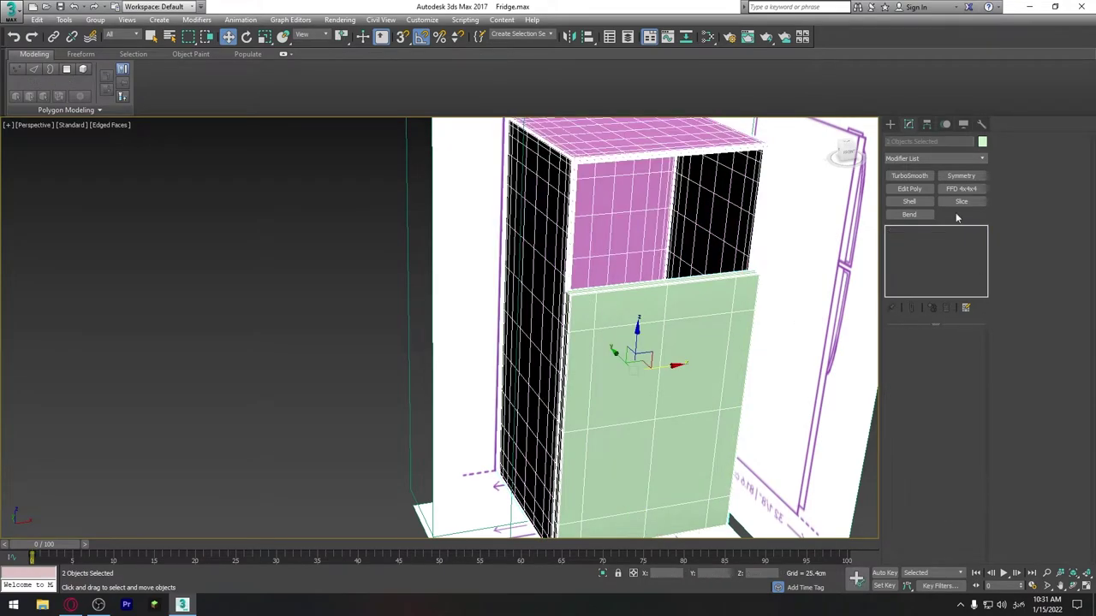
left_click(982, 142)
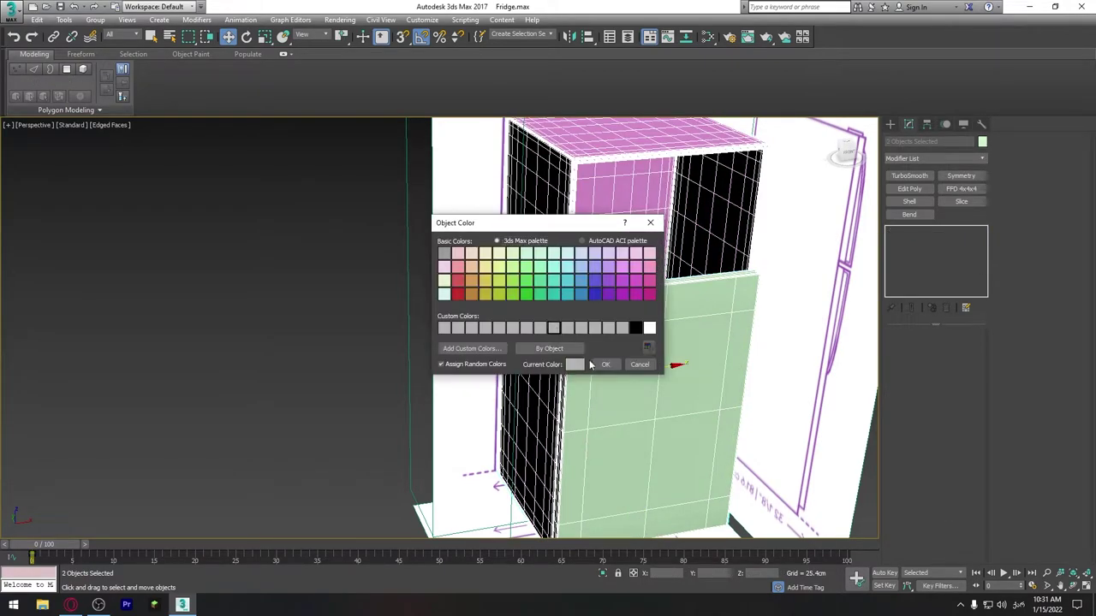
left_click(601, 365)
Step: Orbit to a frontal view of the fridge and select the door
key("ctrl+d")
scroll(663, 303, "up", 3)
mouse_move(662, 303)
middle_mouse_down("alt")
mouse_move(728, 327)
mouse_move(673, 331)
mouse_move(619, 428)
middle_mouse_up("alt")
left_click(672, 343)
scroll(668, 308, "up", 2)
scroll(666, 294, "up", 2)
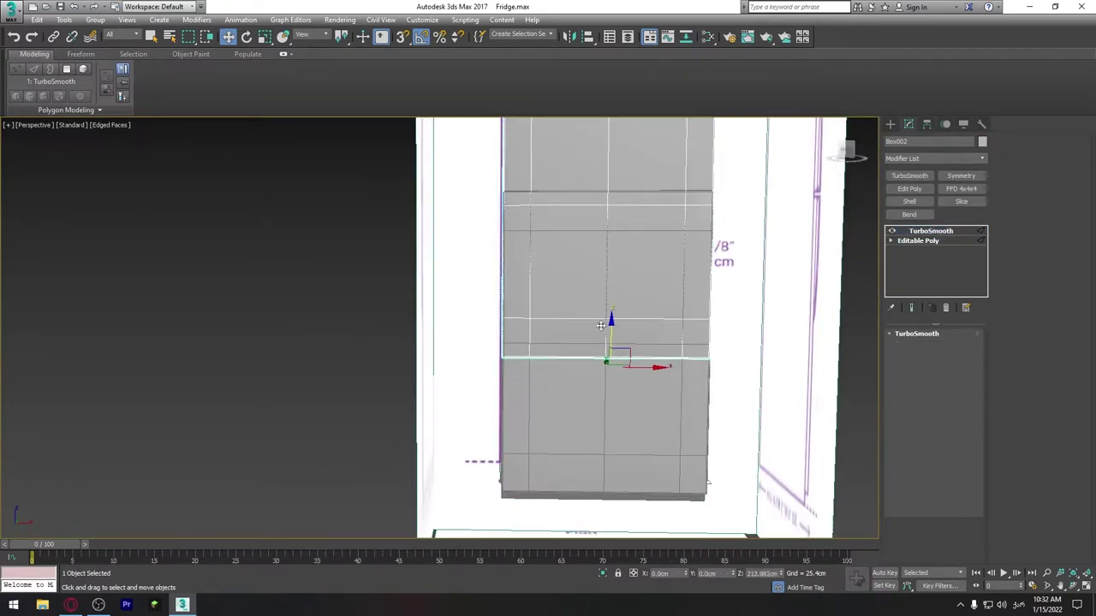
Step: Shift-drag the door upward to make a copy named Box003
left_click_drag(610, 464, 612, 175, "shift")
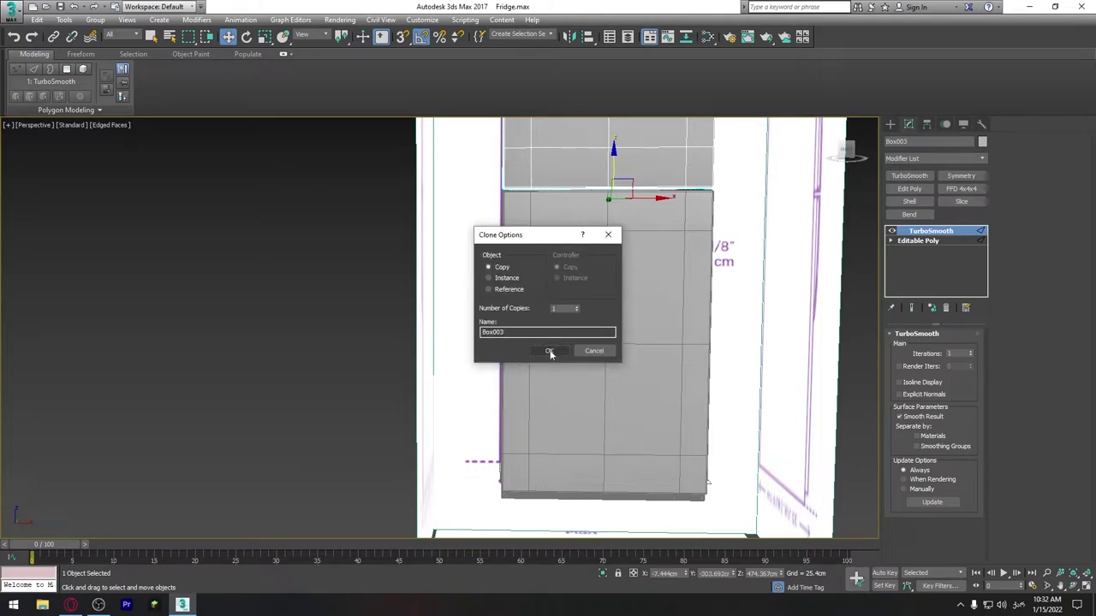
left_click(550, 353)
scroll(599, 360, "down", 3)
scroll(604, 379, "up", 4)
scroll(602, 388, "down", 3)
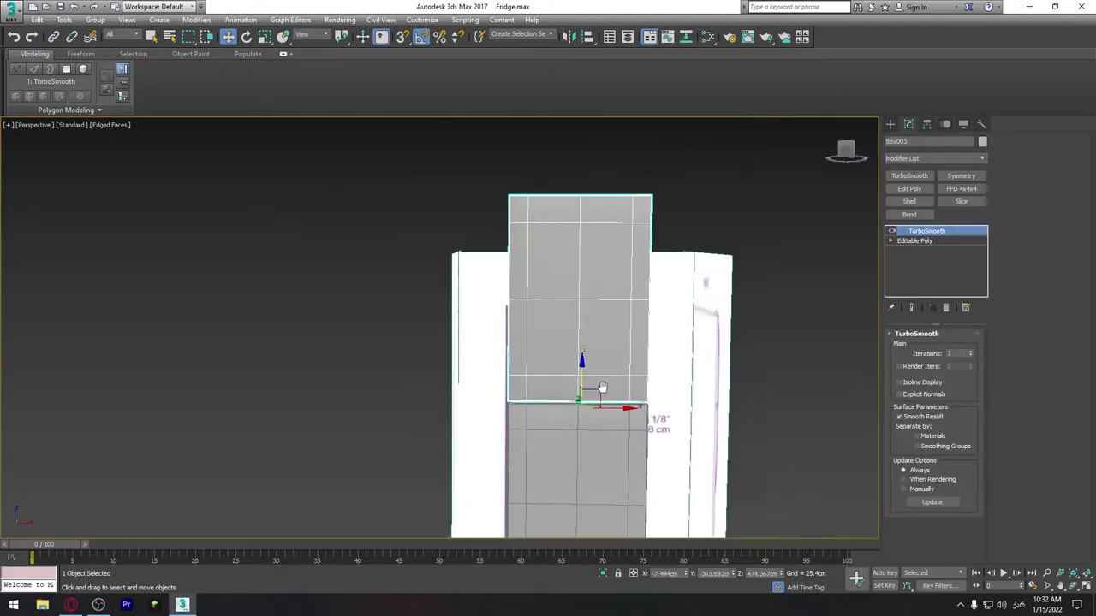
scroll(601, 381, "up", 2)
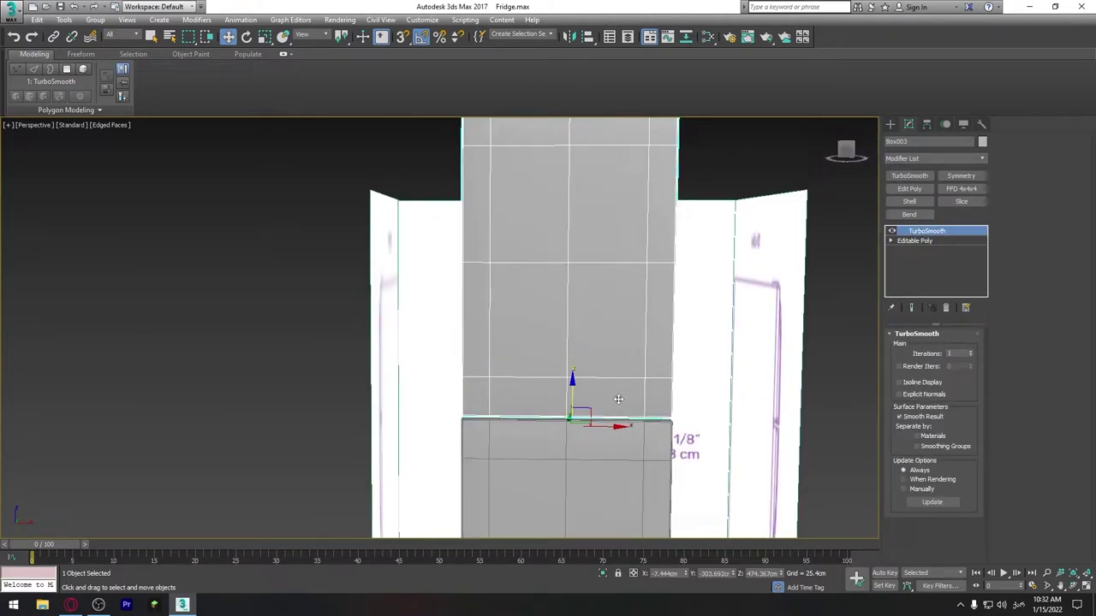
mouse_move(622, 408)
middle_mouse_down("alt")
mouse_move(665, 430)
mouse_move(603, 333)
middle_mouse_up("alt")
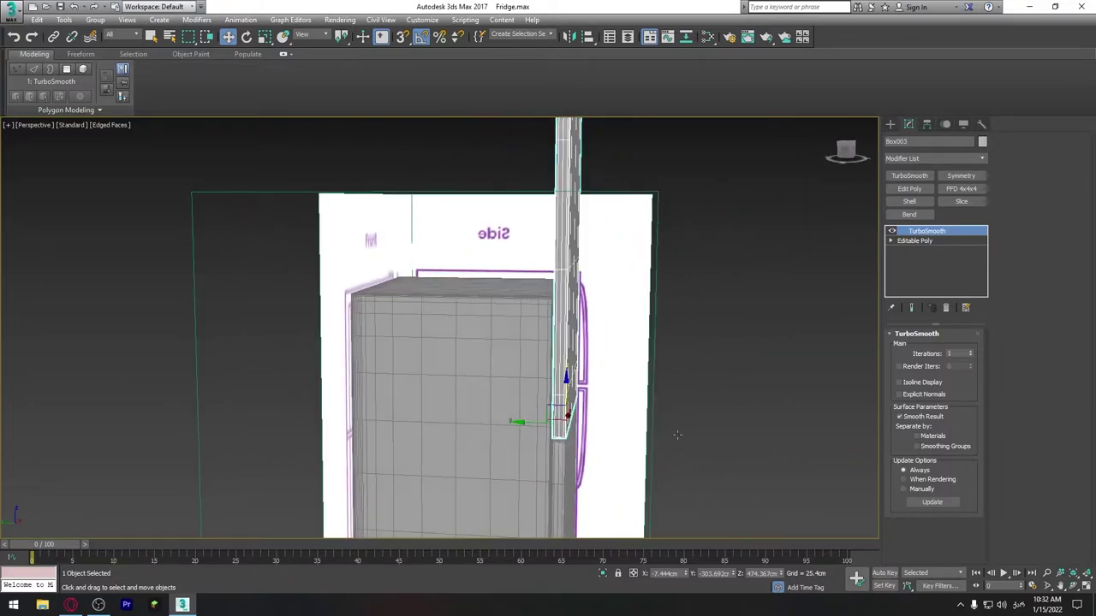
Step: Scale Box003 down to fit the top section and select both doors
key("r")
left_click_drag(565, 384, 567, 426)
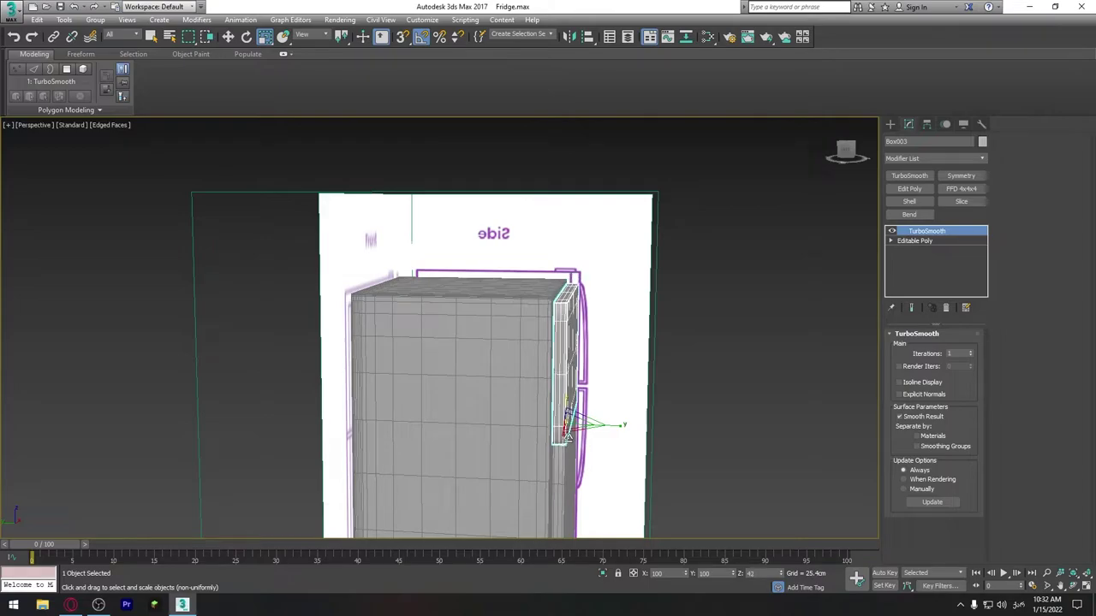
mouse_move(567, 435)
middle_mouse_down("alt")
mouse_move(622, 450)
mouse_move(567, 445)
mouse_move(553, 457)
mouse_move(600, 458)
mouse_move(603, 432)
mouse_move(600, 440)
mouse_move(650, 430)
mouse_move(640, 394)
mouse_move(599, 343)
mouse_move(514, 299)
middle_mouse_up("alt")
scroll(602, 453, "up", 1)
scroll(604, 445, "up", 1)
scroll(607, 432, "up", 1)
scroll(612, 422, "up", 2)
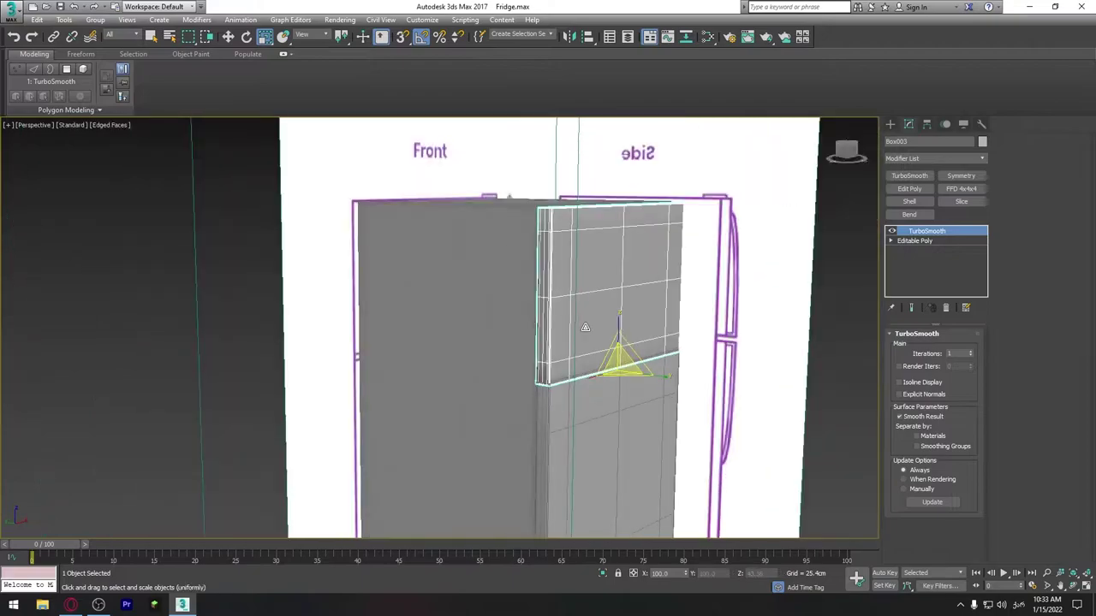
left_click(364, 216, "ctrl")
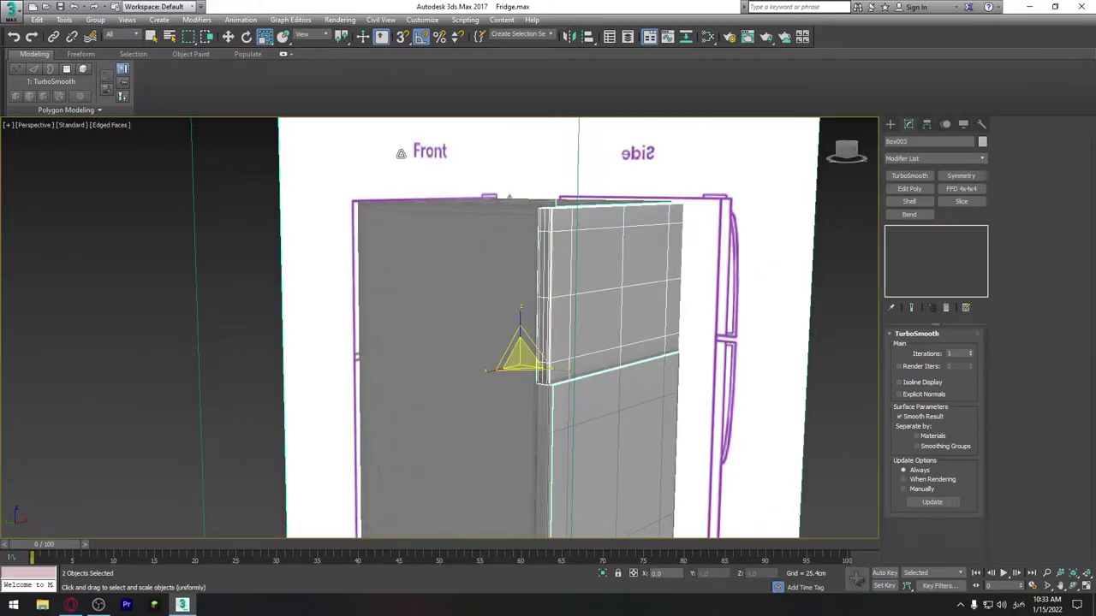
Step: Hide everything except the two doors and view them see-through from the front
right_click(536, 233)
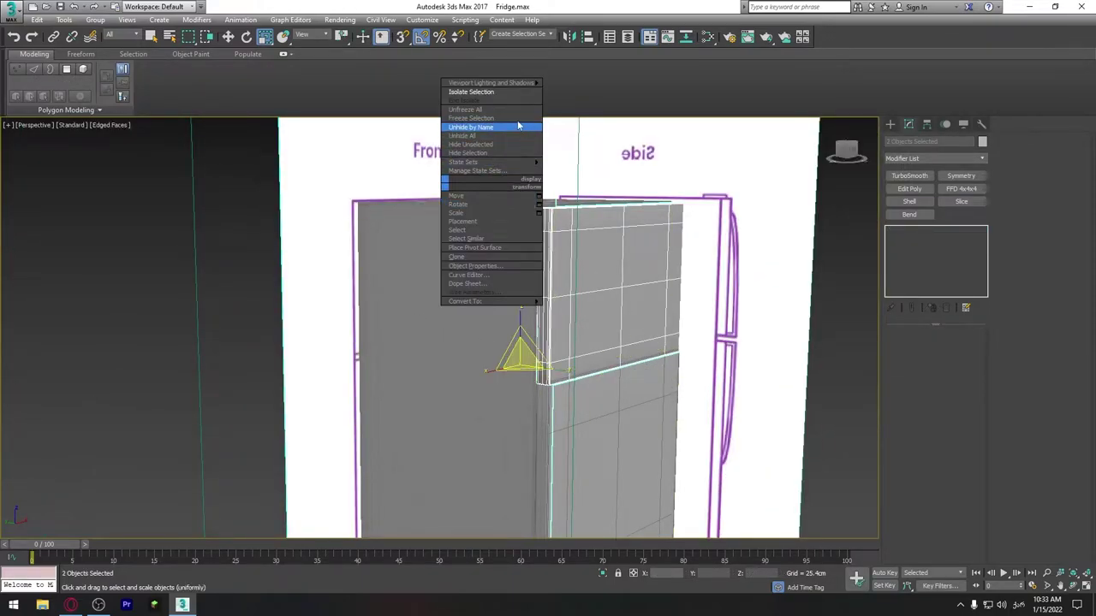
left_click(481, 92)
middle_click_drag(569, 329, 469, 289, "alt")
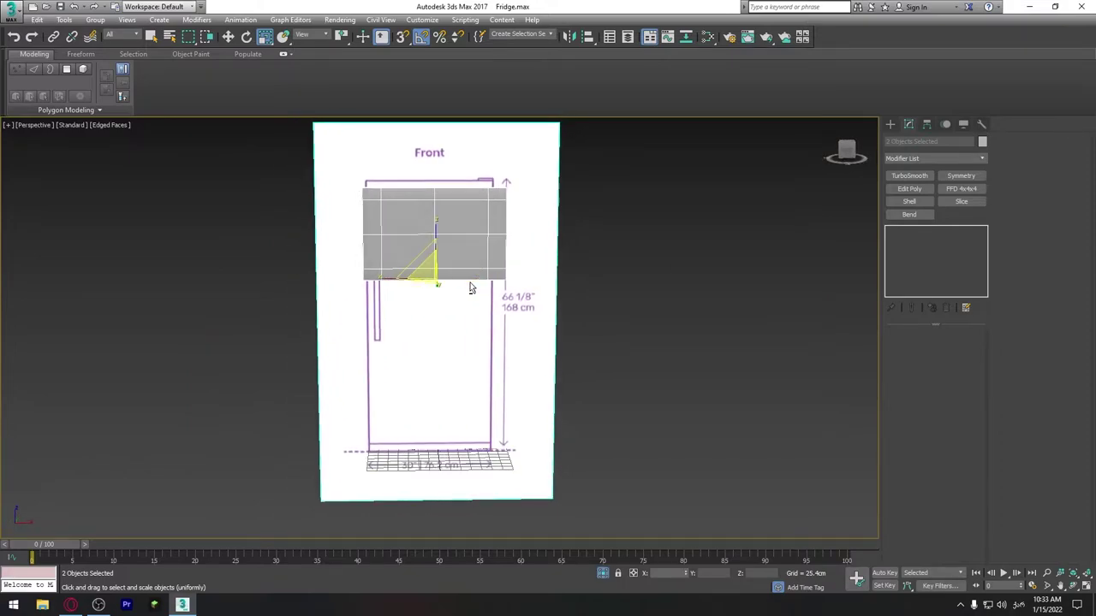
key("alt+x")
key("f")
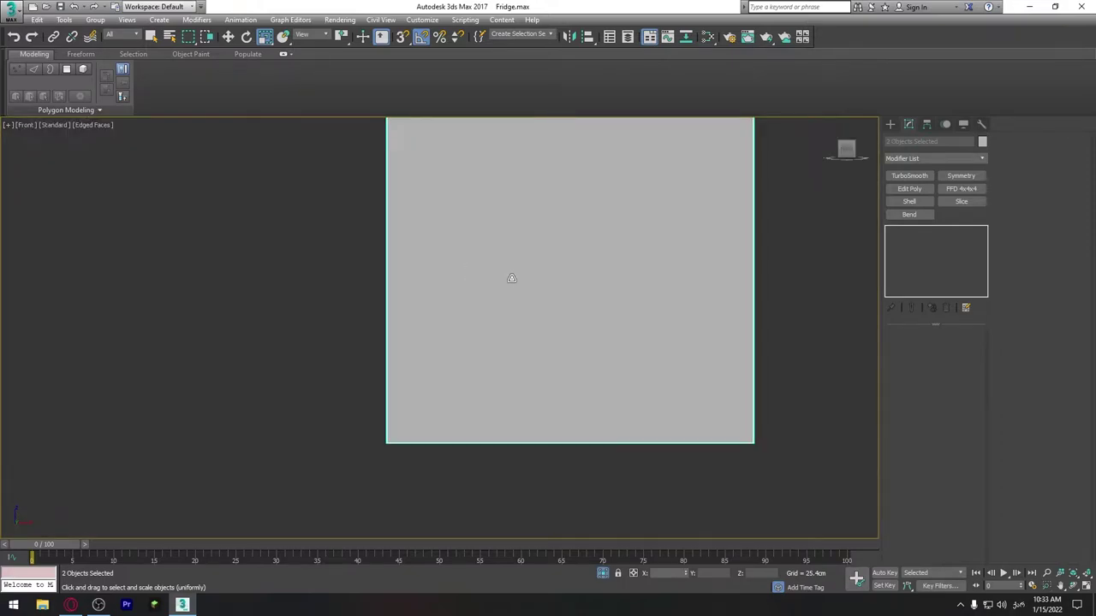
scroll(518, 279, "down", 2)
scroll(548, 283, "down", 2)
scroll(552, 276, "down", 1)
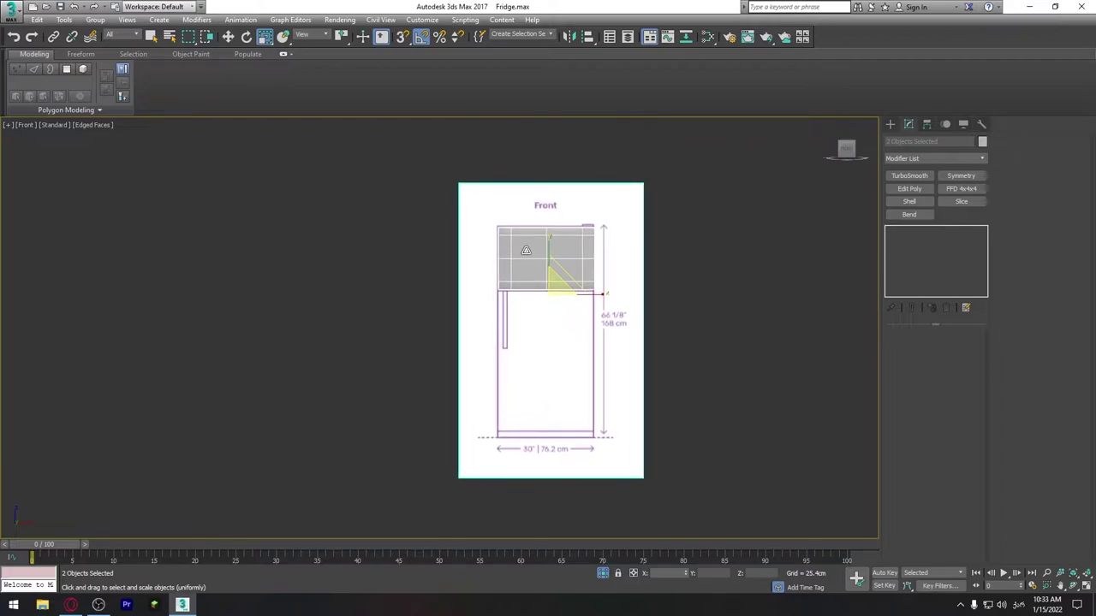
Step: Stretch Box003 vertically up to the reference drawing's top edge
left_click(550, 270)
scroll(555, 271, "up", 3)
scroll(526, 250, "up", 1)
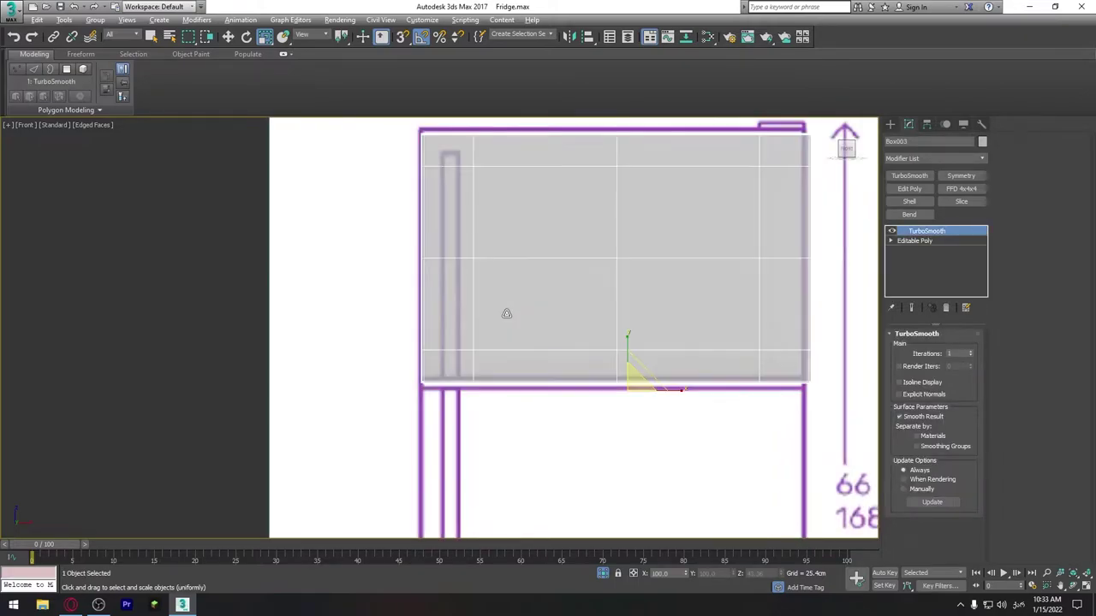
mouse_move(507, 275)
middle_mouse_down()
mouse_move(491, 342)
mouse_move(474, 310)
middle_mouse_up()
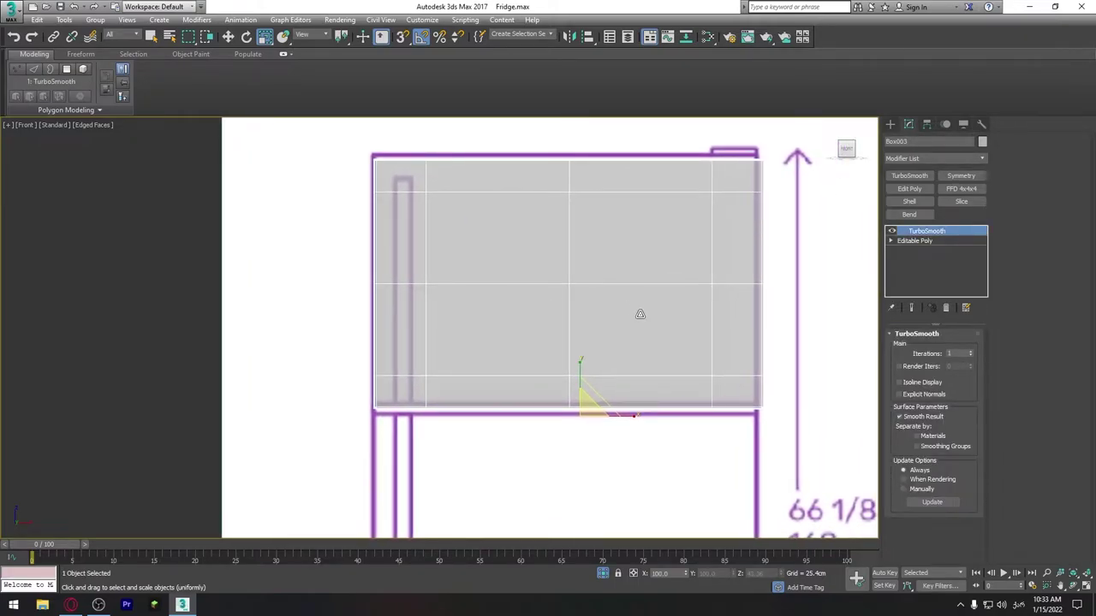
left_click_drag(580, 363, 580, 360)
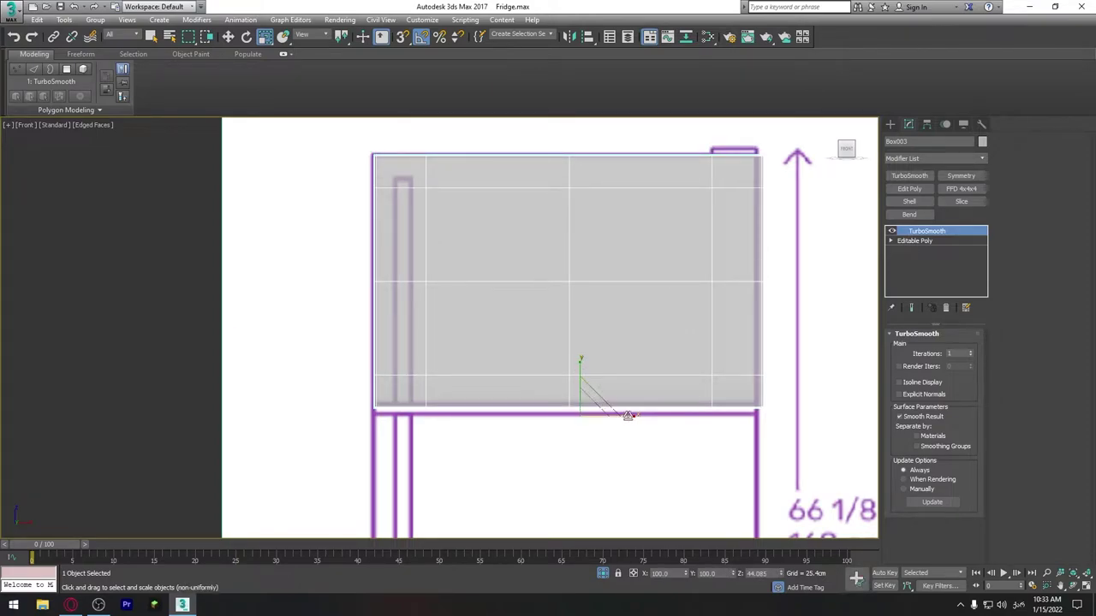
scroll(659, 335, "down", 1)
scroll(659, 335, "down", 2)
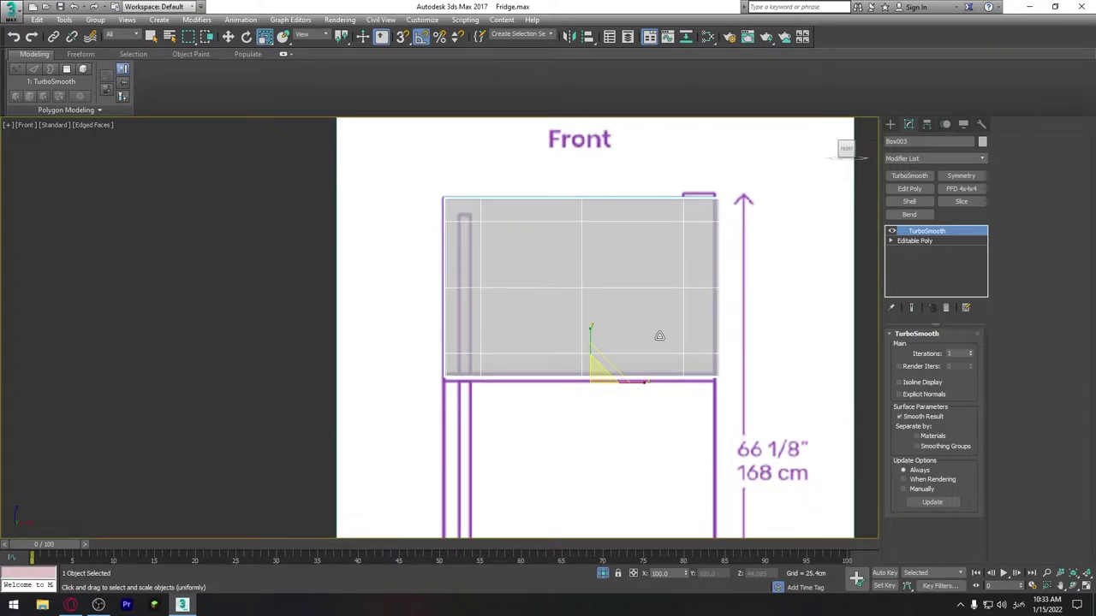
Step: Unhide all hidden objects and recentre the view on the fridge
right_click(324, 179)
left_click(381, 128)
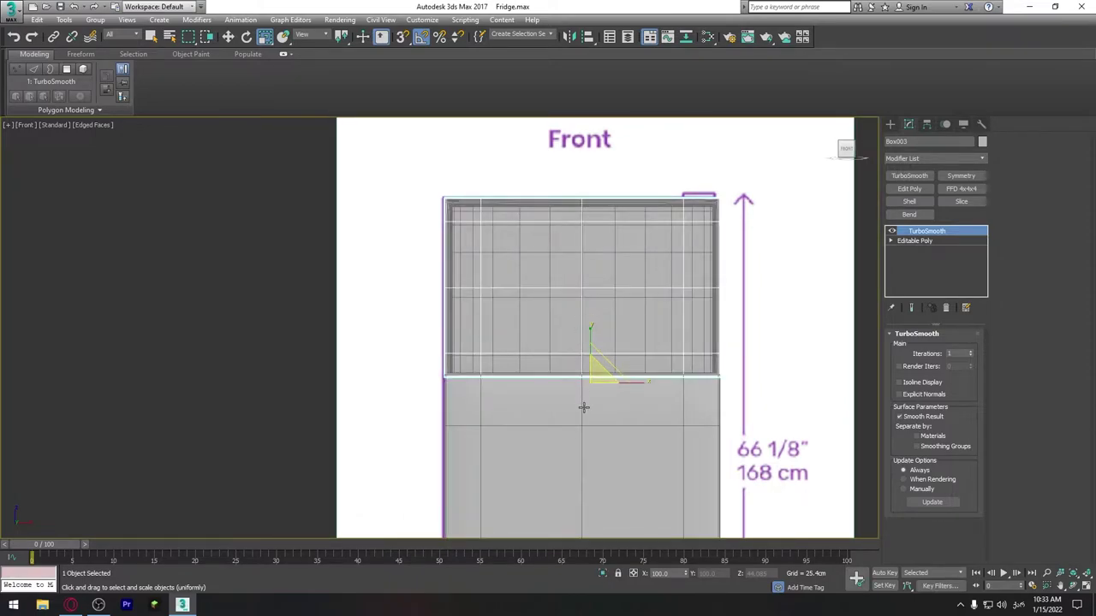
middle_click_drag(583, 408, 548, 355)
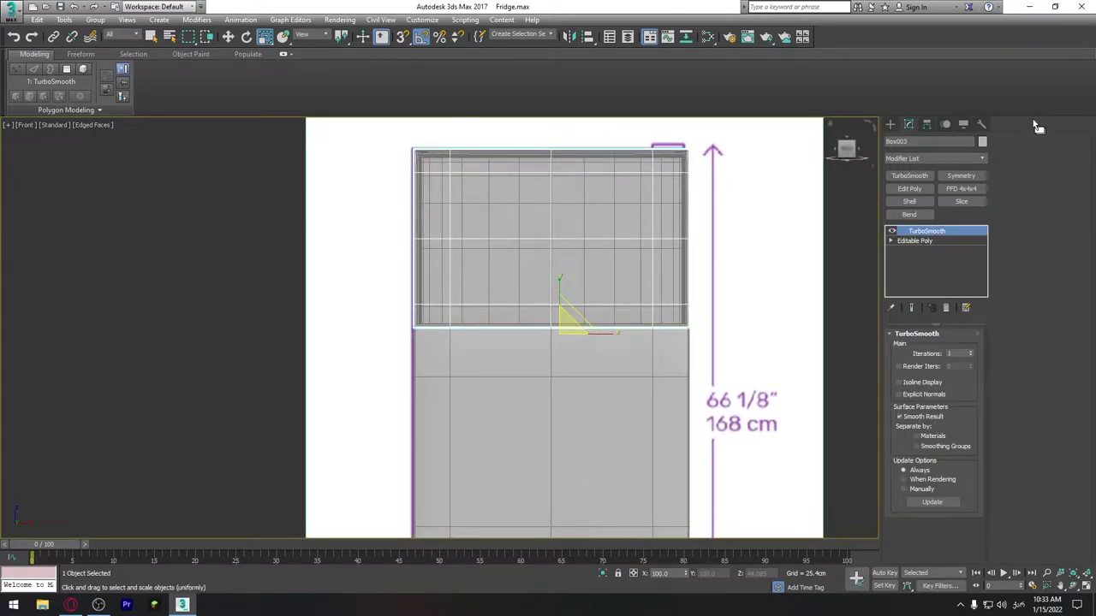
Step: Apply Reset XForm to the selected top box from the Utilities panel
left_click(982, 124)
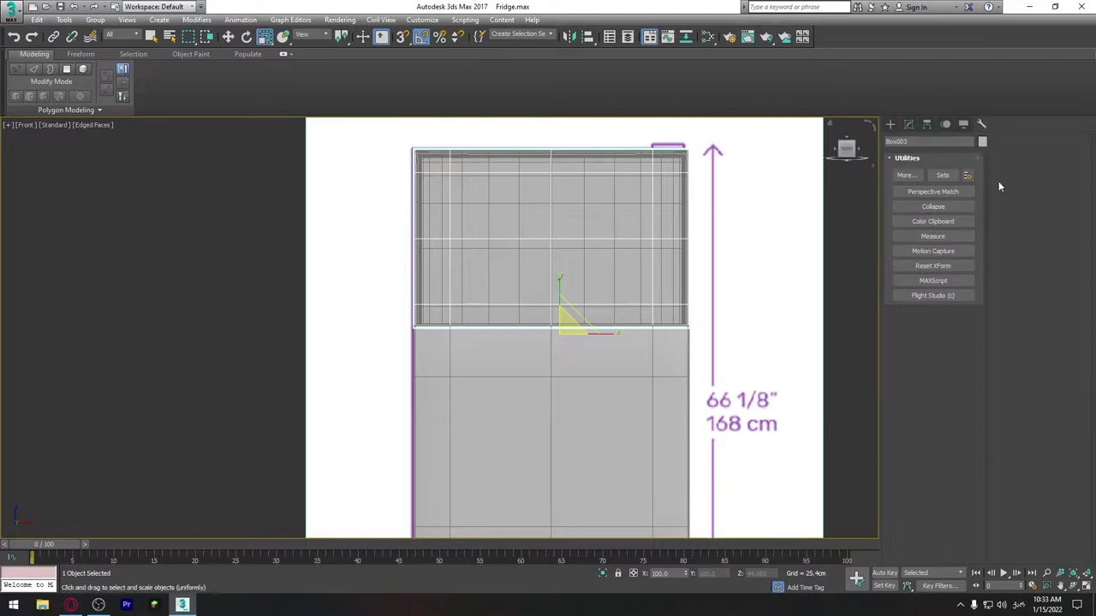
left_click(938, 267)
left_click(939, 334)
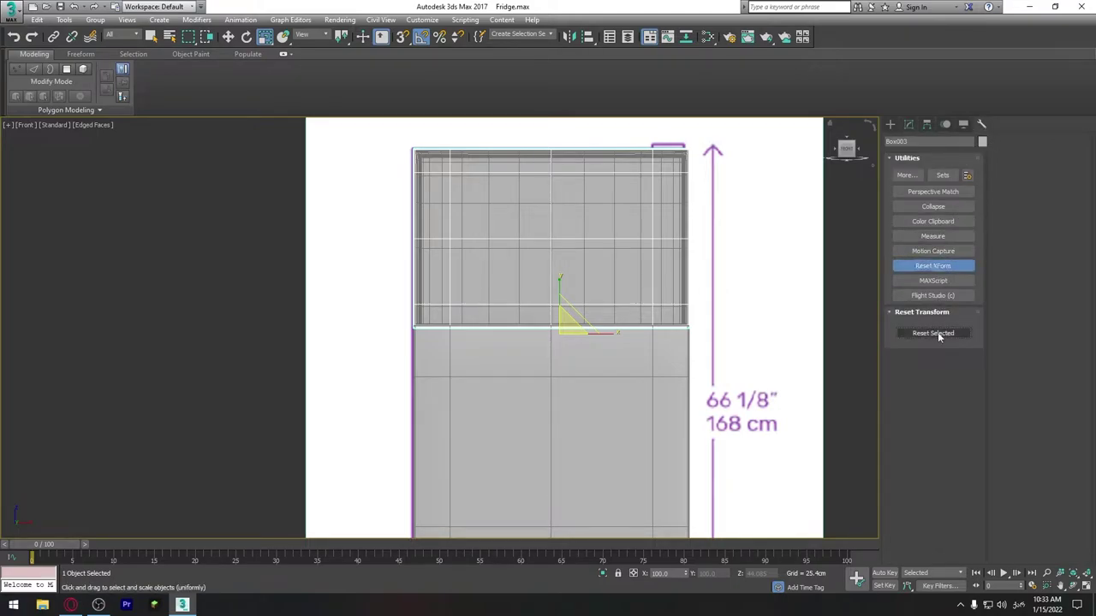
Step: Orbit and zoom around the fridge to inspect it from the side and below
left_click(889, 124)
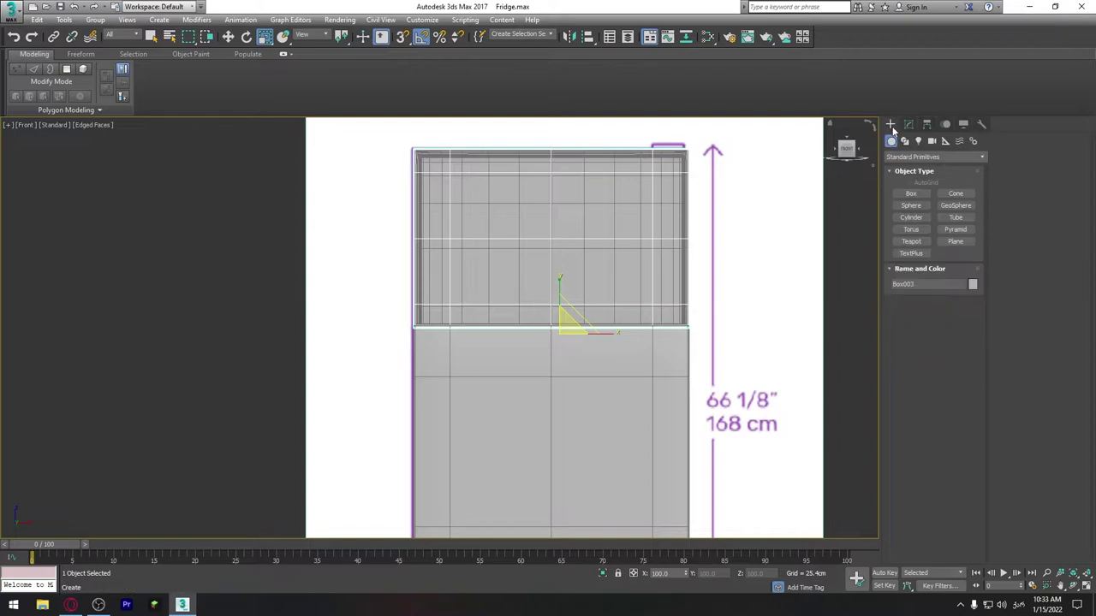
middle_click_drag(553, 299, 574, 294, "alt")
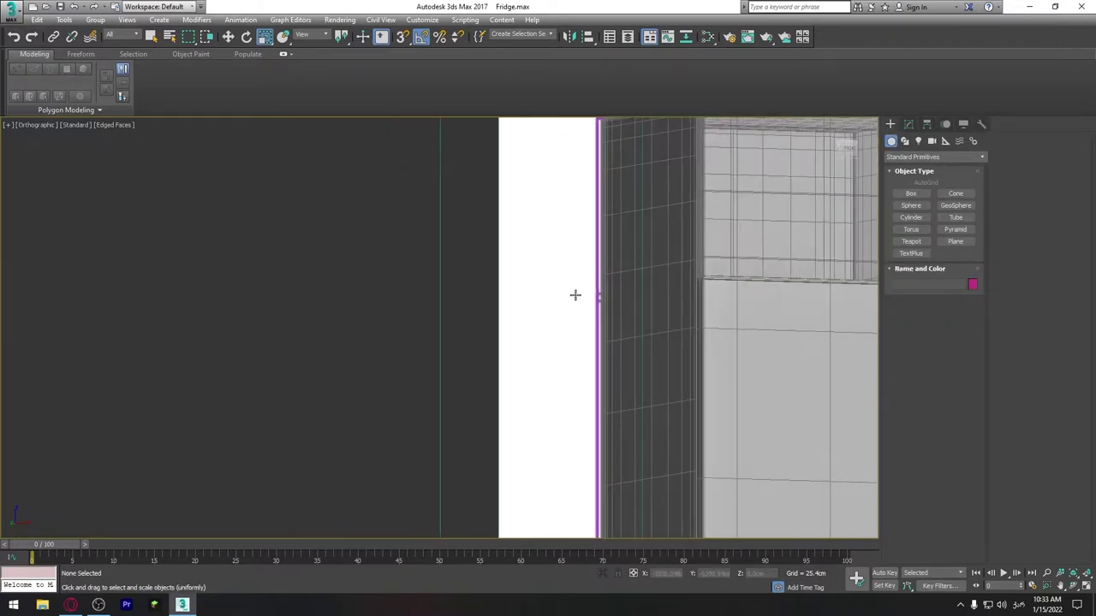
scroll(317, 347, "down", 5)
left_click(318, 348)
mouse_move(318, 348)
middle_mouse_down("alt")
mouse_move(570, 349)
mouse_move(538, 342)
mouse_move(565, 316)
mouse_move(548, 317)
middle_mouse_up("alt")
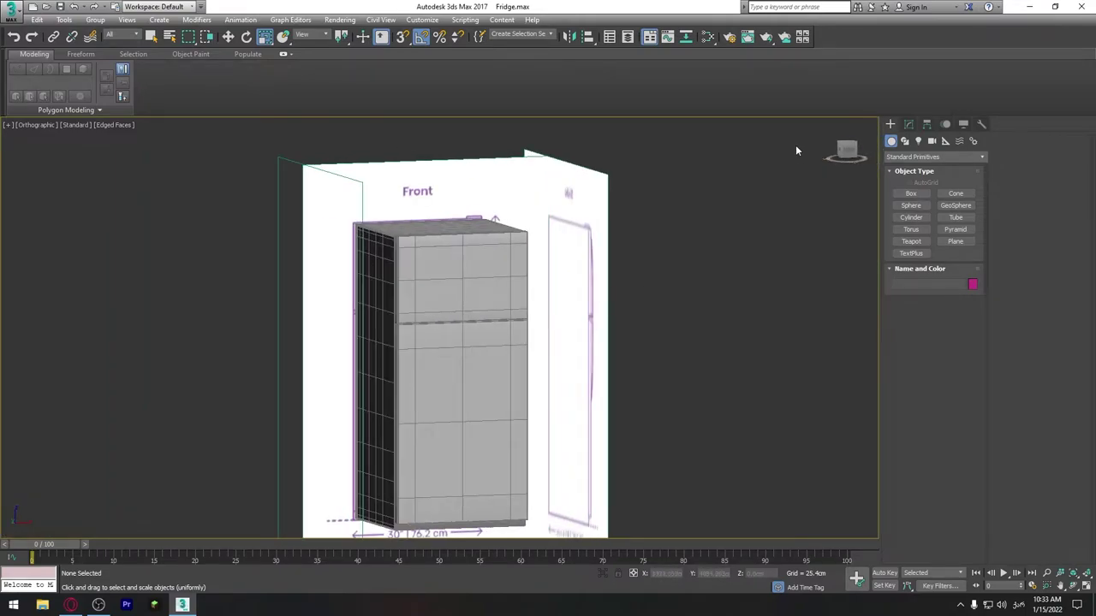
left_click(829, 125)
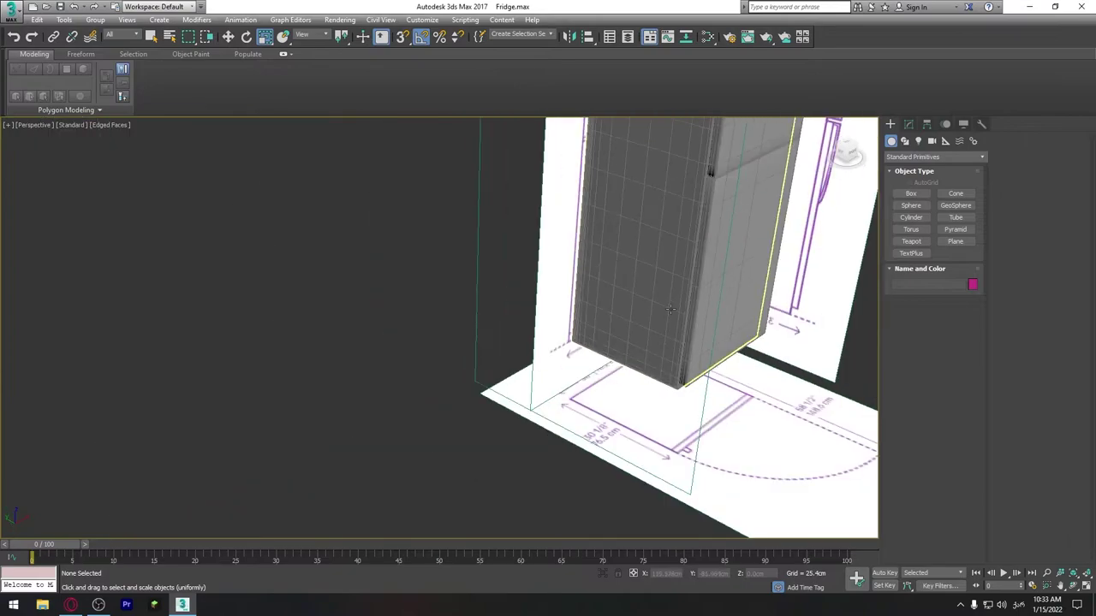
scroll(682, 270, "up", 3)
scroll(614, 274, "up", 2)
scroll(614, 262, "down", 6)
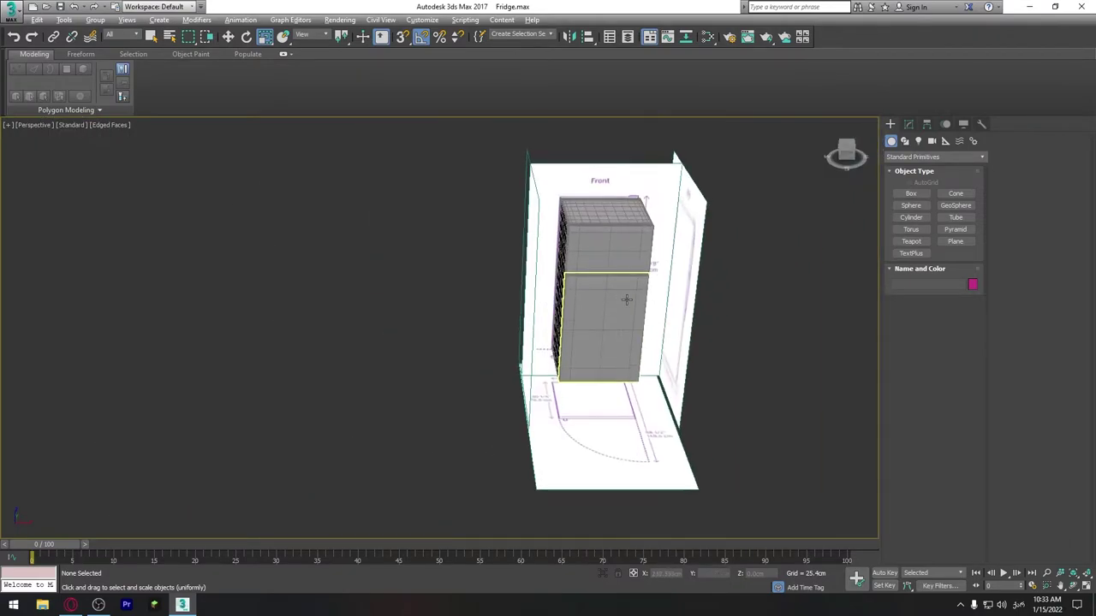
mouse_move(628, 299)
middle_mouse_down("alt")
mouse_move(572, 250)
mouse_move(588, 242)
mouse_move(624, 286)
mouse_move(631, 174)
mouse_move(670, 266)
mouse_move(671, 298)
mouse_move(673, 271)
mouse_move(642, 244)
mouse_move(582, 310)
mouse_move(565, 303)
middle_mouse_up("alt")
scroll(587, 243, "up", 5)
scroll(672, 272, "down", 5)
Step: Hide the two selected boxes and Box001, then frame the door gap in the drawing
key("f")
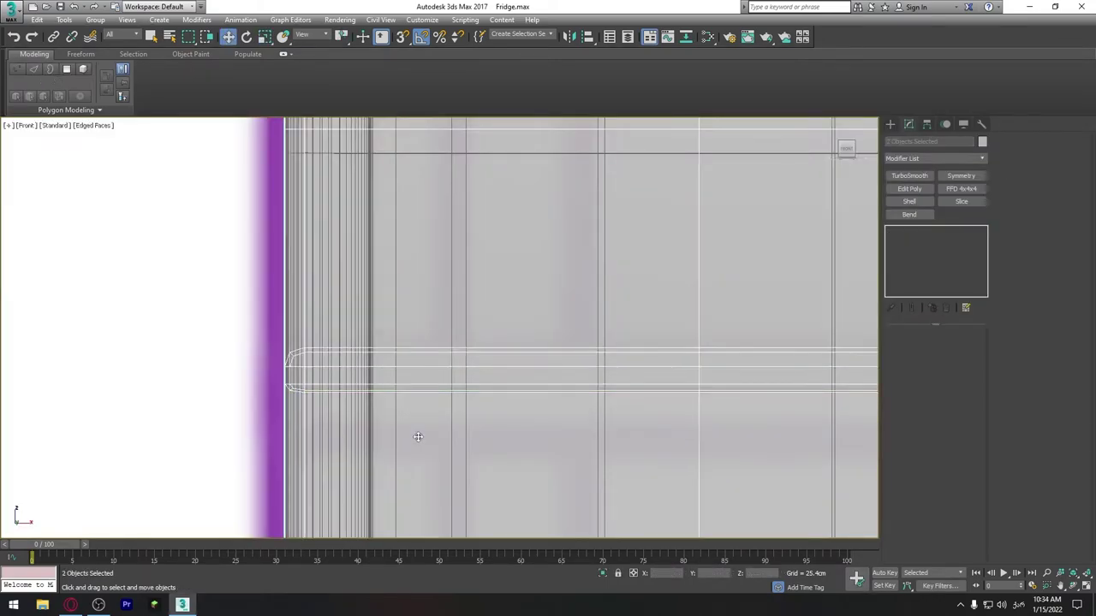
right_click(542, 274)
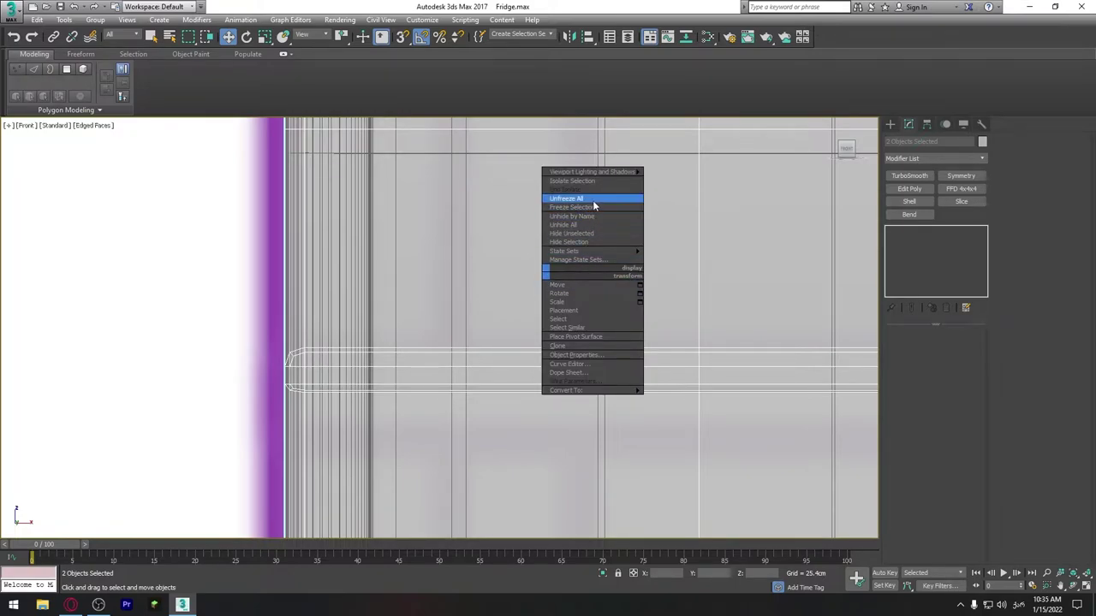
left_click(579, 242)
right_click(372, 313)
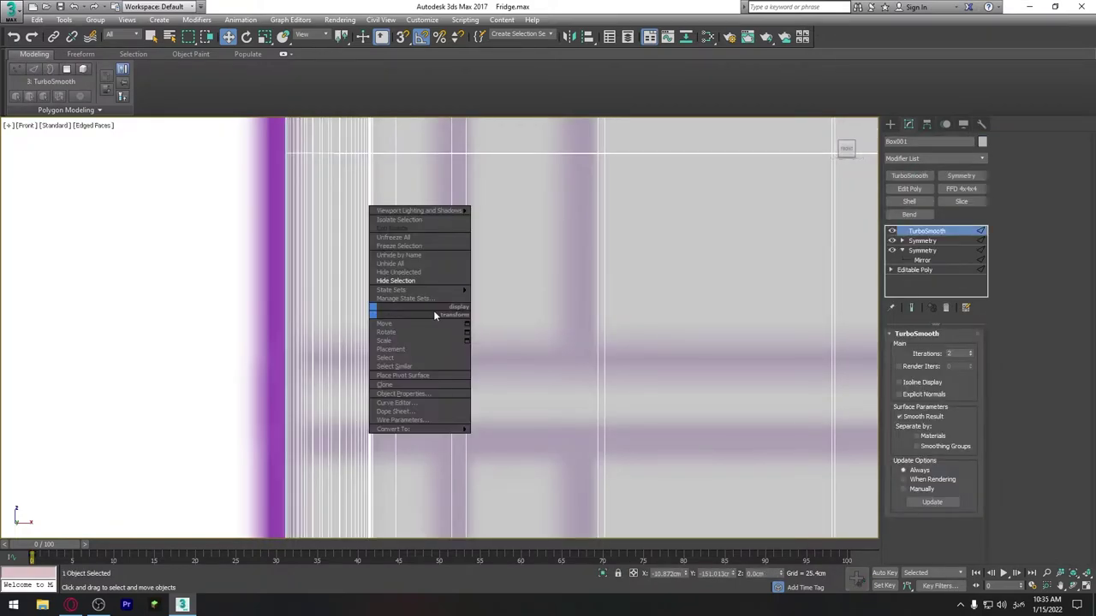
left_click(416, 281)
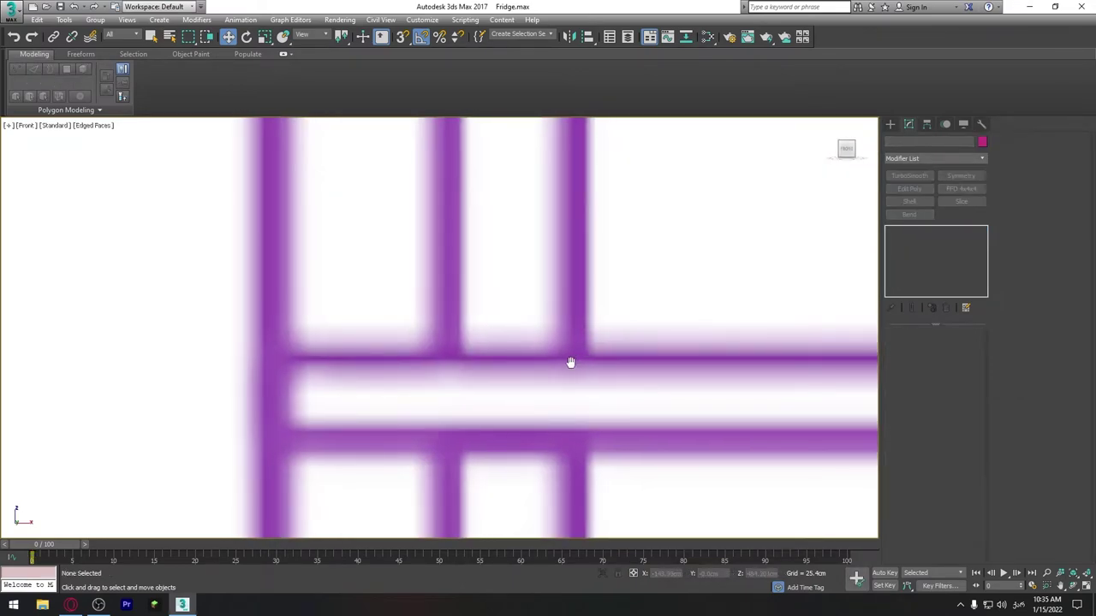
scroll(570, 362, "down", 3)
mouse_move(622, 347)
middle_mouse_down()
mouse_move(459, 420)
mouse_move(479, 407)
mouse_move(466, 353)
middle_mouse_up()
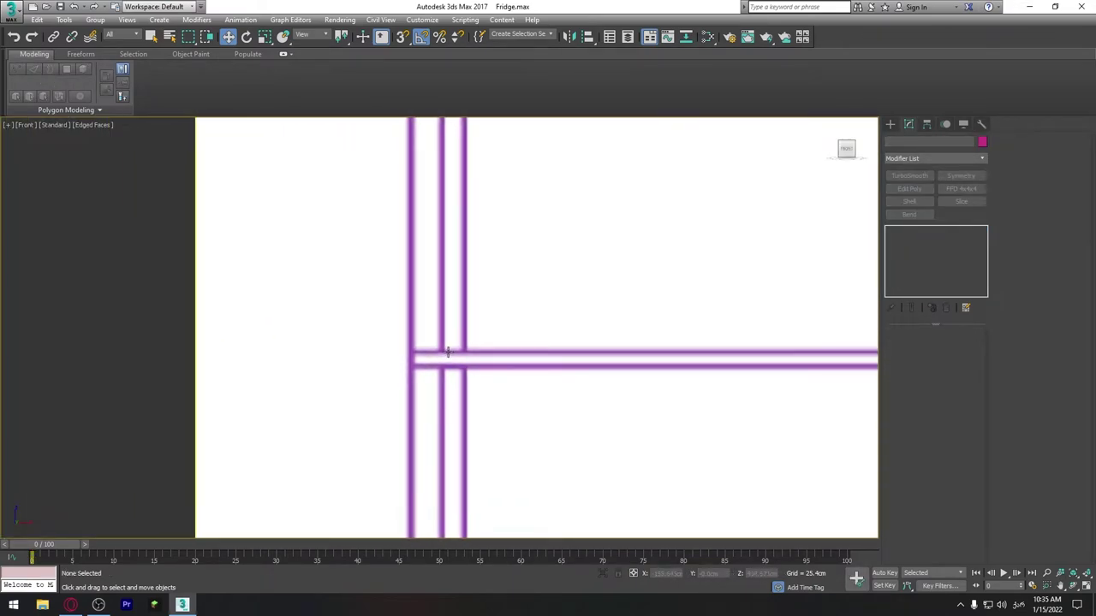
scroll(475, 361, "up", 2)
Step: Draw a small box from the bar's corner and set its height
left_click(890, 125)
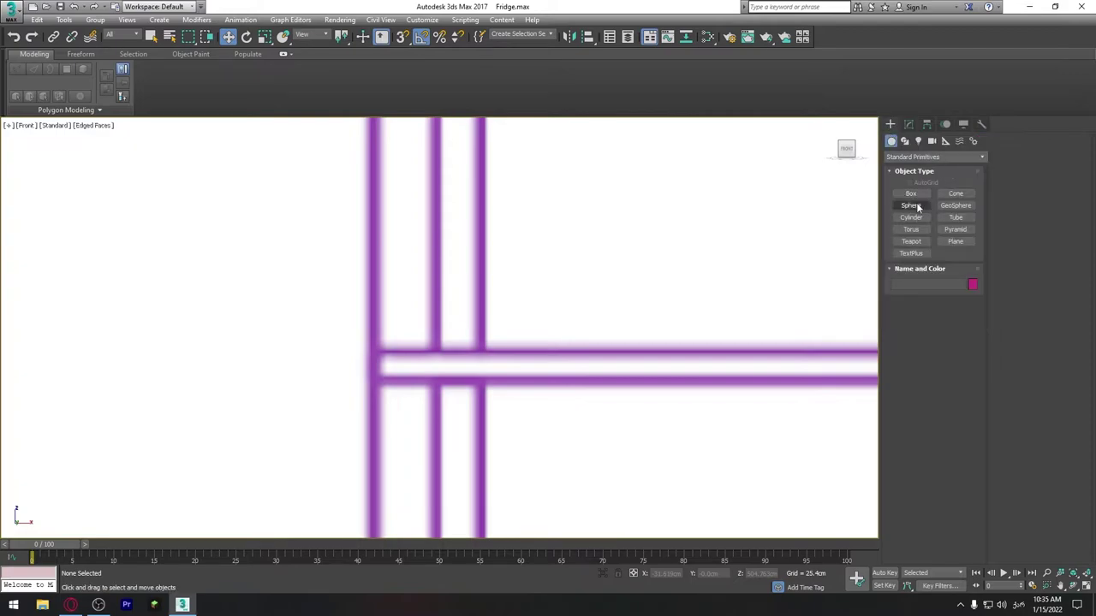
left_click(911, 194)
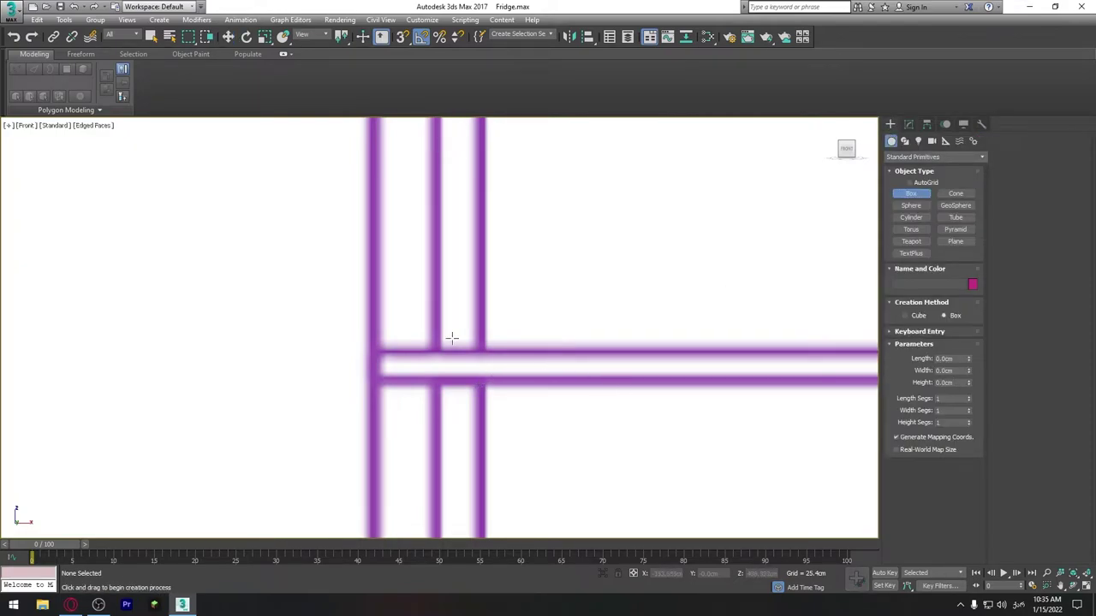
left_click_drag(435, 349, 484, 293)
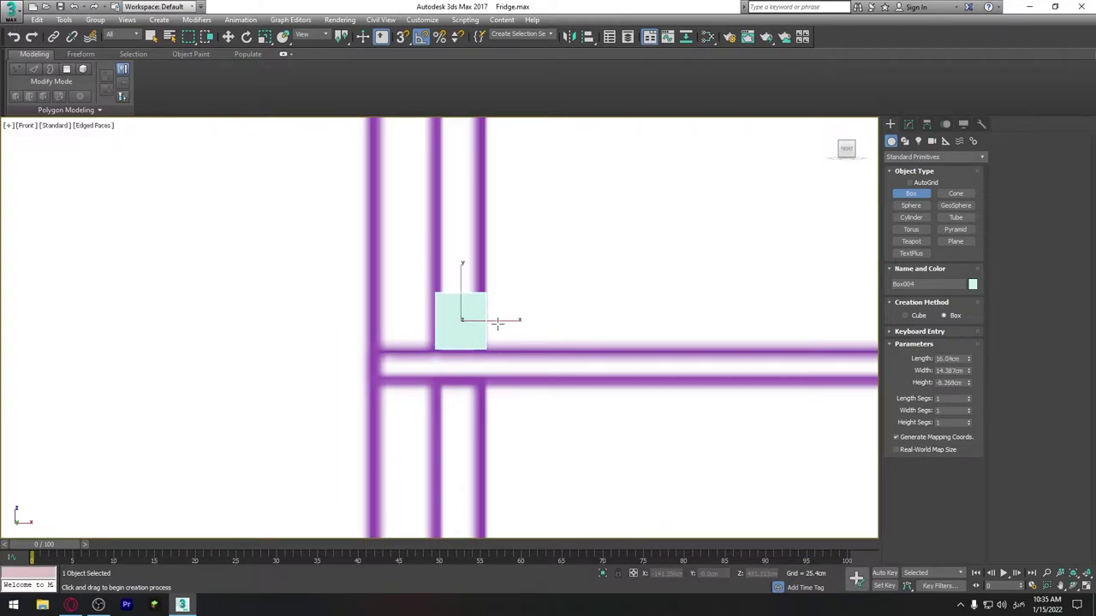
key("p")
mouse_move(514, 316)
middle_mouse_down("alt")
mouse_move(457, 283)
mouse_move(538, 284)
mouse_move(517, 288)
middle_mouse_up("alt")
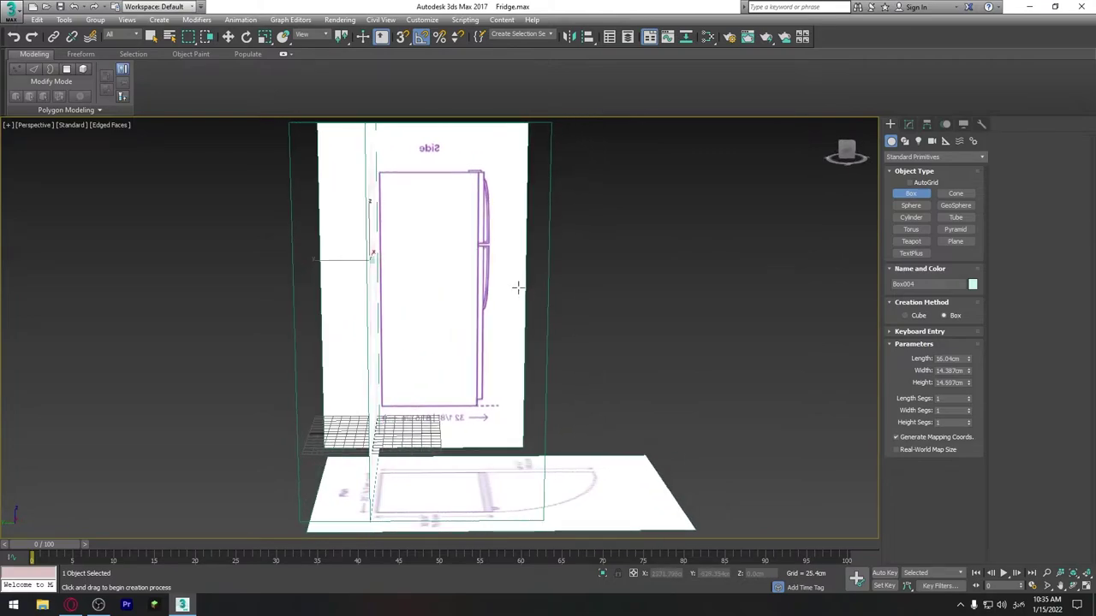
key("l")
scroll(457, 321, "down", 5)
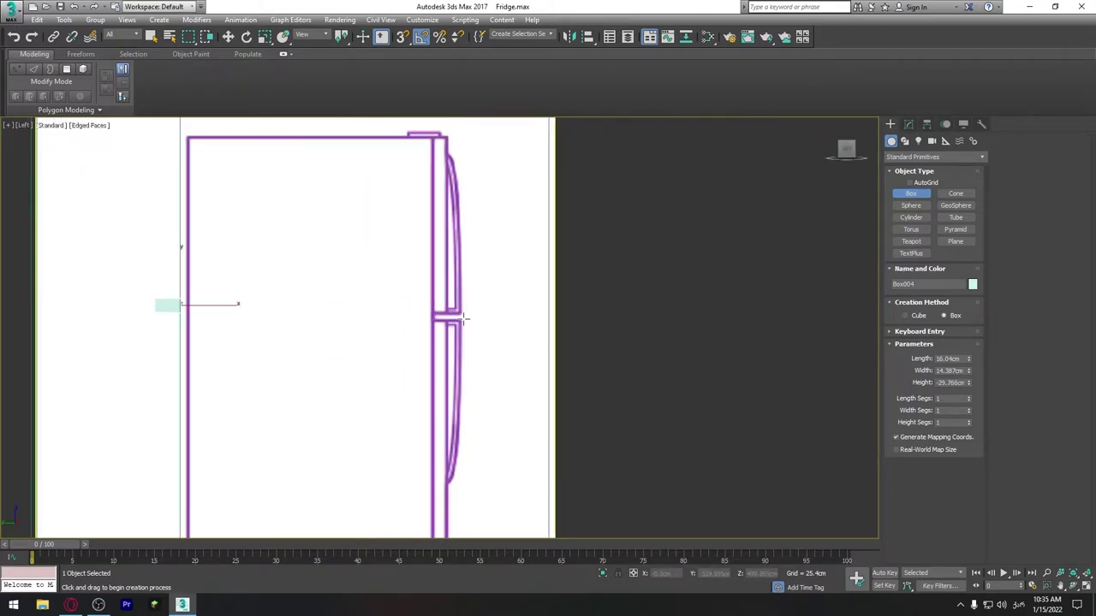
scroll(457, 321, "down", 2)
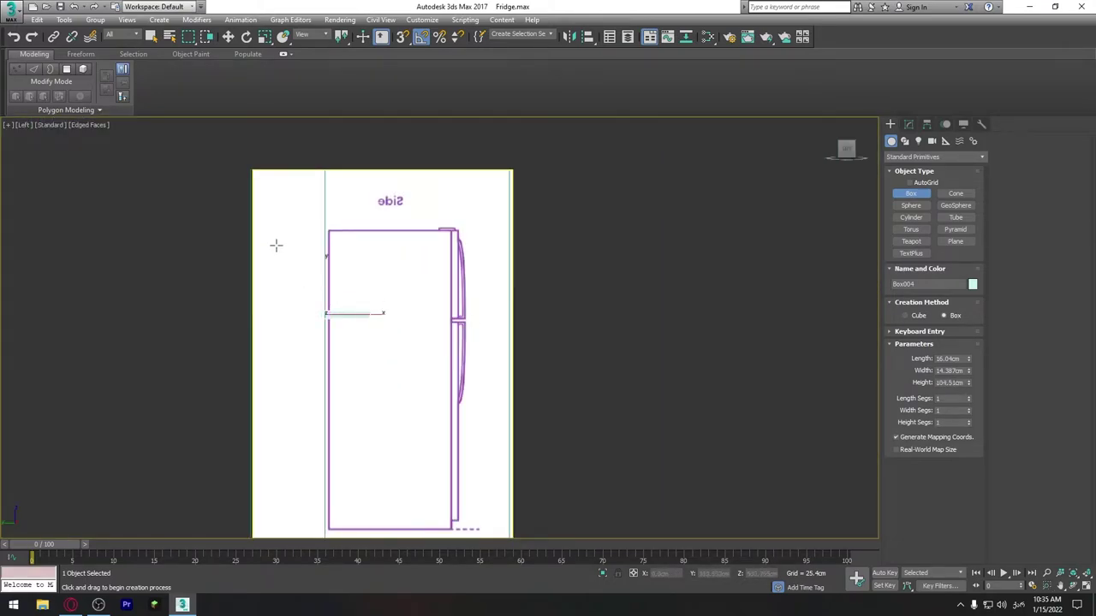
left_click(368, 325)
Step: Move the small box onto the handle line in the side view
key("w")
left_click_drag(349, 313, 490, 308)
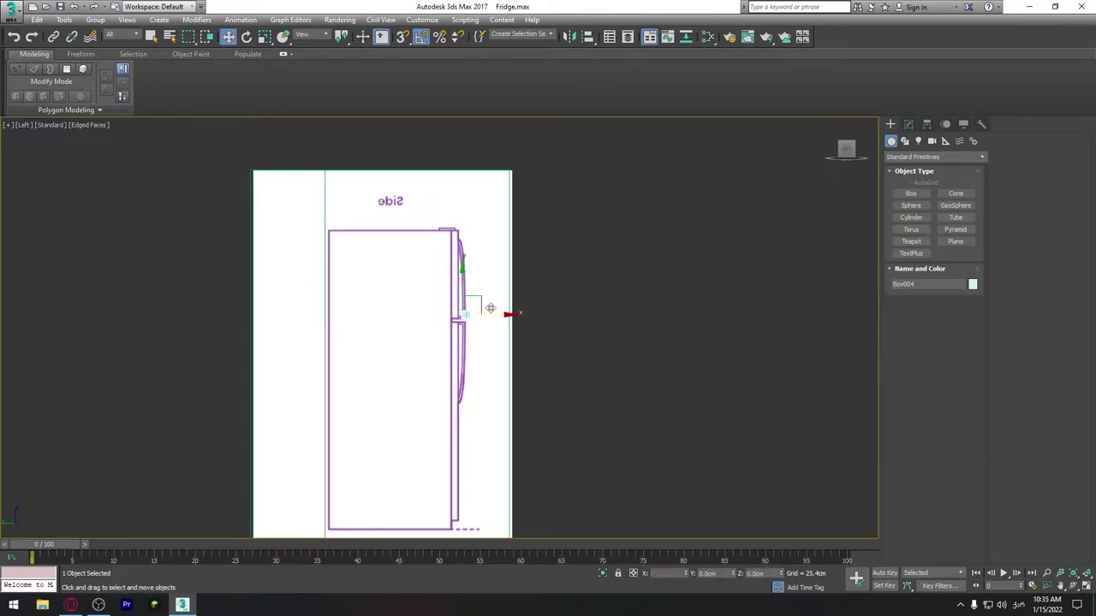
scroll(491, 308, "up", 4)
scroll(475, 296, "up", 2)
scroll(475, 291, "up", 1)
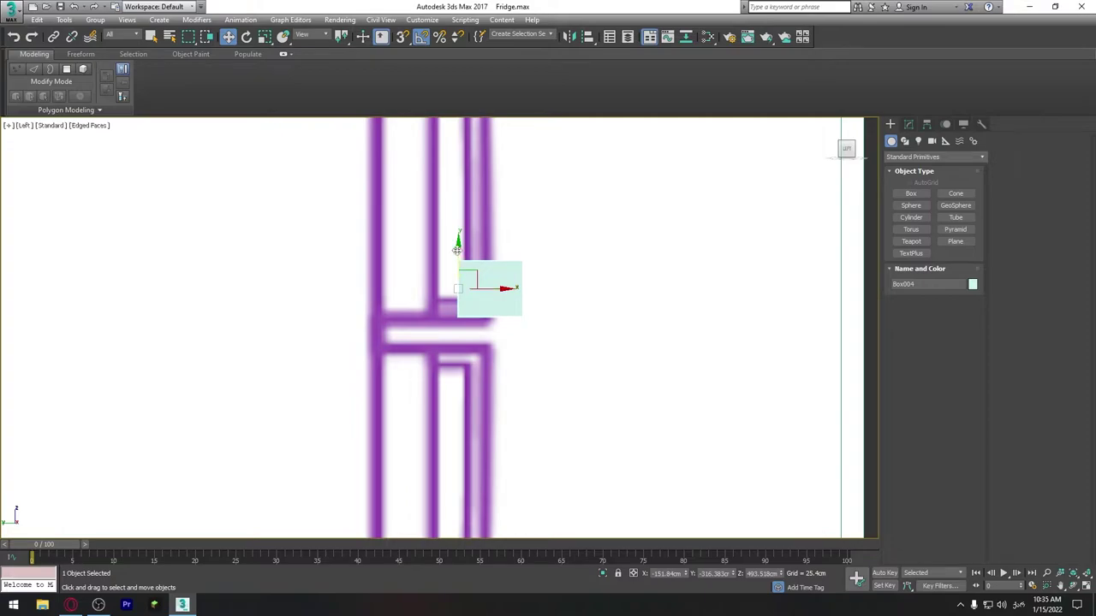
left_click_drag(494, 293, 473, 293)
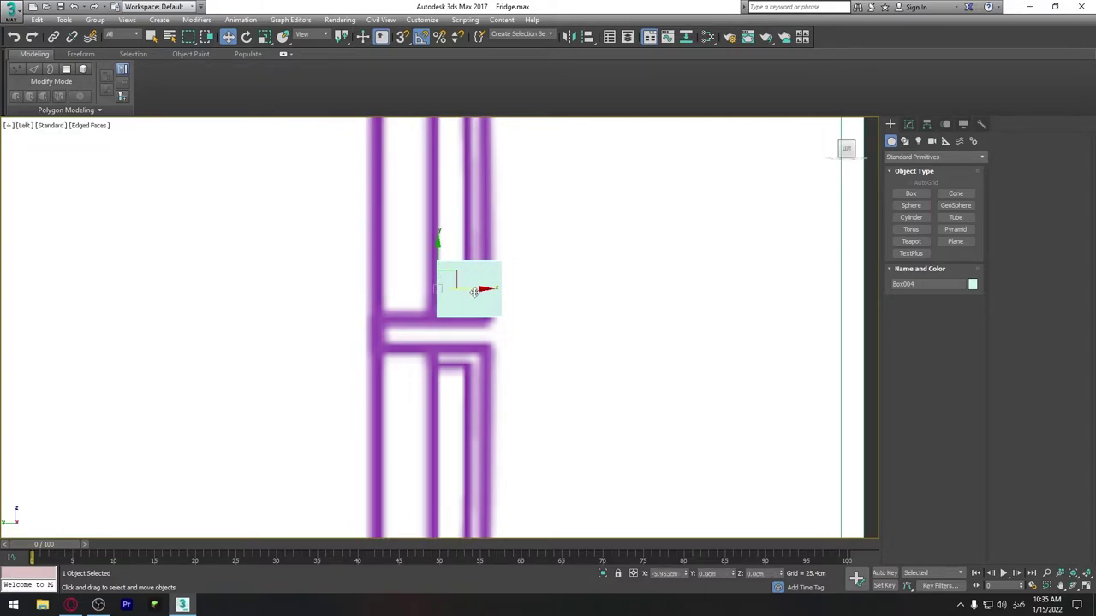
right_click(440, 291)
Step: Convert the box to an Editable Poly and pull its top vertices down
left_click(573, 418)
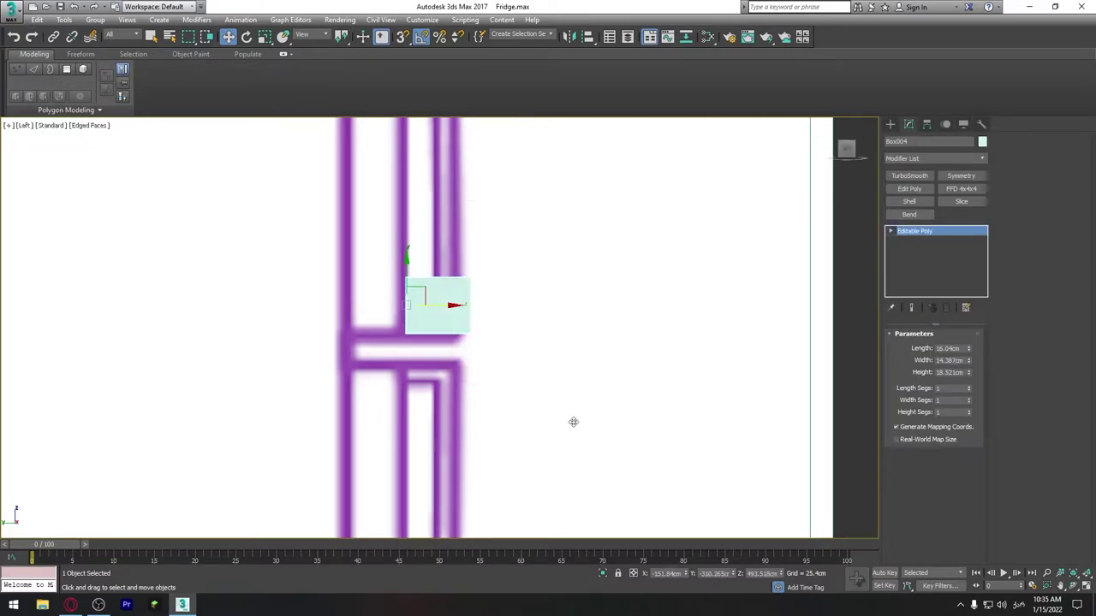
key("1")
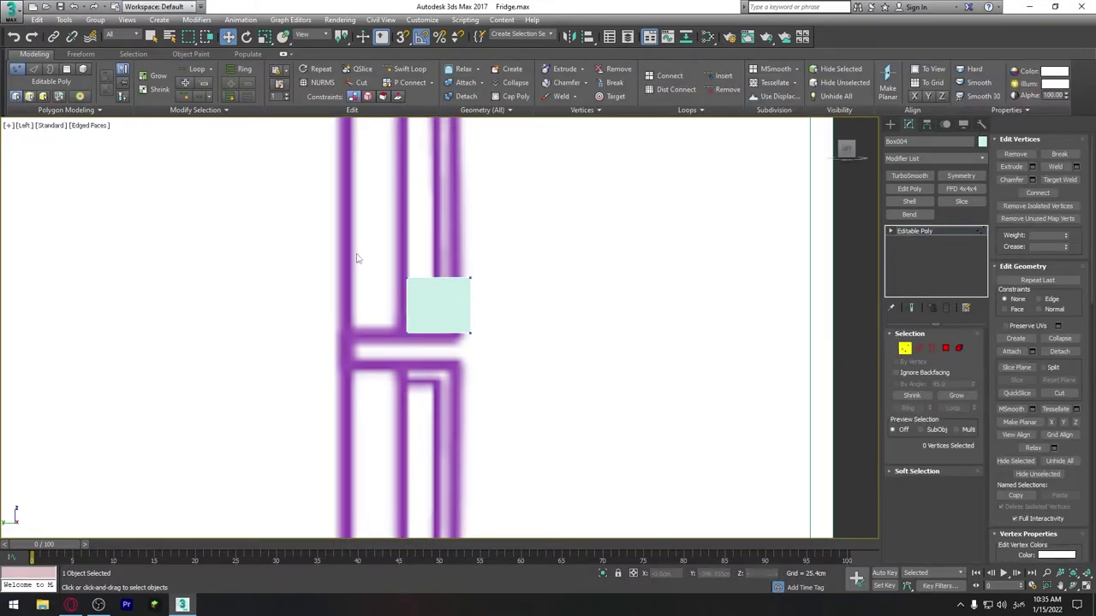
left_click_drag(539, 302, 539, 303)
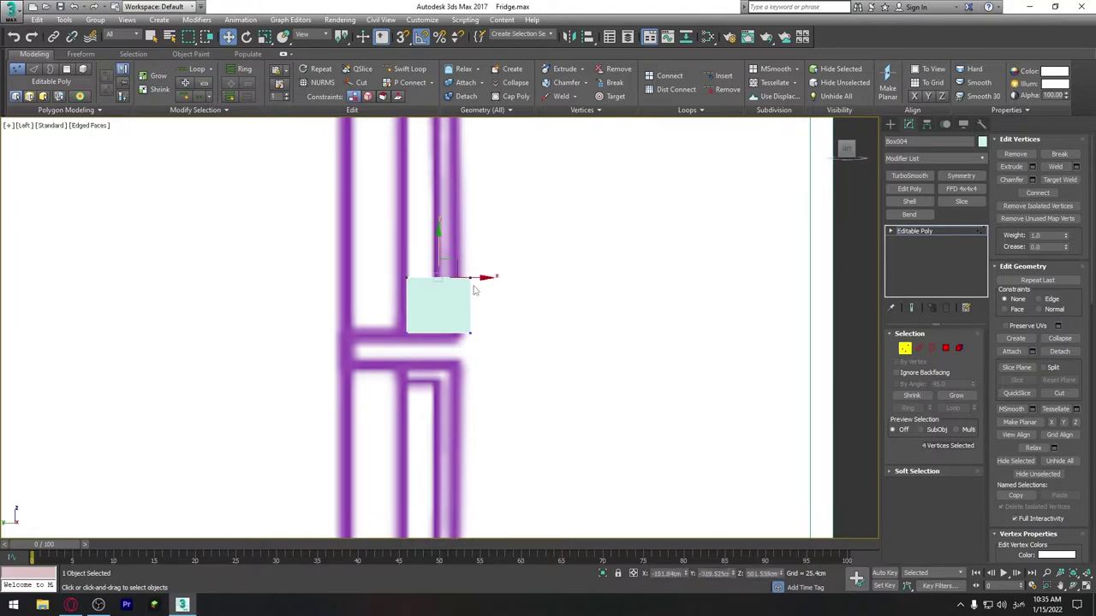
left_click_drag(436, 245, 431, 278)
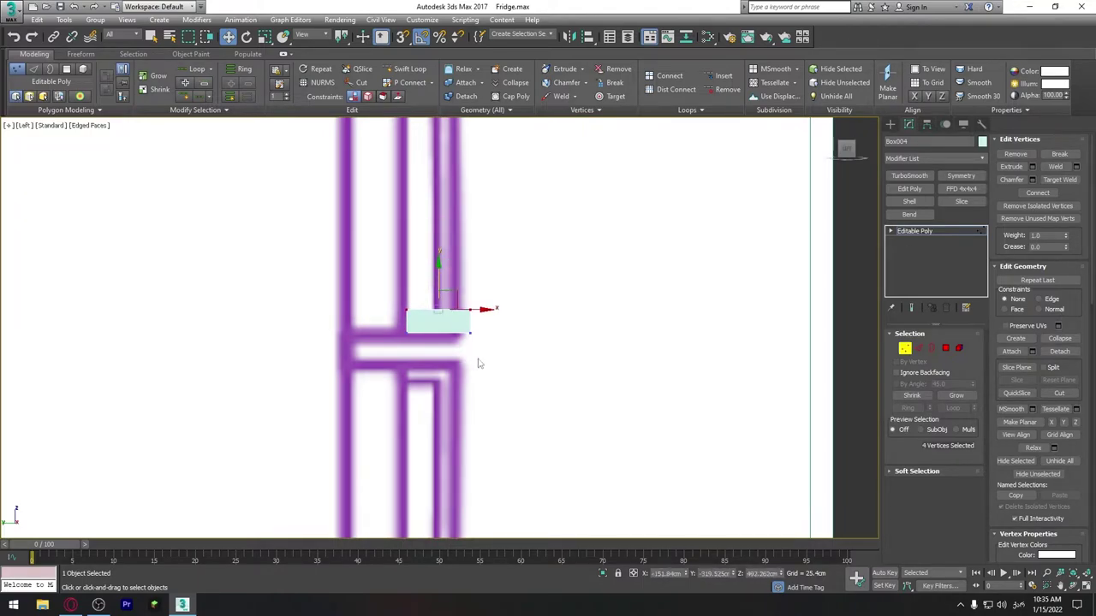
Step: Lower the handle block's bottom vertices slightly and shift them left along X
left_click_drag(412, 337, 412, 335)
left_click_drag(437, 297, 435, 302)
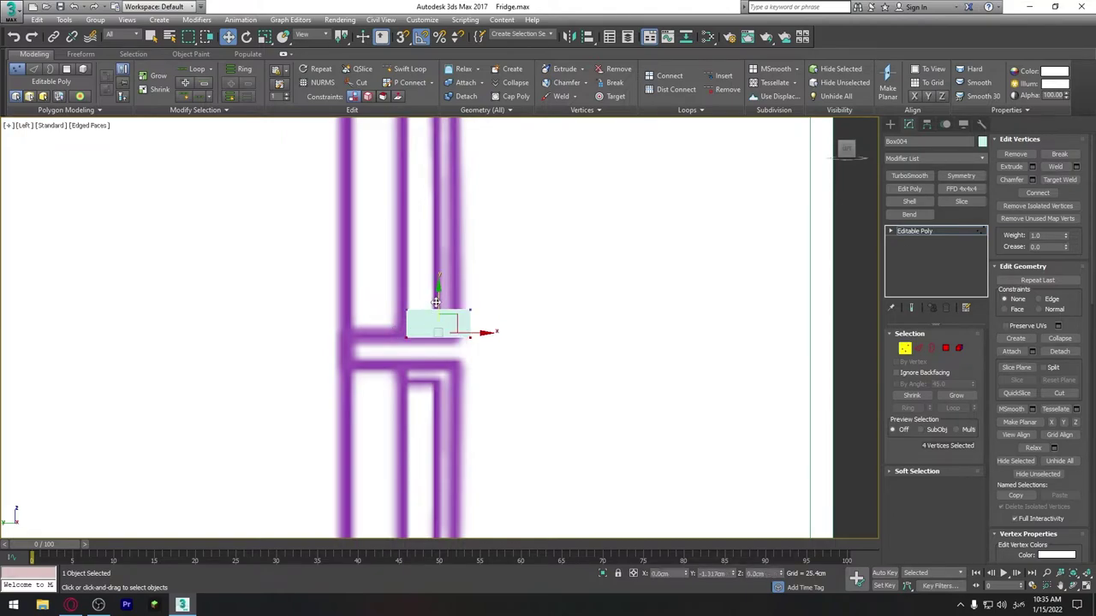
middle_click_drag(435, 302, 452, 296)
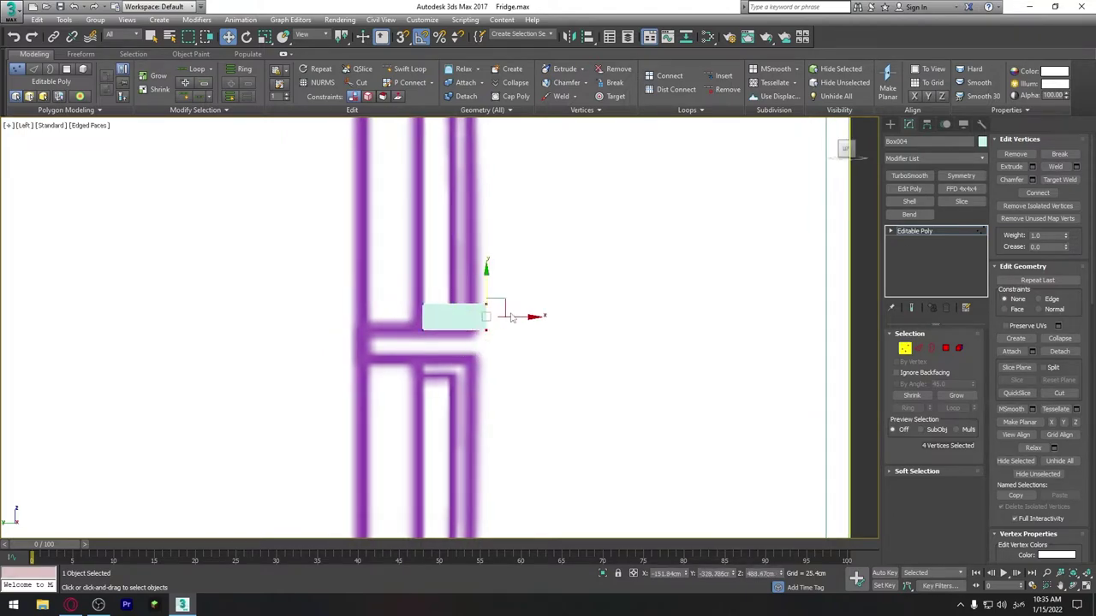
left_click_drag(502, 316, 481, 317)
scroll(462, 309, "up", 2)
scroll(462, 310, "up", 2)
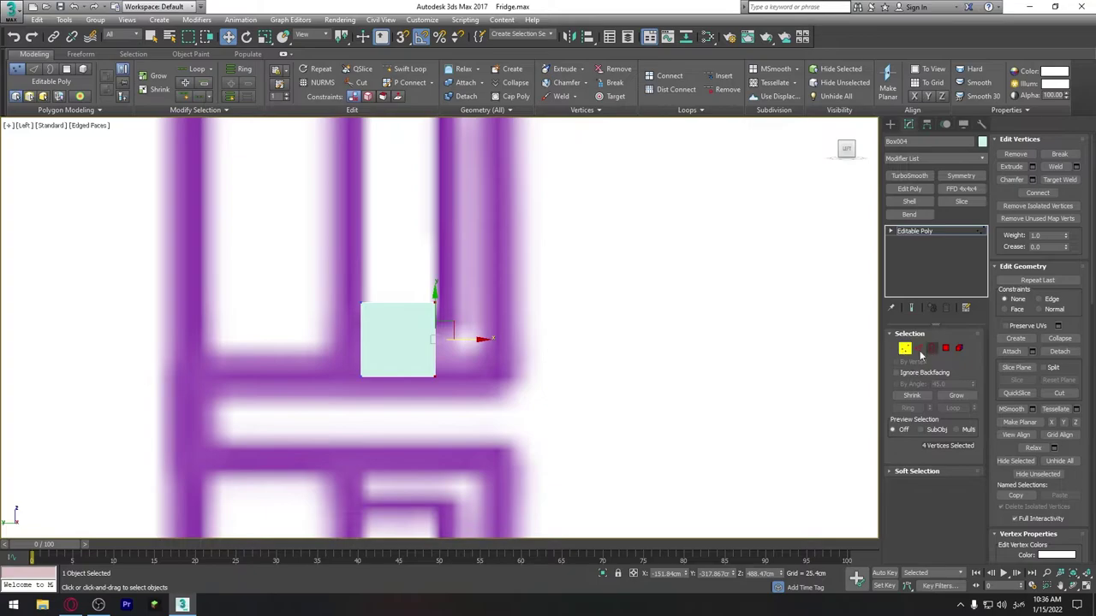
Step: Check the handle block in the Perspective and Front views
key("p")
scroll(482, 291, "up", 3)
scroll(468, 349, "up", 3)
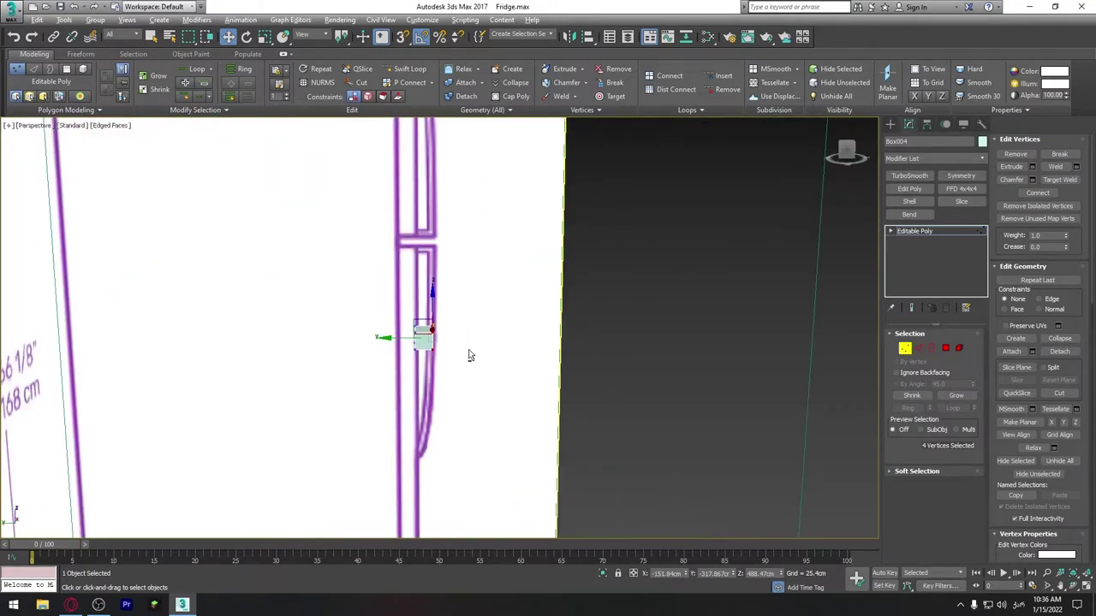
scroll(371, 357, "up", 3)
mouse_move(371, 356)
middle_mouse_down("alt")
mouse_move(349, 343)
mouse_move(358, 348)
middle_mouse_up("alt")
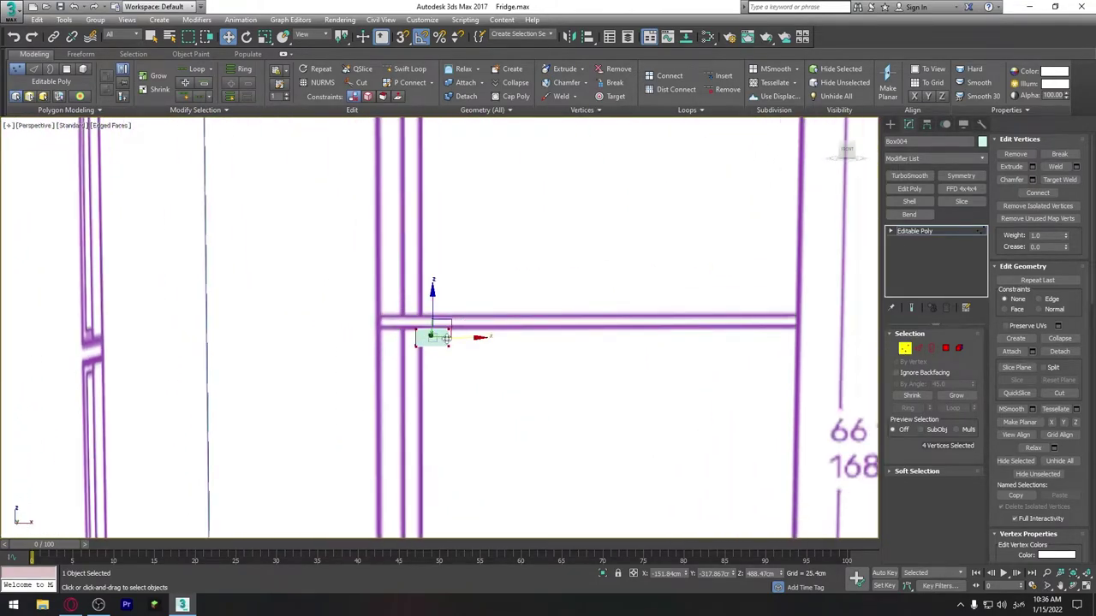
key("f")
mouse_move(489, 360)
middle_mouse_down()
mouse_move(531, 334)
mouse_move(538, 386)
middle_mouse_up()
key("p")
scroll(577, 355, "up", 2)
scroll(538, 386, "up", 3)
Step: Extrude the handle block's front face outward by 2.365 cm in the Left view
left_click(945, 347)
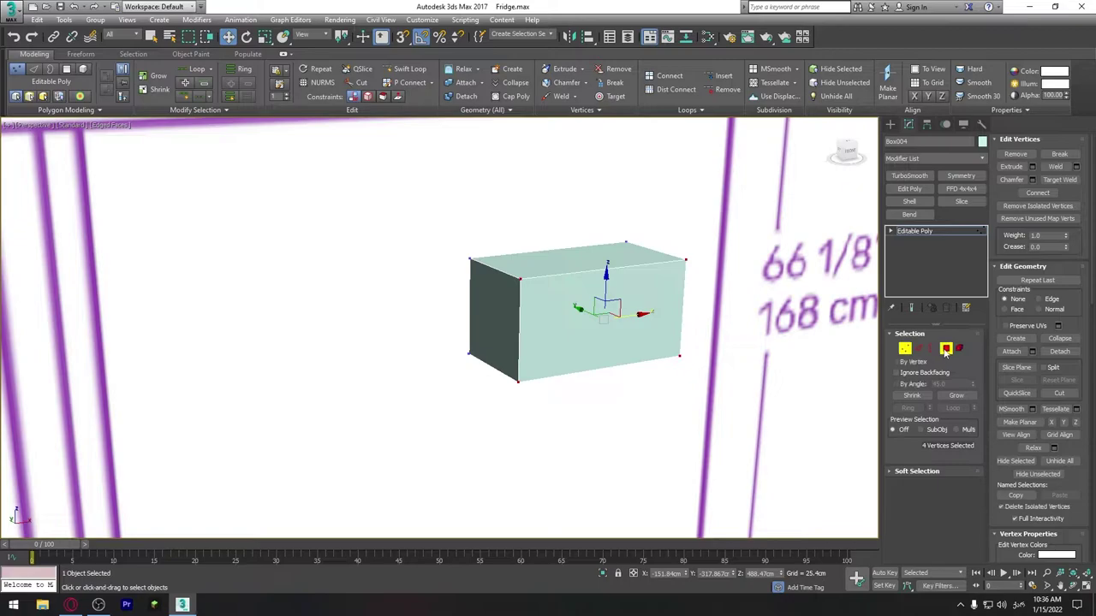
left_click(556, 314)
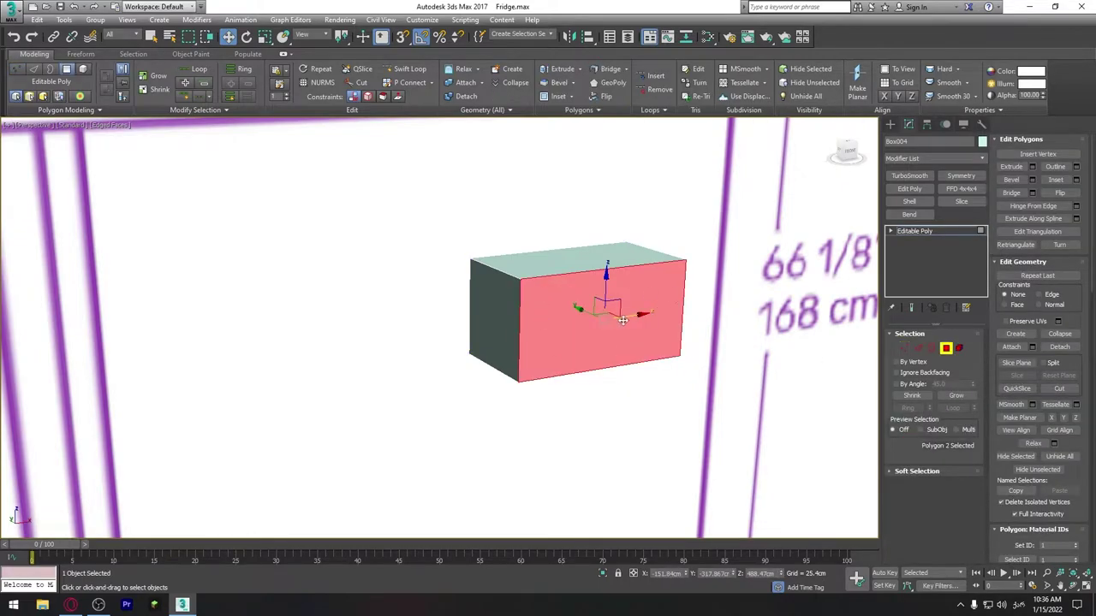
key("l")
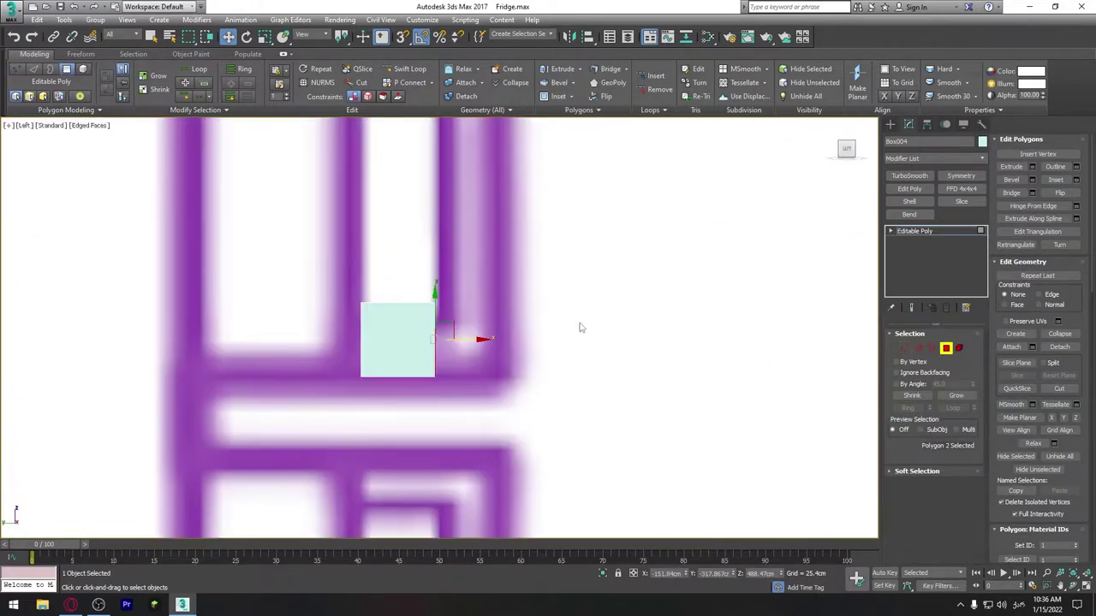
middle_click_drag(594, 375, 605, 384)
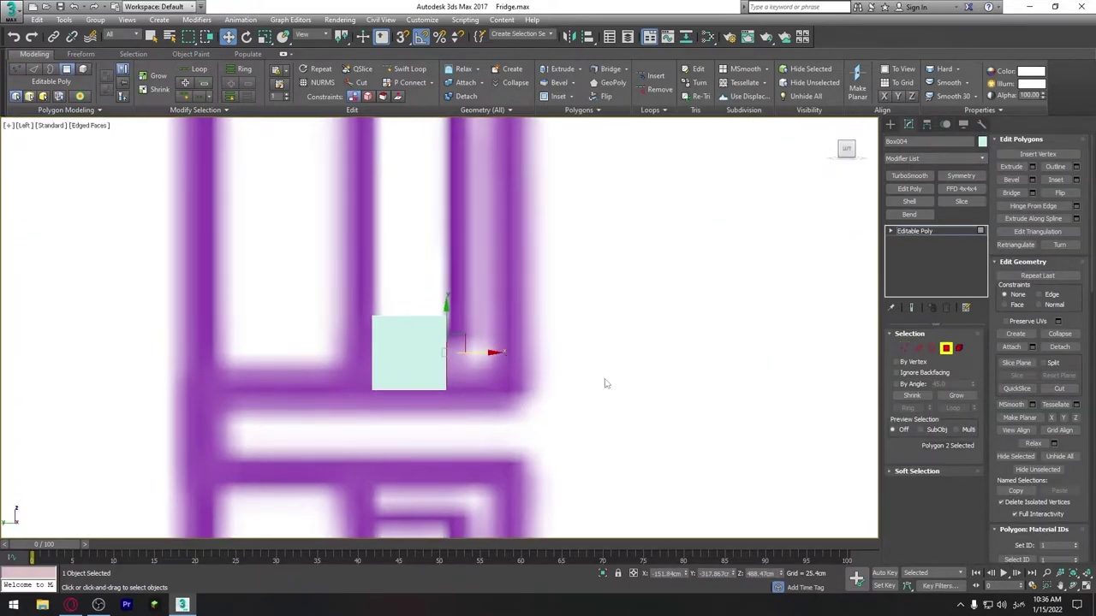
left_click(1031, 167)
left_click_drag(447, 350, 414, 555)
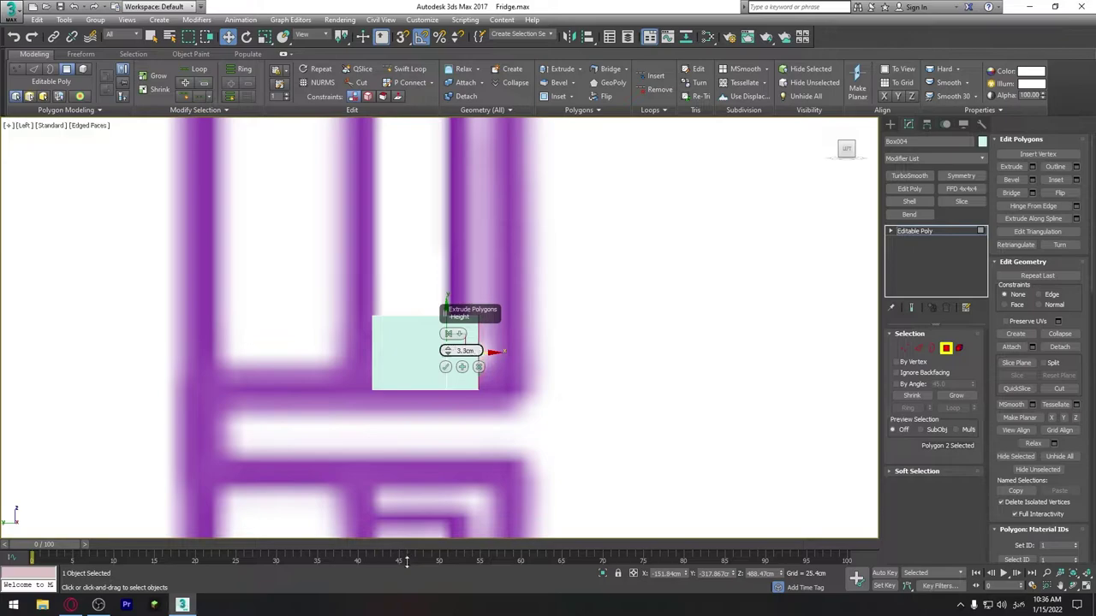
left_click_drag(415, 555, 405, 567)
left_click(445, 368)
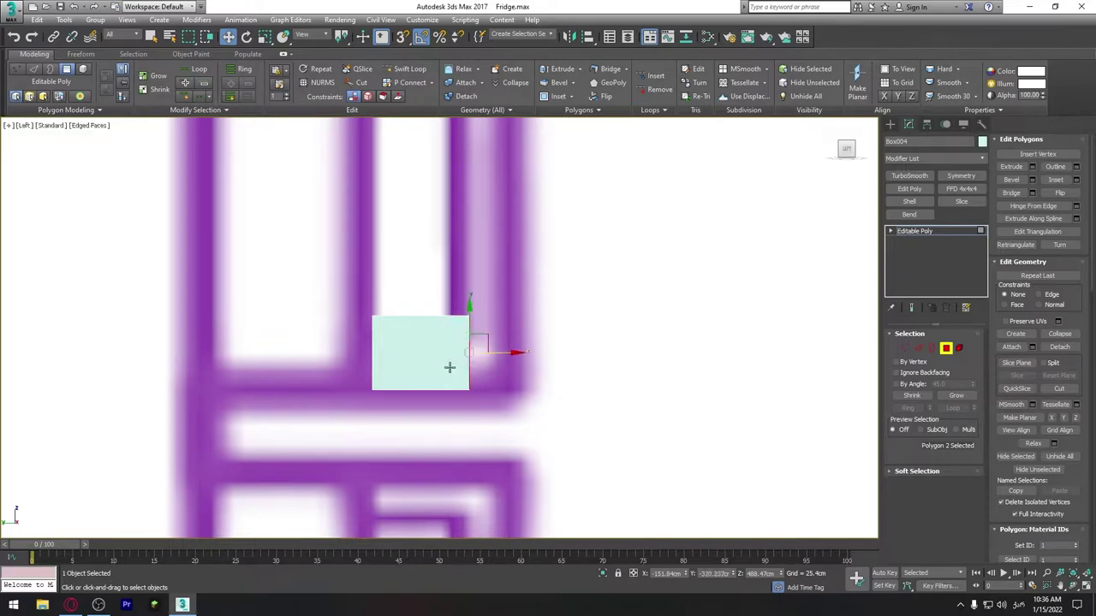
Step: Tilt the extruded face and adjust the block's top and bottom corner vertices into a sloped step
key("e")
mouse_move(507, 342)
left_mouse_down()
mouse_move(480, 294)
mouse_move(495, 330)
left_mouse_up()
key("w")
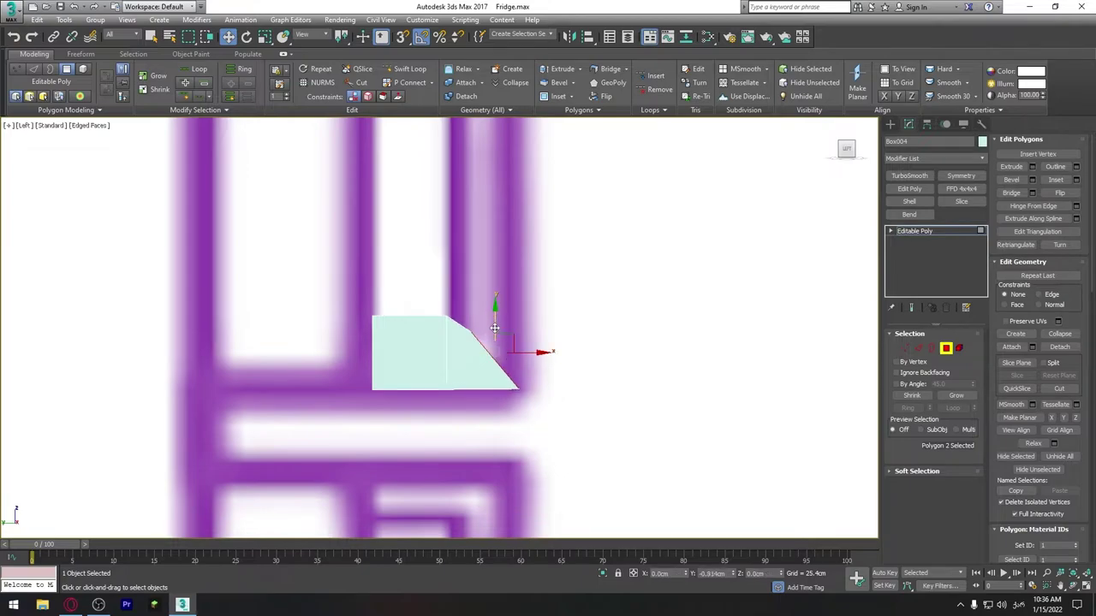
key("1")
left_click_drag(354, 289, 471, 336)
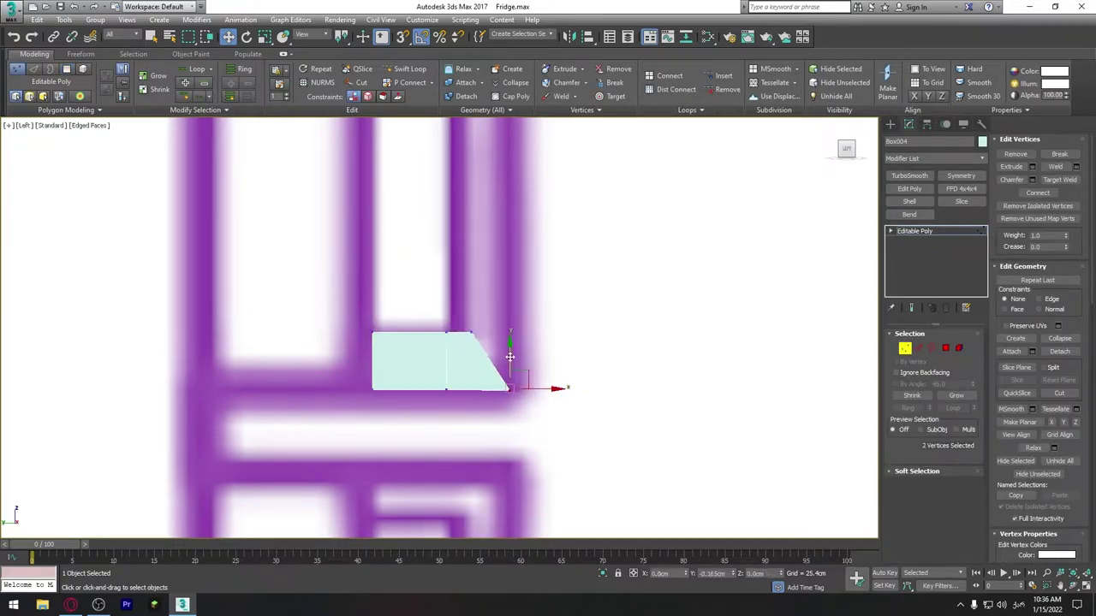
mouse_move(492, 372)
left_mouse_down()
mouse_move(539, 389)
mouse_move(320, 386)
left_mouse_up()
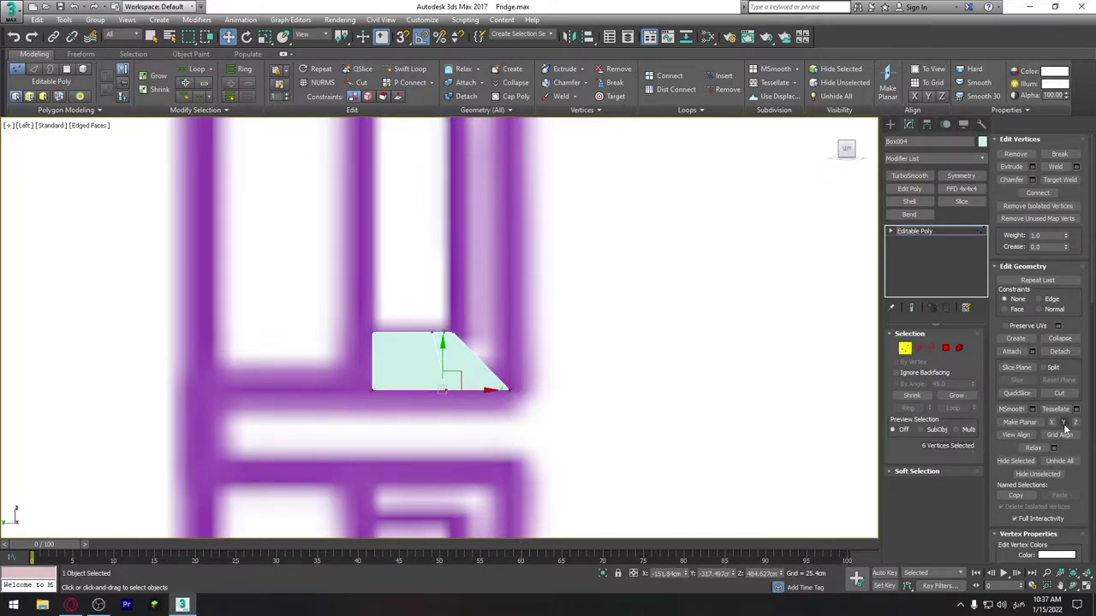
middle_click_drag(449, 394, 422, 485)
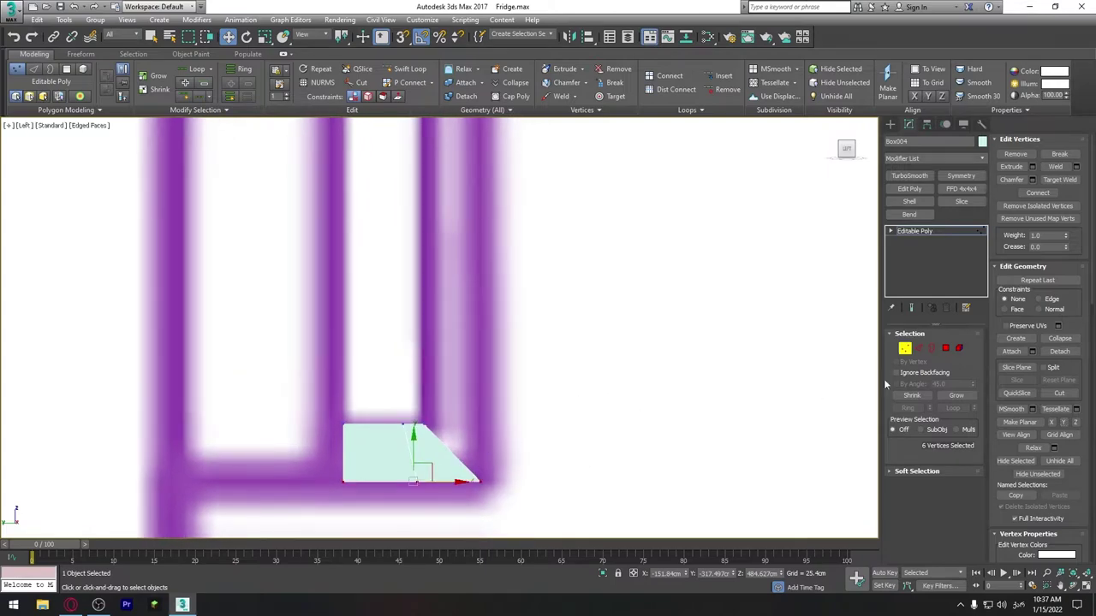
left_click(945, 348)
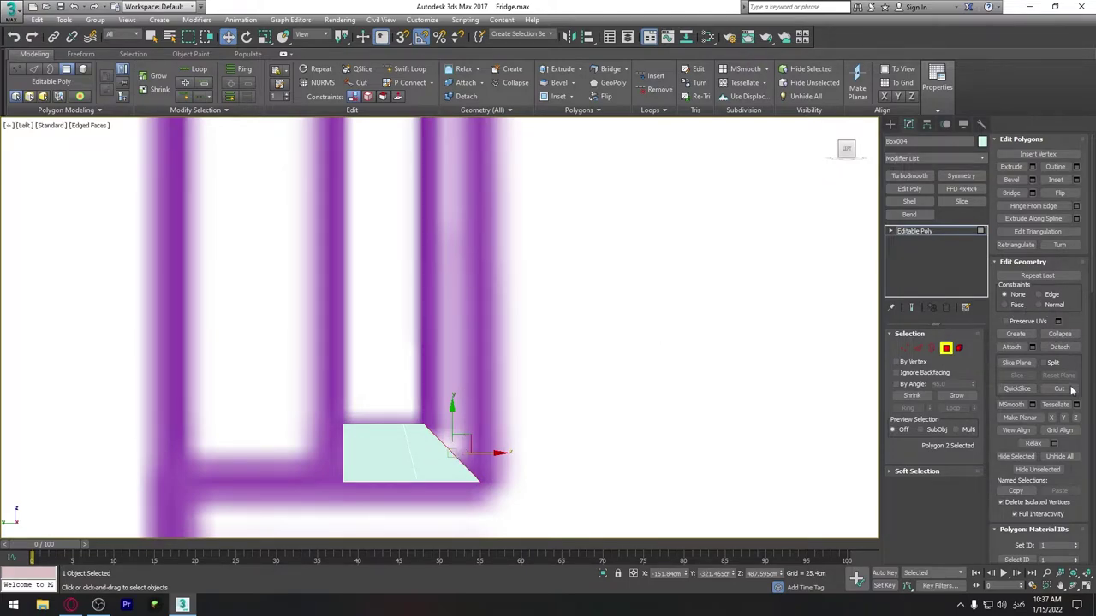
Step: Extrude the sloped face 10.667 cm, rotate it to point upward and slide it left
left_click(1033, 167)
left_click_drag(446, 351, 459, 268)
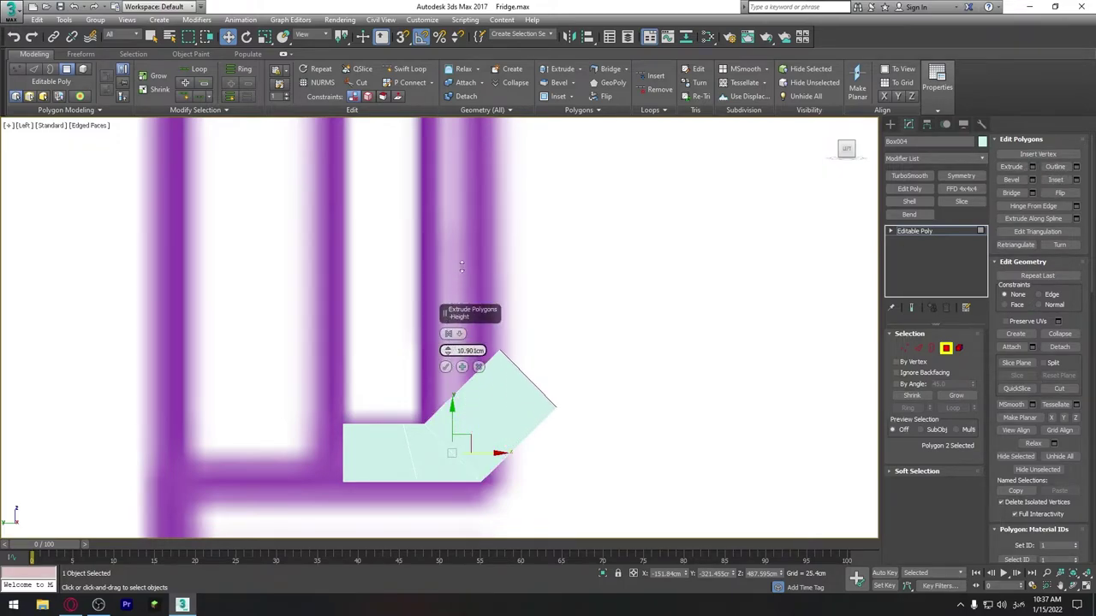
left_click(445, 367)
key("e")
left_click_drag(559, 351, 553, 322)
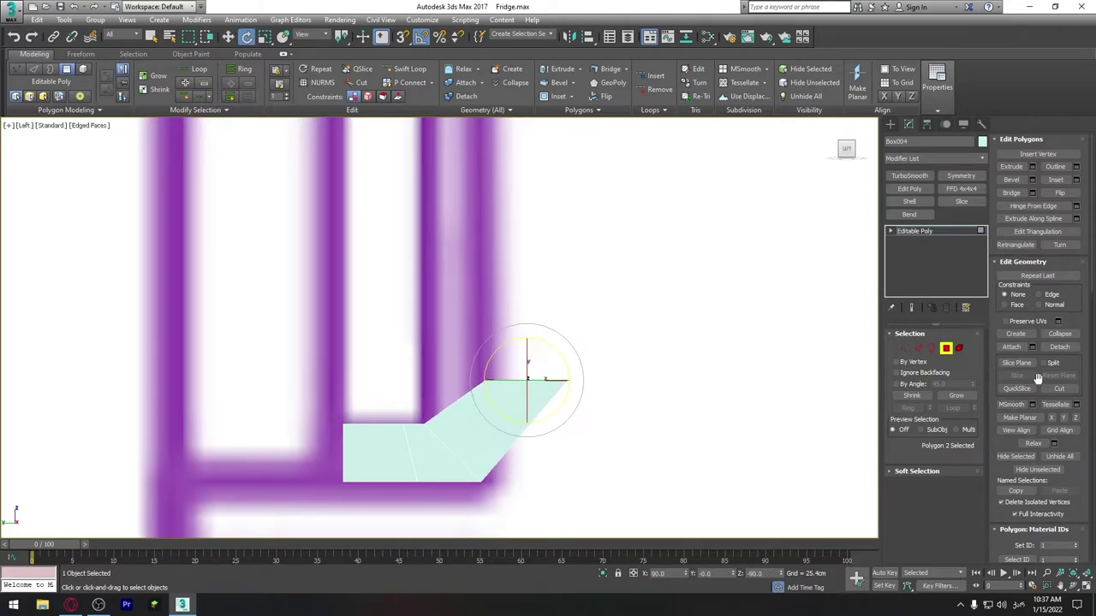
key("w")
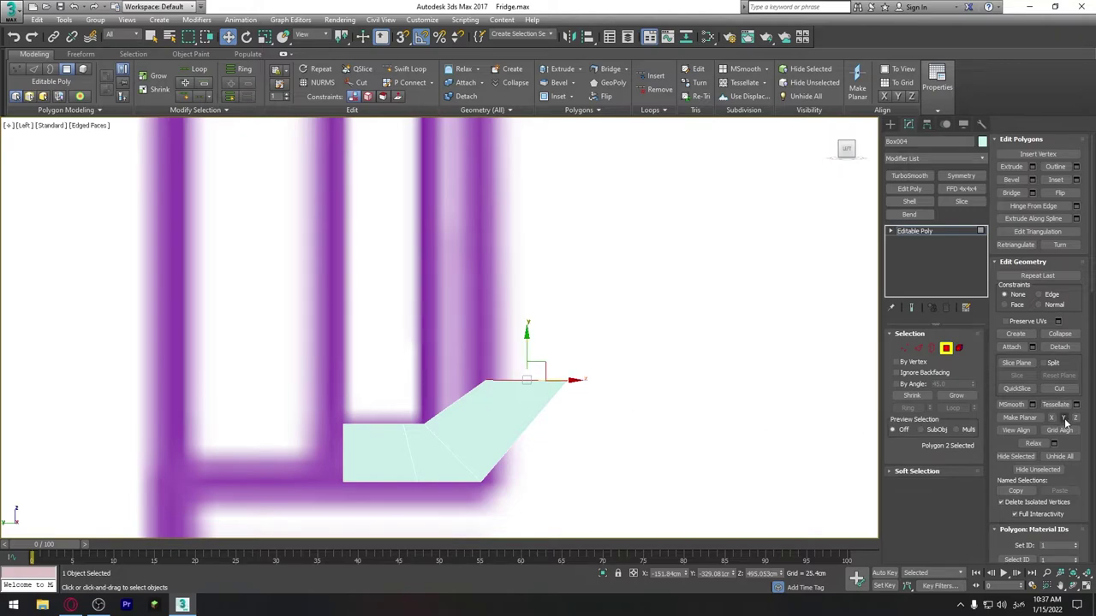
middle_click_drag(529, 381, 555, 379)
left_click_drag(600, 379, 528, 379)
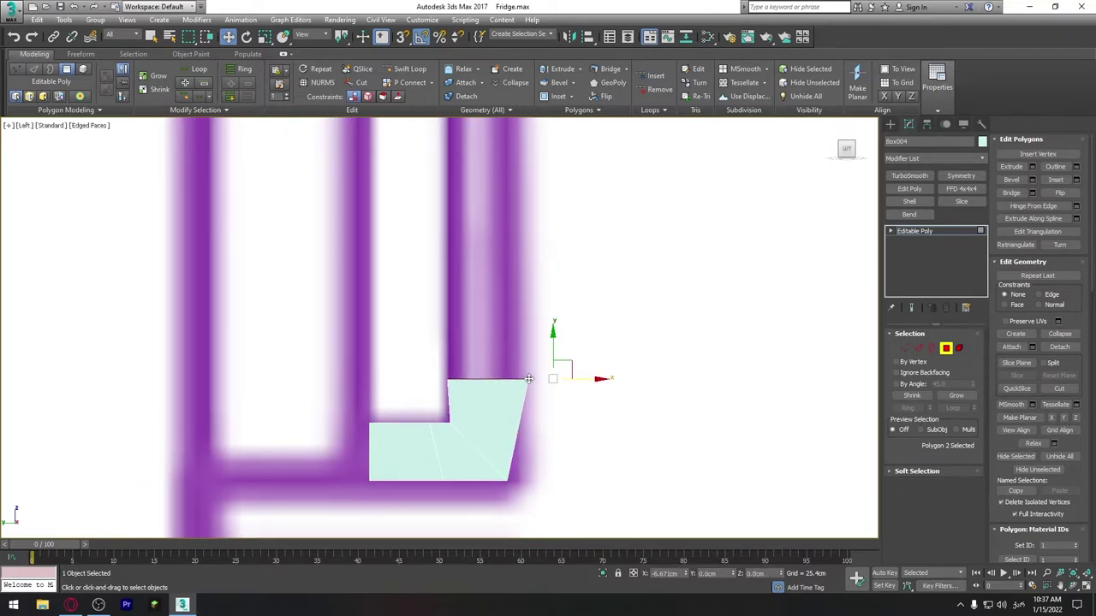
Step: Move the top-right corner vertices left to square the upright edge, then select the top-left corners
key("1")
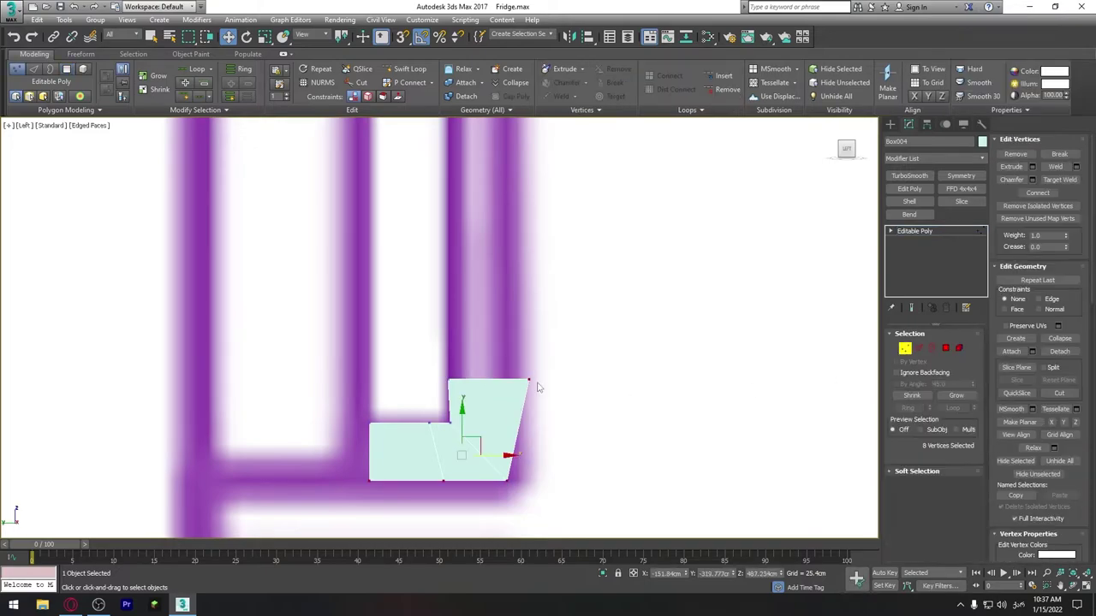
left_click(529, 379)
left_click_drag(562, 379, 542, 377)
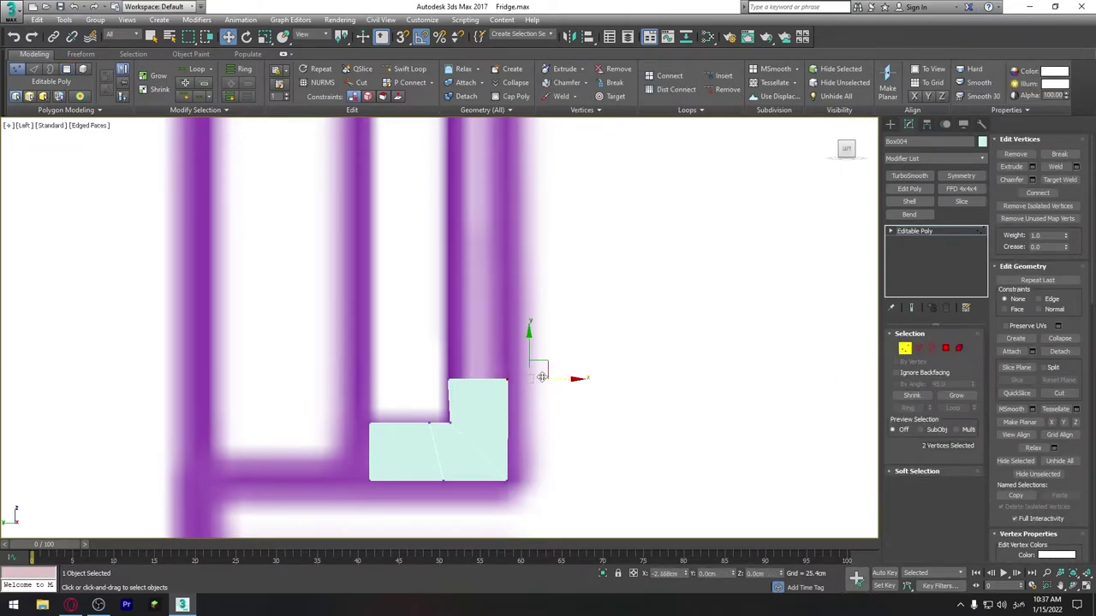
mouse_move(433, 374)
left_mouse_down()
mouse_move(460, 391)
mouse_move(471, 376)
left_mouse_up()
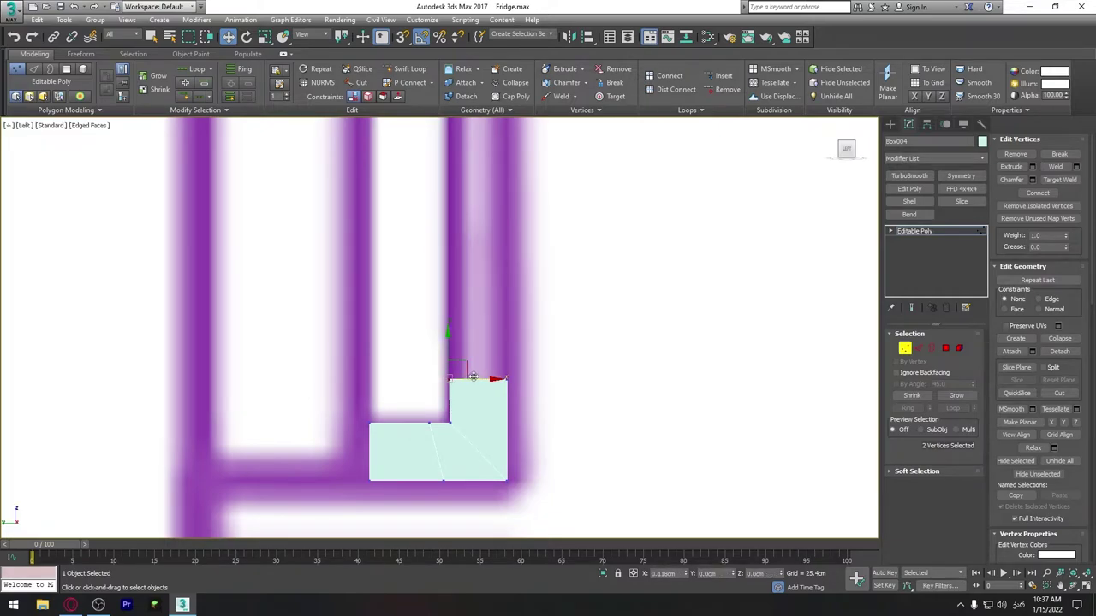
Step: Select the handle's top face and extrude it upward by 68.431 cm
left_click(582, 399)
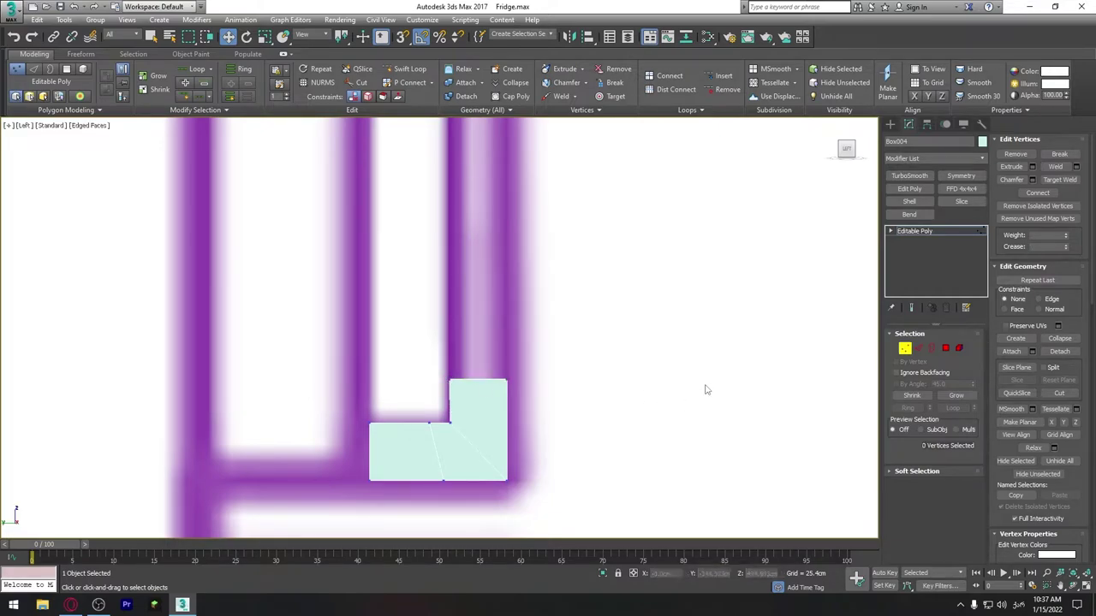
left_click(945, 347)
left_click(478, 382)
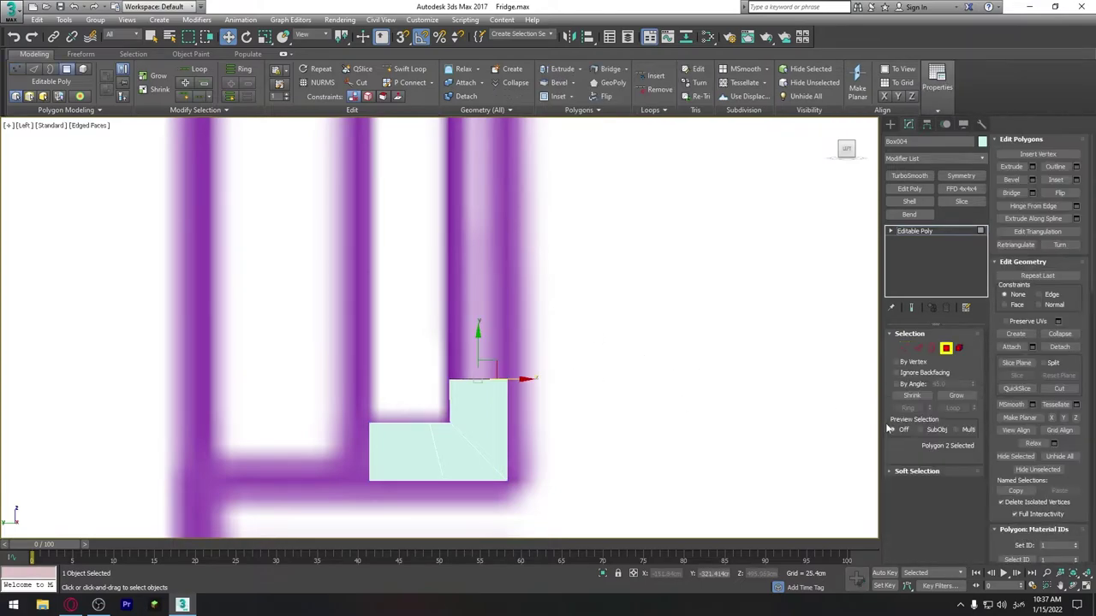
left_click(1032, 167)
scroll(589, 318, "down", 3)
scroll(514, 359, "down", 3)
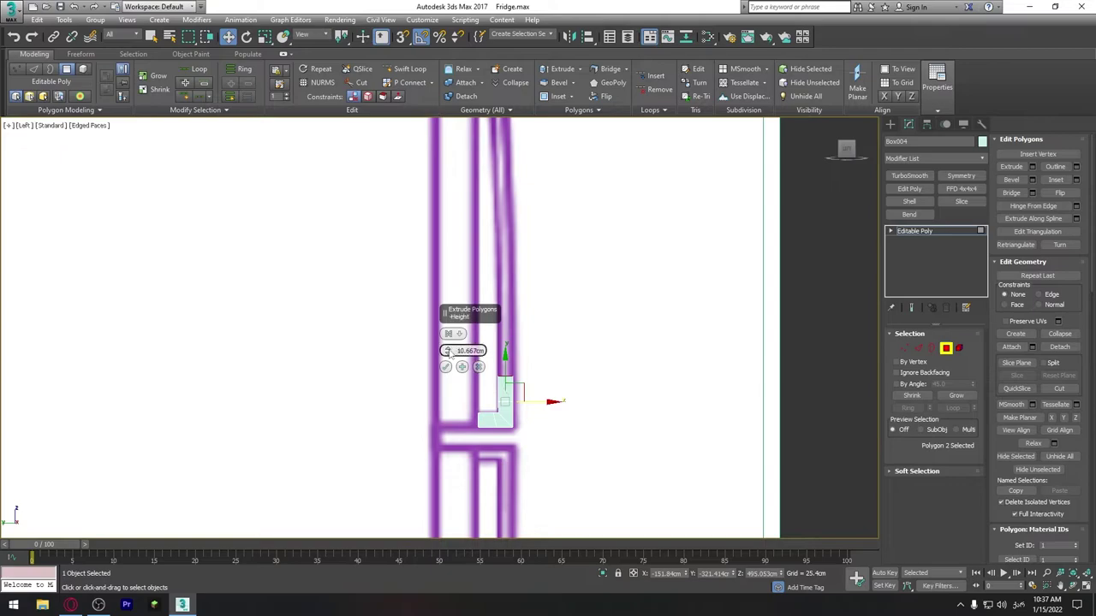
left_click_drag(446, 351, 452, 208)
left_click(446, 366)
middle_click_drag(514, 248, 531, 403)
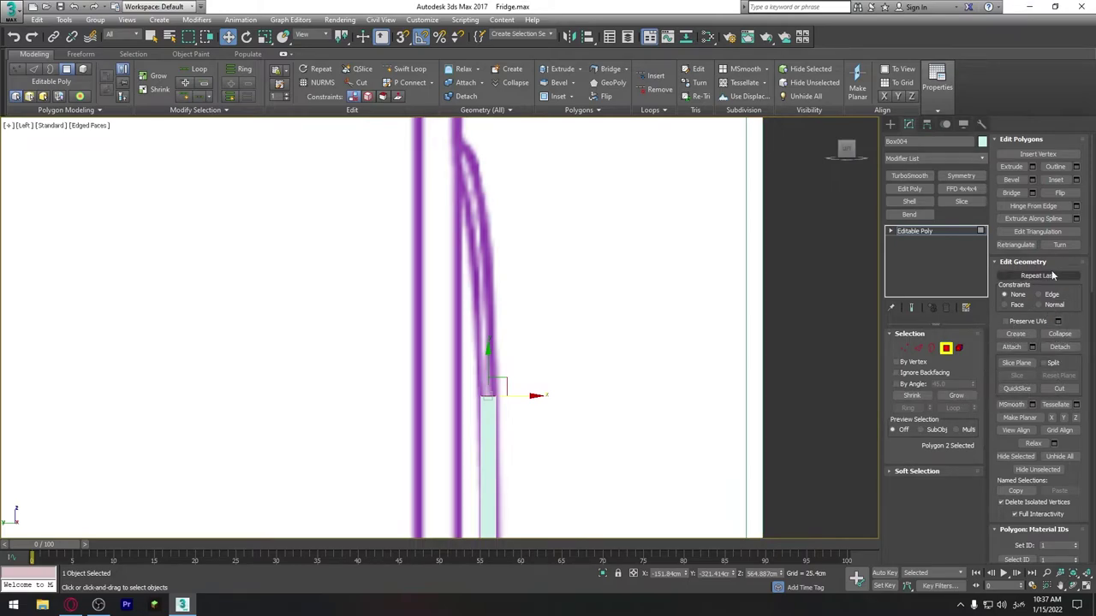
Step: Extrude the top face another 12.772 cm and shift it left to tilt the strip
left_click(1031, 167)
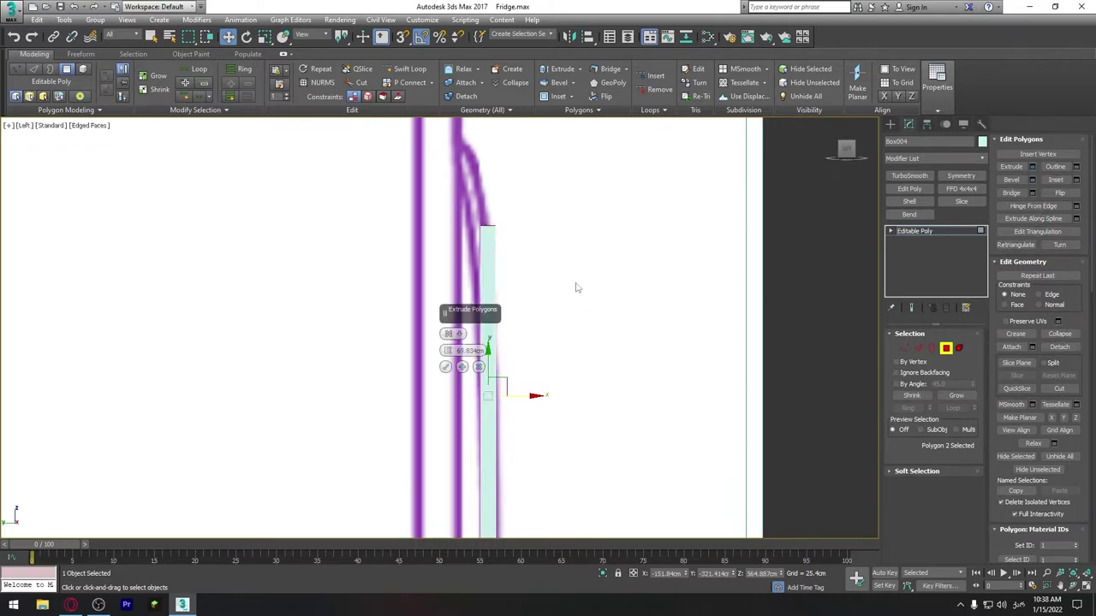
mouse_move(447, 351)
left_mouse_down()
mouse_move(421, 481)
mouse_move(422, 388)
left_mouse_up()
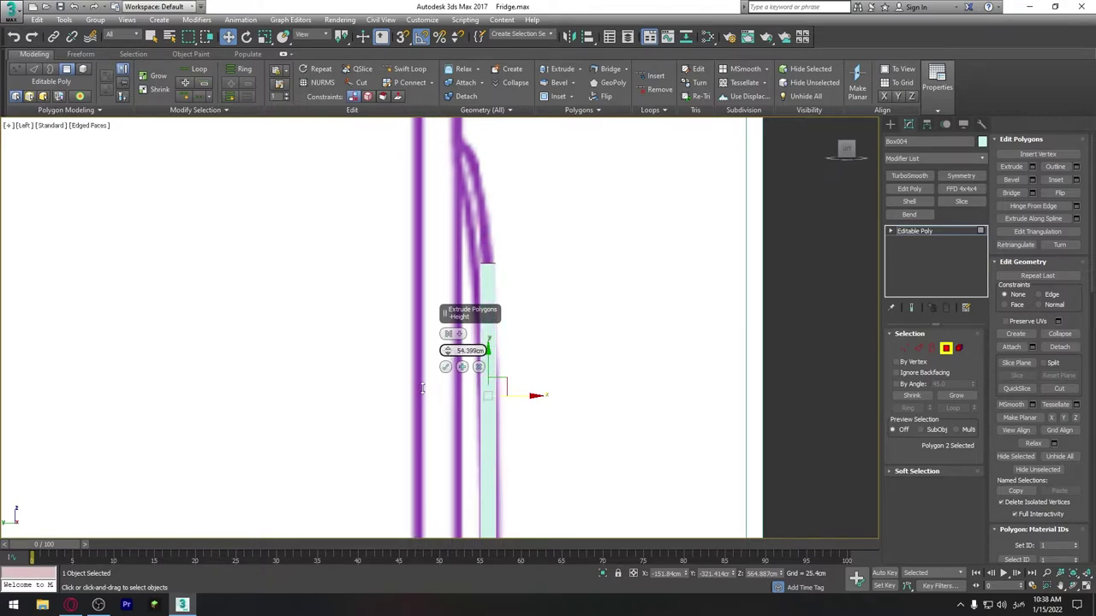
left_click(445, 366)
left_click_drag(522, 263, 516, 262)
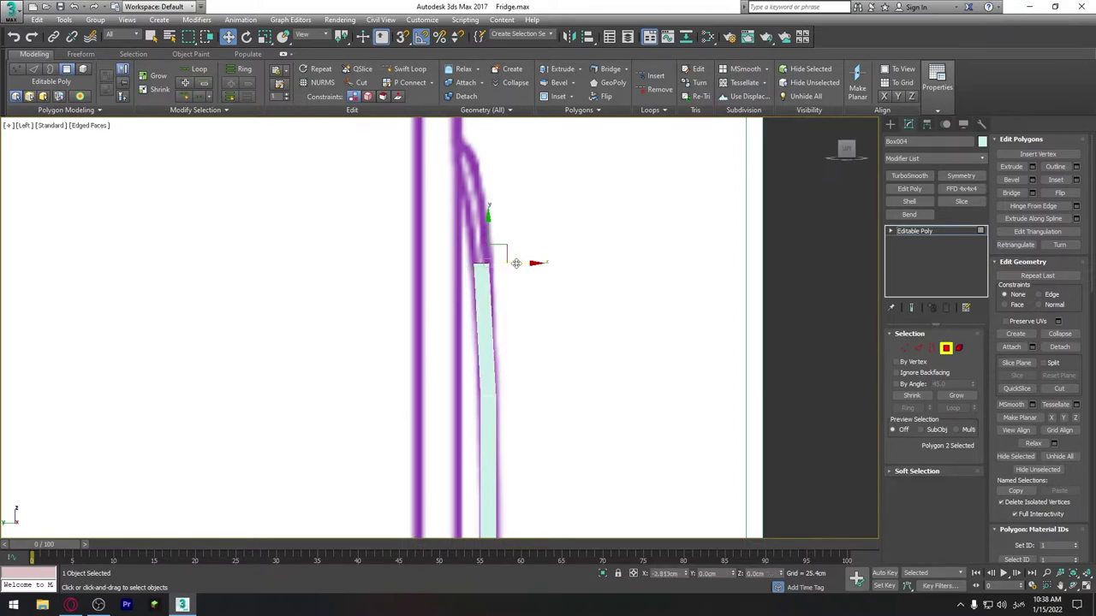
key("e")
key("w")
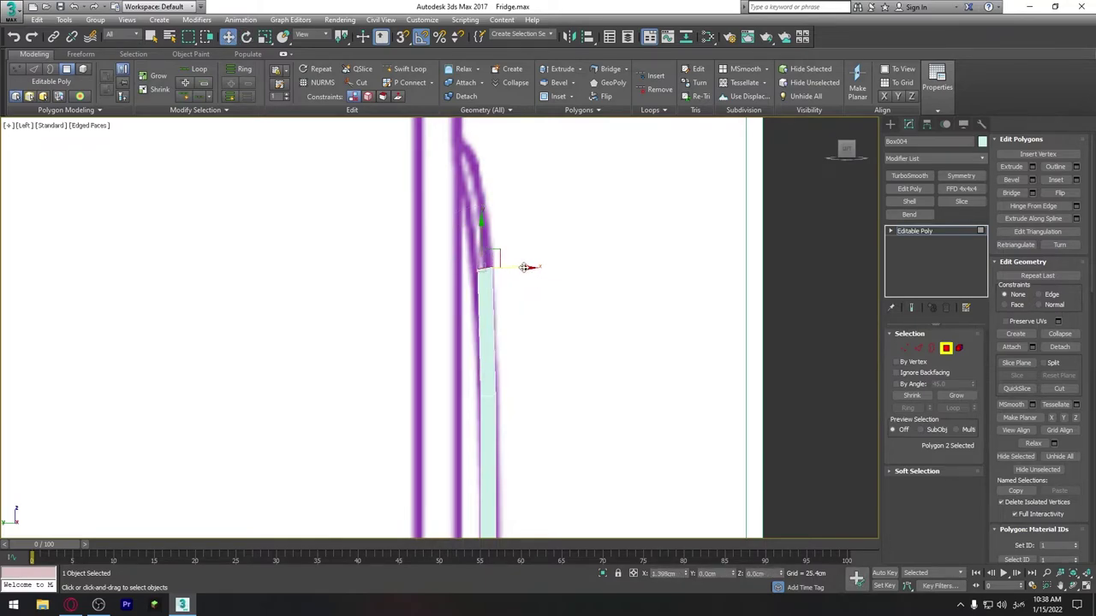
middle_click_drag(538, 274, 561, 376)
left_click_drag(529, 347, 524, 348)
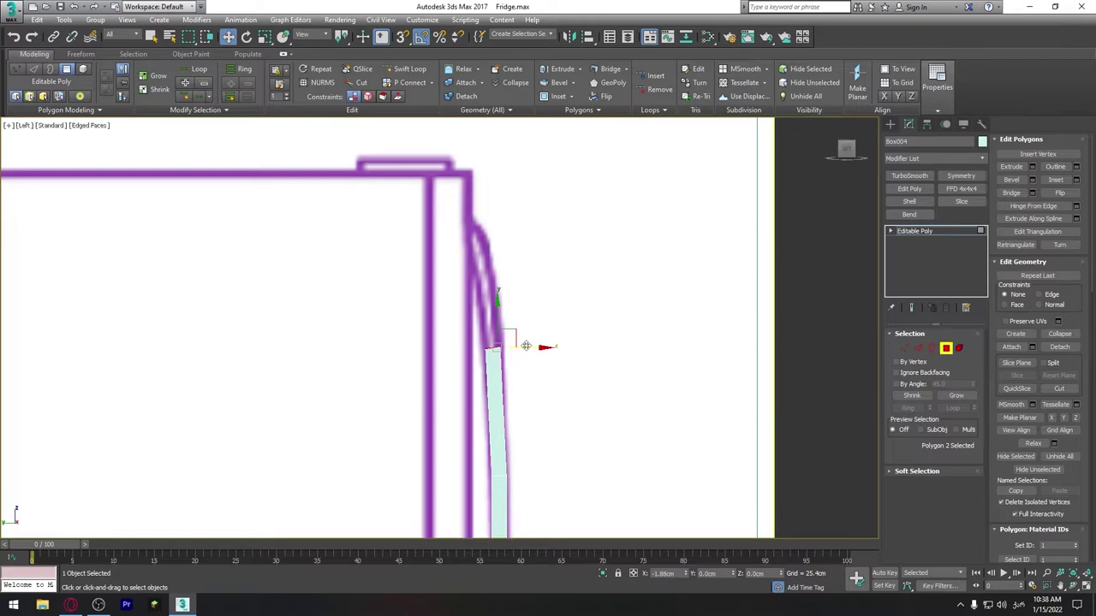
Step: Extrude the handle's top face about 28 cm and nudge it slightly right
left_click(1032, 167)
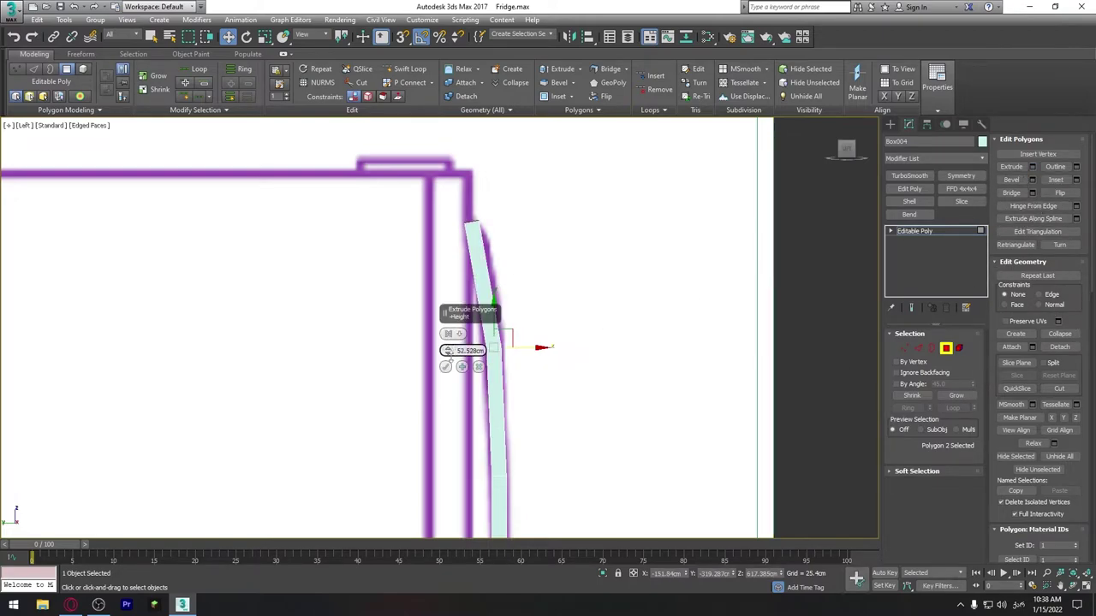
left_click_drag(447, 350, 439, 414)
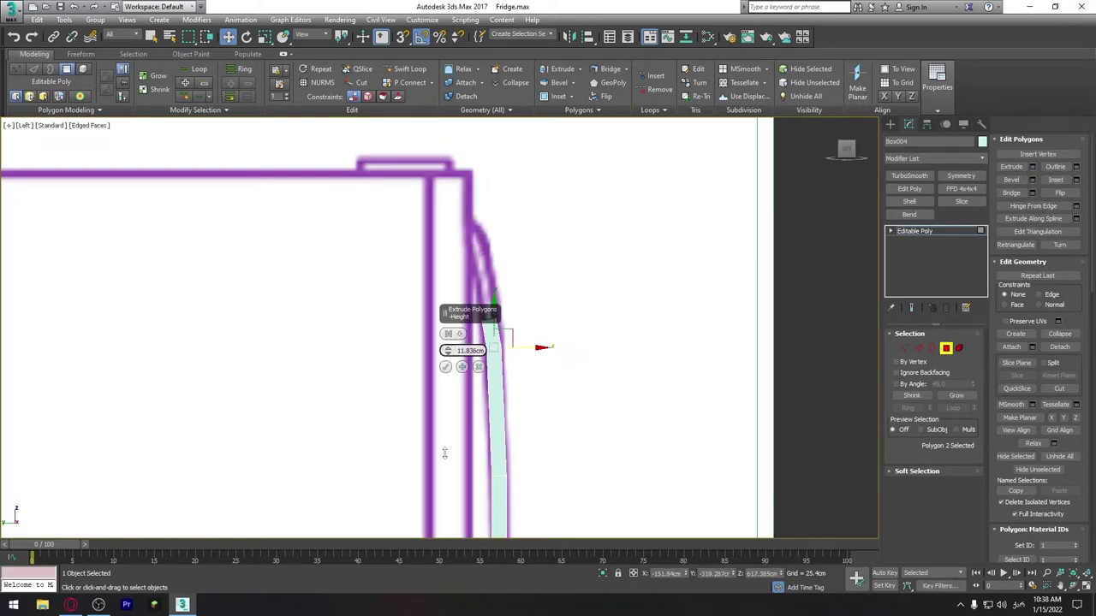
left_click(445, 366)
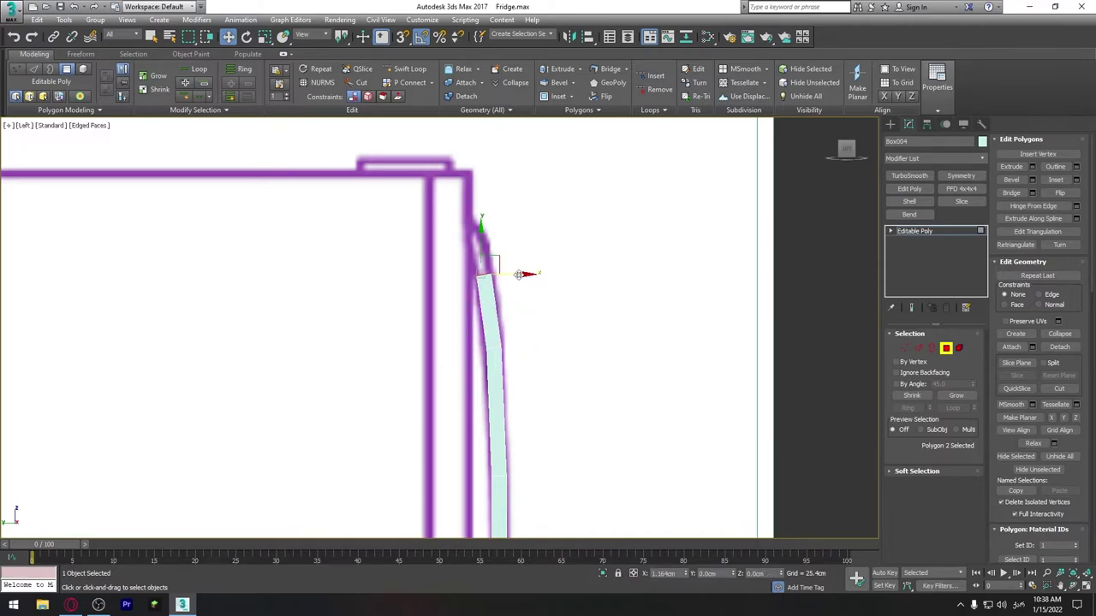
key("e")
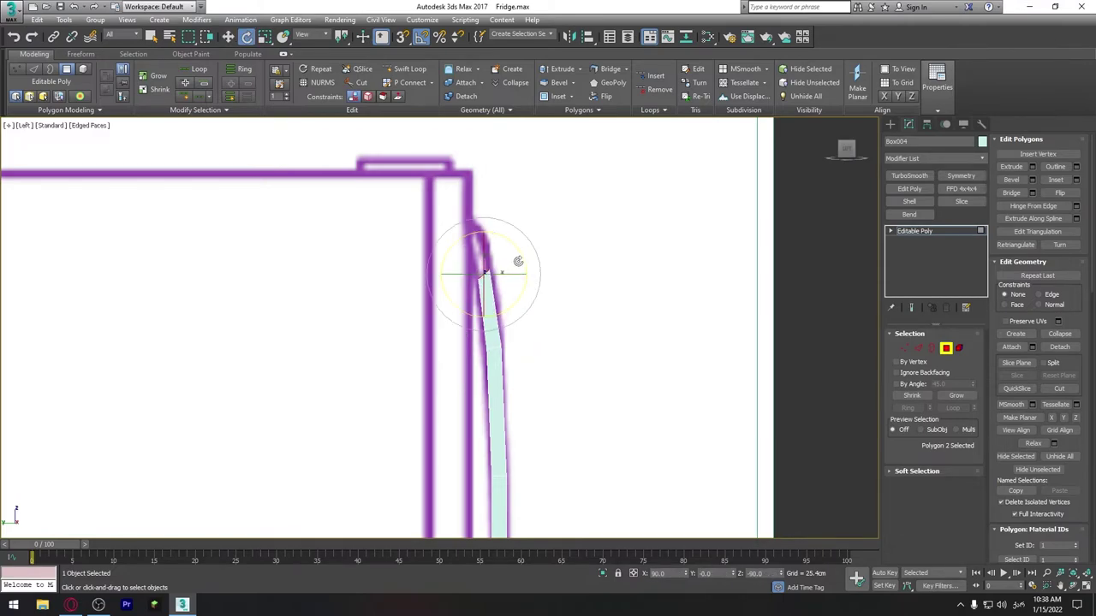
key("w")
left_click_drag(513, 273, 517, 274)
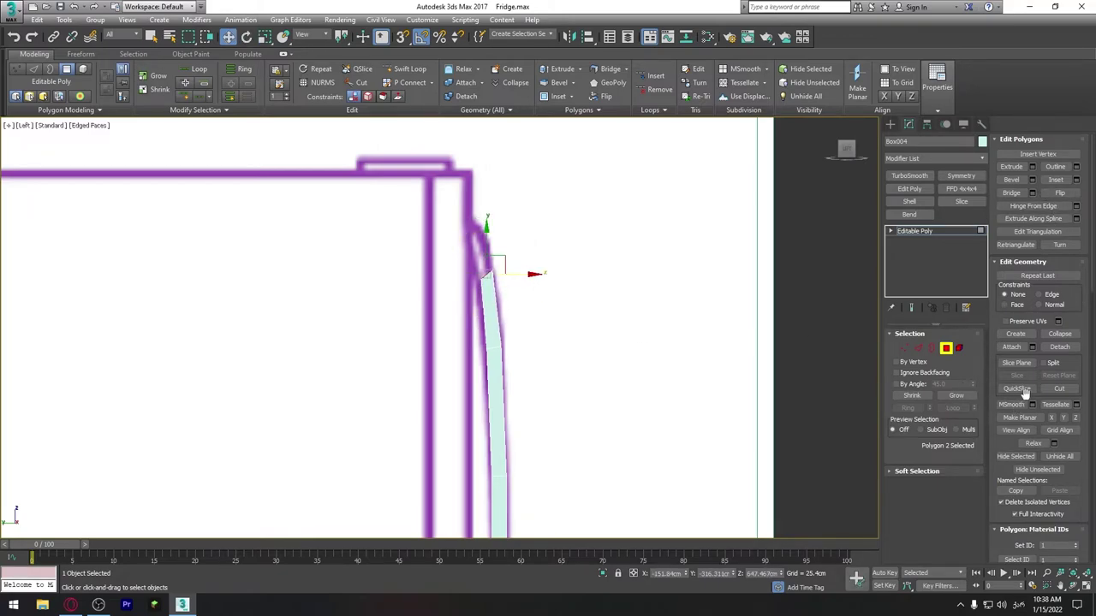
Step: Add an 11 cm extrusion and rotate, scale and raise it to angle back toward the door
left_click(1032, 166)
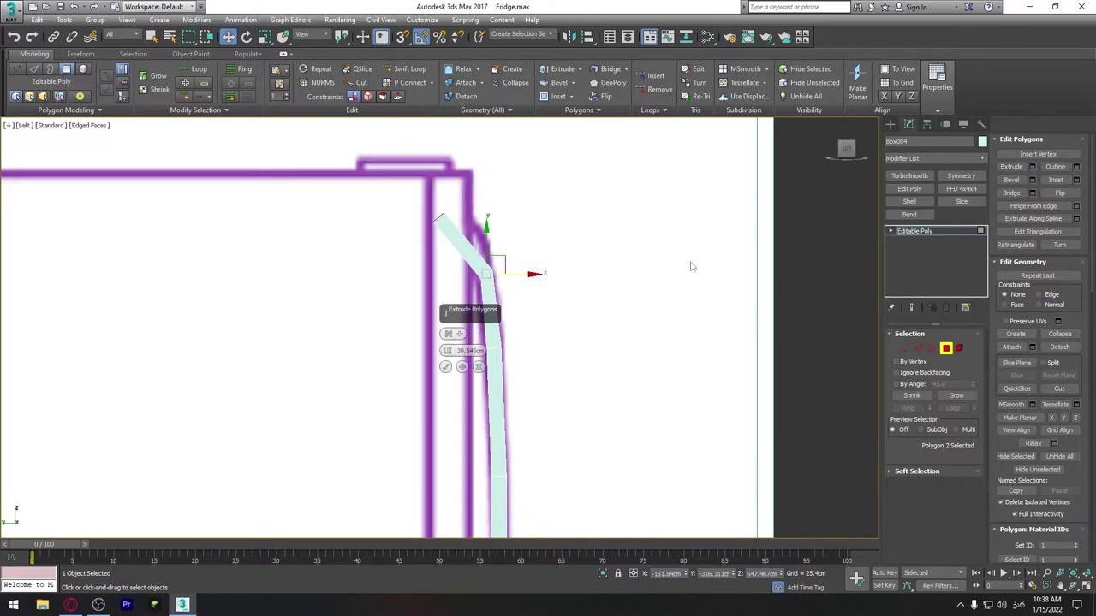
middle_click_drag(504, 278, 524, 308)
left_click_drag(447, 351, 452, 353)
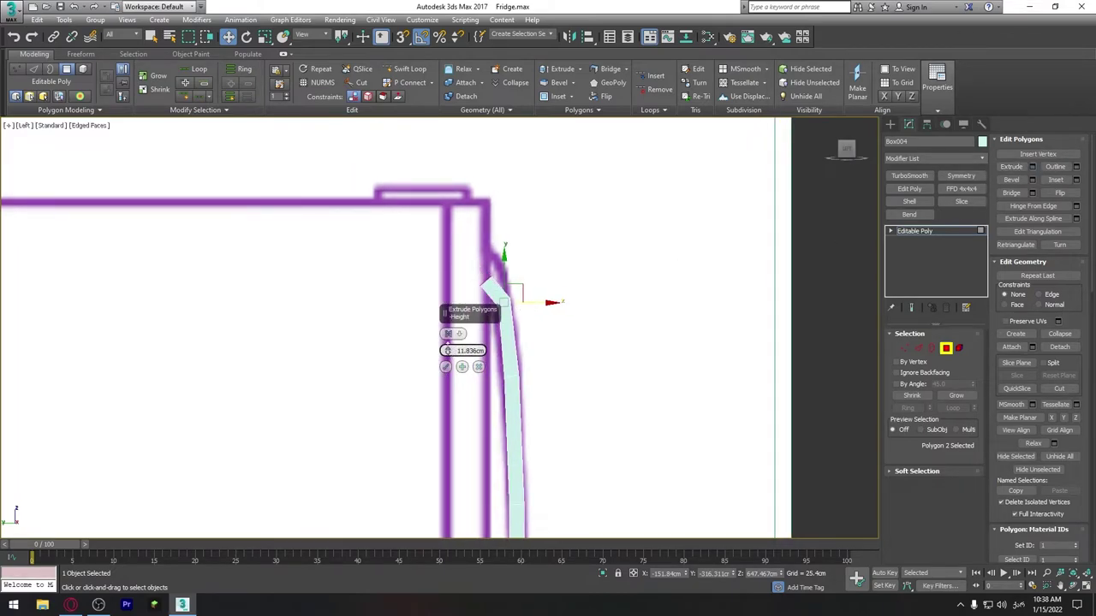
left_click(445, 366)
key("e")
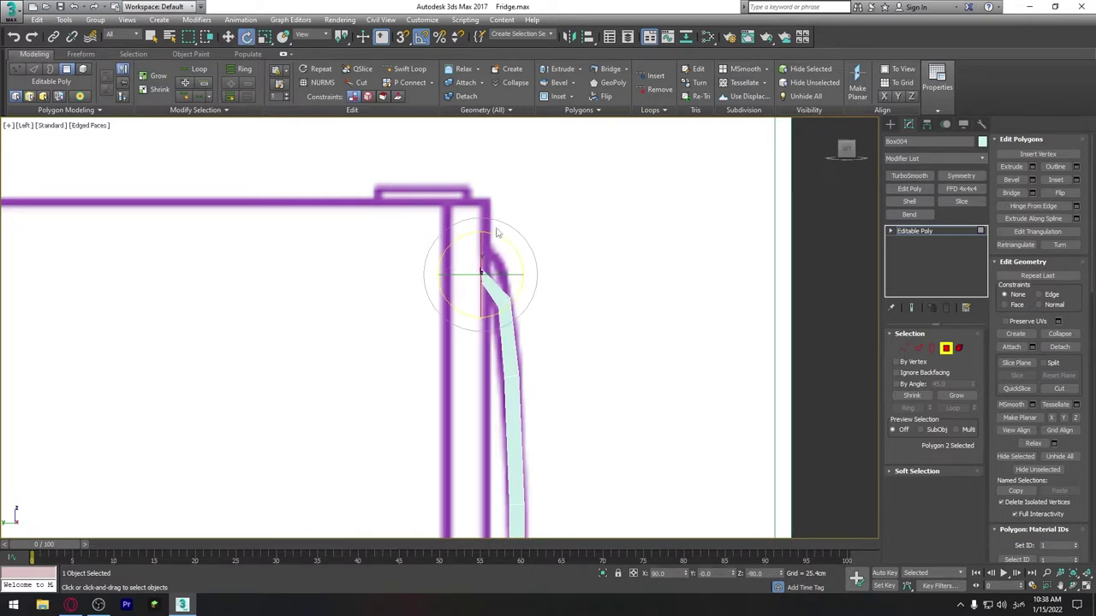
key("r")
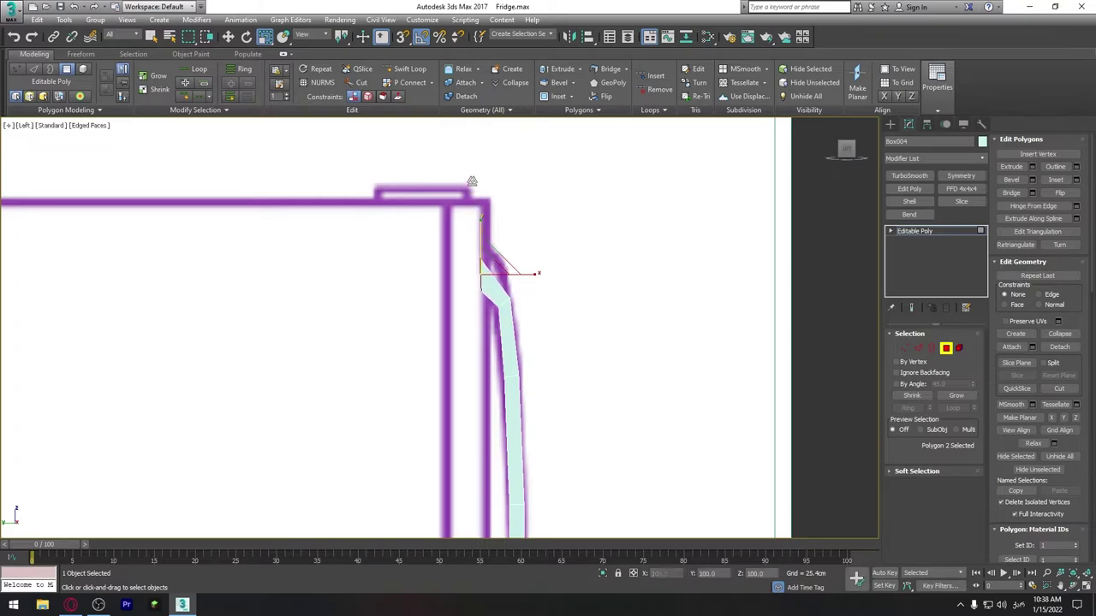
key("w")
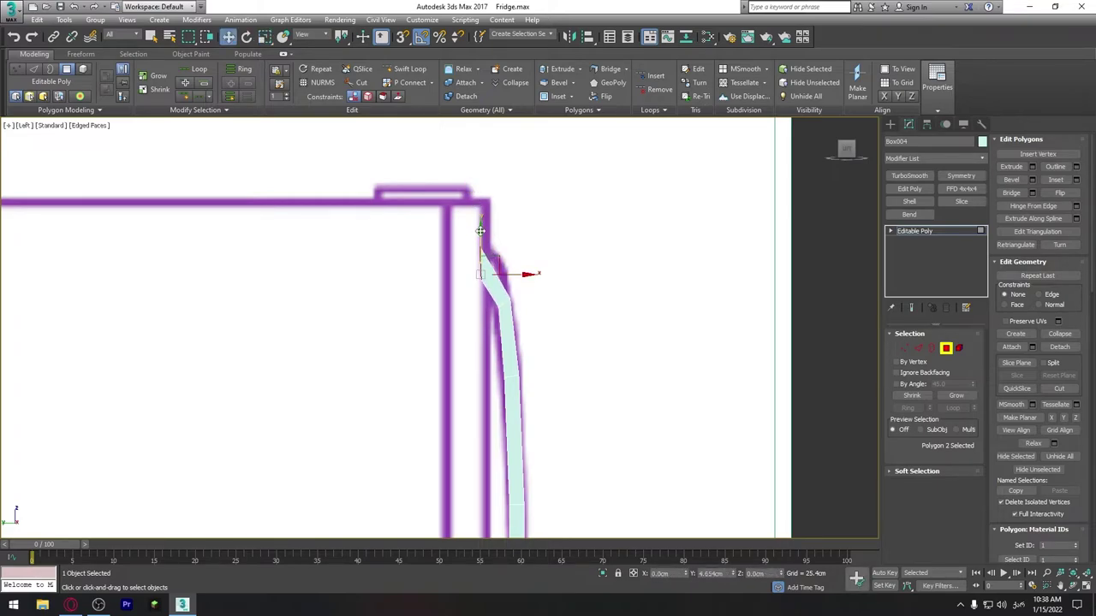
left_click_drag(480, 239, 526, 265)
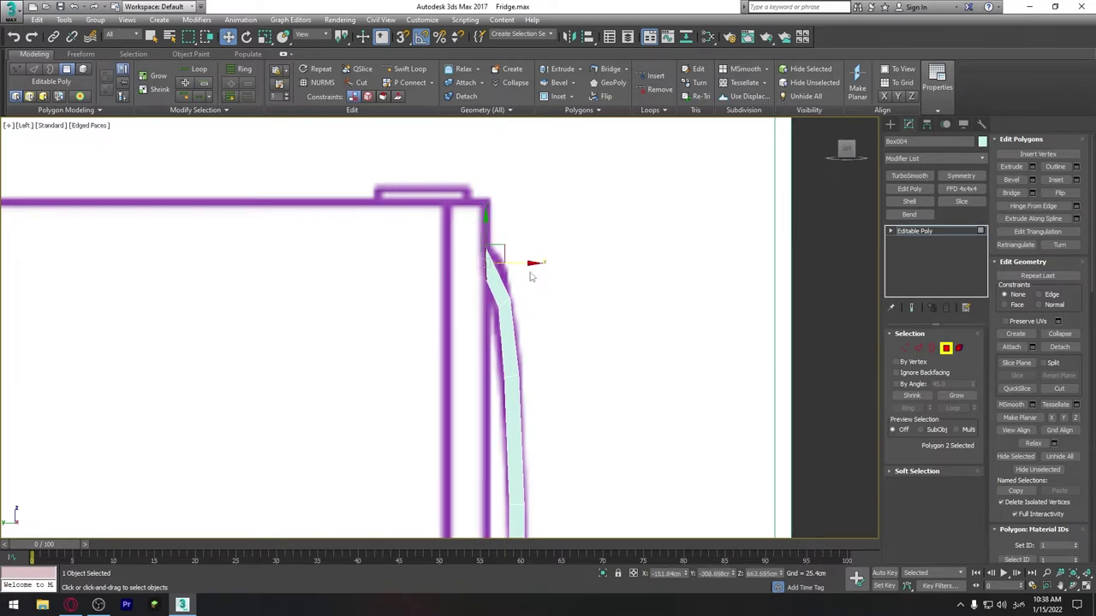
scroll(526, 263, "up", 2)
scroll(525, 263, "up", 3)
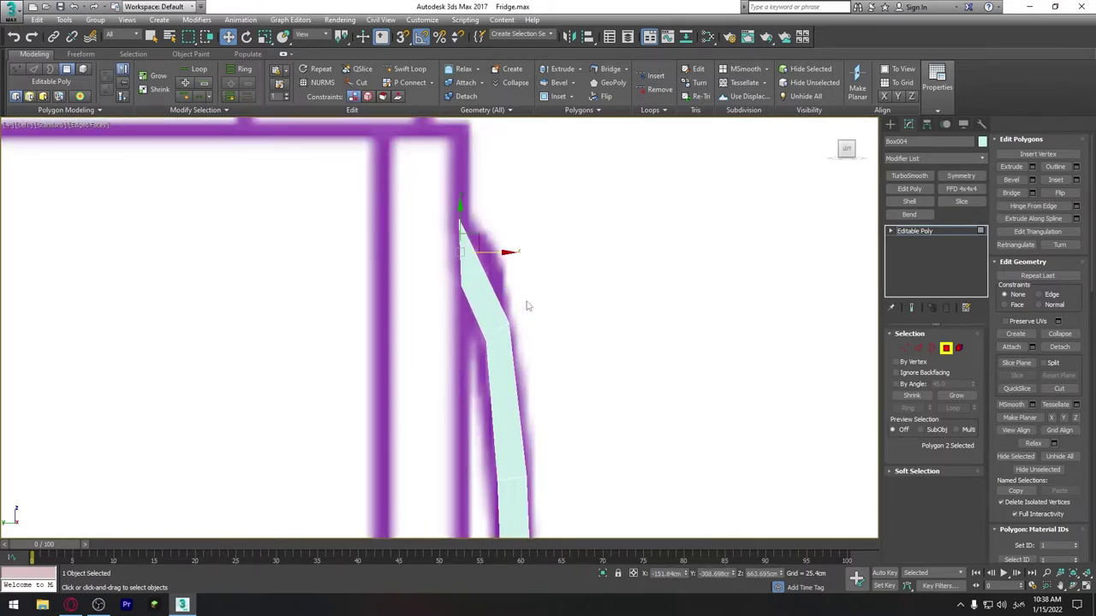
Step: Insert a new edge loop at the handle's upper bend using Ring and Connect, then move it up
left_click(919, 348)
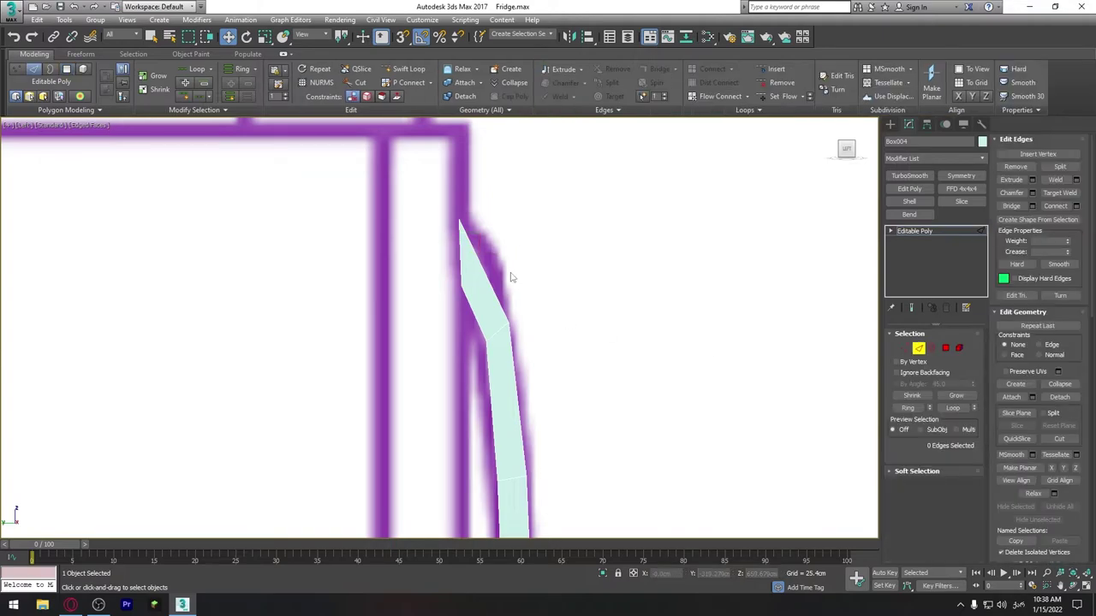
left_click(488, 296)
left_click(910, 410)
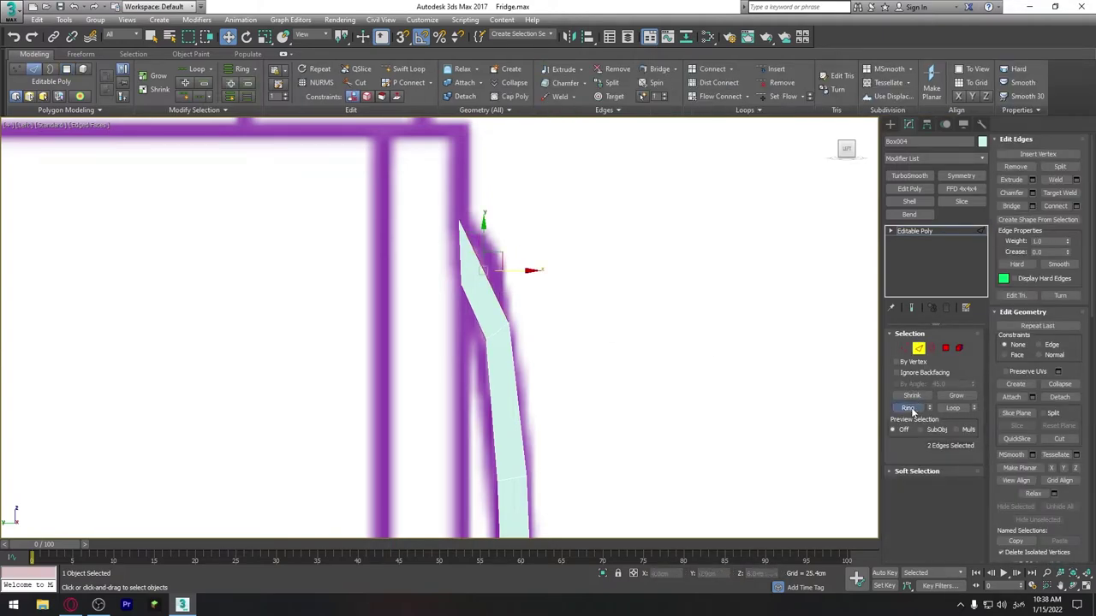
left_click(1076, 207)
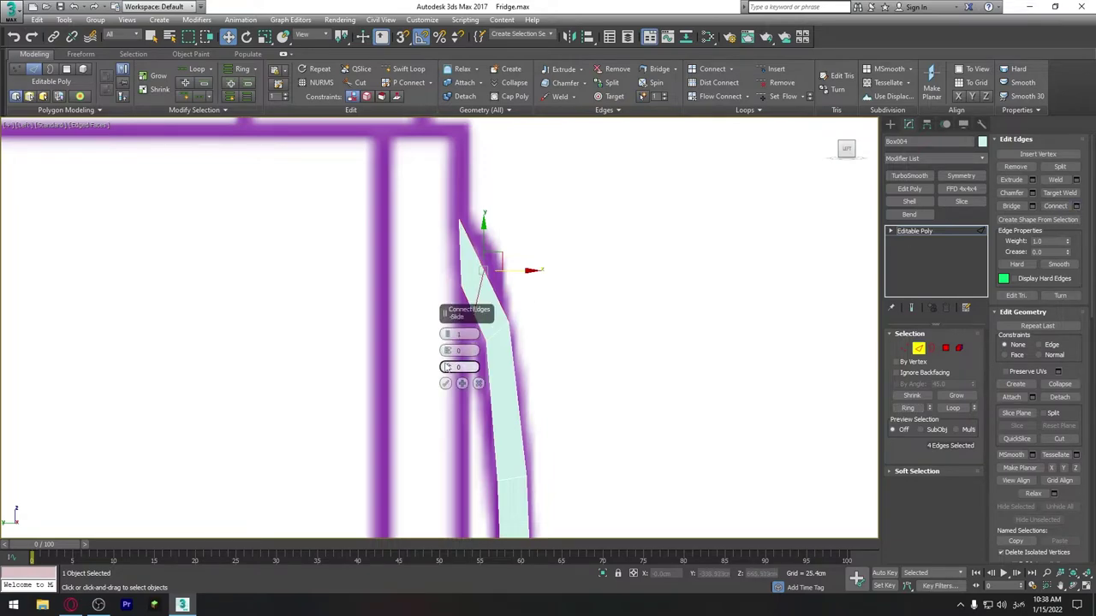
left_click(445, 383)
middle_click_drag(549, 306, 557, 349)
mouse_move(490, 315)
left_mouse_down()
mouse_move(487, 304)
mouse_move(527, 328)
left_mouse_up()
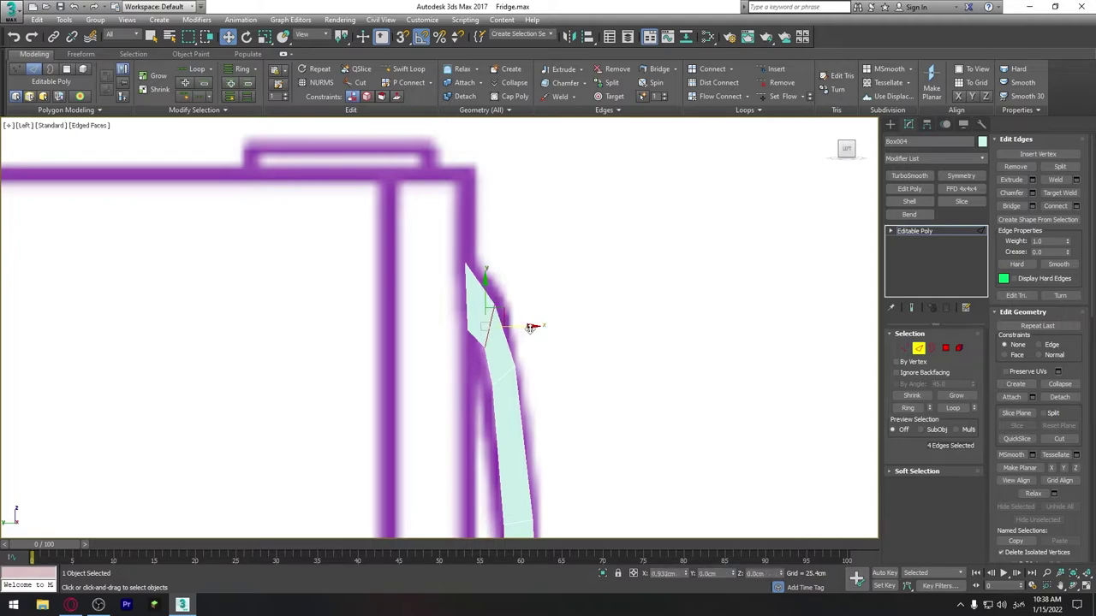
Step: Reposition the bend and tip vertices so the handle curves into a slanted tip
left_click(906, 348)
left_click(490, 344)
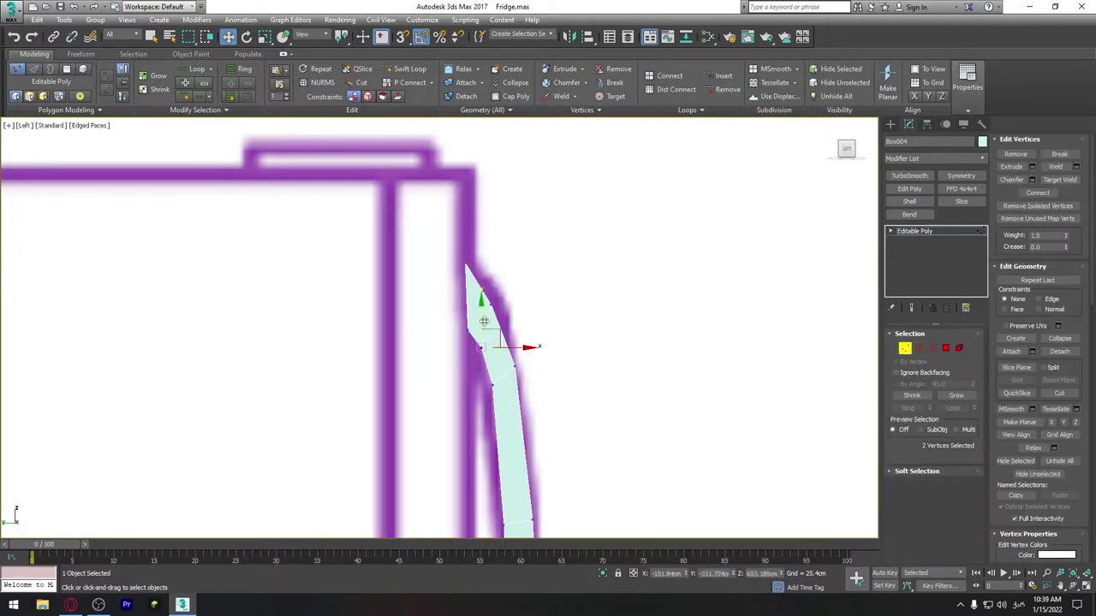
left_click_drag(483, 321, 462, 322)
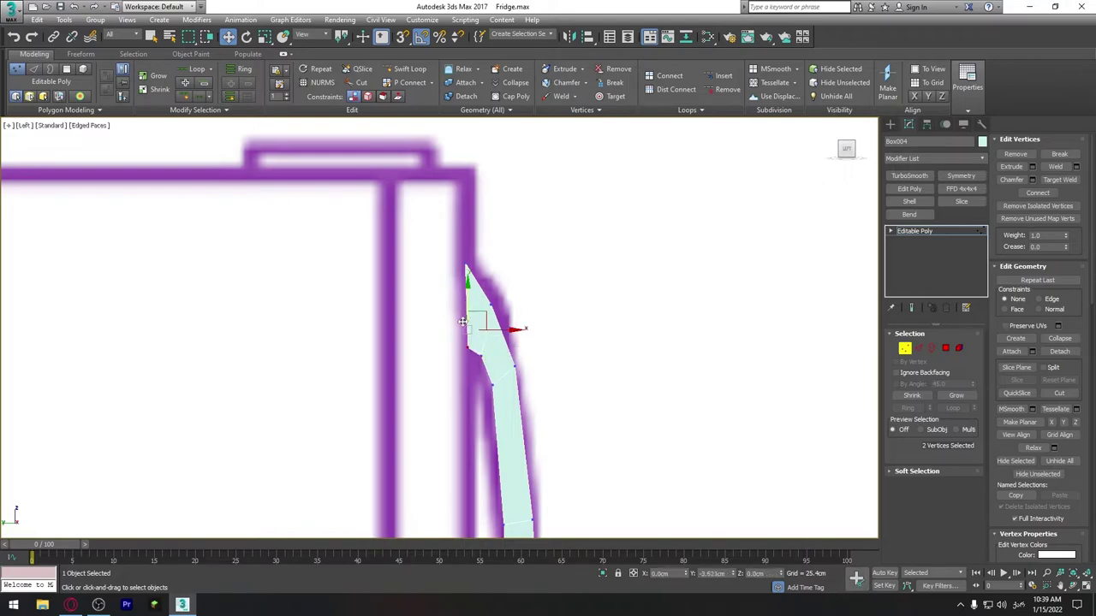
key("ctrl+z")
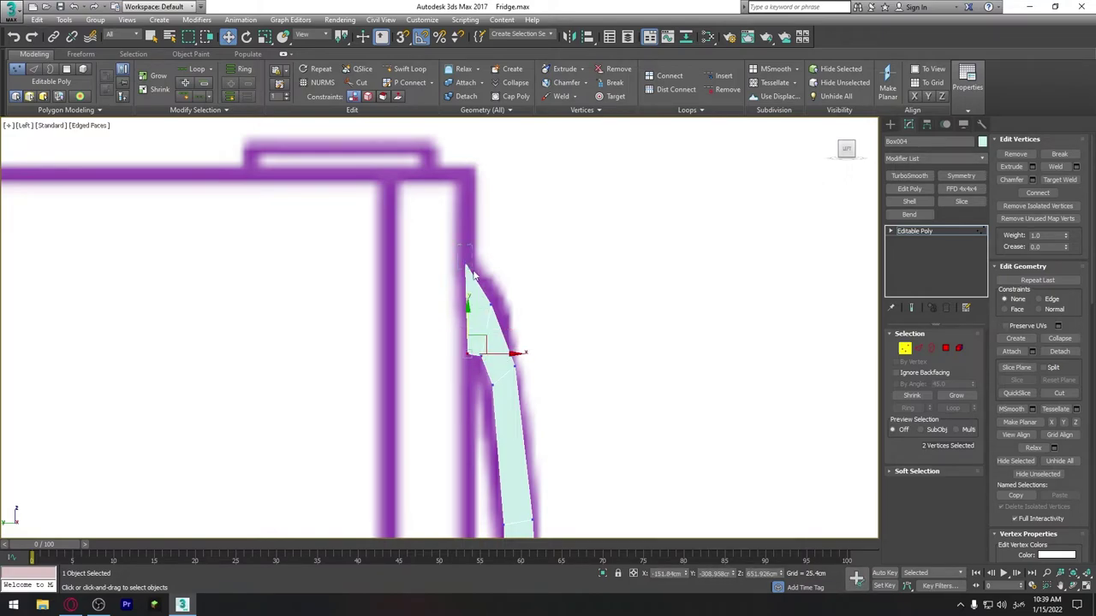
left_click(470, 272)
left_click_drag(507, 324, 509, 325)
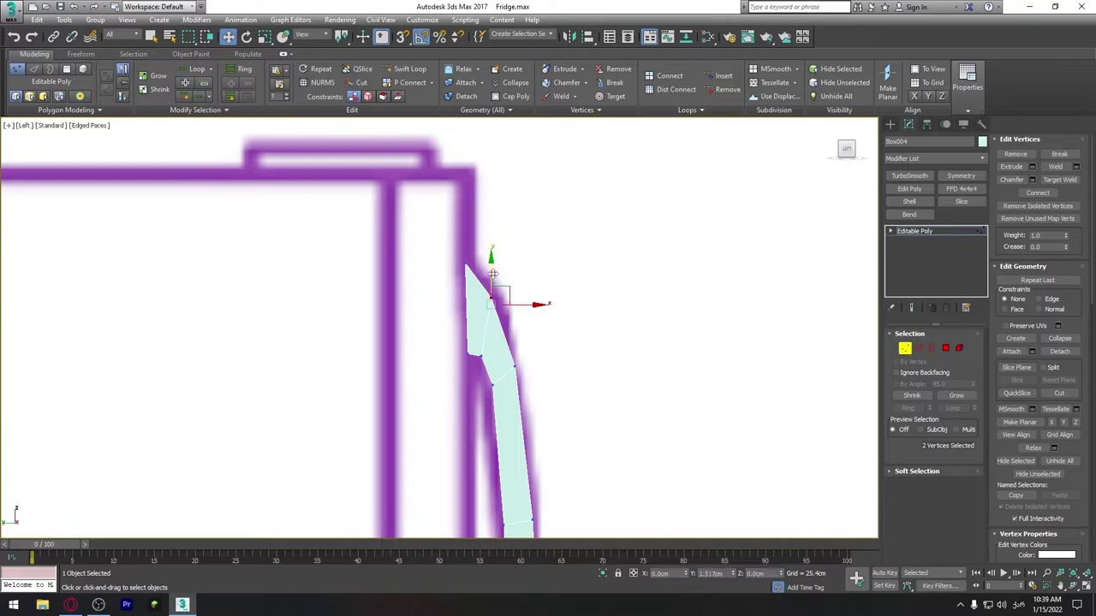
left_click_drag(537, 366, 540, 366)
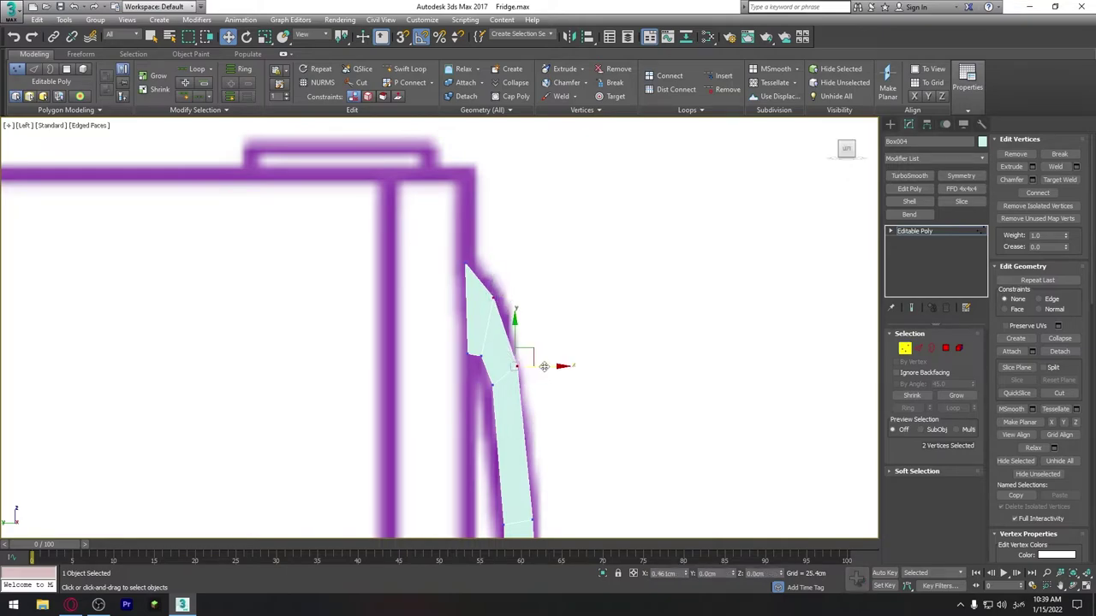
middle_click_drag(515, 336, 557, 364)
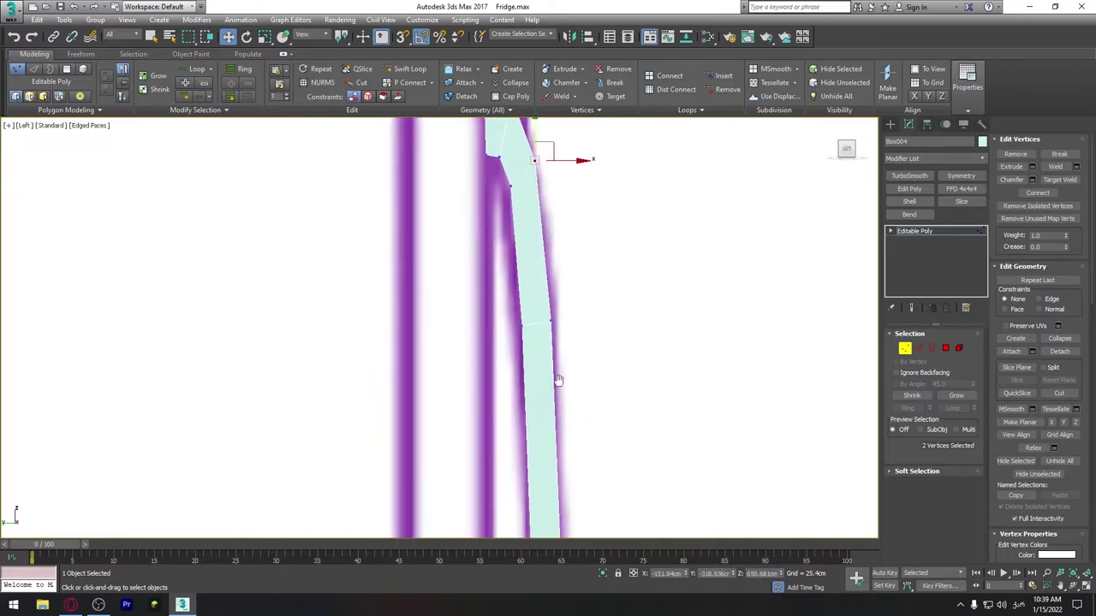
scroll(557, 364, "up", 2)
scroll(556, 351, "up", 2)
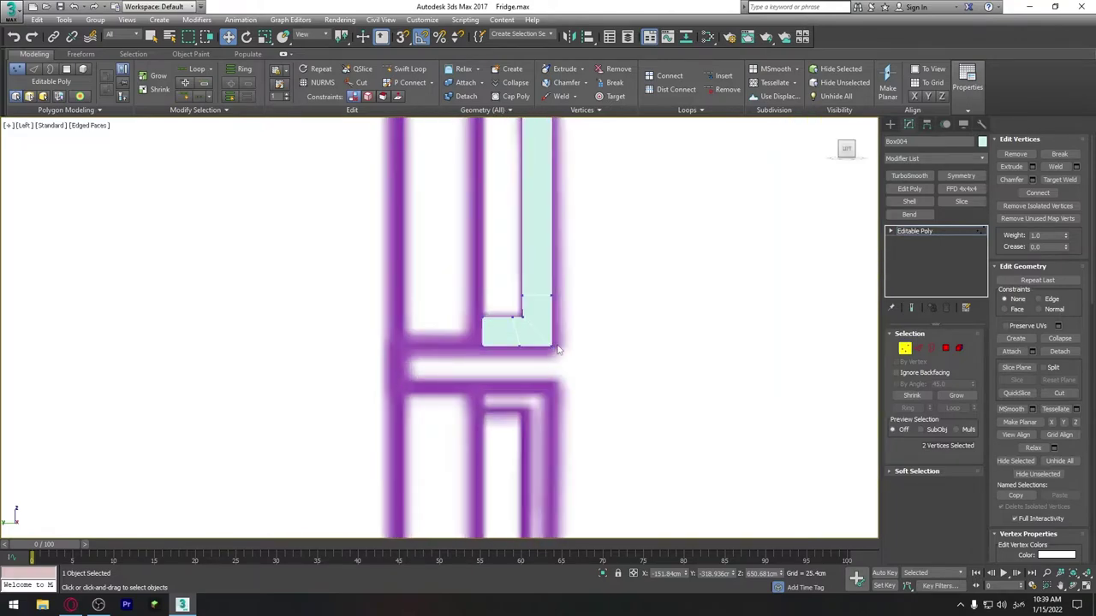
middle_click_drag(557, 349, 501, 452)
scroll(564, 434, "down", 3)
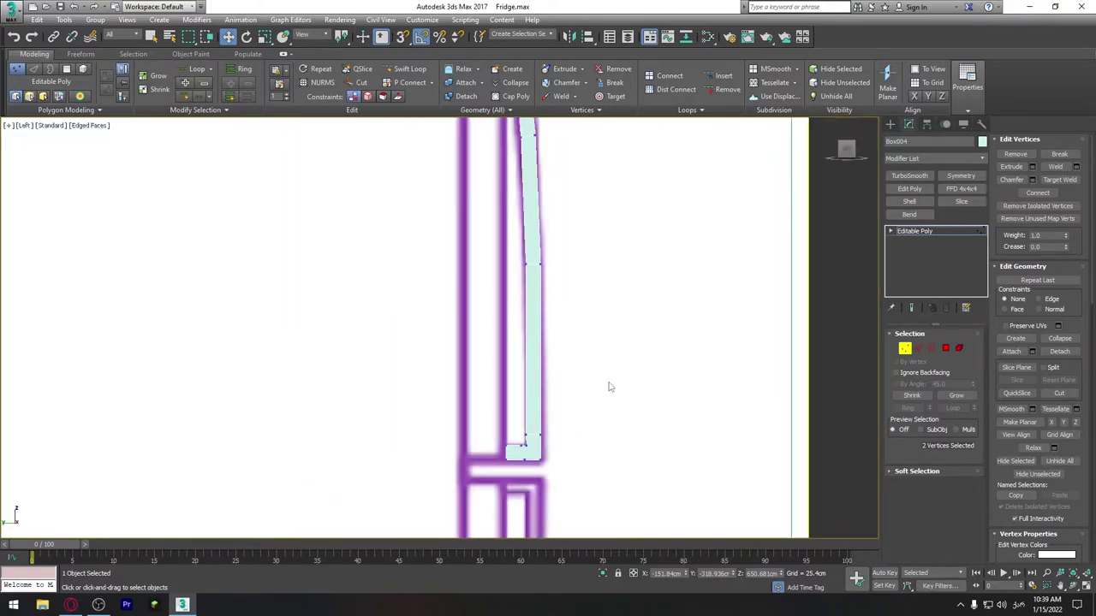
Step: Apply TurboSmooth to Box004 with Iterations set to 2 and inspect it in Perspective
key("p")
scroll(611, 384, "down", 2)
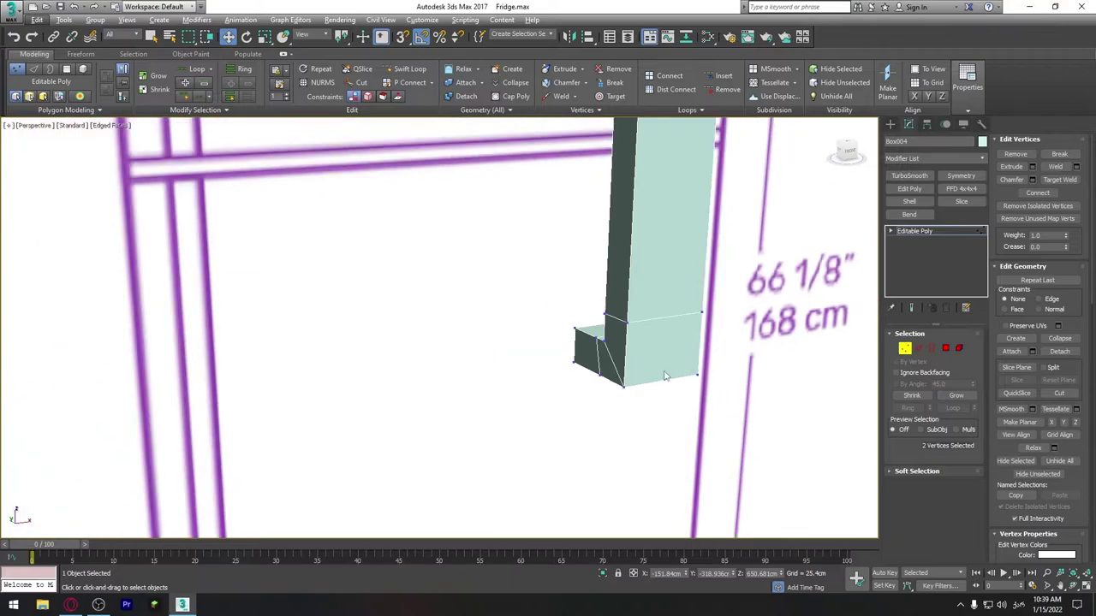
scroll(612, 384, "down", 2)
mouse_move(731, 329)
middle_mouse_down("alt")
mouse_move(745, 327)
mouse_move(707, 348)
mouse_move(748, 348)
mouse_move(736, 351)
middle_mouse_up("alt")
left_click(904, 349)
left_click(909, 175)
mouse_move(694, 272)
middle_mouse_down("alt")
mouse_move(681, 388)
mouse_move(959, 395)
middle_mouse_up("alt")
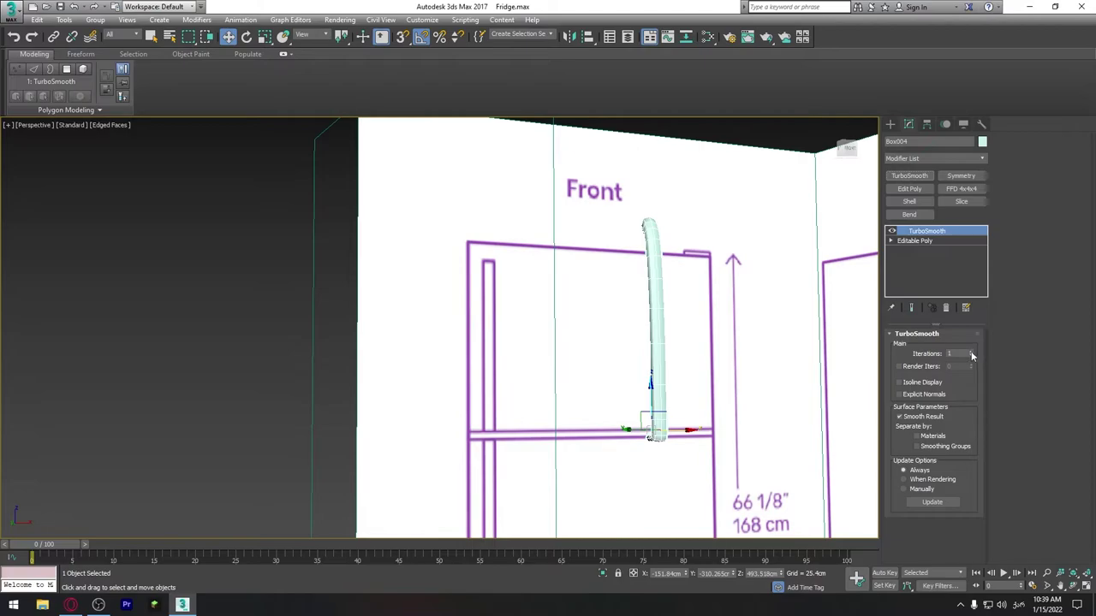
left_click(971, 350)
scroll(616, 316, "up", 5)
scroll(531, 327, "down", 3)
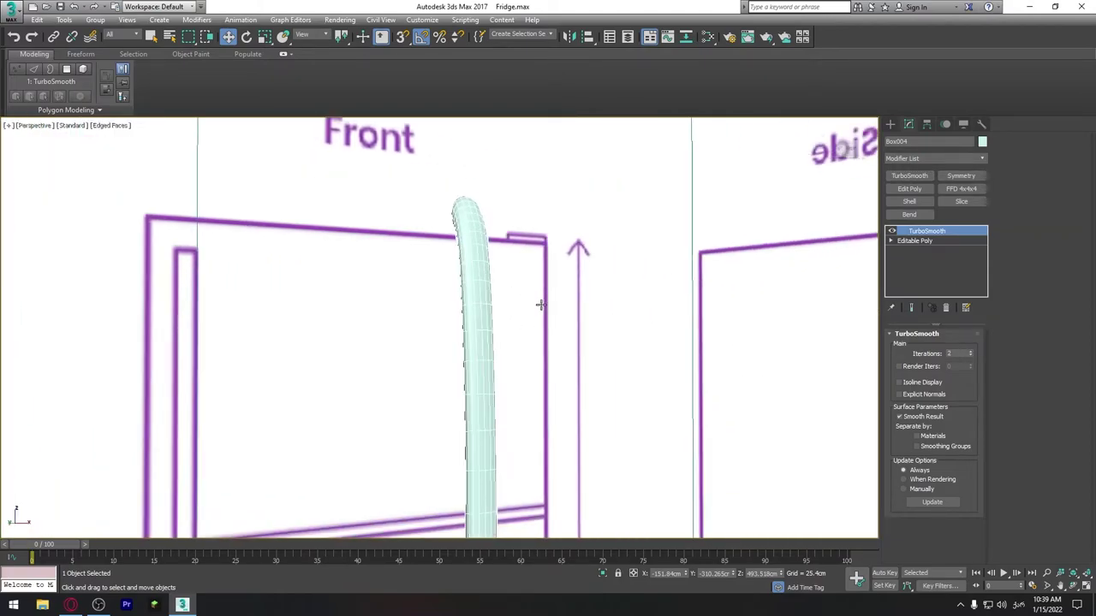
mouse_move(541, 304)
middle_mouse_down("alt")
mouse_move(568, 317)
mouse_move(505, 322)
mouse_move(520, 424)
mouse_move(633, 245)
mouse_move(705, 249)
mouse_move(646, 262)
mouse_move(641, 285)
mouse_move(522, 236)
middle_mouse_up("alt")
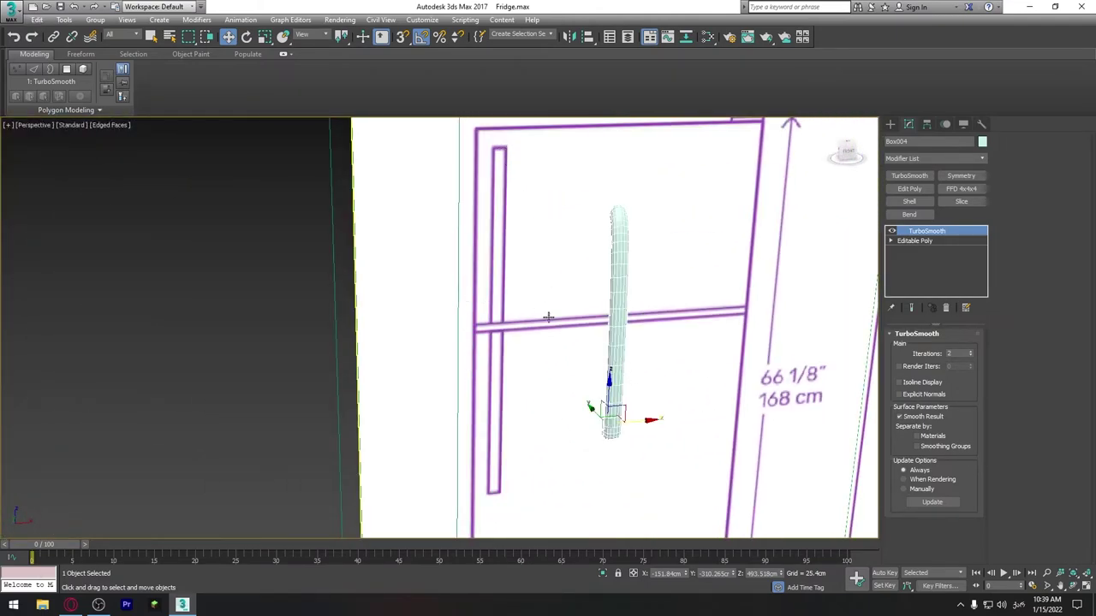
Step: Return to Box004's Editable Poly level and use Swift Loop to add an edge loop near the handle top
left_click(916, 242)
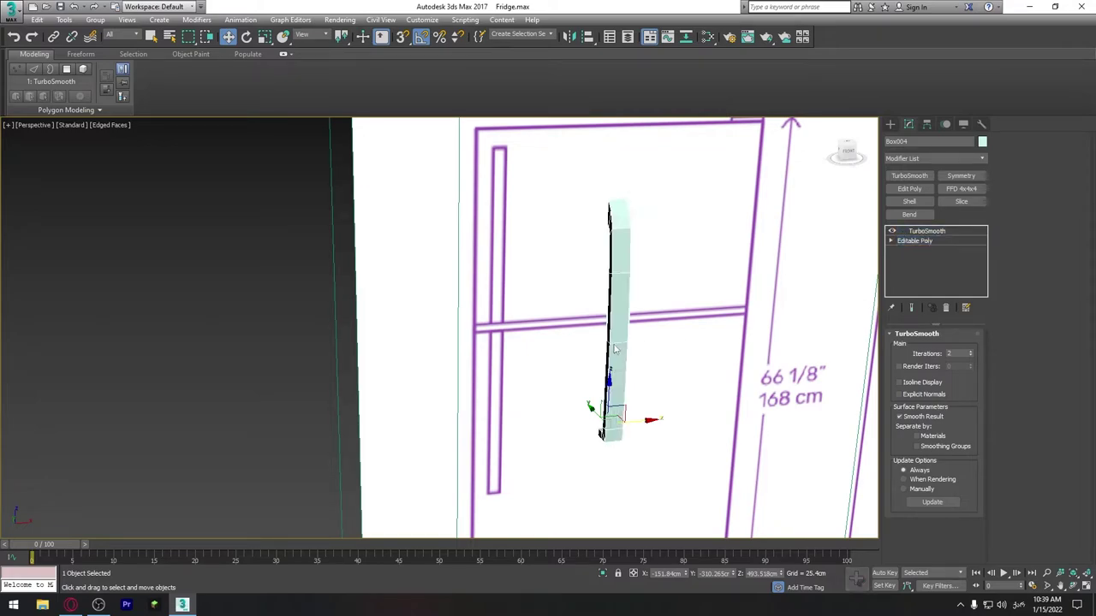
scroll(613, 276, "up", 4)
middle_click_drag(591, 364, 594, 319, "alt")
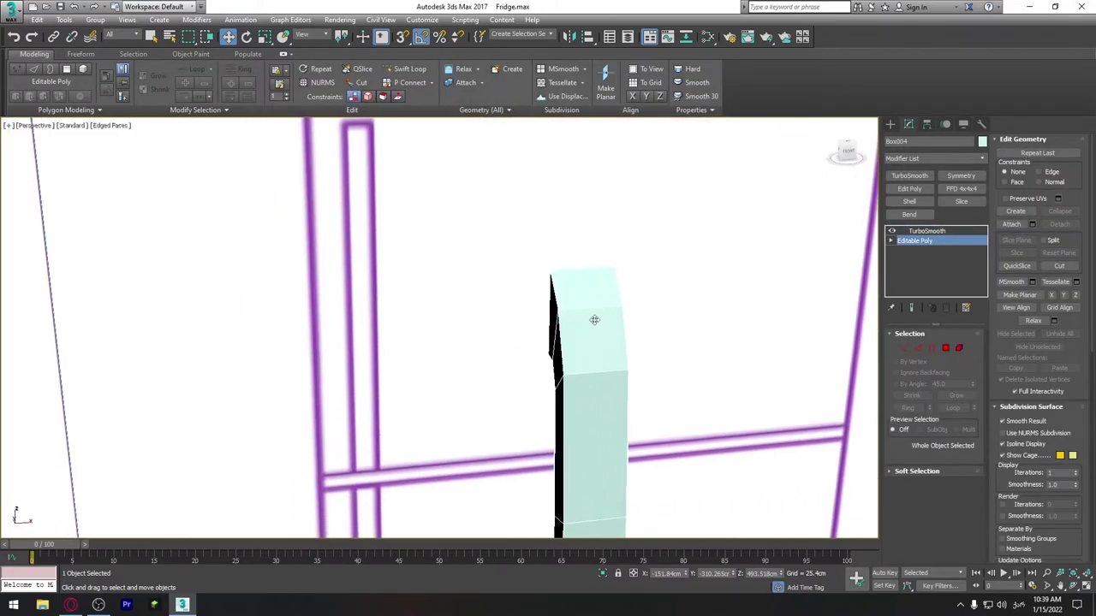
key("alt+shift+w")
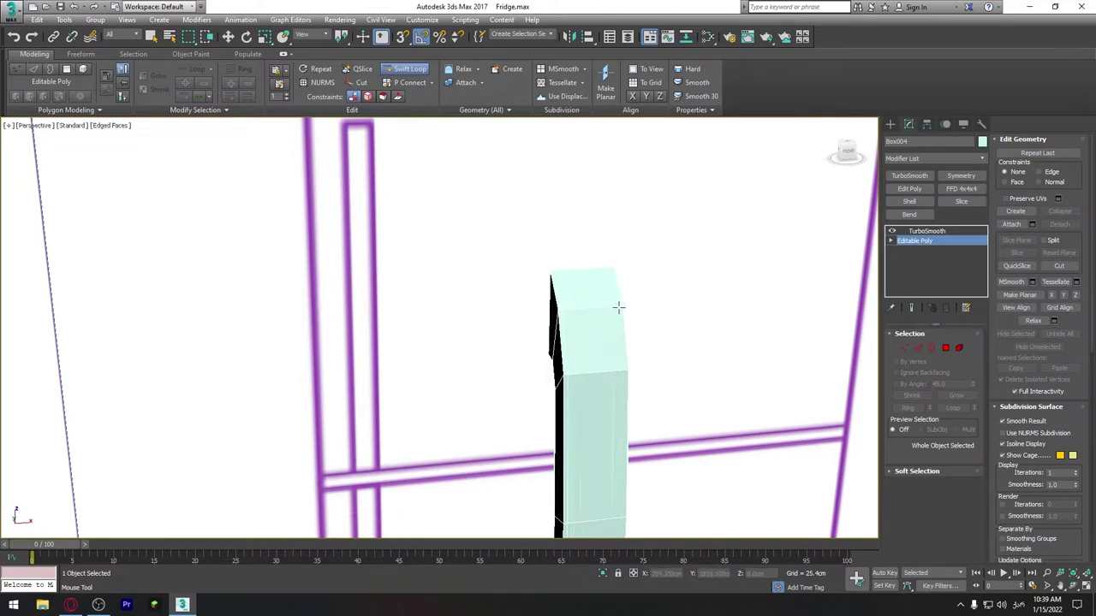
middle_click_drag(585, 325, 643, 318, "alt")
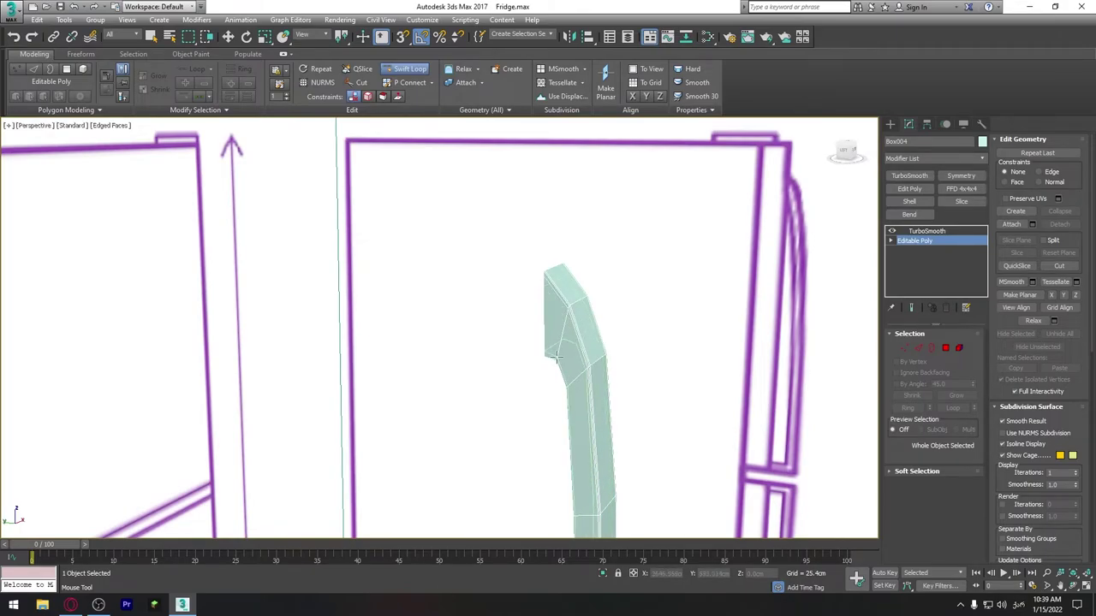
mouse_move(555, 355)
middle_mouse_down("alt")
mouse_move(616, 313)
mouse_move(561, 356)
middle_mouse_up("alt")
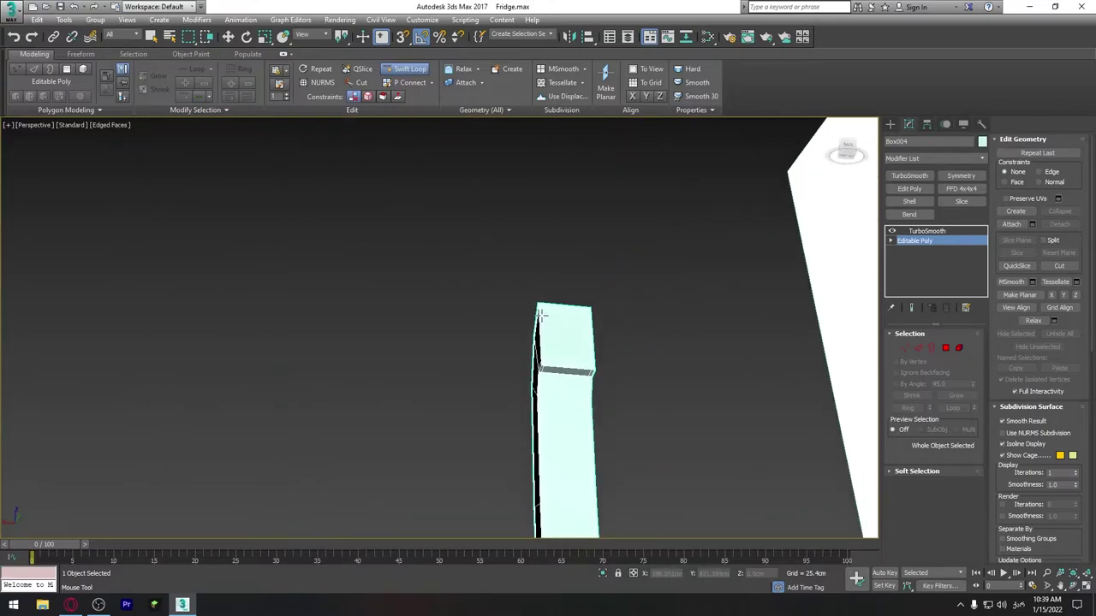
mouse_move(562, 305)
middle_mouse_down("alt")
mouse_move(693, 340)
mouse_move(731, 337)
mouse_move(697, 337)
mouse_move(646, 309)
mouse_move(707, 397)
mouse_move(487, 288)
mouse_move(567, 264)
mouse_move(600, 277)
mouse_move(465, 245)
mouse_move(594, 367)
mouse_move(653, 379)
mouse_move(614, 394)
mouse_move(705, 369)
mouse_move(599, 400)
mouse_move(653, 286)
mouse_move(660, 303)
mouse_move(692, 311)
mouse_move(767, 362)
middle_mouse_up("alt")
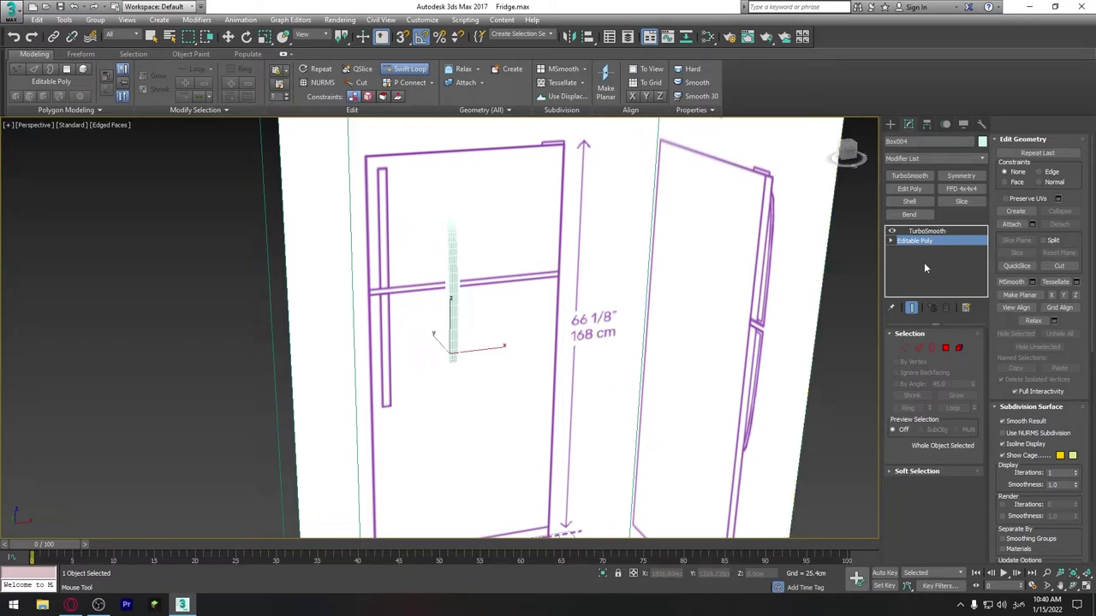
Step: Add a Symmetry modifier on the Y axis and place its mirror plane on the door divider in Front view
left_click(960, 175)
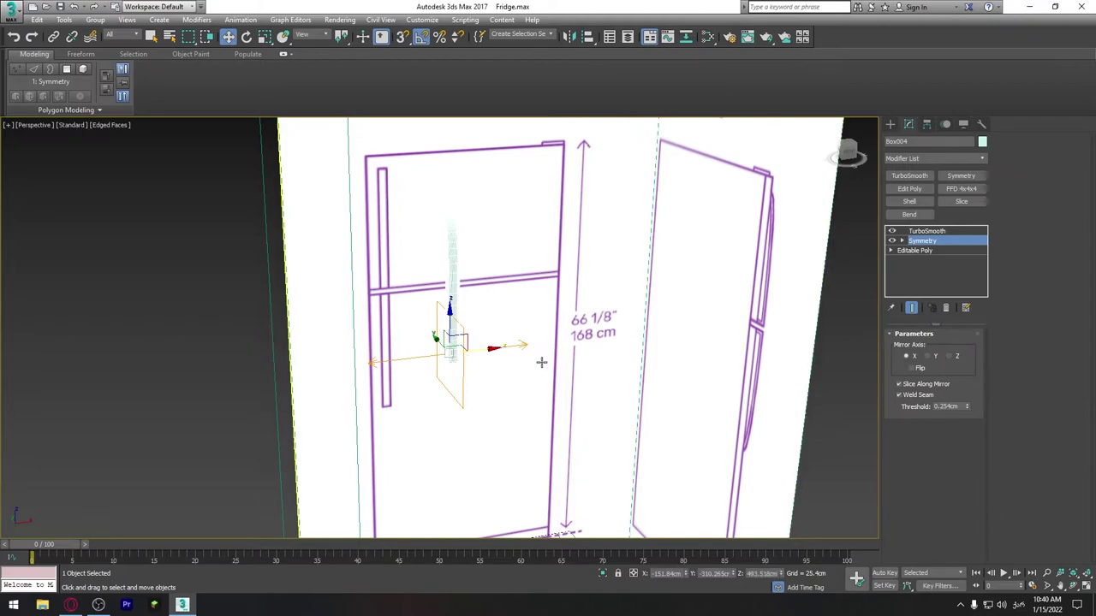
left_click(928, 357)
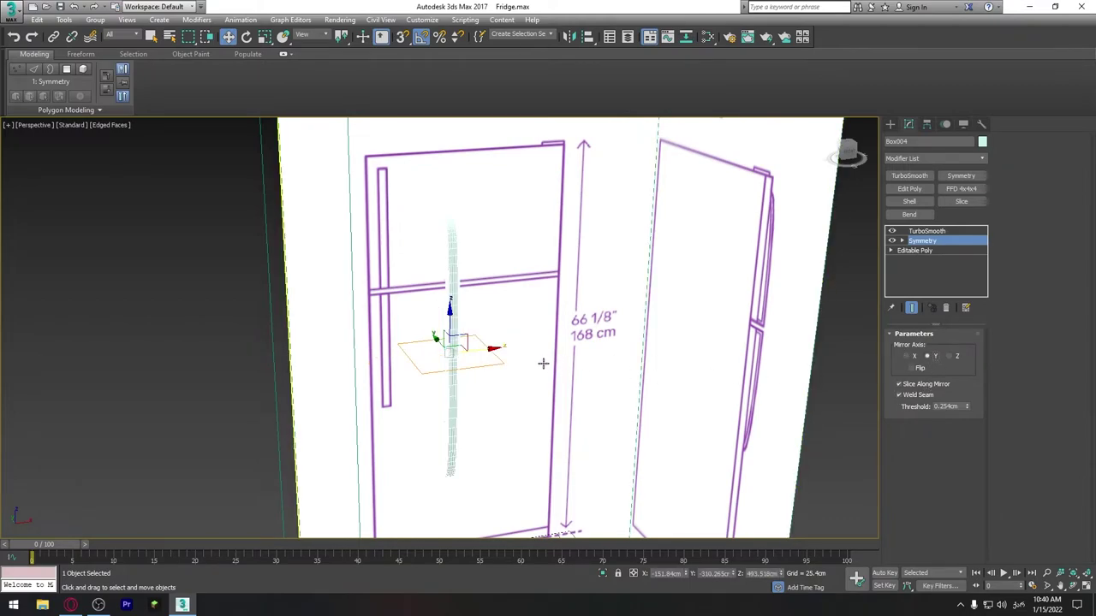
middle_click_drag(544, 363, 548, 278)
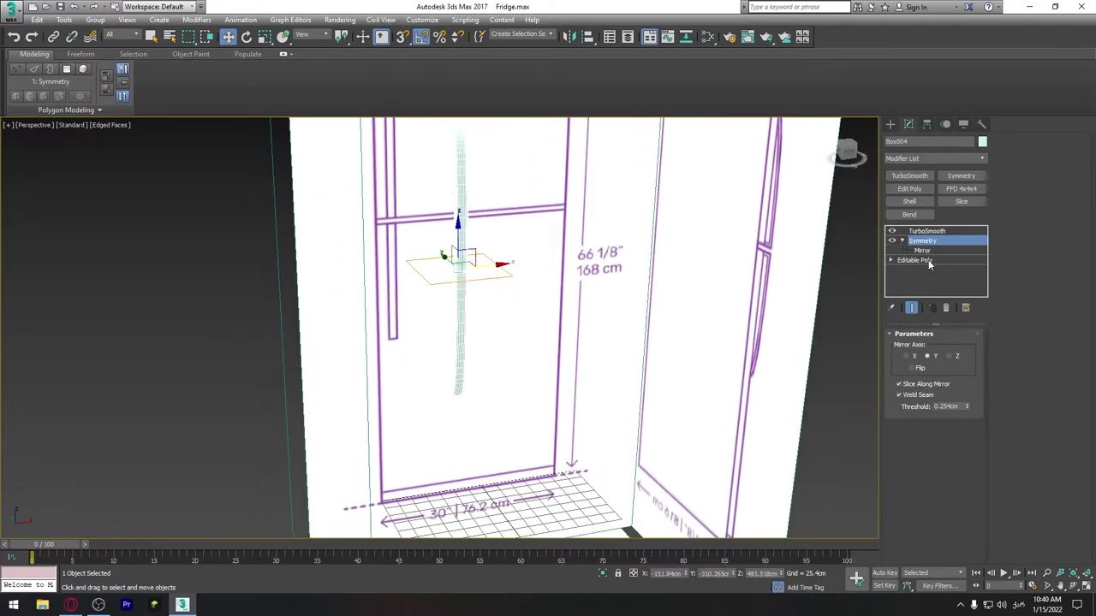
left_click(924, 250)
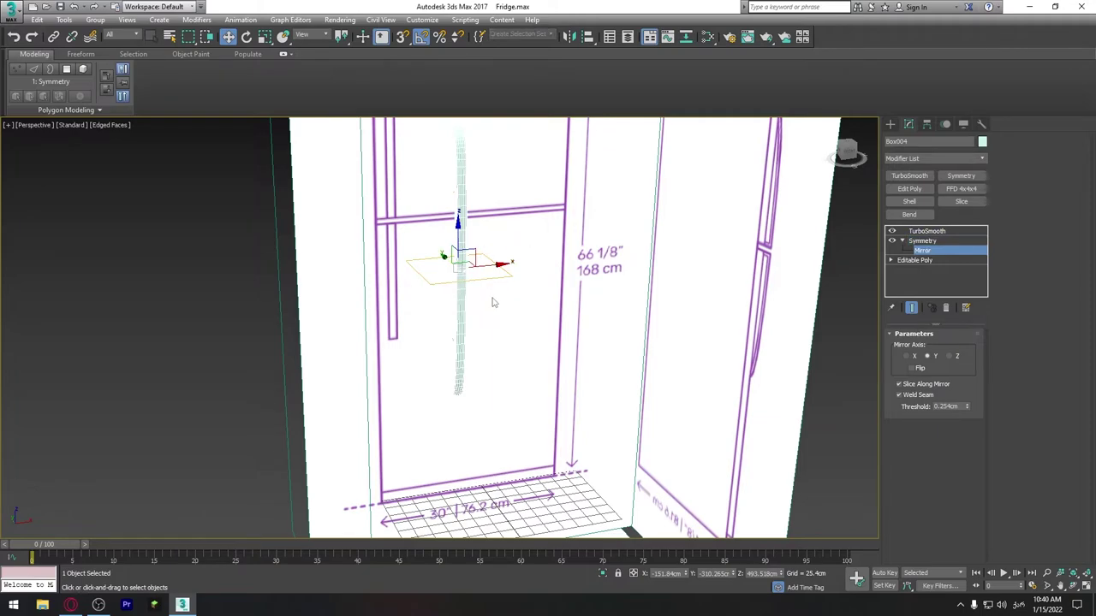
key("f")
mouse_move(474, 249)
middle_mouse_down()
mouse_move(556, 304)
mouse_move(512, 246)
middle_mouse_up()
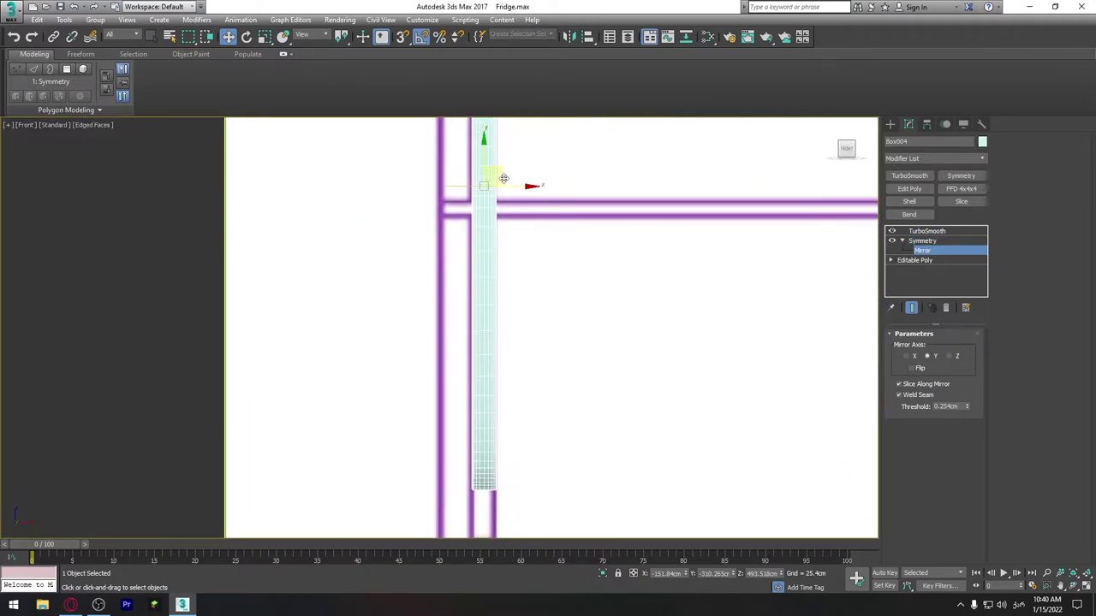
mouse_move(483, 161)
left_mouse_down()
mouse_move(483, 208)
mouse_move(482, 185)
left_mouse_up()
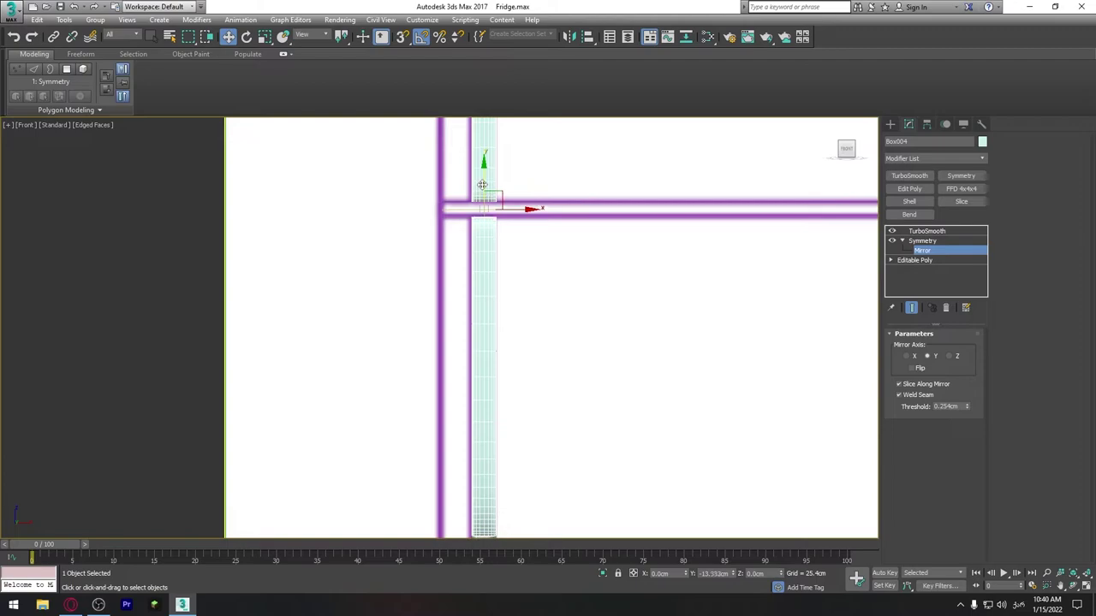
mouse_move(543, 351)
middle_mouse_down()
mouse_move(522, 285)
mouse_move(509, 288)
mouse_move(531, 306)
mouse_move(545, 297)
mouse_move(525, 263)
middle_mouse_up()
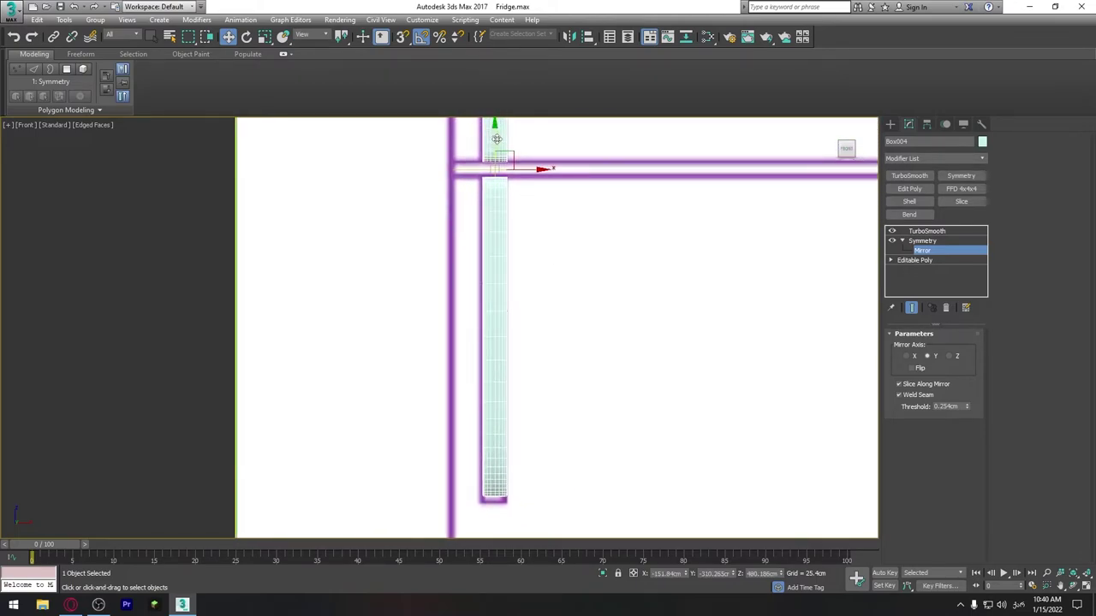
left_click_drag(497, 139, 496, 140)
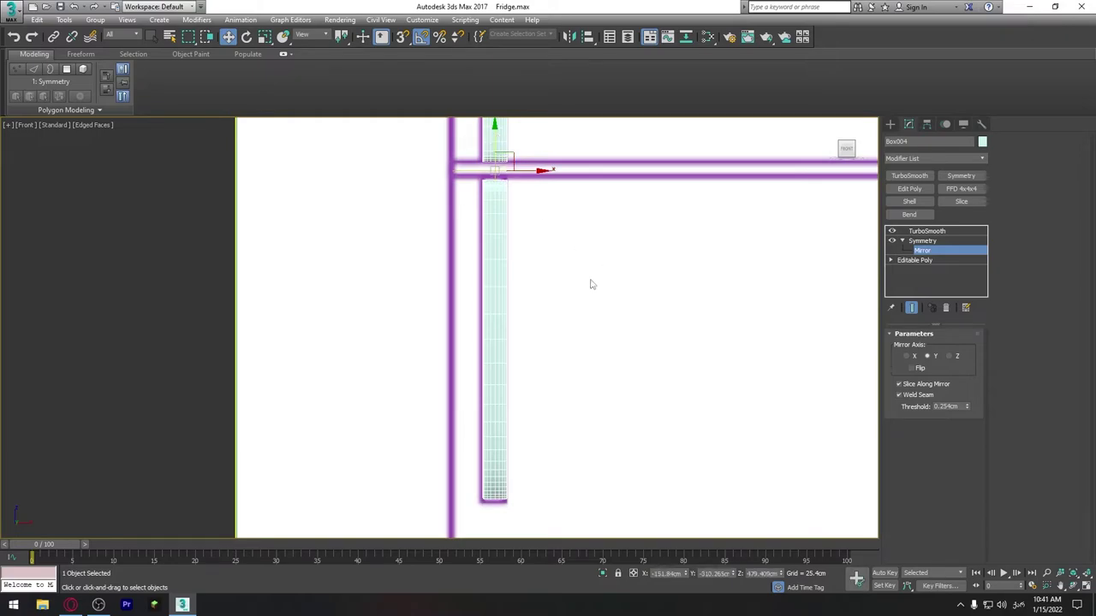
scroll(590, 284, "down", 3)
middle_click_drag(534, 357, 552, 311)
Step: Unhide all fridge parts and orbit out in Perspective to see the whole fridge and mirrored handle
right_click(353, 228)
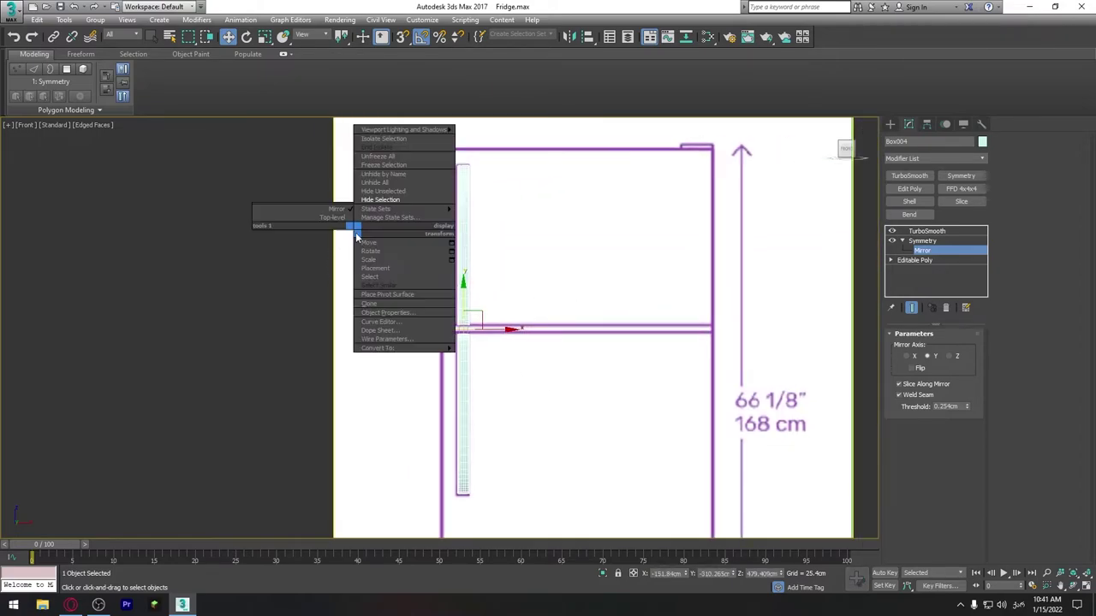
left_click(392, 182)
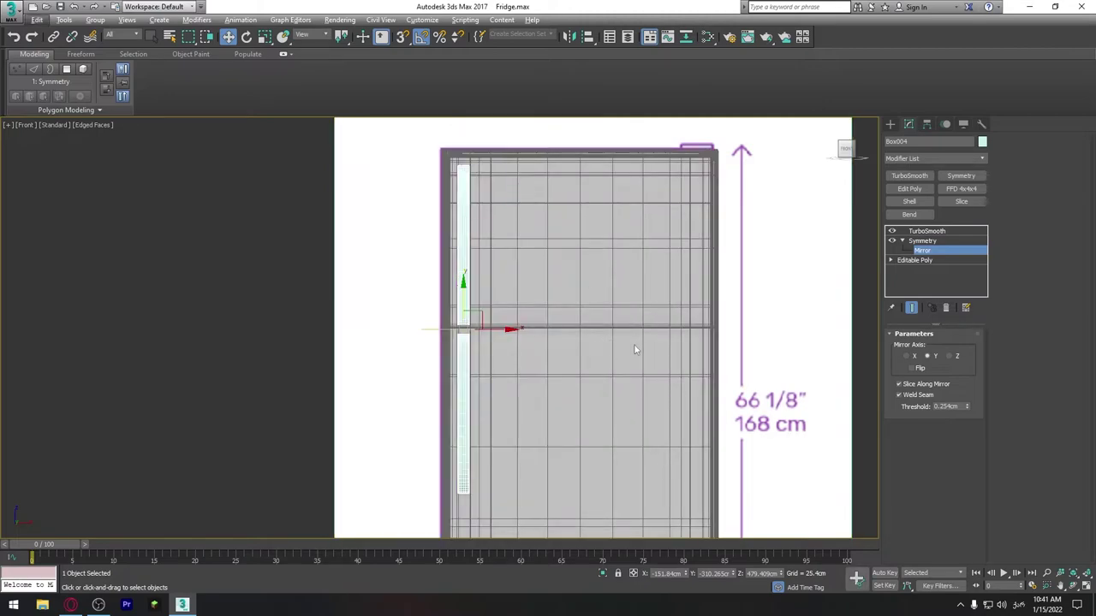
key("p")
middle_click_drag(538, 282, 383, 332, "alt")
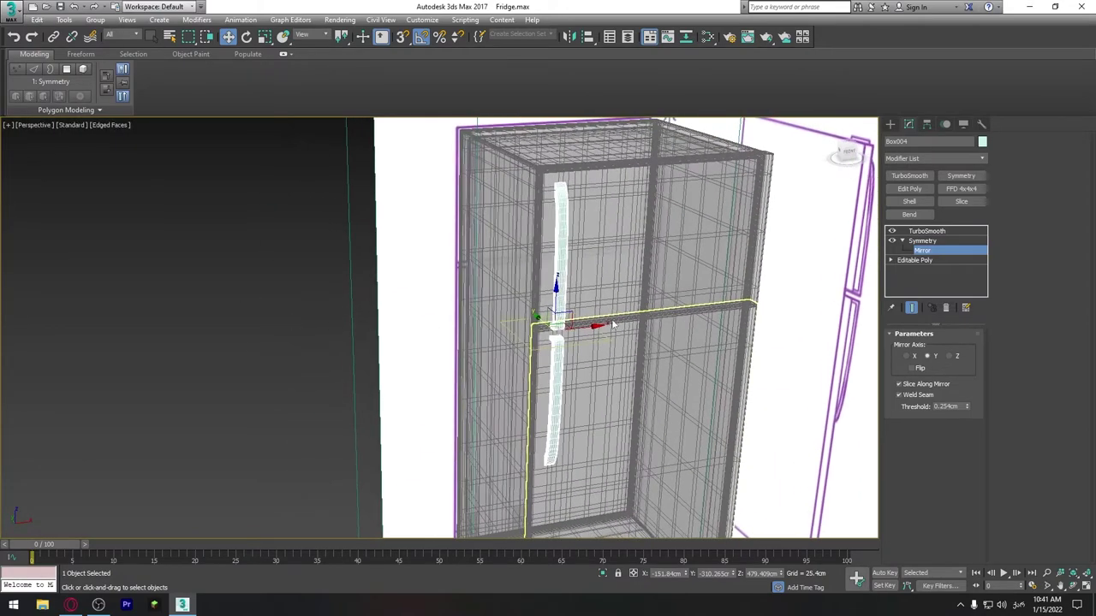
left_click(909, 243)
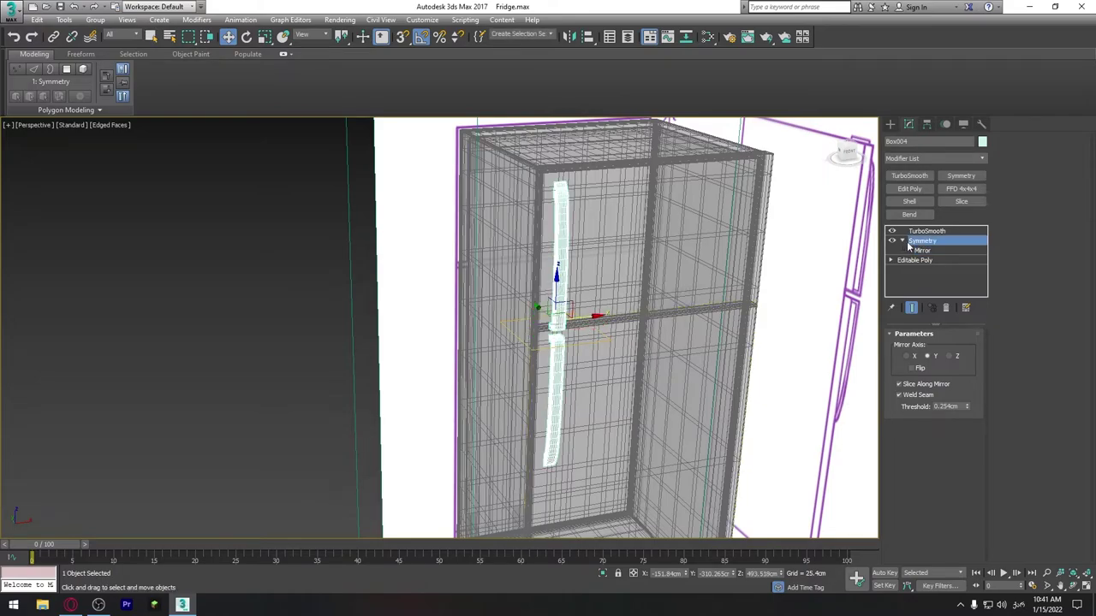
left_click(396, 291)
scroll(396, 291, "down", 5)
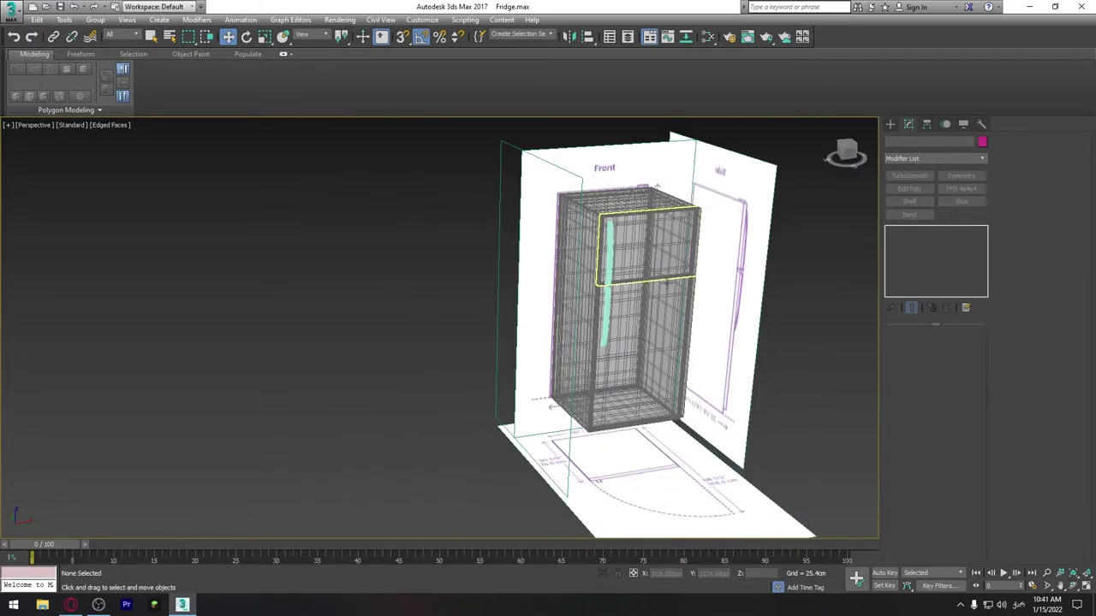
mouse_move(396, 291)
middle_mouse_down("alt")
mouse_move(611, 252)
mouse_move(637, 346)
middle_mouse_up("alt")
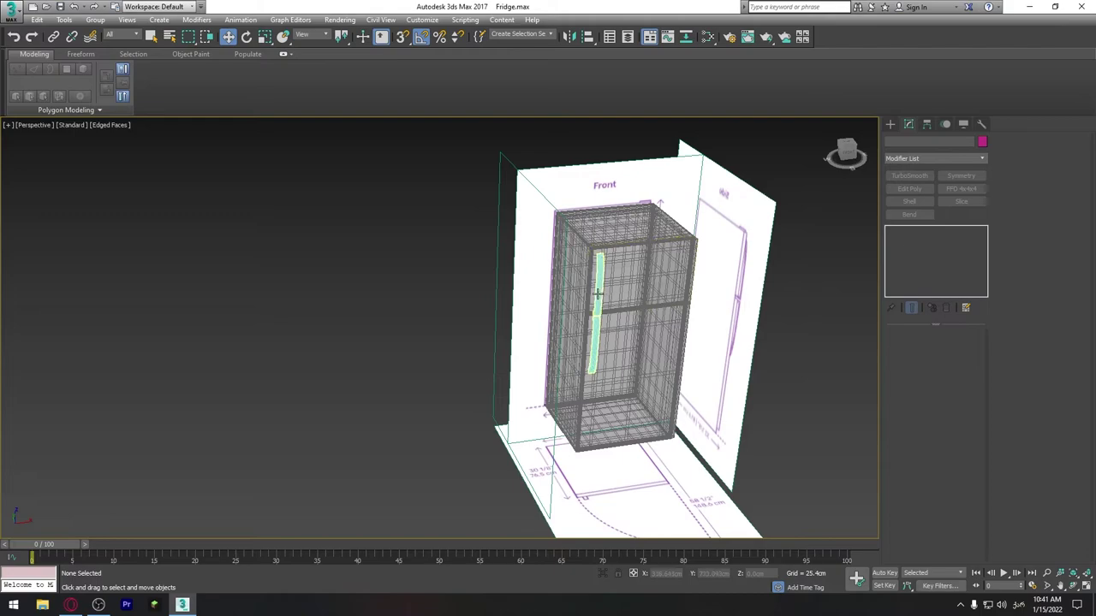
left_click(638, 346)
Step: Select the lower door Box002 and switch to its Vertex level
left_click(982, 143)
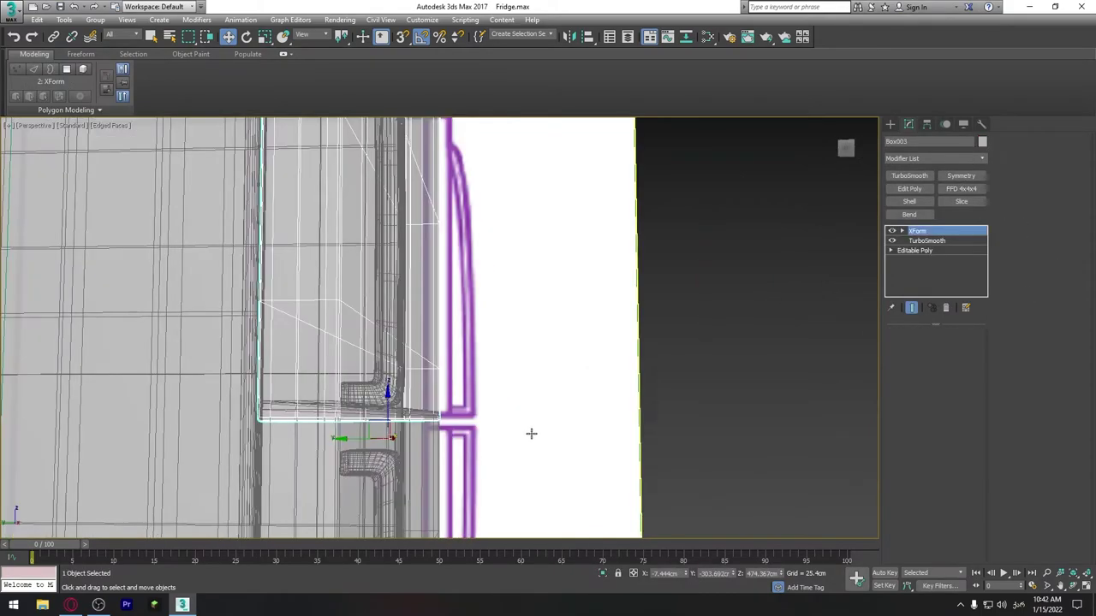
left_click(318, 428)
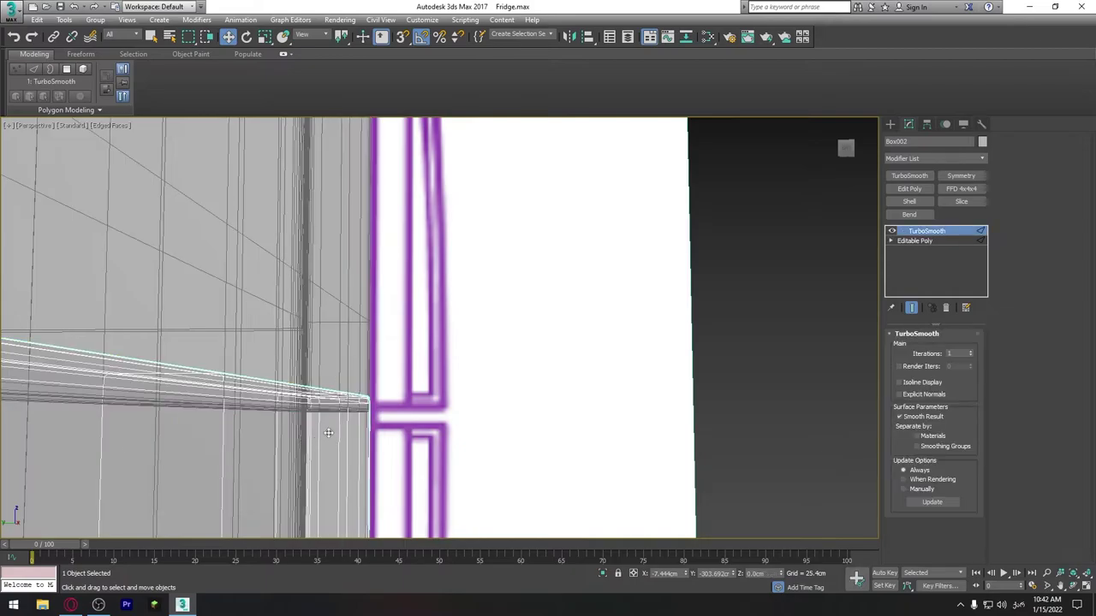
mouse_move(317, 419)
middle_mouse_down()
mouse_move(518, 457)
mouse_move(573, 436)
middle_mouse_up()
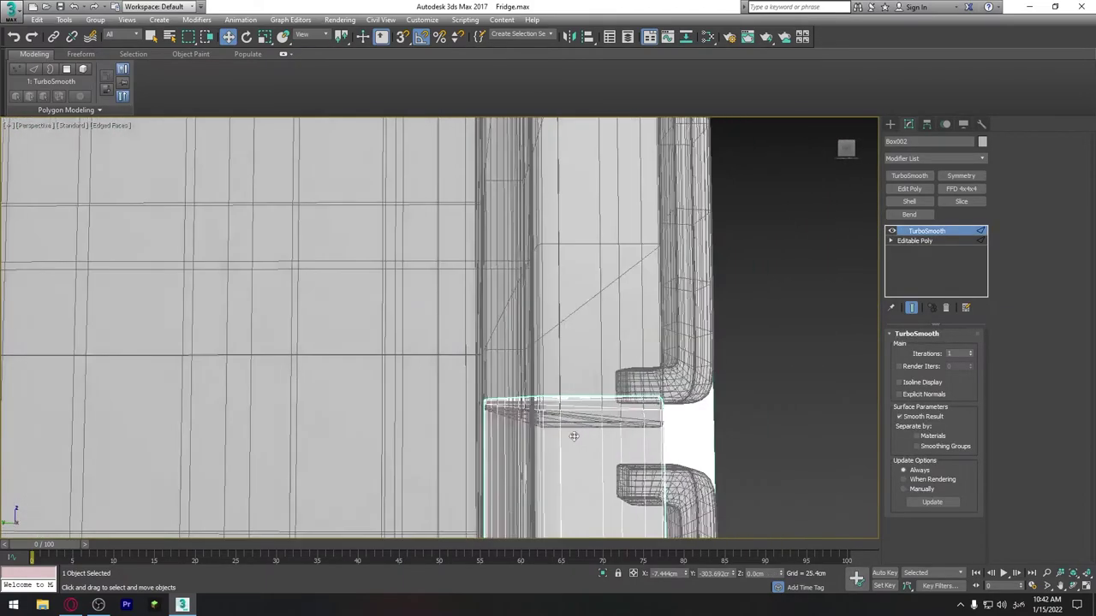
left_click(557, 367)
left_click(550, 442)
mouse_move(603, 460)
middle_mouse_down("alt")
mouse_move(531, 409)
mouse_move(434, 434)
middle_mouse_up("alt")
key("2")
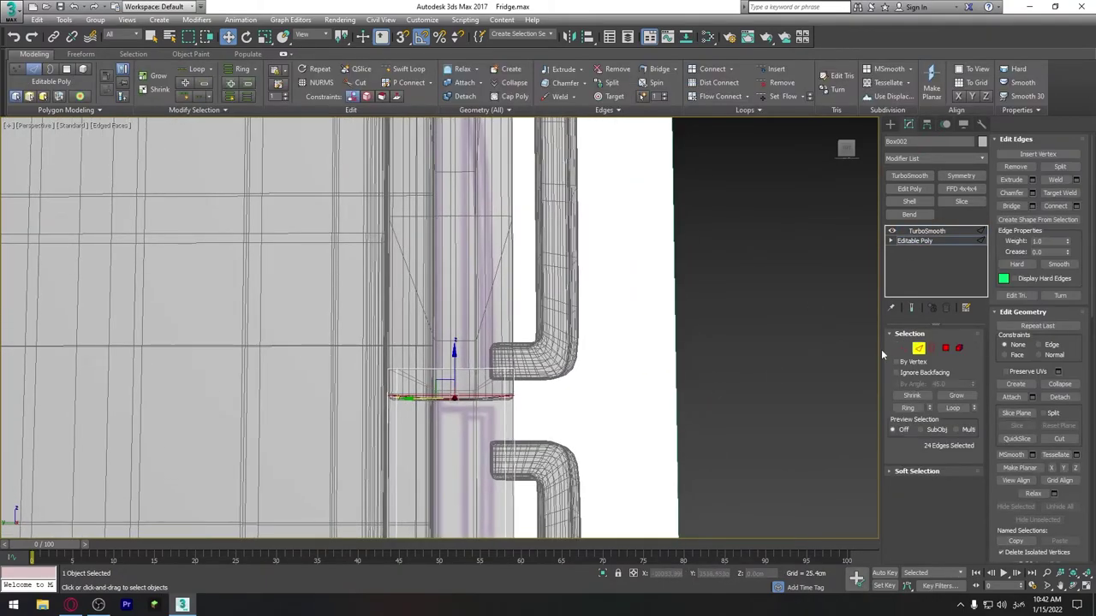
left_click(904, 348)
middle_click_drag(551, 420, 425, 366, "alt")
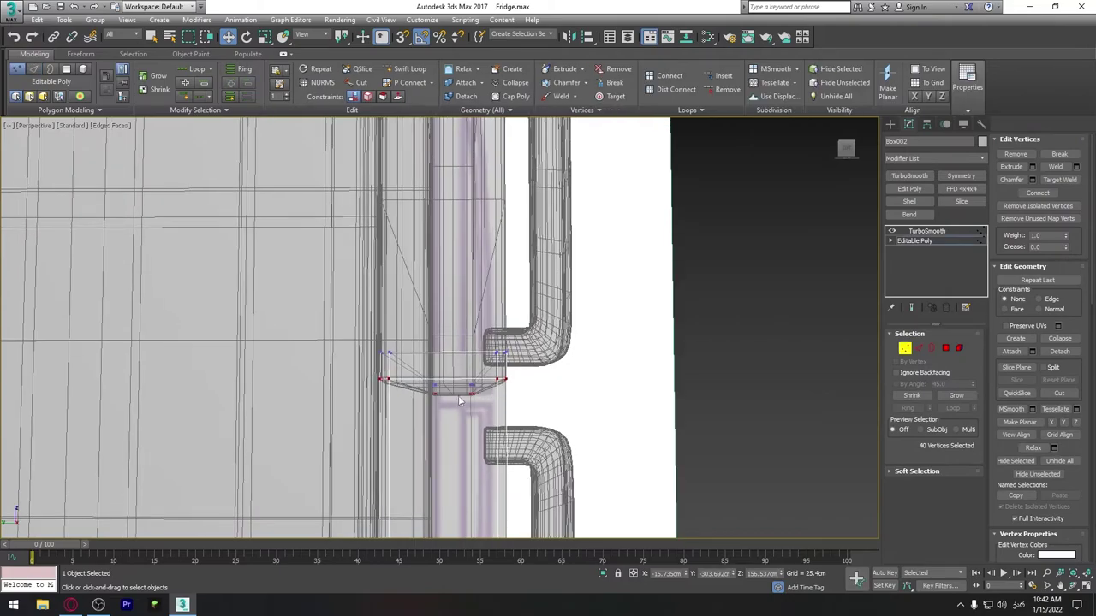
Step: In Left view, shift Box002's top-corner vertices to square the edge, then enable Show End Result
key("l")
scroll(478, 414, "up", 1)
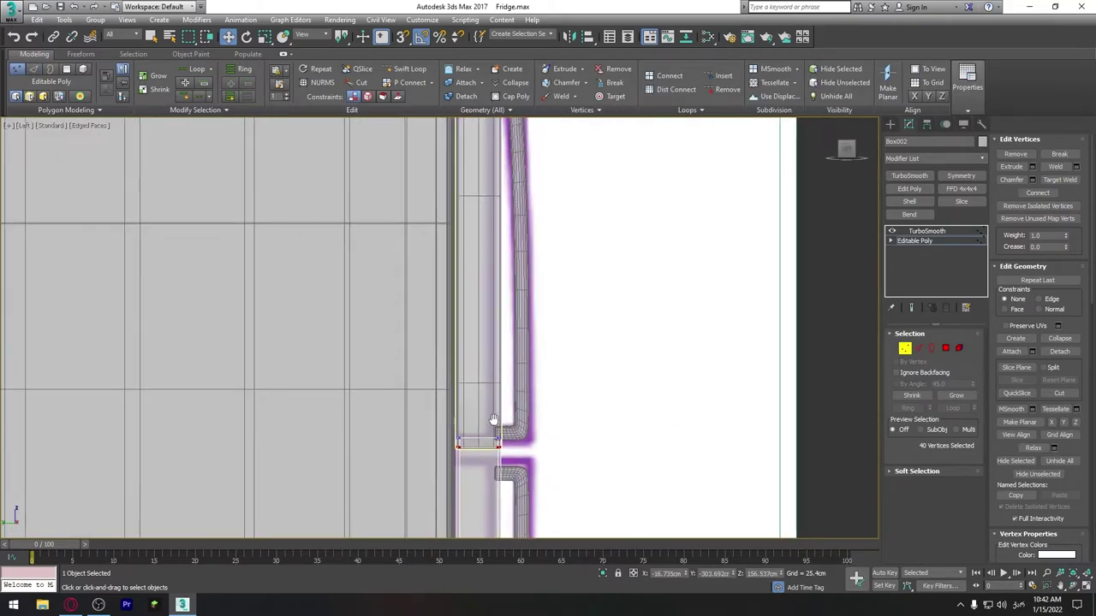
scroll(477, 422, "up", 2)
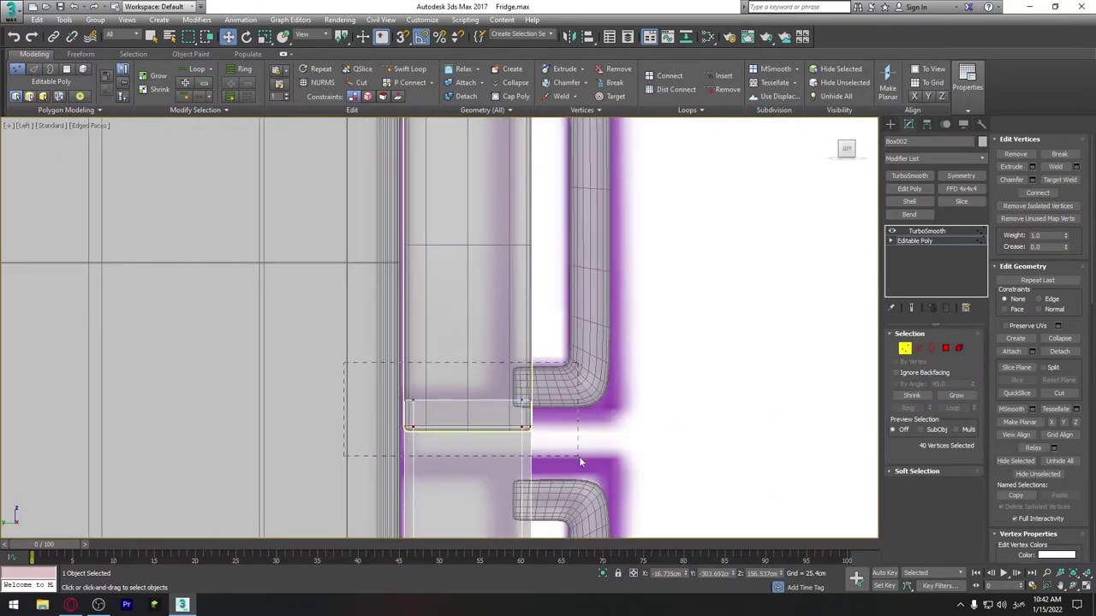
left_click_drag(464, 380, 465, 440)
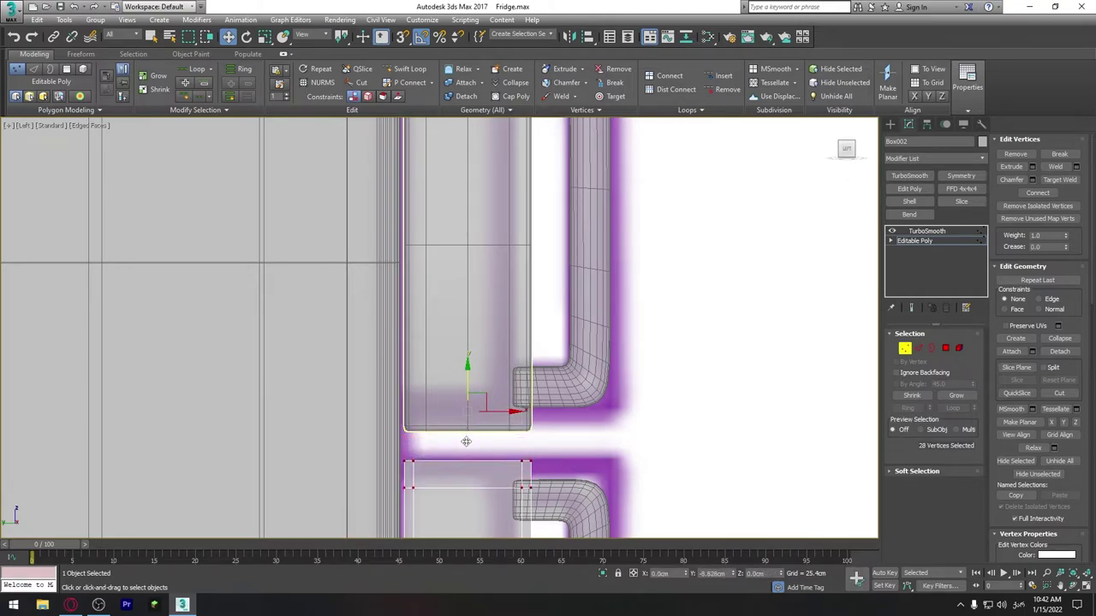
middle_click_drag(465, 438, 486, 363)
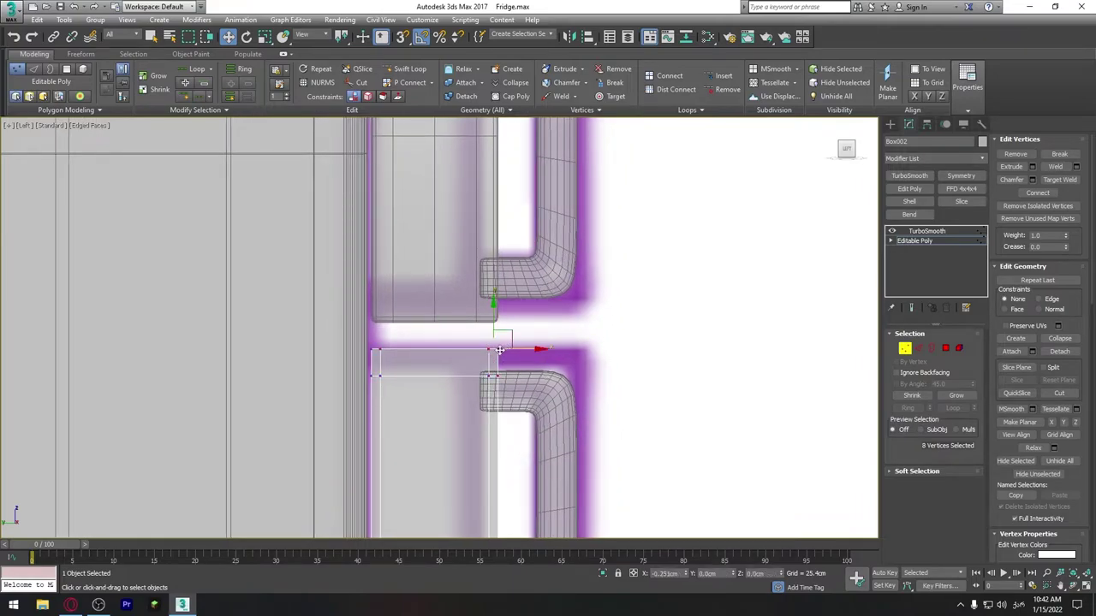
left_click_drag(499, 351, 428, 352)
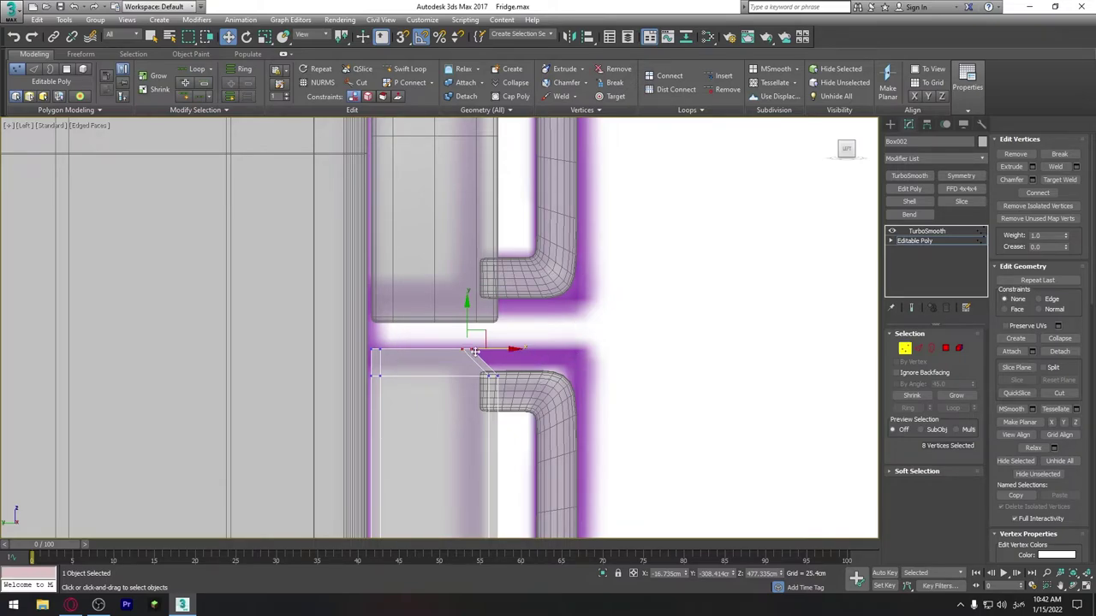
key("ctrl+z")
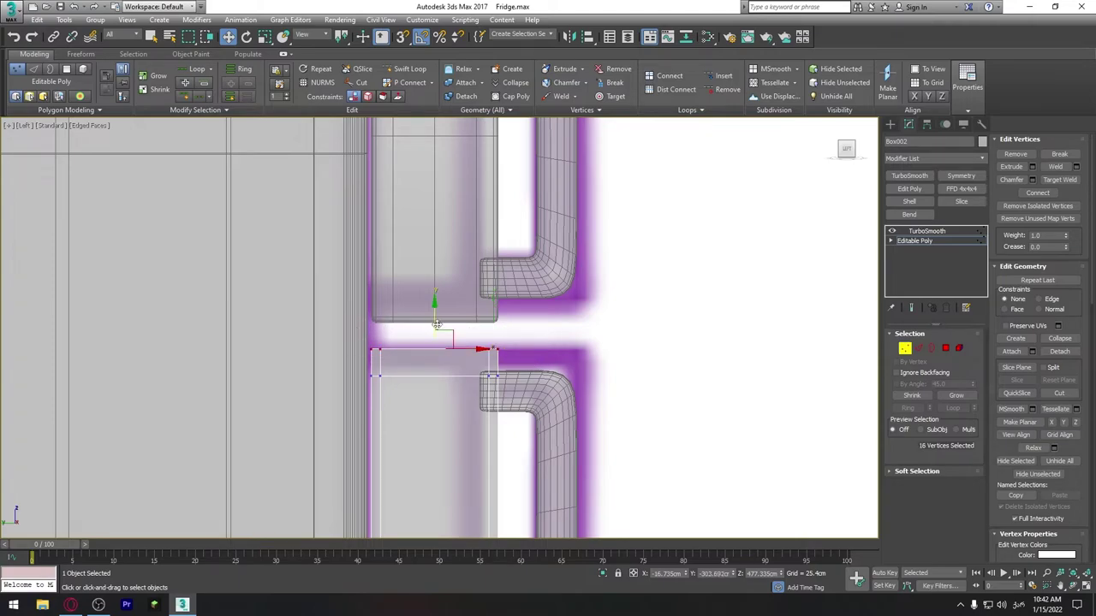
left_click_drag(437, 324, 431, 319)
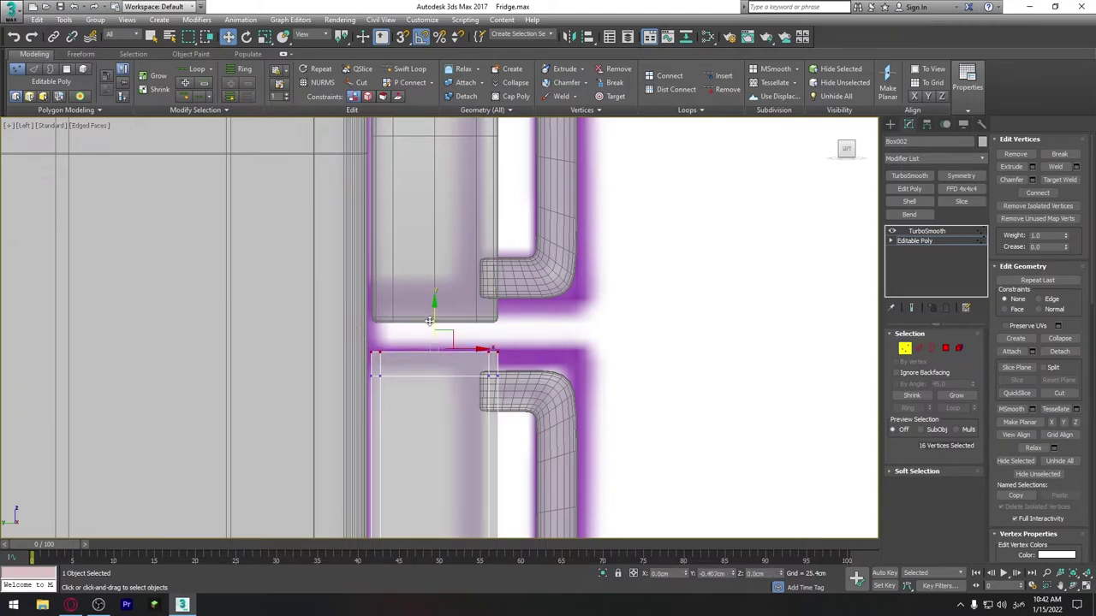
key("ctrl+e")
left_click(706, 331)
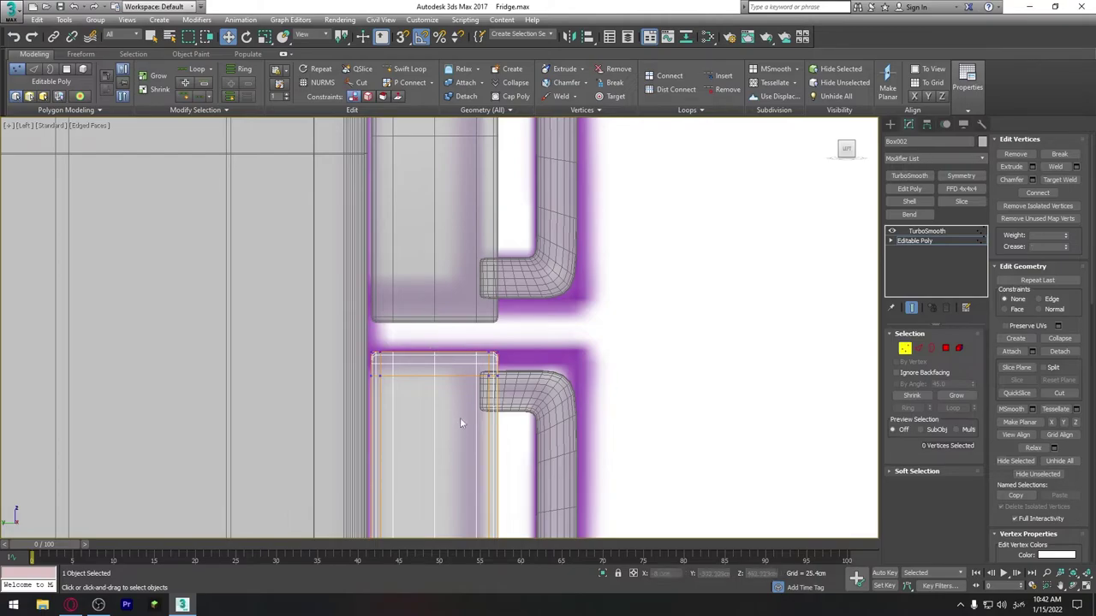
Step: Leave vertex editing on the lower door and orbit out to a front view of the fridge
left_click(905, 348)
scroll(606, 342, "down", 4)
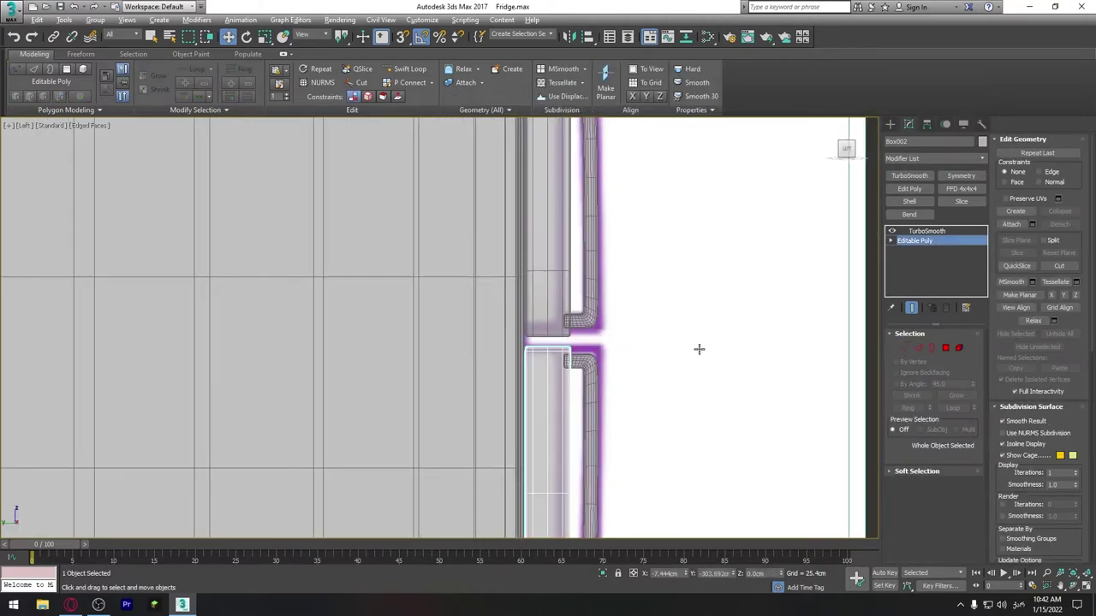
middle_click_drag(699, 348, 588, 354, "alt")
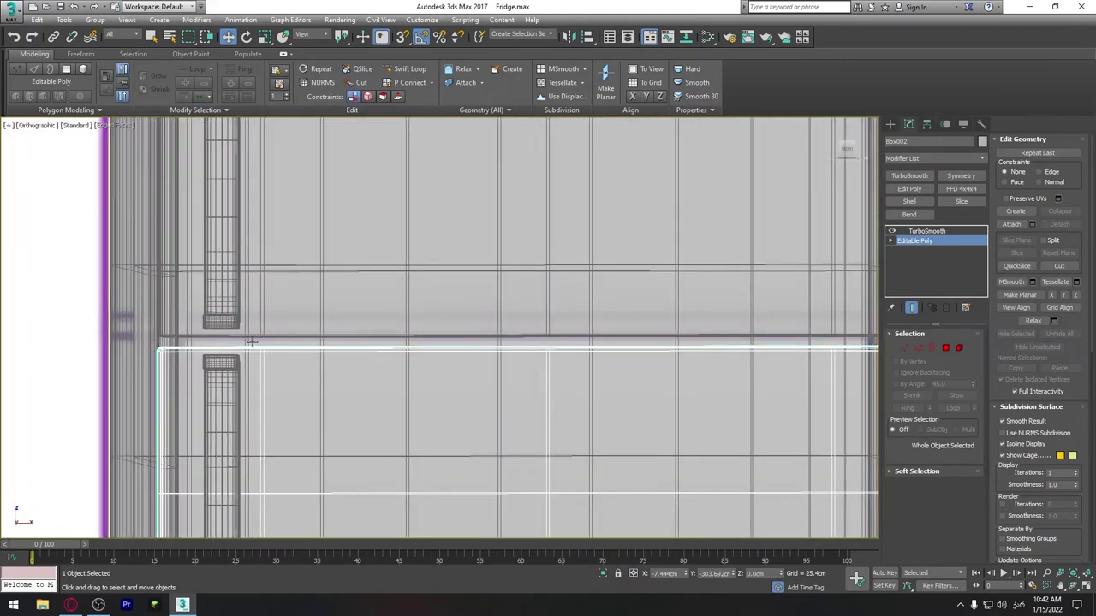
mouse_move(252, 343)
middle_mouse_down("alt")
mouse_move(345, 355)
mouse_move(334, 359)
mouse_move(276, 362)
mouse_move(367, 330)
mouse_move(409, 375)
mouse_move(398, 361)
middle_mouse_up("alt")
scroll(313, 343, "down", 5)
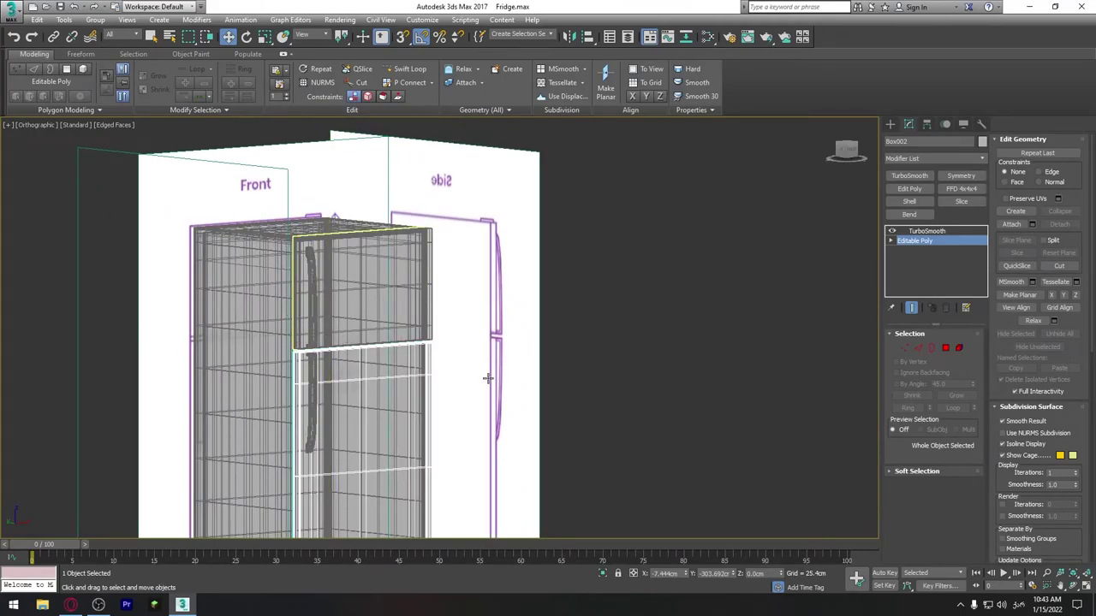
mouse_move(487, 377)
middle_mouse_down("alt")
mouse_move(534, 362)
mouse_move(471, 367)
mouse_move(491, 360)
mouse_move(611, 377)
middle_mouse_up("alt")
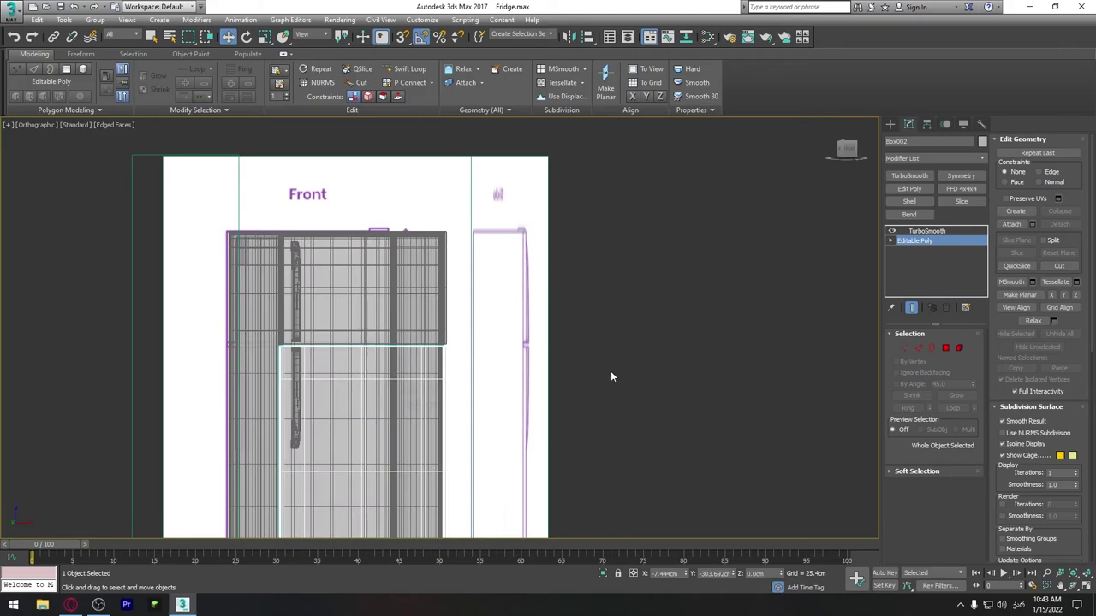
Step: Undo an accidental select-all deletion with Ctrl+Z and orbit to a three-quarter perspective view
left_click(611, 377)
key("ctrl+a")
key("Delete")
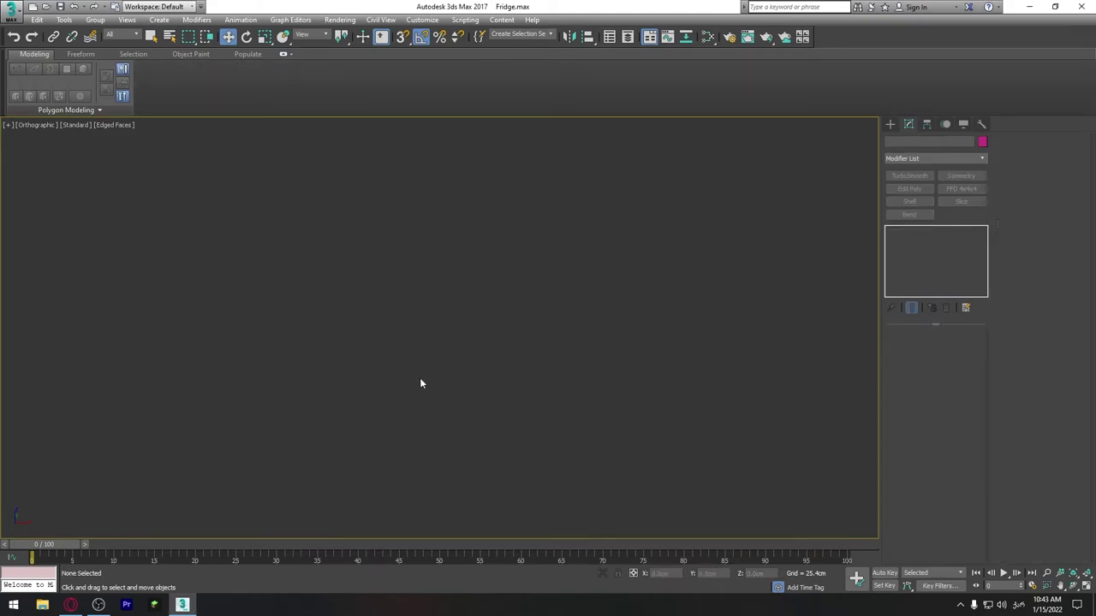
key("ctrl+z")
mouse_move(511, 368)
middle_mouse_down("alt")
mouse_move(558, 419)
mouse_move(586, 406)
middle_mouse_up("alt")
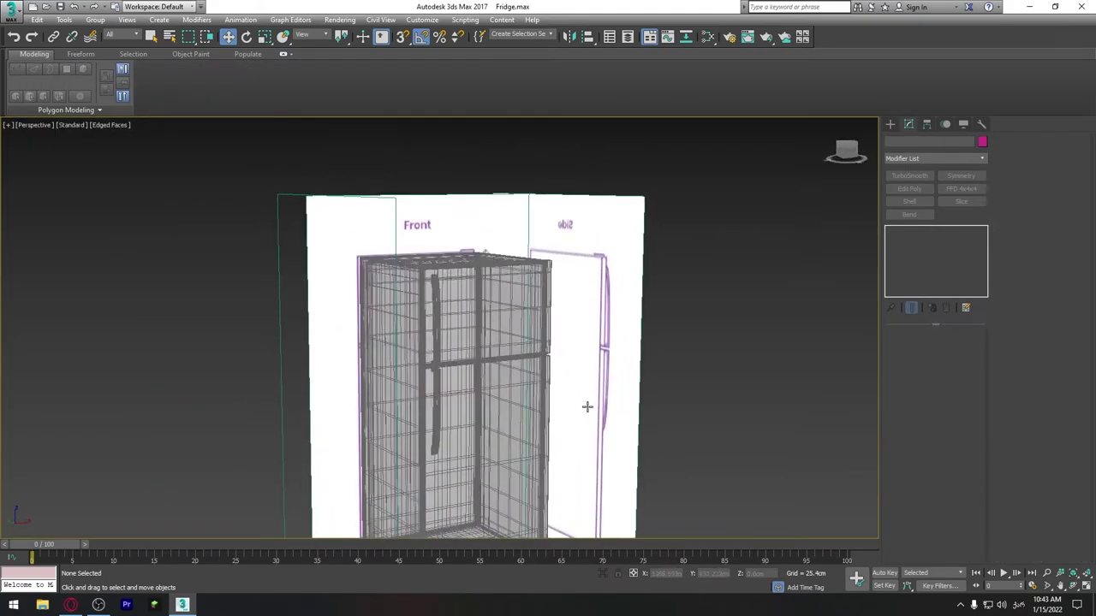
mouse_move(436, 332)
middle_mouse_down("alt")
mouse_move(559, 291)
mouse_move(503, 314)
mouse_move(496, 292)
mouse_move(505, 287)
middle_mouse_up("alt")
Step: Orbit around the fridge, picking the body and door handles to inspect them
left_click(505, 287)
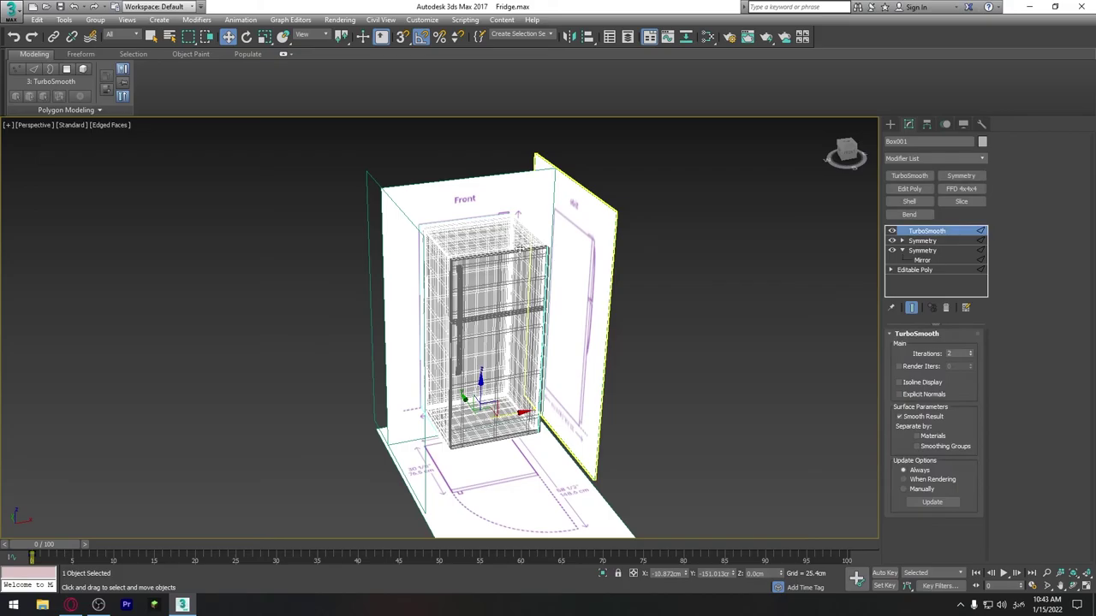
scroll(565, 253, "up", 5)
mouse_move(654, 267)
middle_mouse_down("alt")
mouse_move(489, 311)
mouse_move(775, 303)
middle_mouse_up("alt")
scroll(489, 310, "down", 5)
scroll(560, 302, "up", 2)
left_click(776, 302)
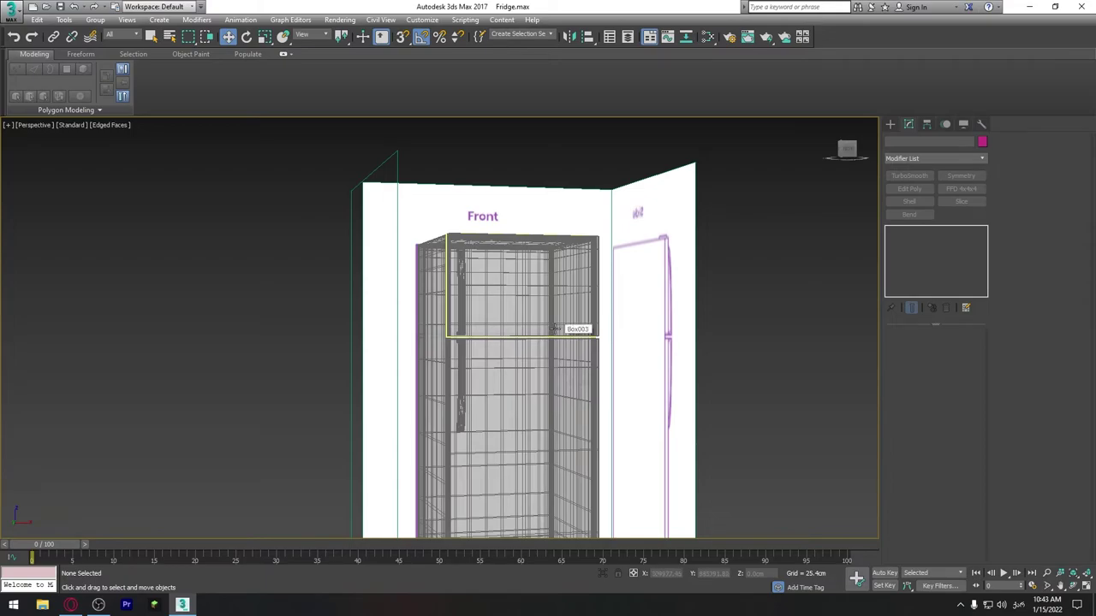
middle_click_drag(554, 329, 482, 303, "alt")
scroll(416, 320, "up", 3)
middle_click_drag(416, 320, 459, 296, "alt")
left_click(460, 296)
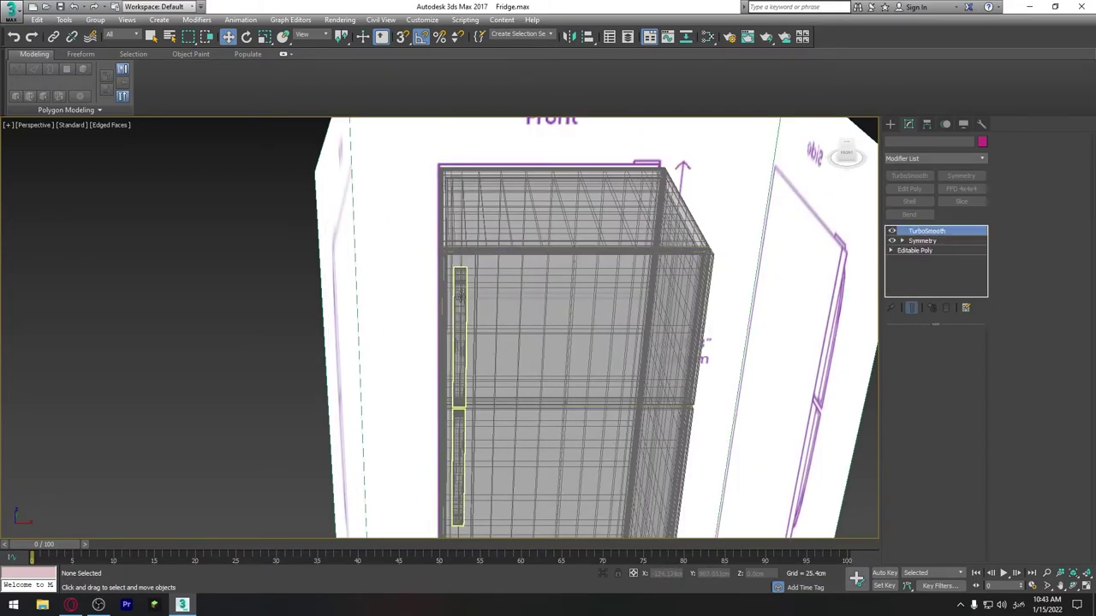
mouse_move(531, 334)
middle_mouse_down("alt")
mouse_move(562, 324)
mouse_move(525, 331)
middle_mouse_up("alt")
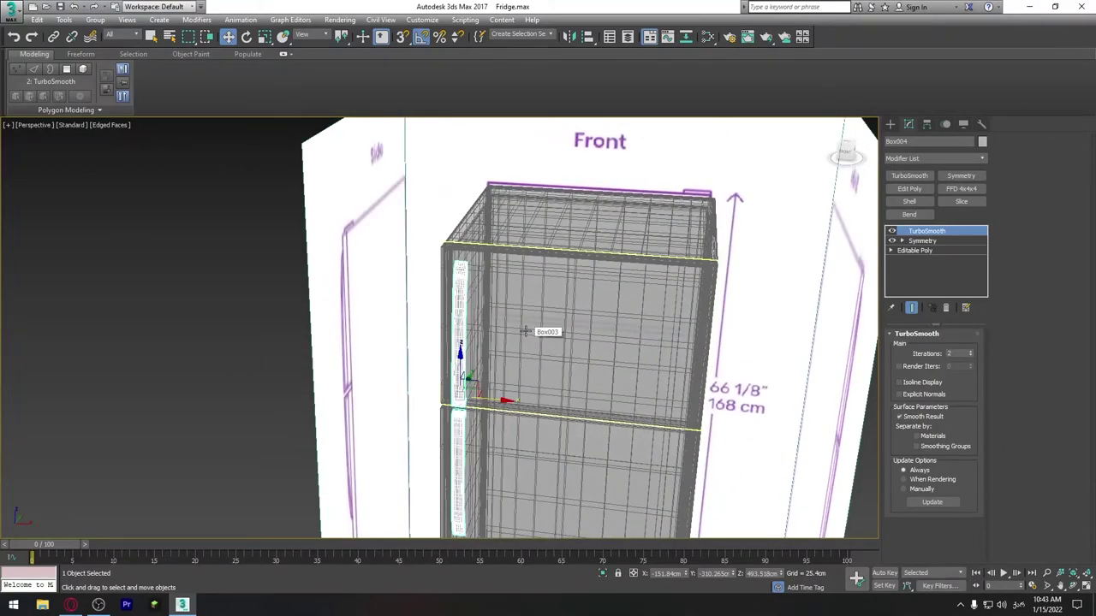
mouse_move(563, 362)
middle_mouse_down("alt")
mouse_move(513, 385)
mouse_move(479, 292)
middle_mouse_up("alt")
Step: Switch all fridge parts to shaded display with F3, then select the upper door
key("ctrl+a")
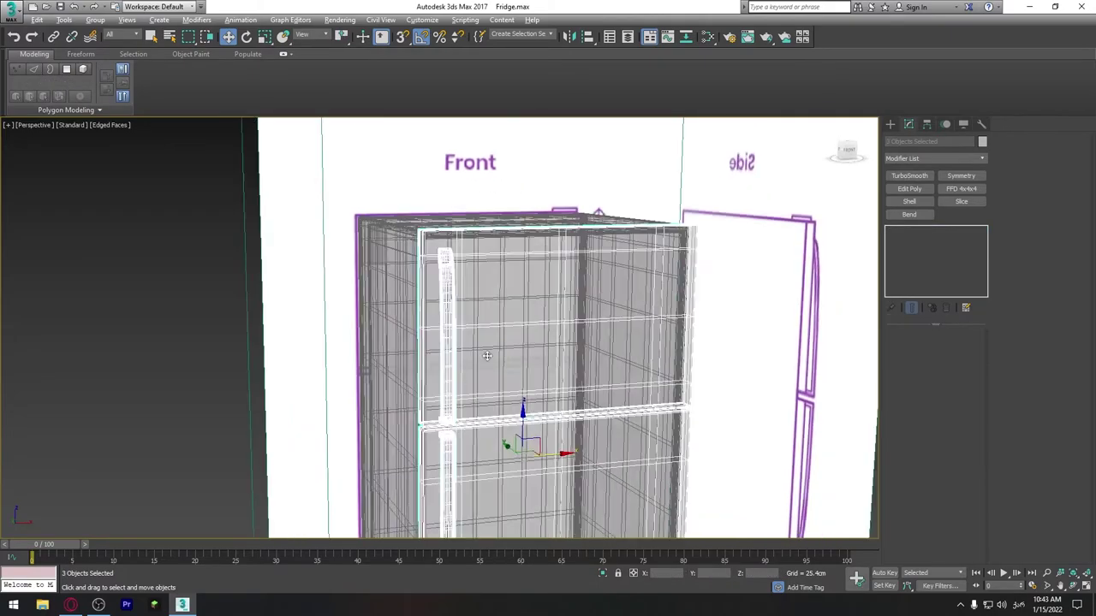
right_click(478, 293)
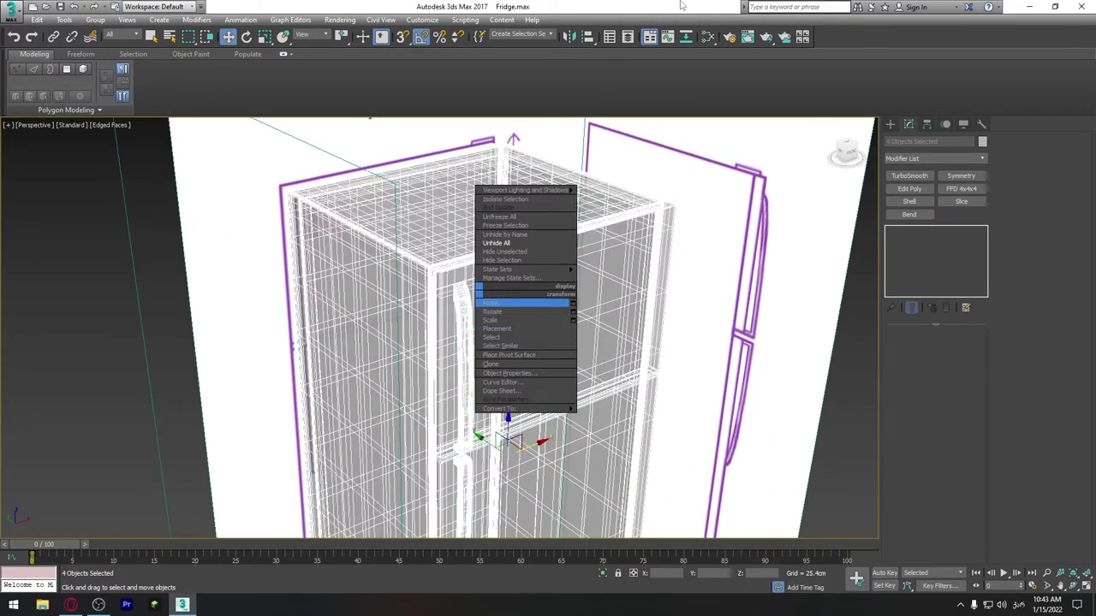
key("Escape")
left_click(753, 392)
scroll(754, 392, "down", 3)
scroll(618, 360, "up", 2)
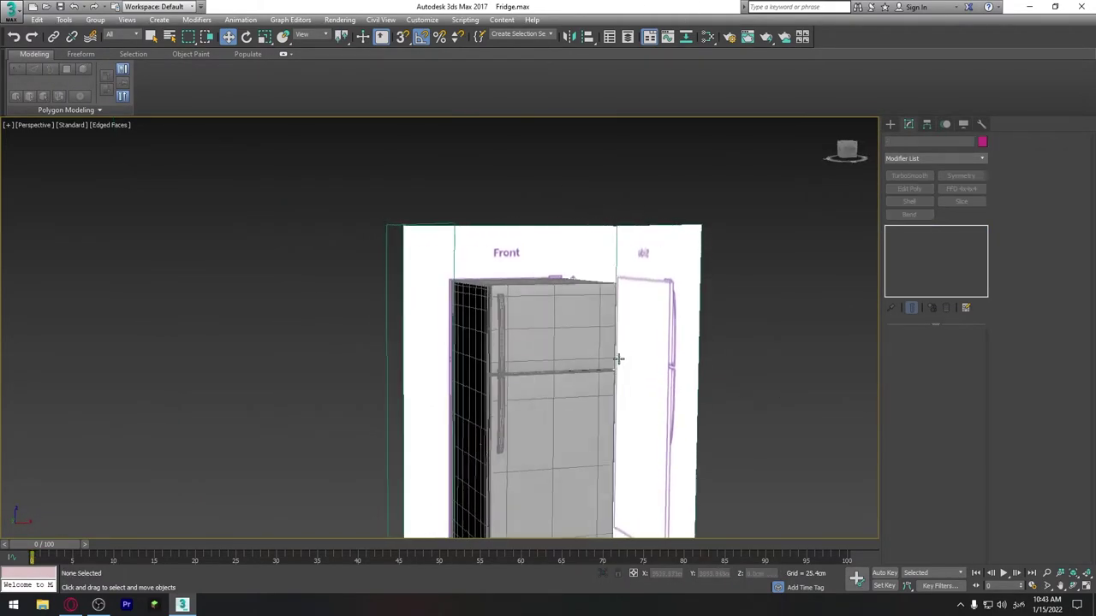
mouse_move(618, 359)
middle_mouse_down("alt")
mouse_move(624, 404)
mouse_move(570, 374)
mouse_move(533, 371)
mouse_move(530, 414)
mouse_move(521, 325)
mouse_move(601, 340)
mouse_move(579, 354)
mouse_move(548, 237)
middle_mouse_up("alt")
left_click(548, 237)
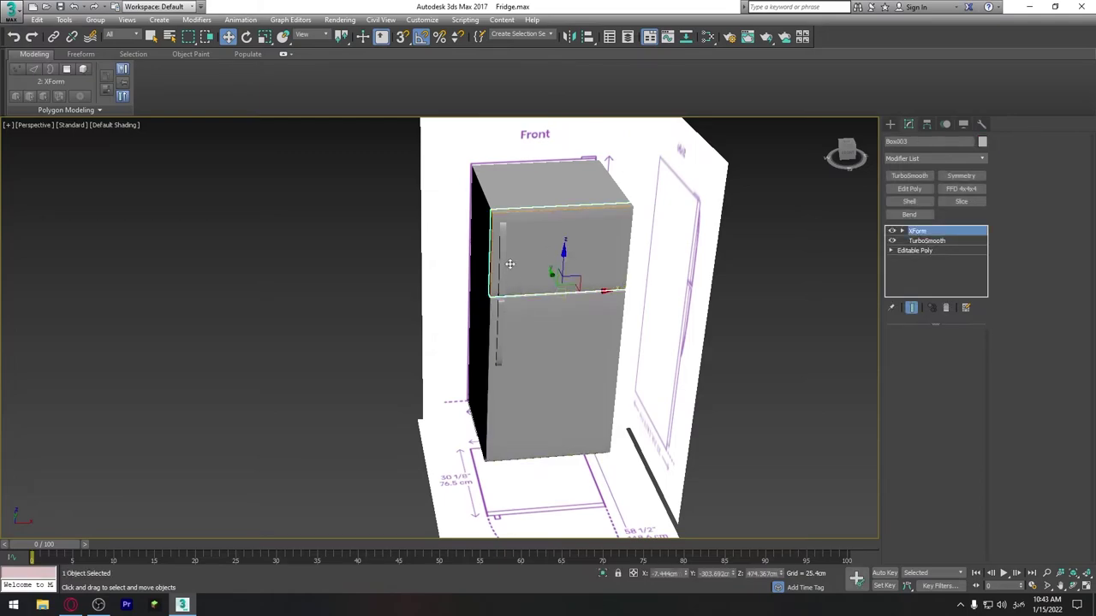
scroll(503, 270, "up", 3)
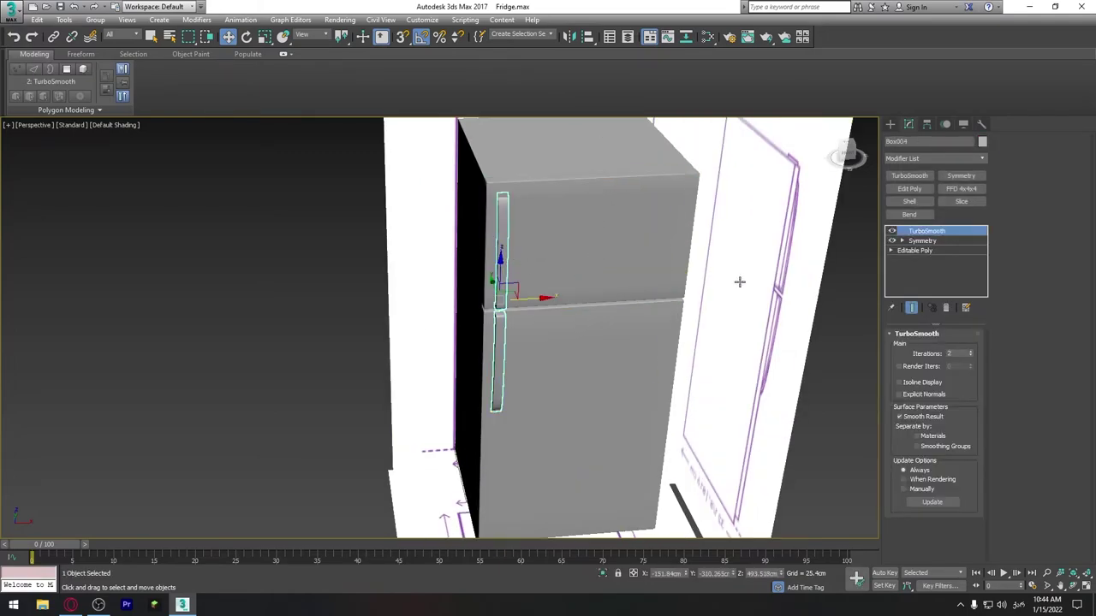
Step: Add Edit Poly to the handles and detach the upper handle element as Object001
left_click(925, 190)
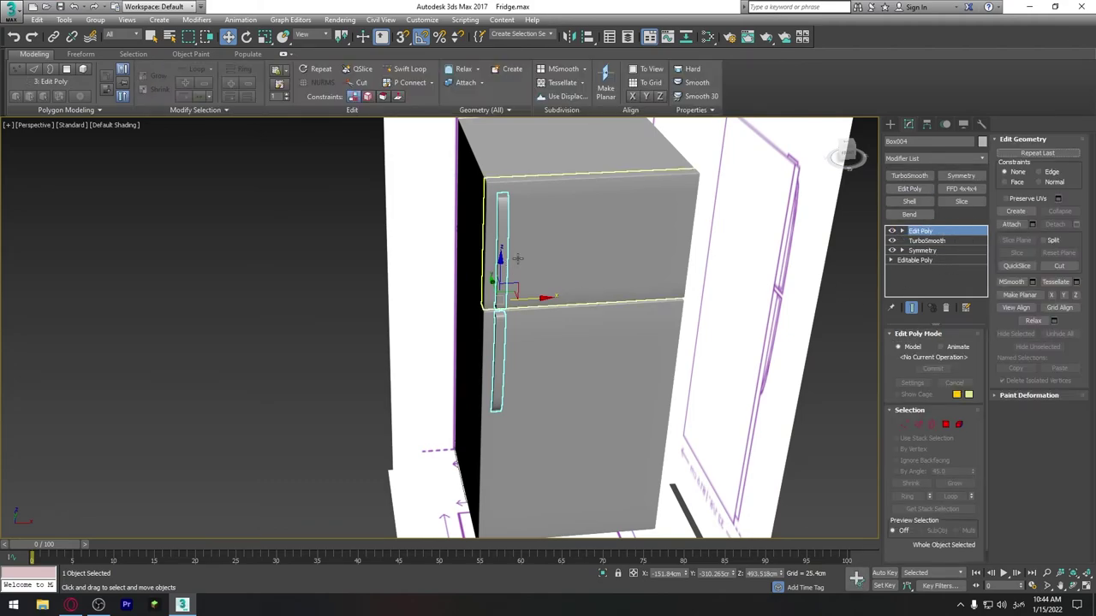
left_click(959, 425)
left_click(505, 257)
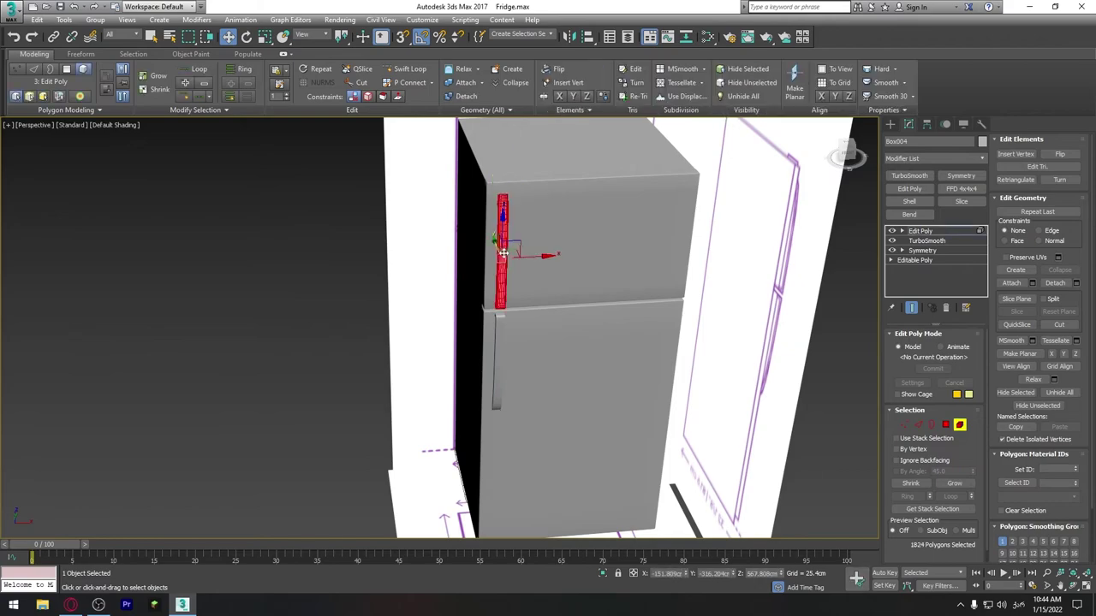
mouse_move(505, 257)
middle_mouse_down("alt")
mouse_move(553, 302)
mouse_move(596, 284)
middle_mouse_up("alt")
scroll(518, 259, "up", 2)
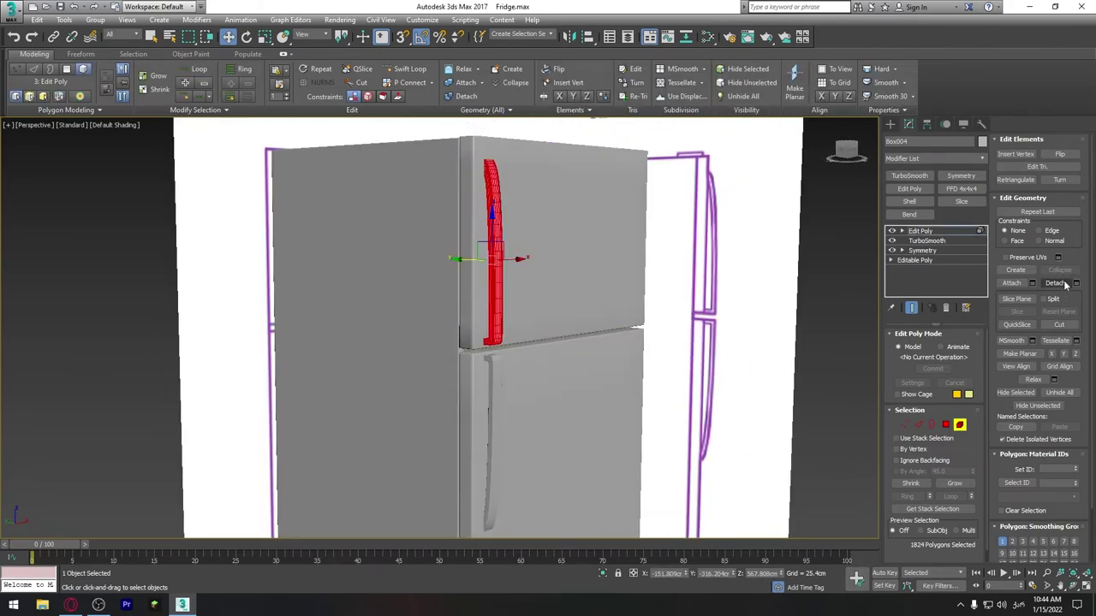
left_click(1055, 283)
left_click(585, 308)
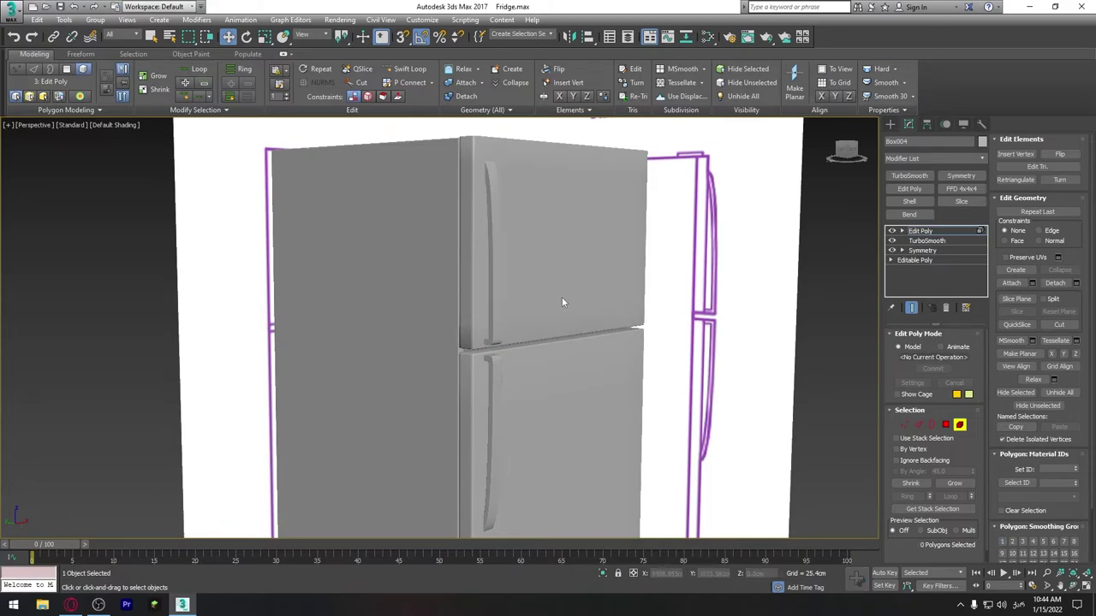
mouse_move(547, 374)
middle_mouse_down("alt")
mouse_move(506, 362)
mouse_move(469, 392)
middle_mouse_up("alt")
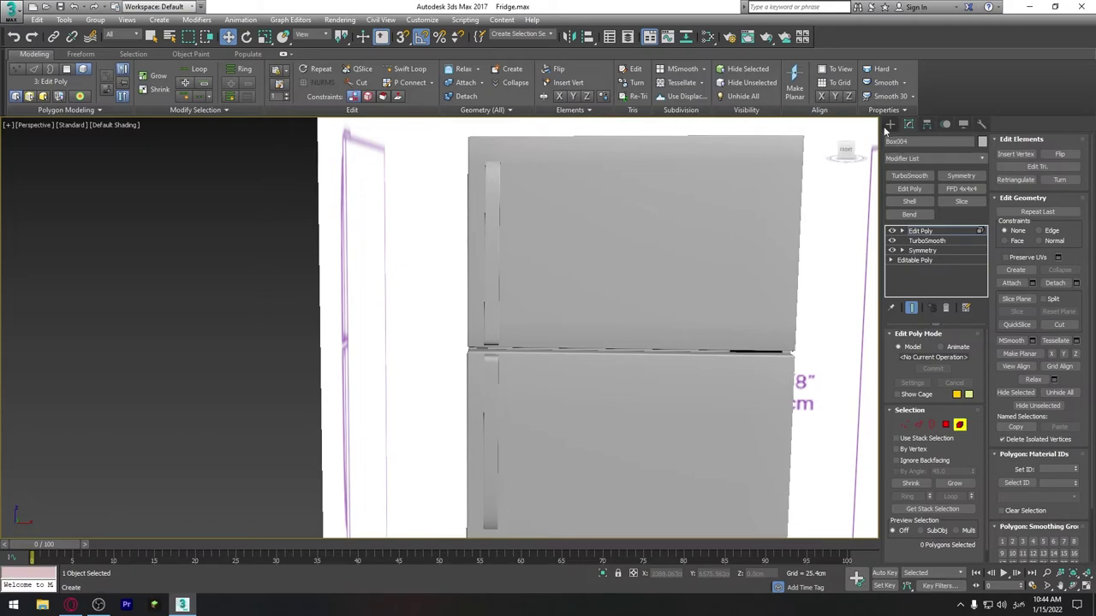
Step: Select the upper door and give it an Edit Poly modifier, starting Attach
left_click(484, 284)
left_click(501, 292)
mouse_move(548, 399)
middle_mouse_down("alt")
mouse_move(511, 399)
mouse_move(605, 365)
middle_mouse_up("alt")
left_click(558, 282)
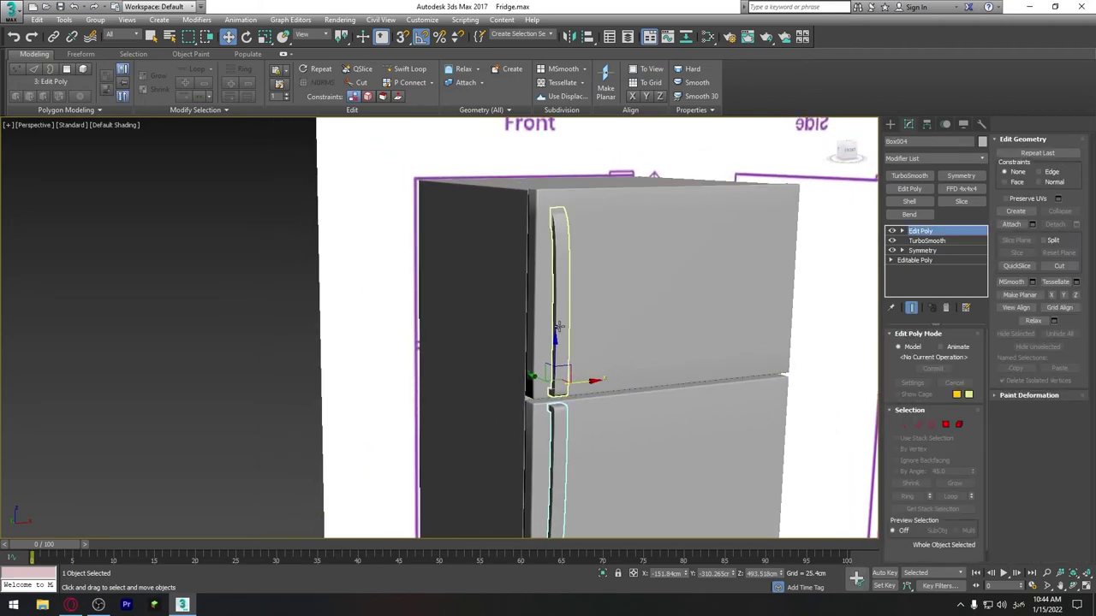
left_click(626, 303, "ctrl")
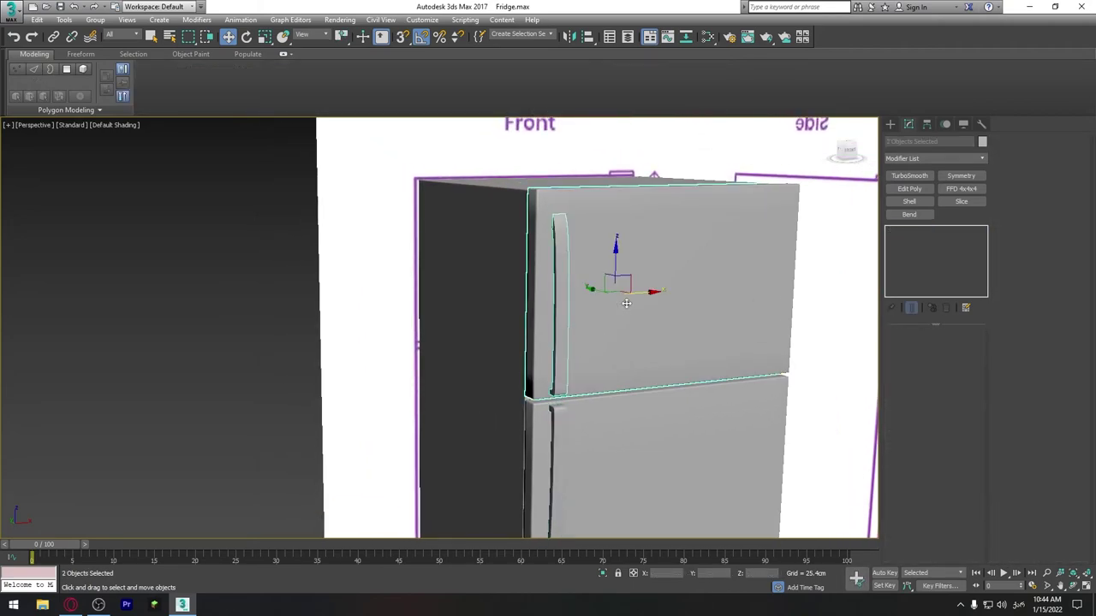
left_click(554, 341)
left_click(591, 336)
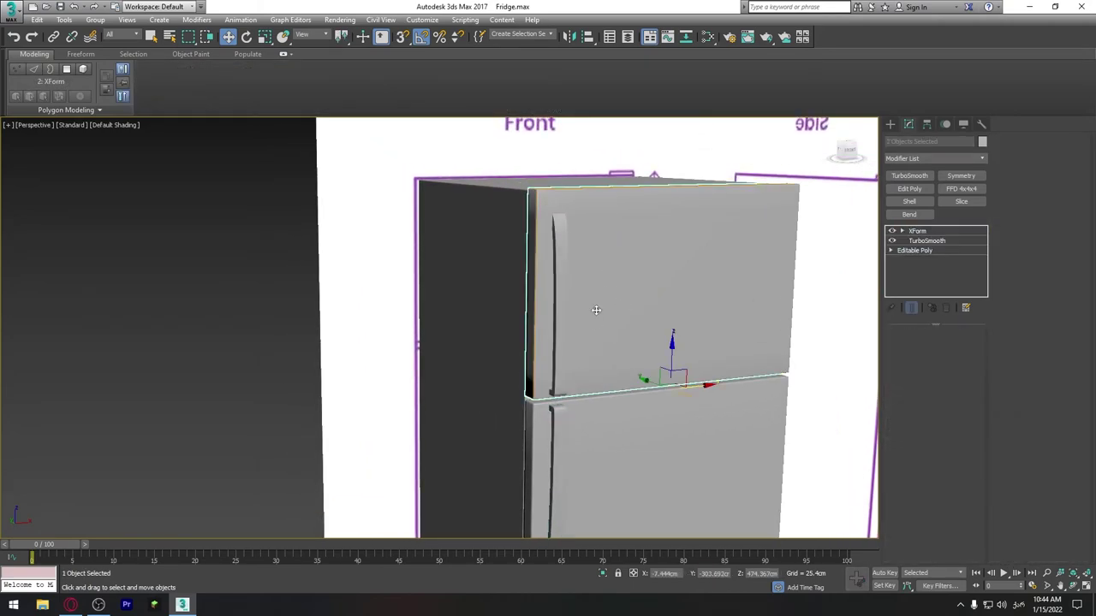
left_click(910, 190)
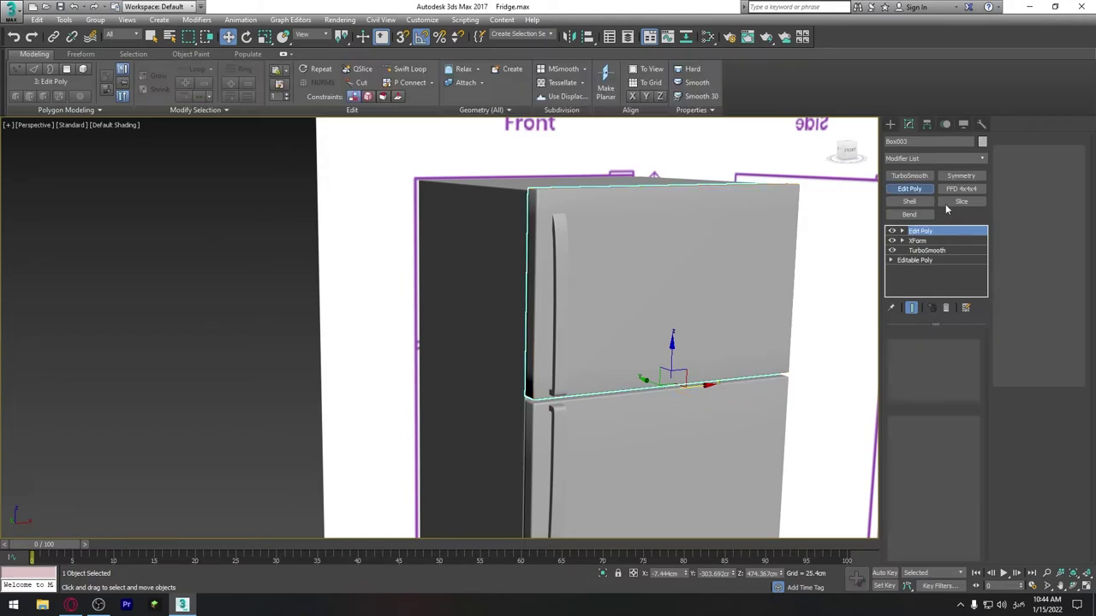
left_click(1015, 226)
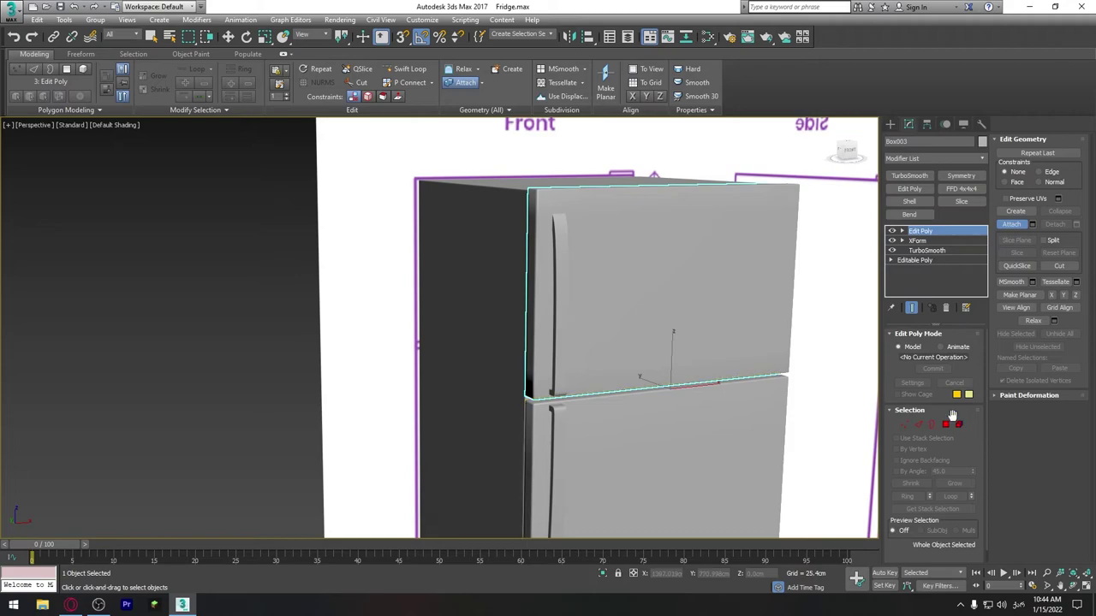
Step: Add Edit Poly to the lower door Box002 and attach its handle to it
left_click(702, 443)
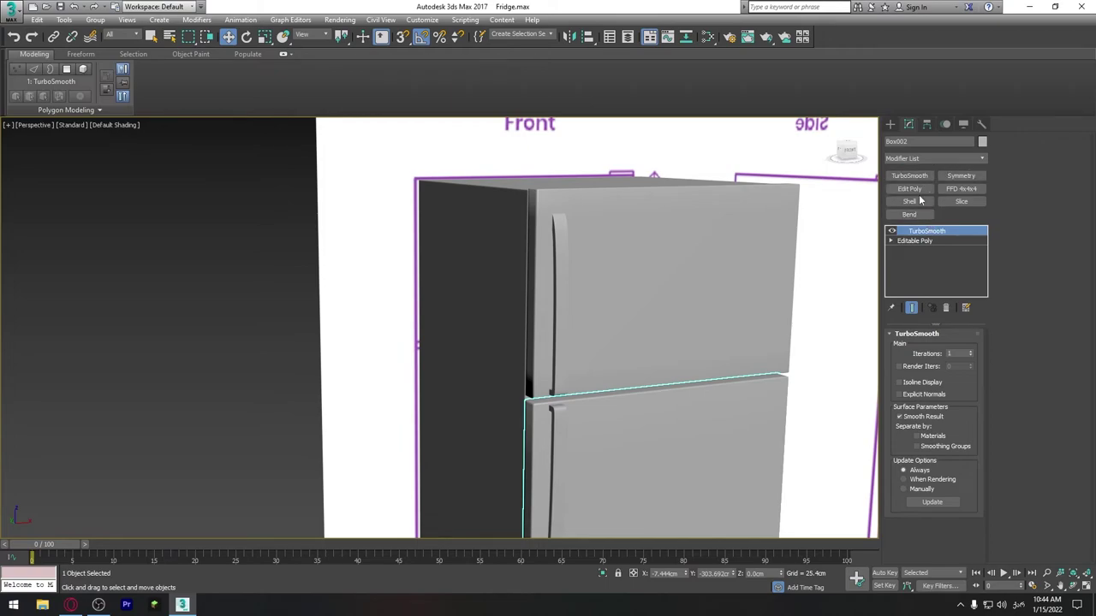
left_click(910, 189)
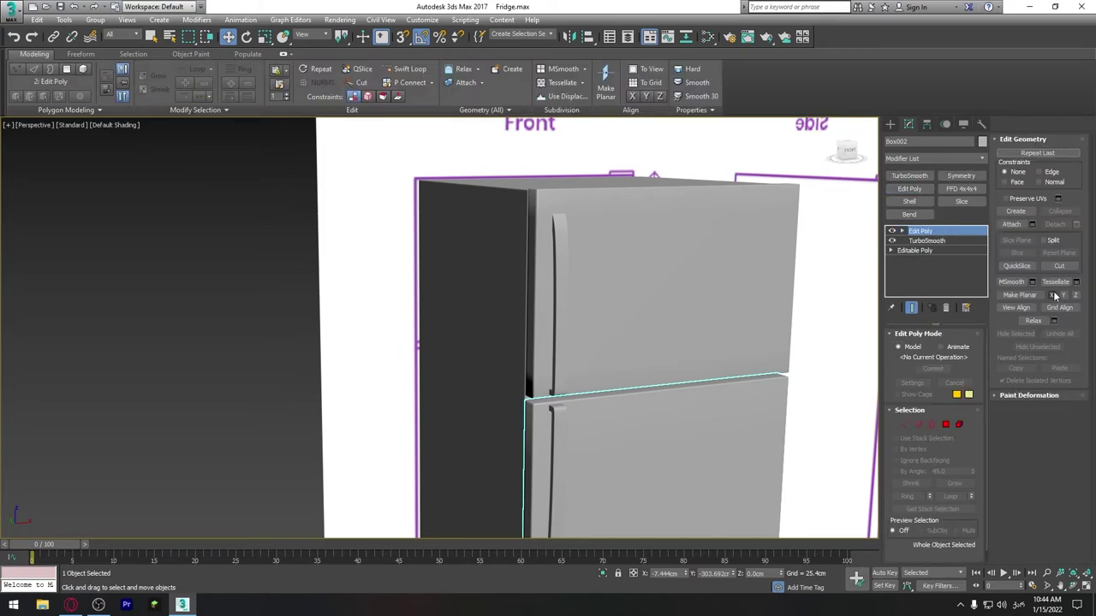
left_click(1015, 222)
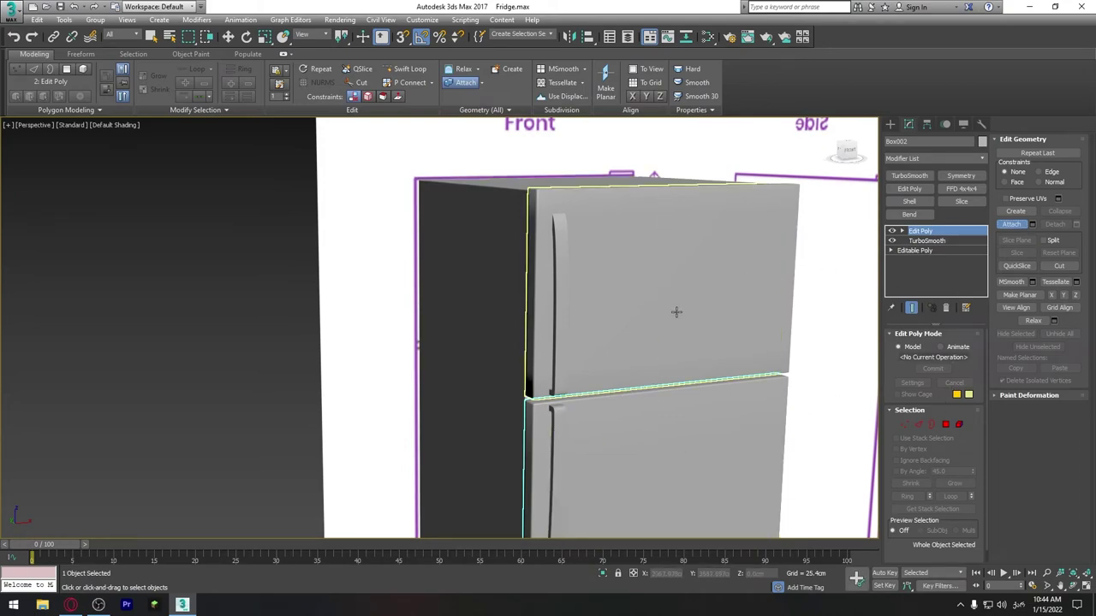
left_click(639, 287)
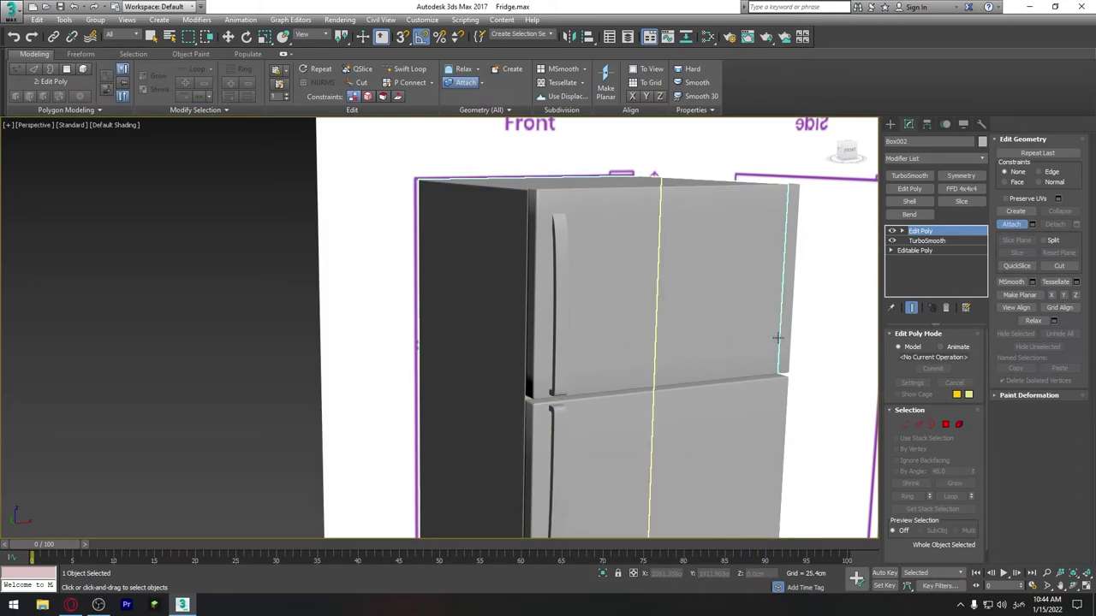
key("w")
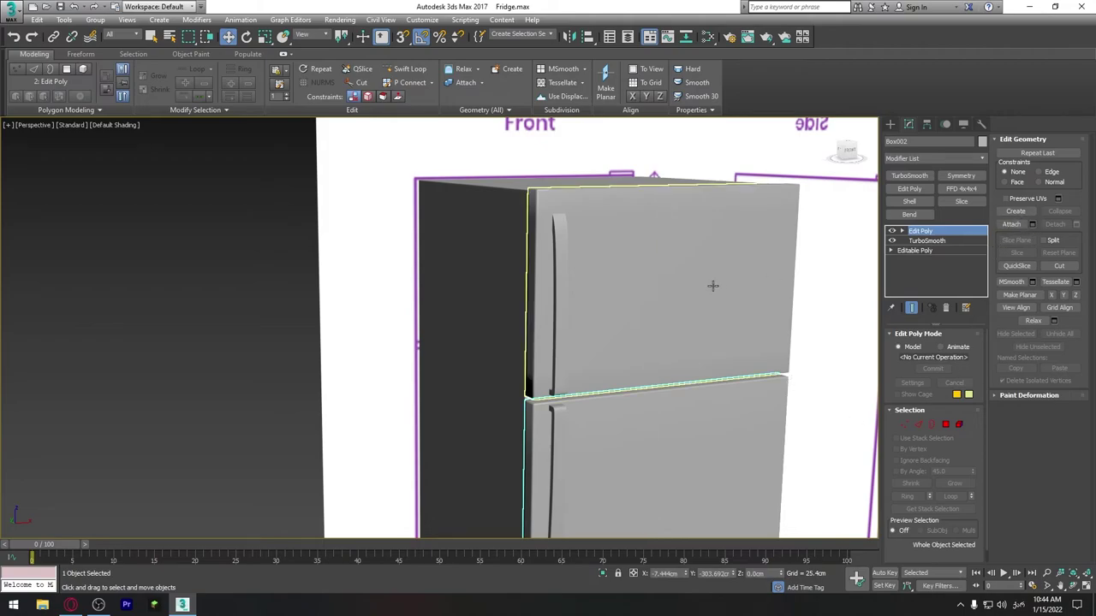
left_click(604, 308)
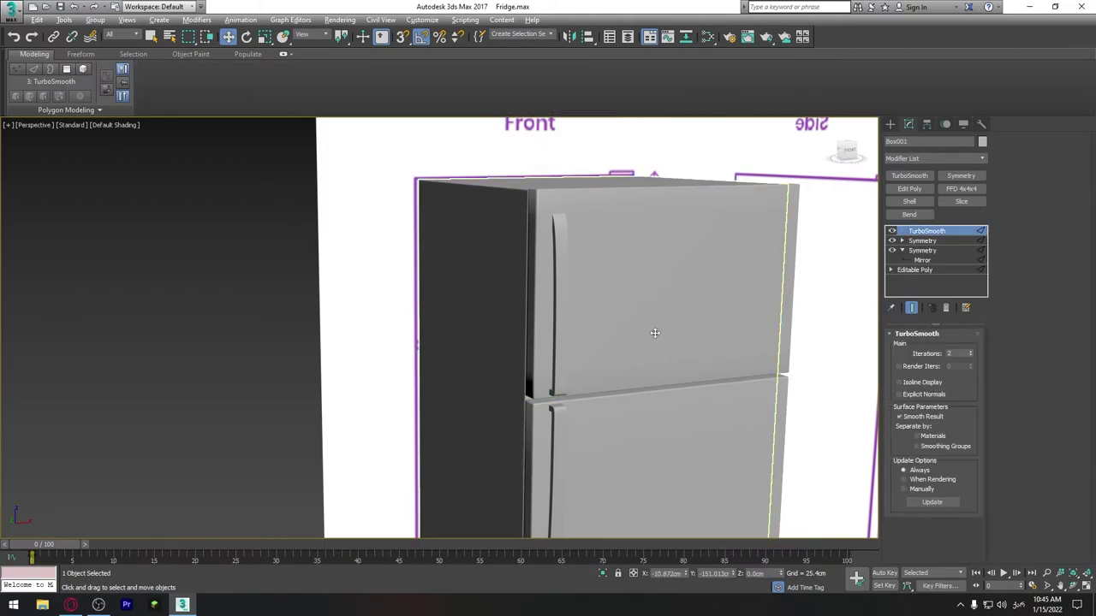
Step: Test moving and rotating the top door, returning it to its original position
mouse_move(655, 333)
middle_mouse_down("alt")
mouse_move(689, 271)
mouse_move(733, 343)
middle_mouse_up("alt")
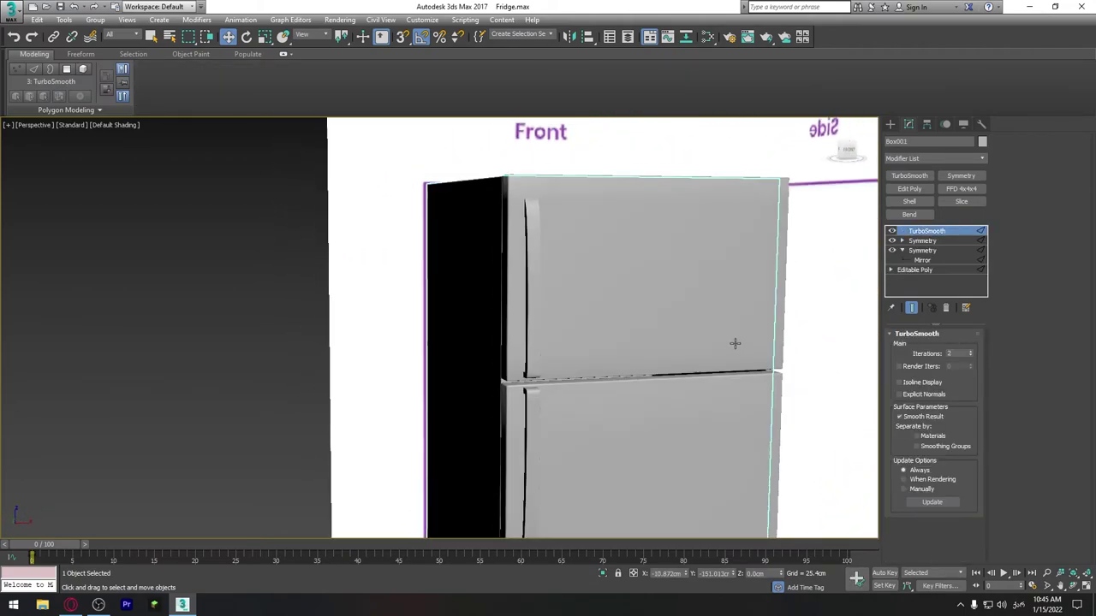
scroll(667, 369, "down", 3)
middle_click_drag(666, 370, 642, 415, "alt")
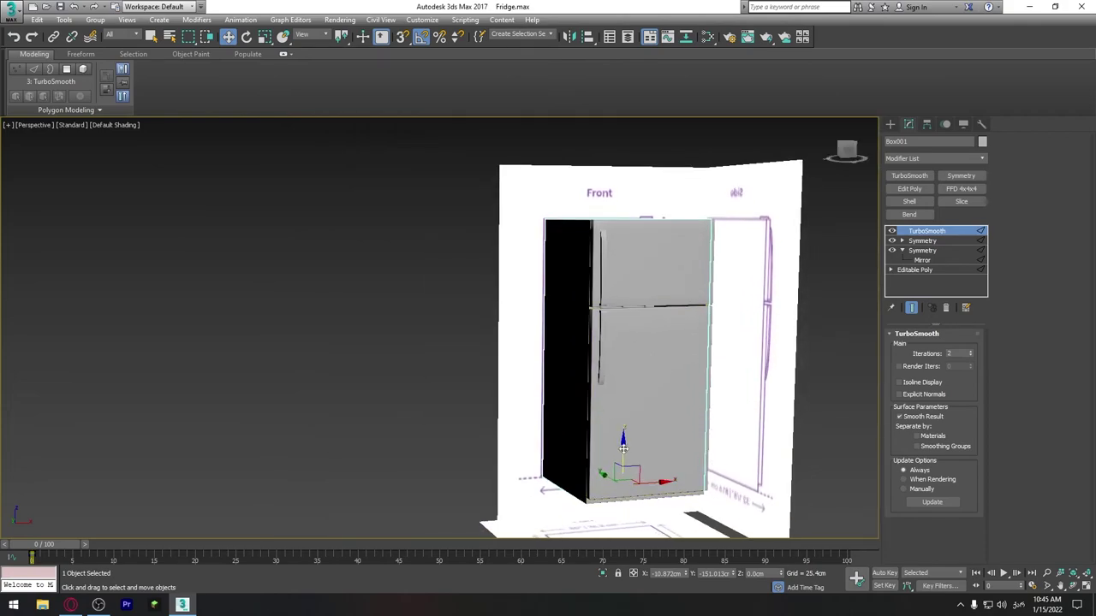
left_click(639, 250)
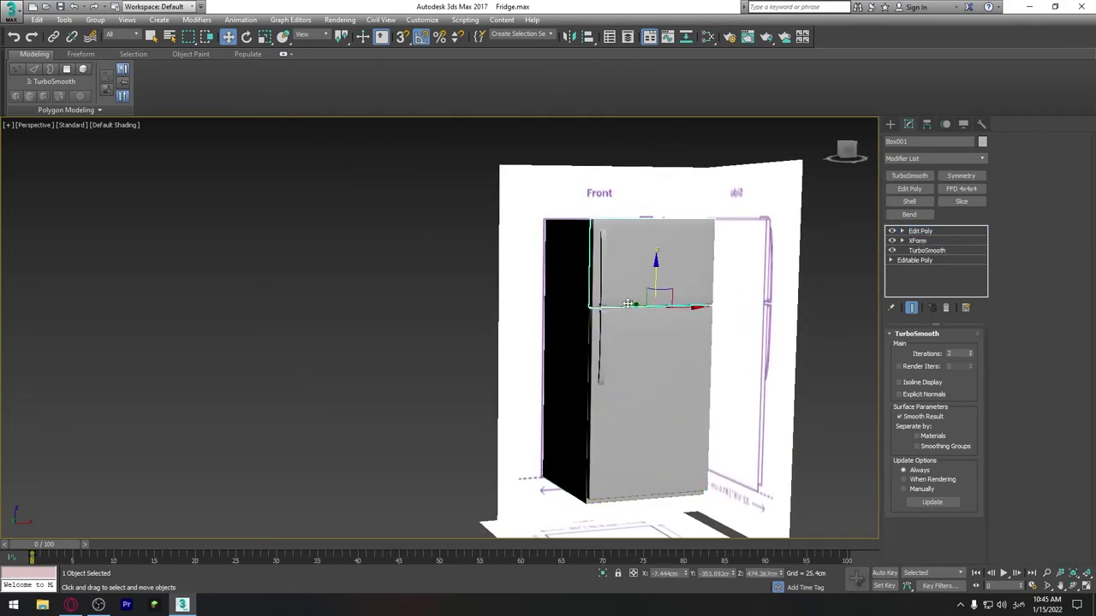
mouse_move(656, 279)
left_mouse_down()
mouse_move(657, 258)
mouse_move(657, 282)
left_mouse_up()
middle_click_drag(657, 283, 656, 318, "alt")
key("e")
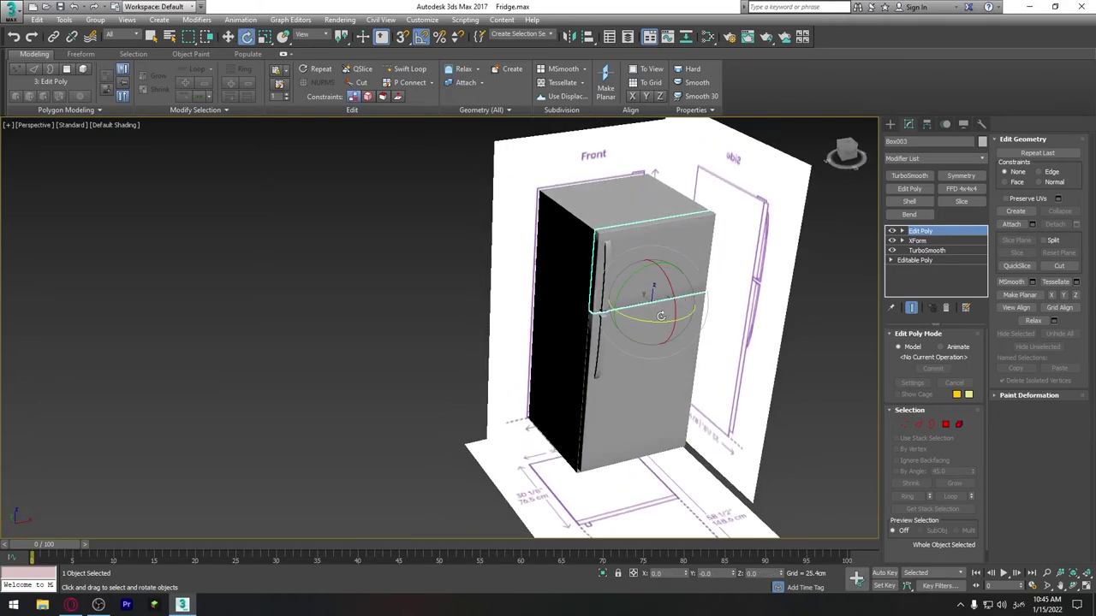
mouse_move(656, 318)
left_mouse_down()
mouse_move(668, 317)
mouse_move(657, 308)
left_mouse_up()
mouse_move(657, 308)
middle_mouse_down("alt")
mouse_move(658, 272)
mouse_move(636, 360)
middle_mouse_up("alt")
scroll(633, 346, "up", 3)
Step: Select the top door Box003 and enable Affect Pivot Only in the Hierarchy panel
left_click(636, 411)
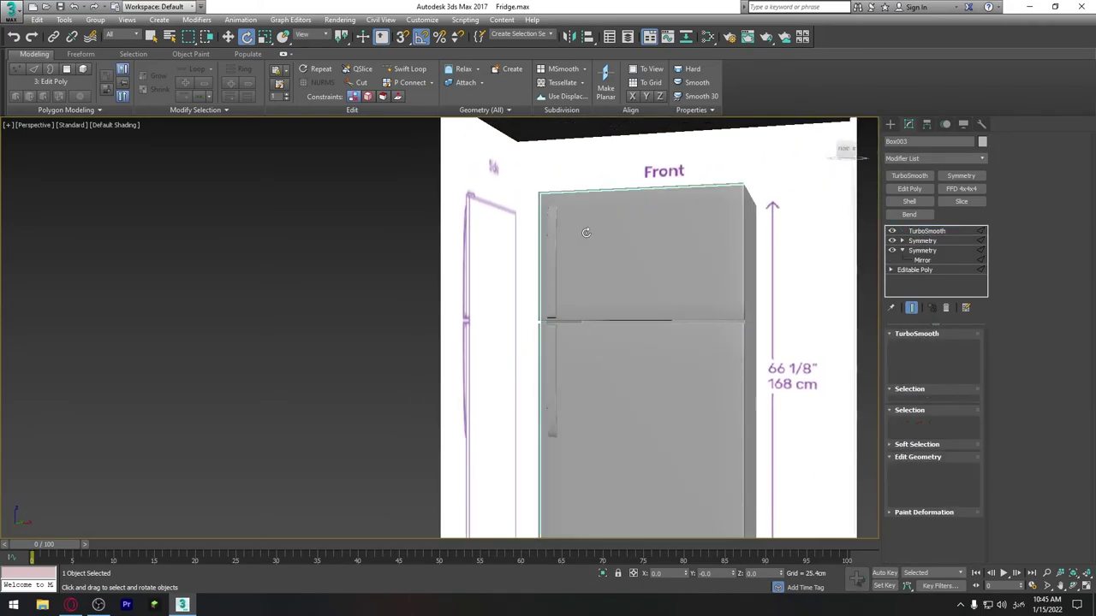
left_click(639, 458)
scroll(638, 458, "down", 3)
mouse_move(638, 458)
middle_mouse_down("alt")
mouse_move(681, 430)
mouse_move(630, 335)
middle_mouse_up("alt")
left_click(634, 338)
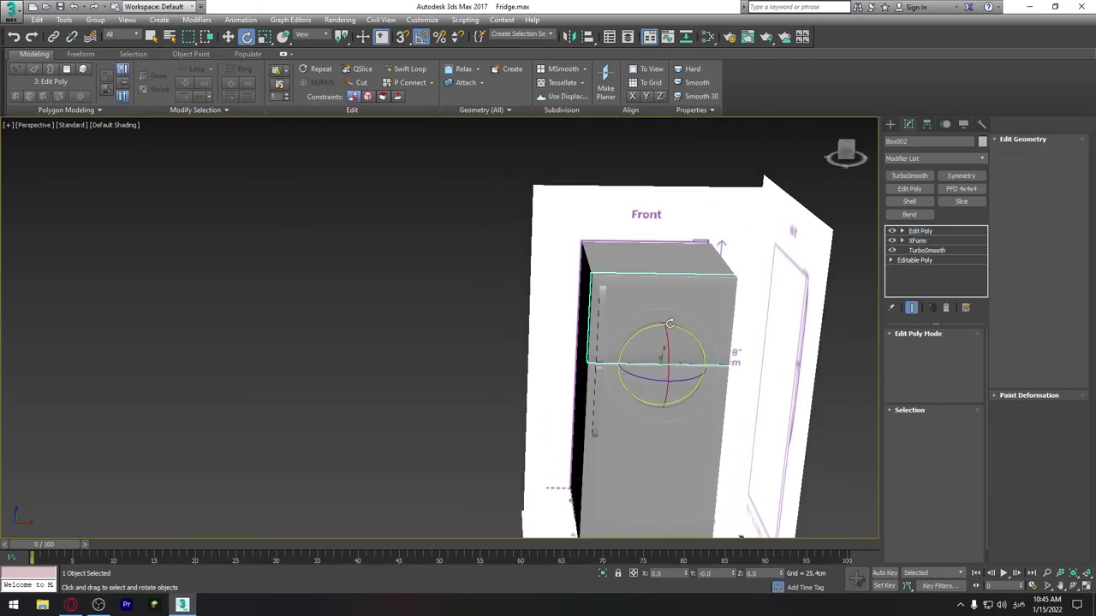
scroll(653, 391, "up", 3)
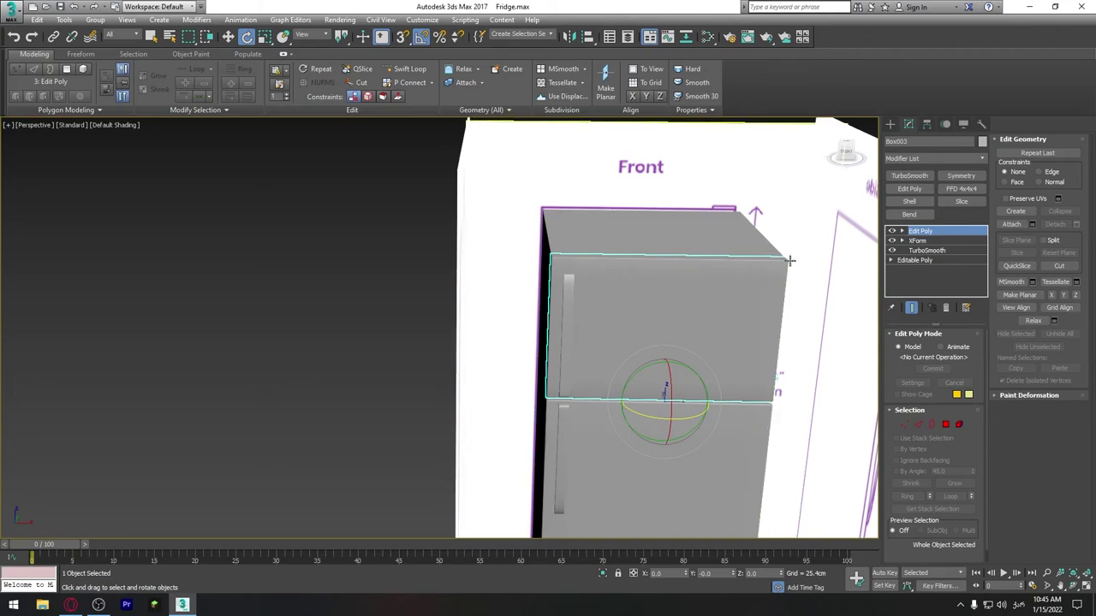
middle_click_drag(760, 369, 727, 411)
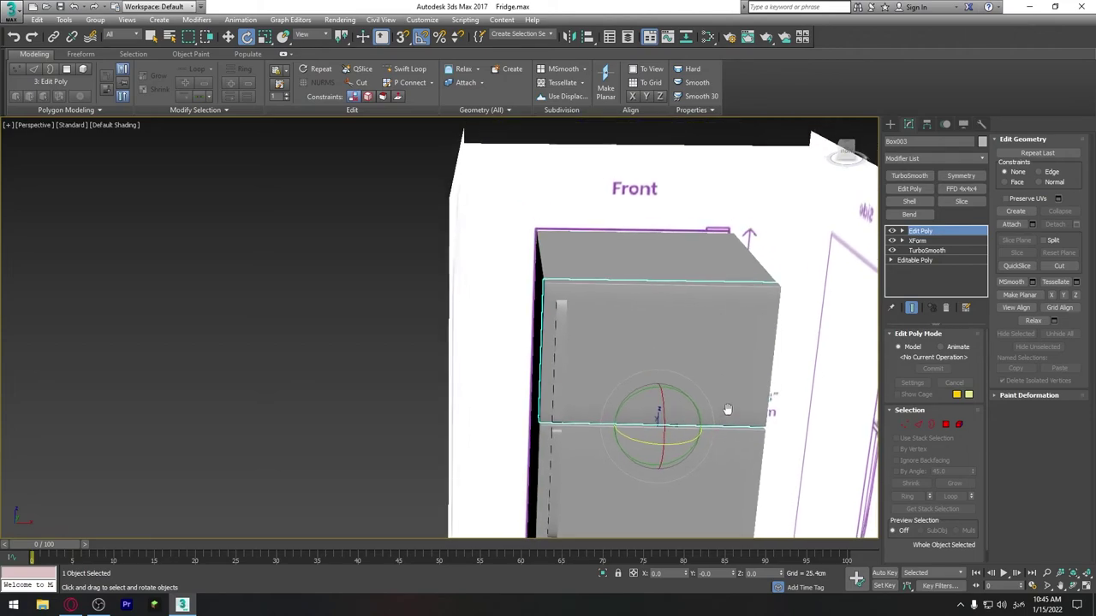
left_click(927, 126)
left_click(952, 202)
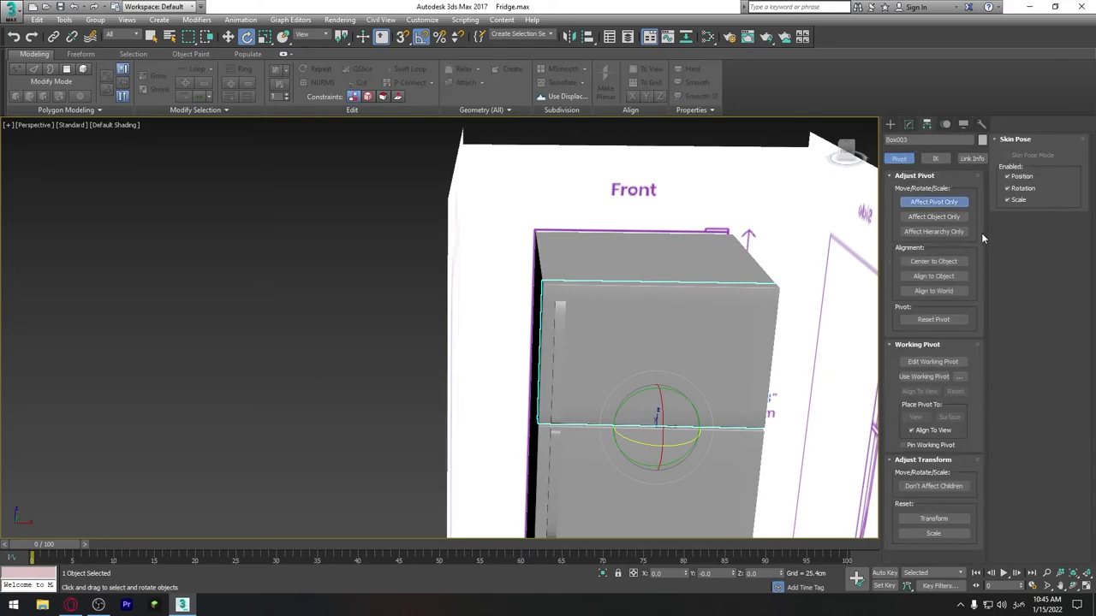
Step: Center the top door's pivot and slide it to the door's right hinge edge
left_click(946, 267)
key("w")
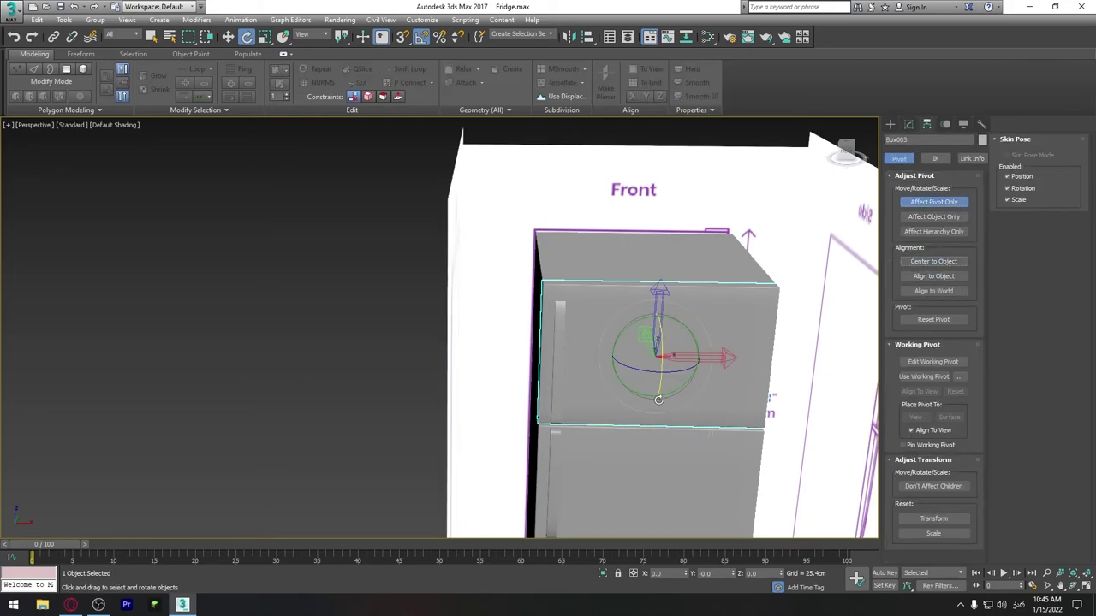
middle_click_drag(660, 409, 646, 411)
left_click_drag(711, 359, 800, 365)
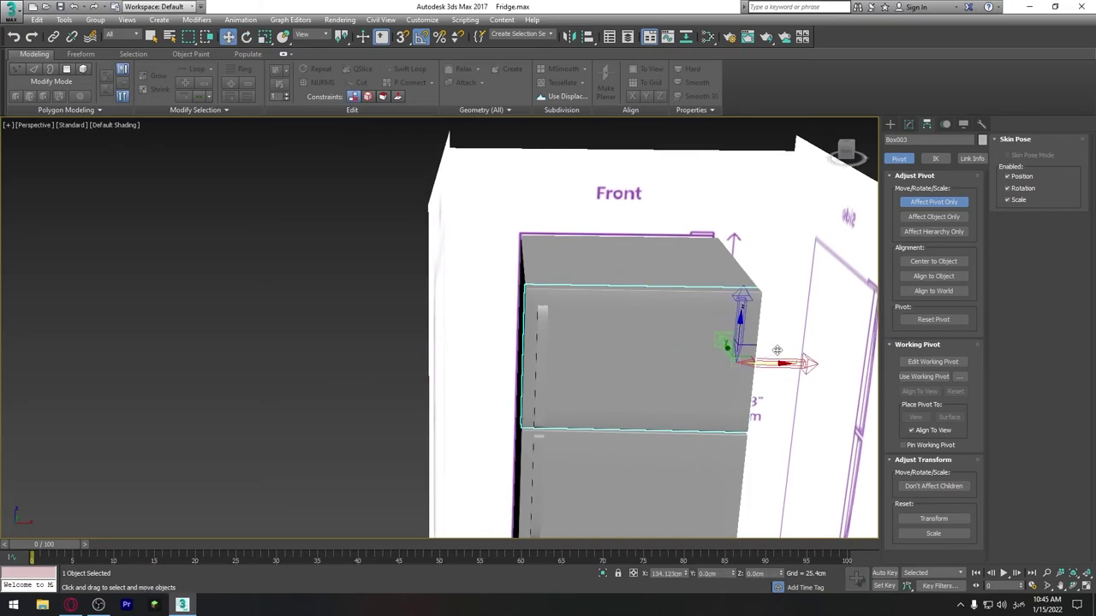
mouse_move(781, 397)
middle_mouse_down("alt")
mouse_move(754, 403)
mouse_move(773, 350)
middle_mouse_up("alt")
scroll(770, 412, "up", 3)
scroll(770, 412, "up", 3)
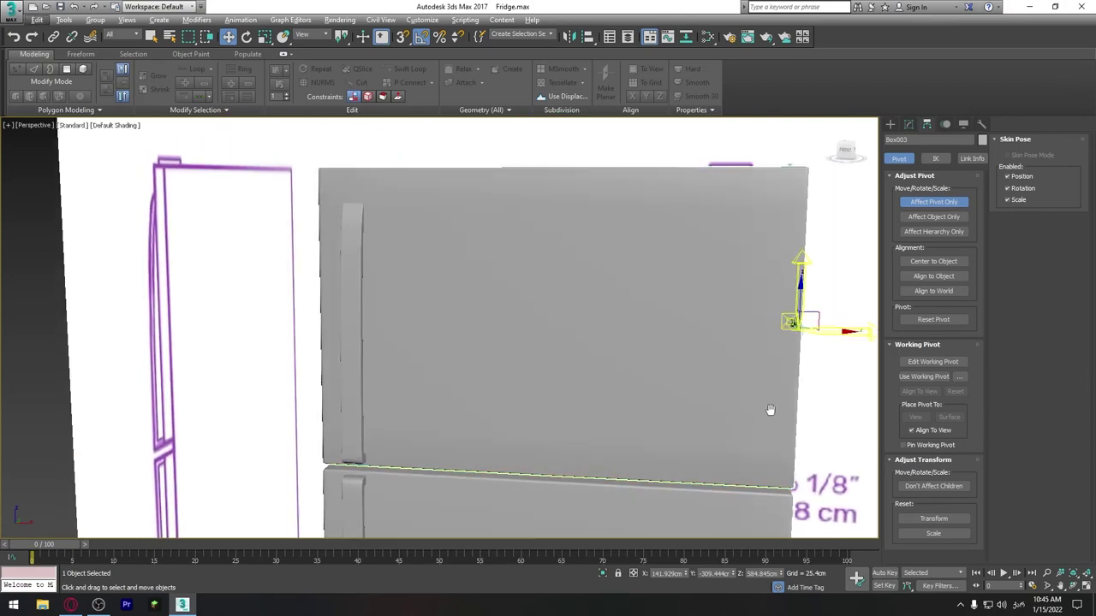
scroll(766, 482, "down", 3)
scroll(664, 390, "up", 3)
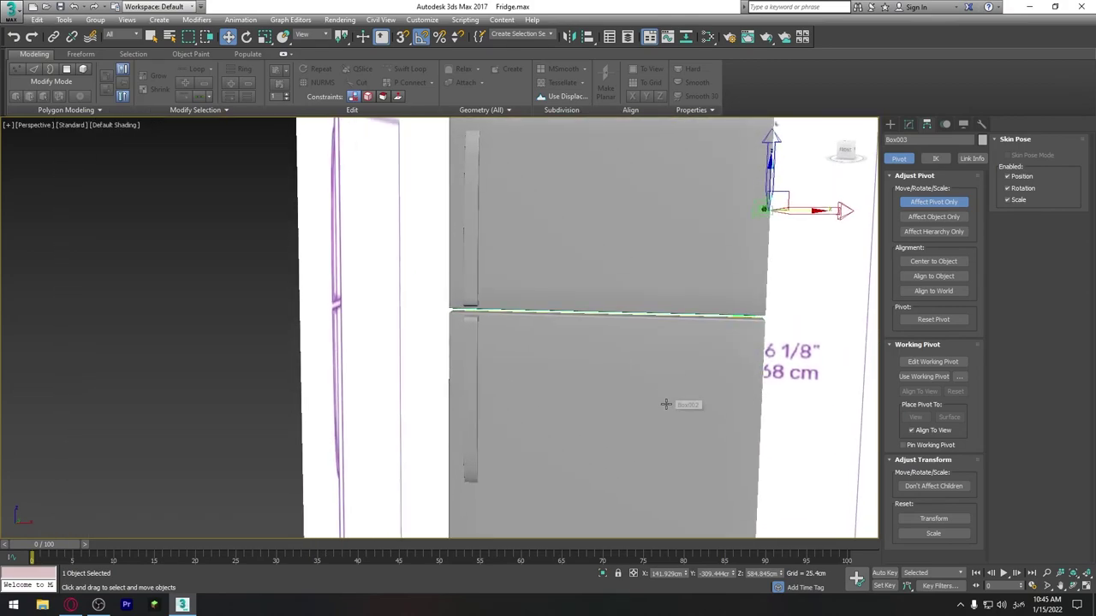
left_click(933, 202)
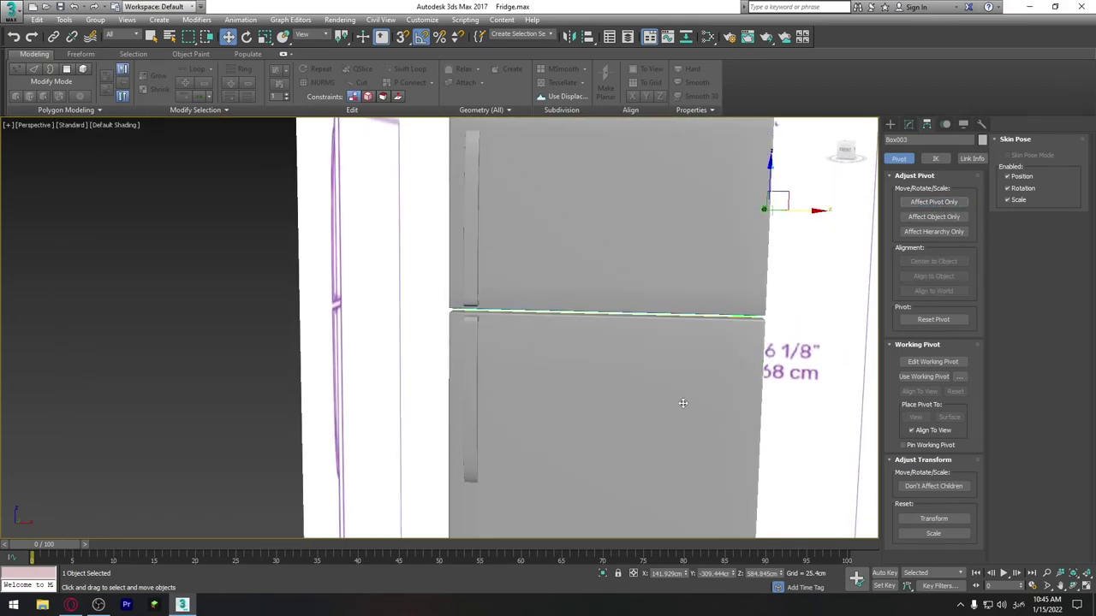
scroll(704, 367, "down", 3)
scroll(668, 357, "down", 2)
Step: Align and center the lower door's pivot, then move it to the right hinge edge
left_click(668, 357)
scroll(709, 396, "up", 4)
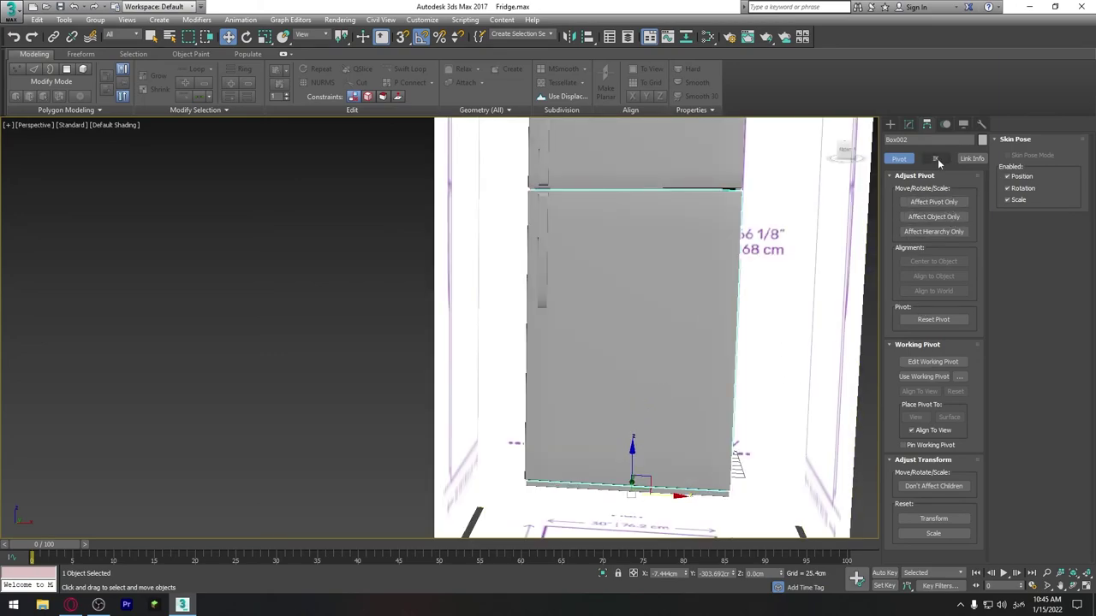
left_click(933, 203)
left_click(933, 276)
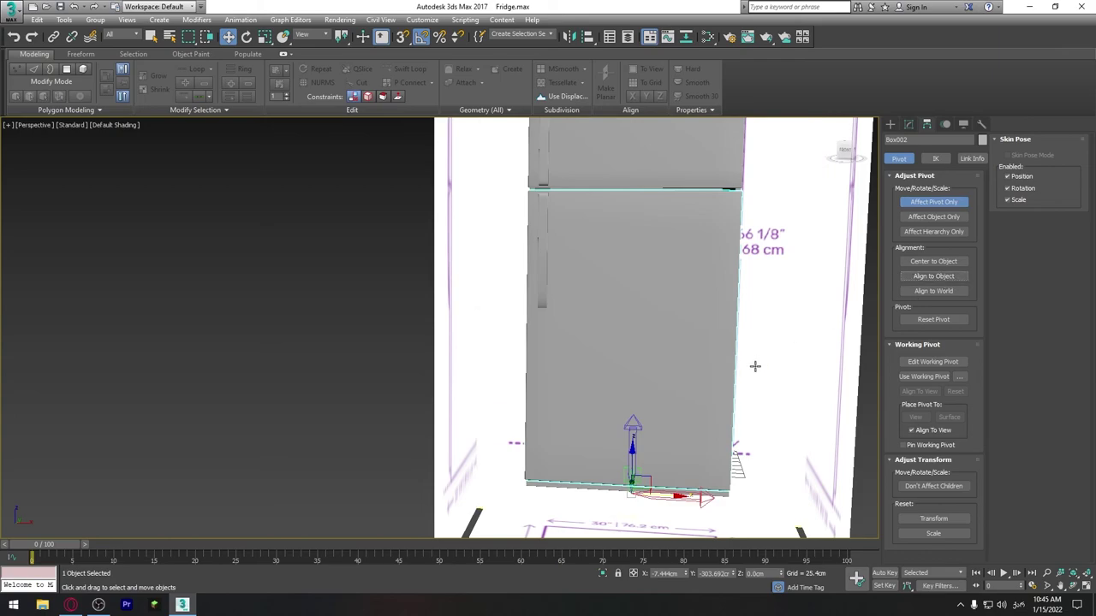
left_click(941, 261)
left_click_drag(704, 343, 782, 342)
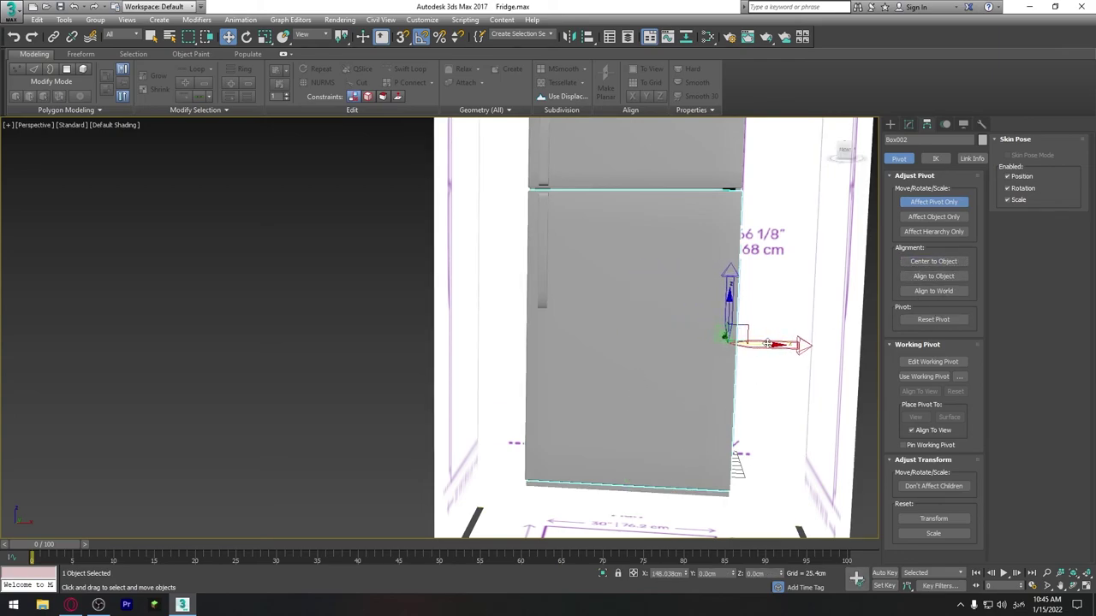
middle_click_drag(721, 334, 706, 374)
scroll(706, 375, "down", 2)
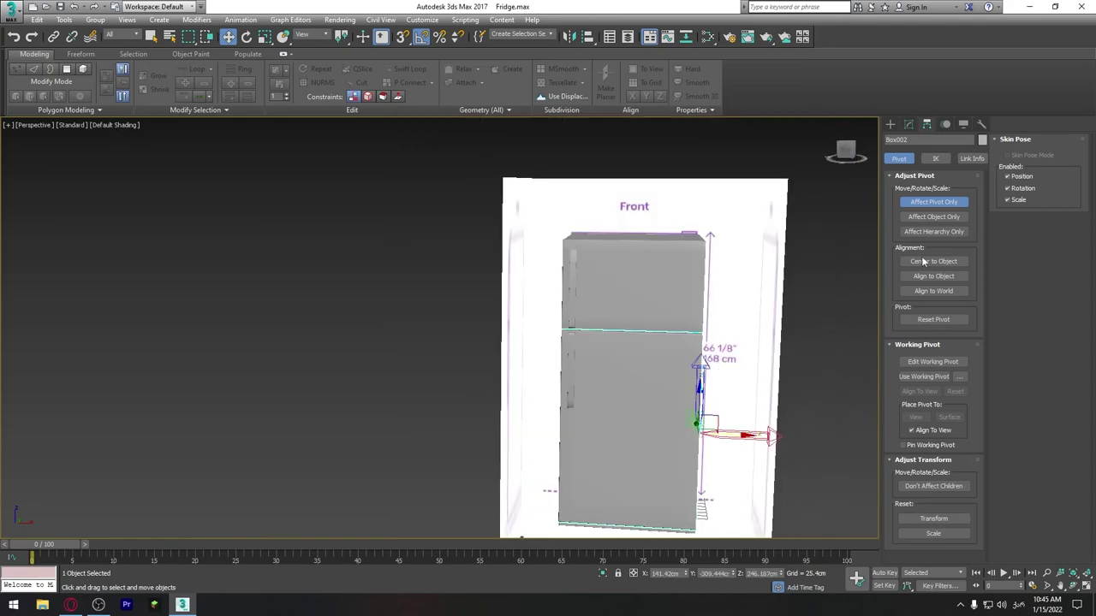
left_click(960, 202)
Step: Rotate the top and lower doors to check they swing open on their hinges
left_click(676, 295)
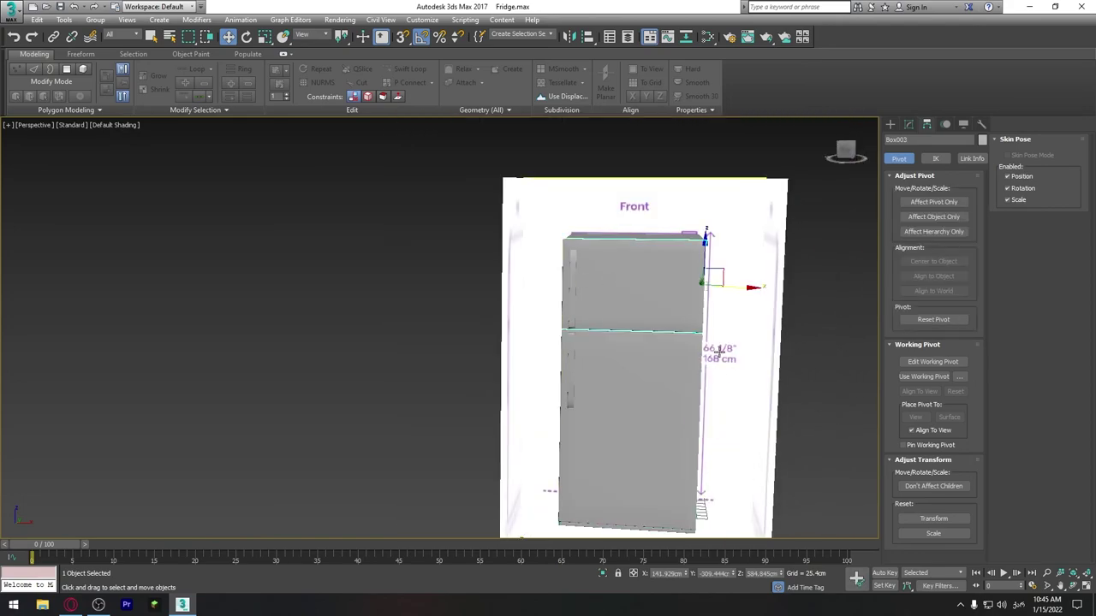
middle_click_drag(695, 293, 706, 326, "alt")
key("e")
mouse_move(706, 318)
left_mouse_down()
mouse_move(752, 302)
mouse_move(722, 321)
left_mouse_up()
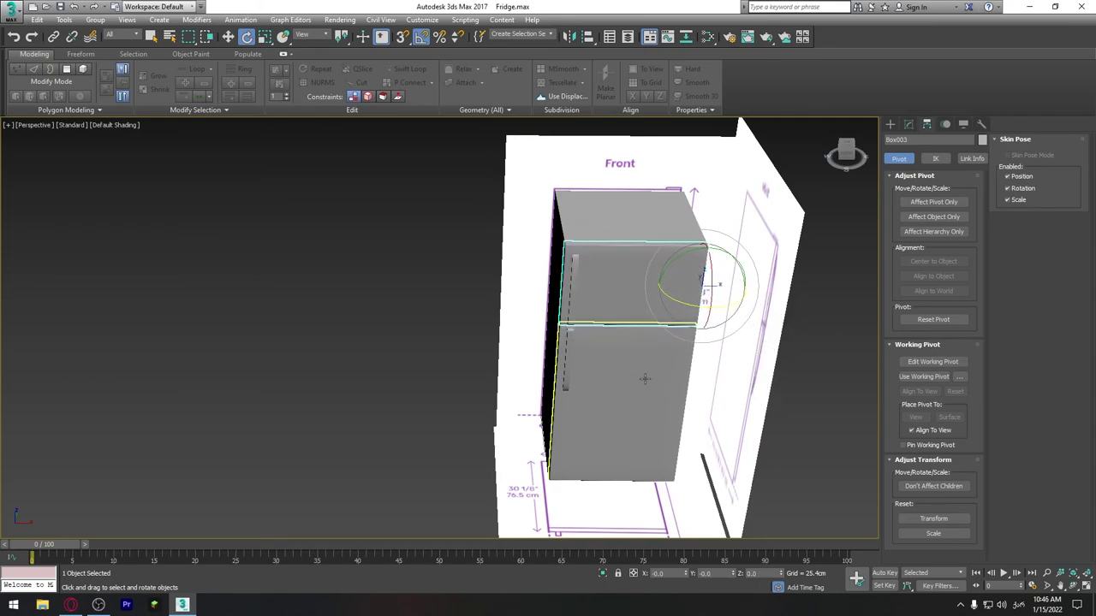
left_click(711, 418)
left_click_drag(711, 419, 680, 390)
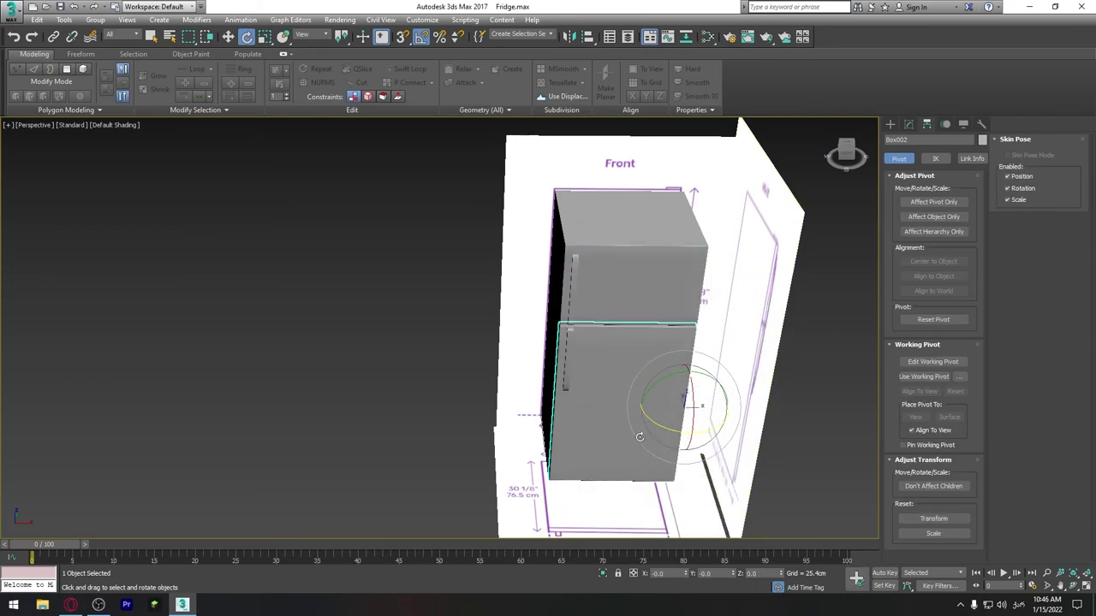
mouse_move(639, 437)
middle_mouse_down("alt")
mouse_move(651, 322)
mouse_move(653, 384)
middle_mouse_up("alt")
Step: Show all four viewports and render the perspective view of the fridge
key("alt+w")
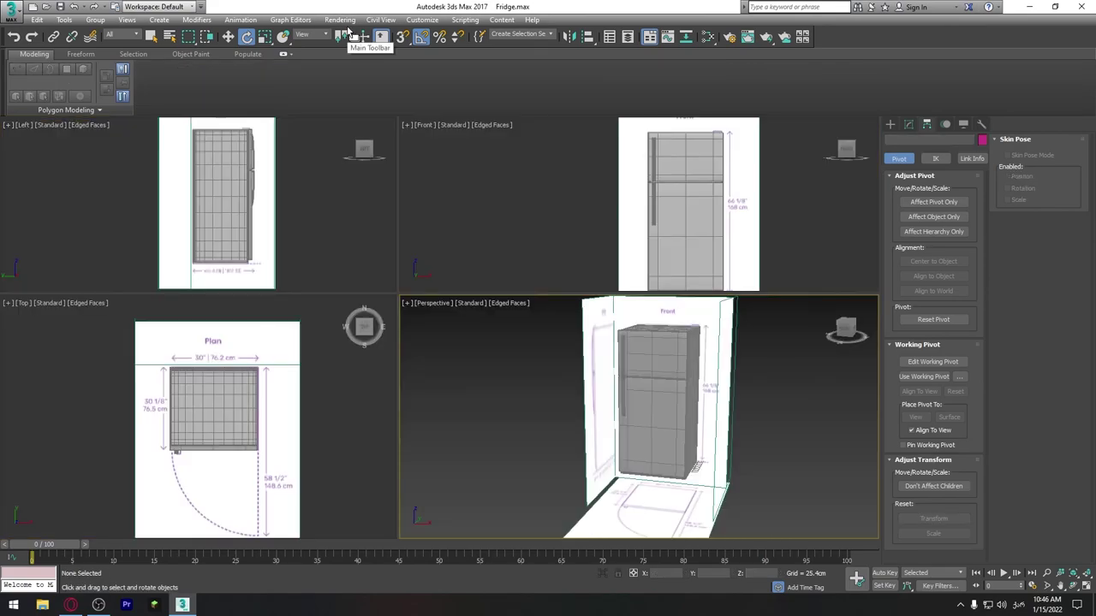
left_click(342, 20)
left_click(359, 31)
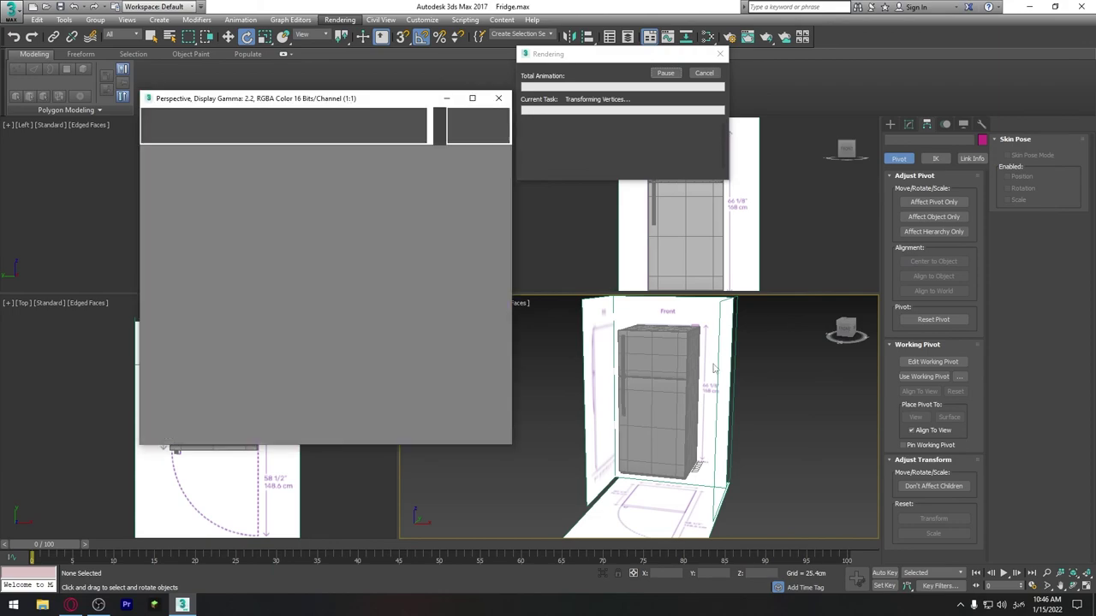